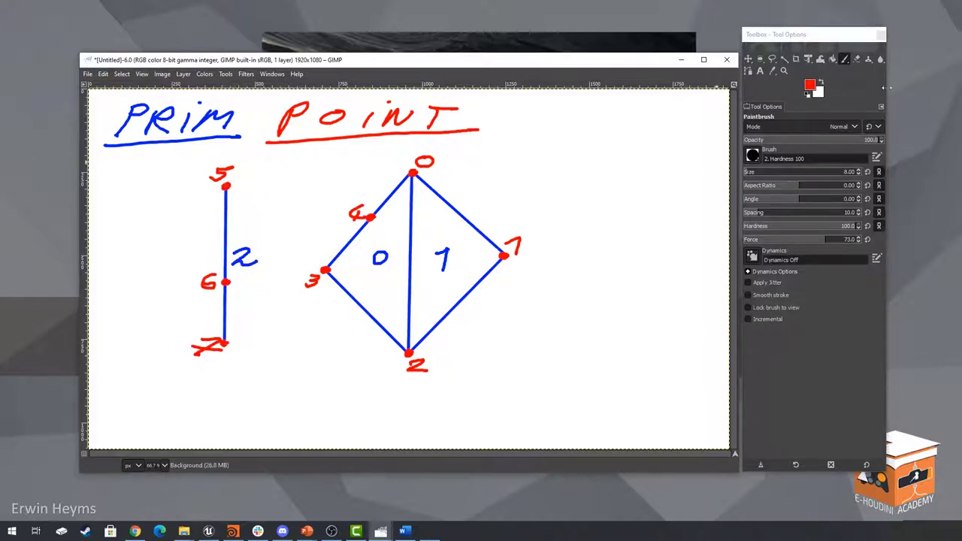
# Switch the brush colour to blue (0036ff) and handwrite CURVE beneath the vertical line
pyautogui.click(809, 87)
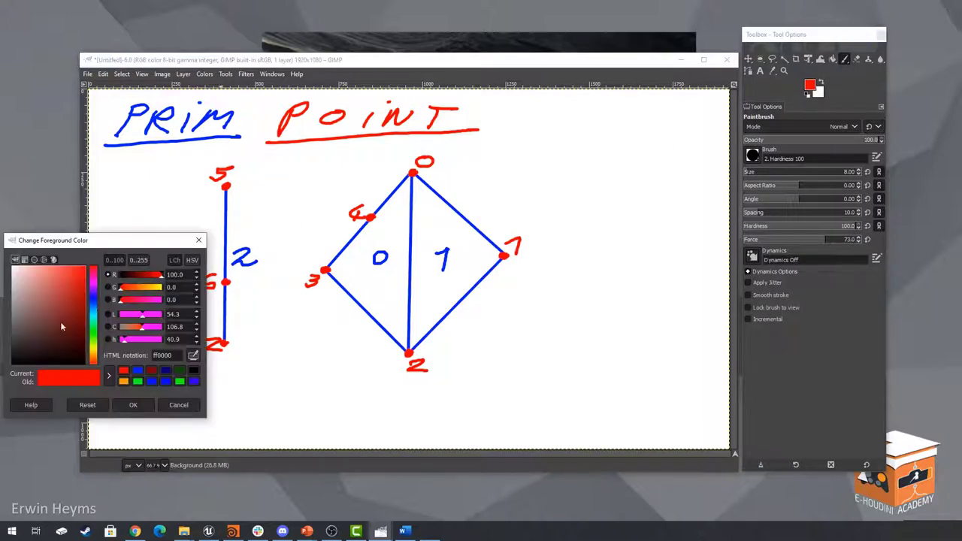
pyautogui.click(94, 304)
pyautogui.moveTo(96, 304); pyautogui.dragTo(83, 299)
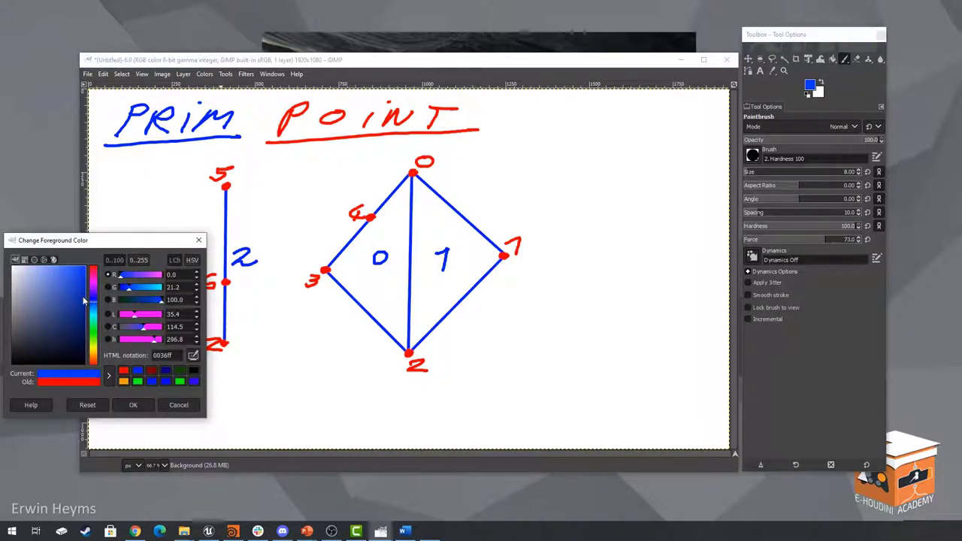
pyautogui.click(133, 405)
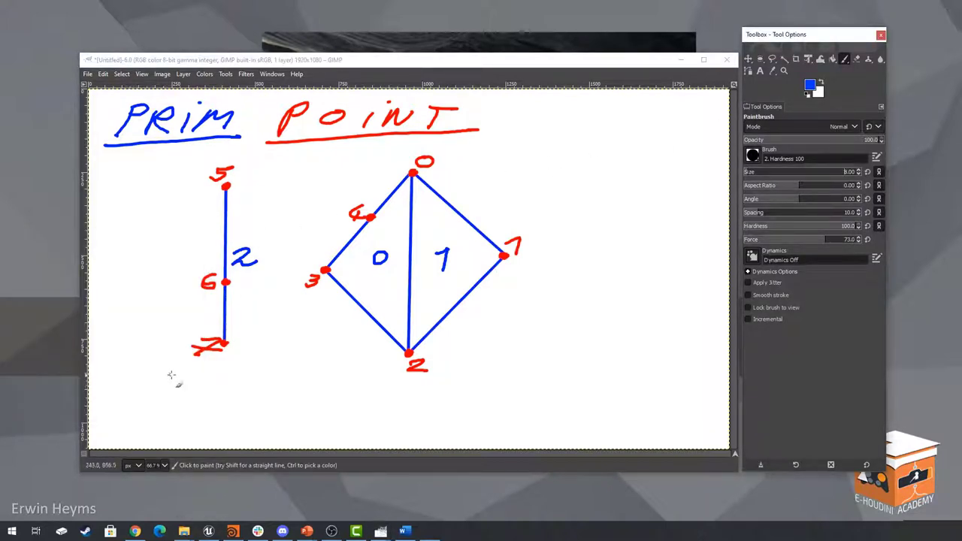
pyautogui.moveTo(149, 374)
pyautogui.mouseDown()
pyautogui.moveTo(149, 389)
pyautogui.moveTo(185, 375)
pyautogui.mouseUp()
pyautogui.moveTo(199, 376); pyautogui.dragTo(197, 391)
pyautogui.moveTo(197, 372)
pyautogui.mouseDown()
pyautogui.moveTo(211, 392)
pyautogui.moveTo(238, 388)
pyautogui.mouseUp()
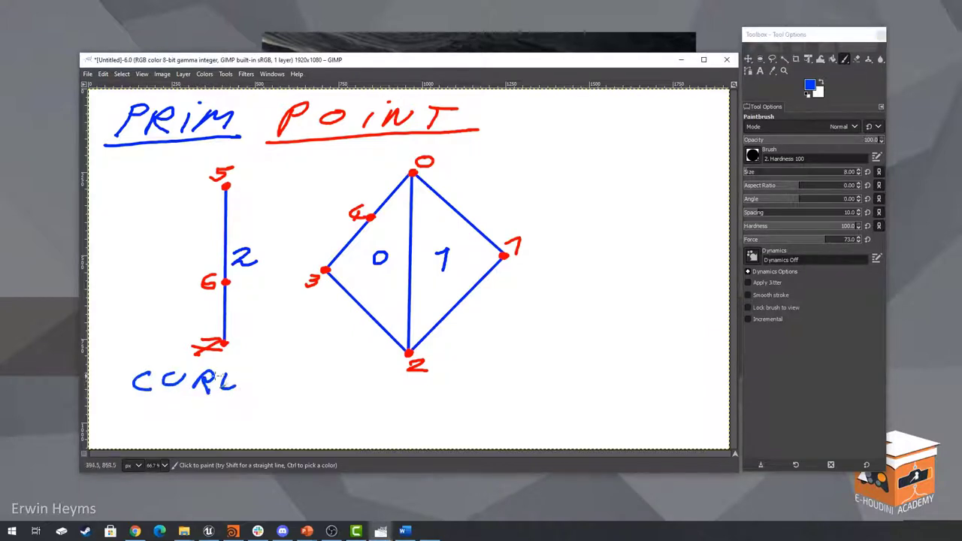
pyautogui.hotkey('ctrl', 'z')
pyautogui.moveTo(218, 373)
pyautogui.mouseDown()
pyautogui.moveTo(234, 382)
pyautogui.moveTo(242, 372)
pyautogui.mouseUp()
pyautogui.moveTo(256, 372)
pyautogui.mouseDown()
pyautogui.moveTo(245, 385)
pyautogui.moveTo(260, 386)
pyautogui.mouseUp()
pyautogui.moveTo(246, 380); pyautogui.dragTo(254, 378)
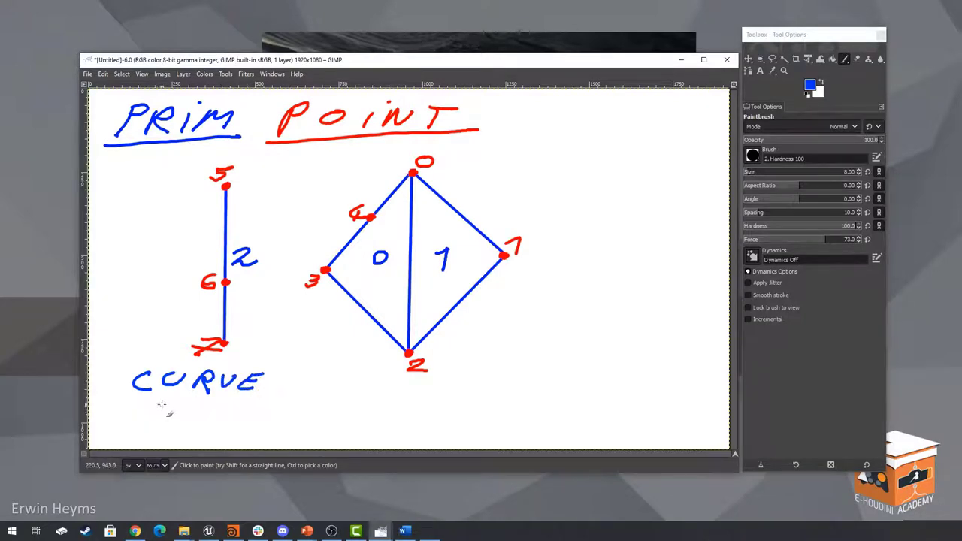
# Handwrite (POLYLINE) in parentheses in blue directly below the word CURVE
pyautogui.moveTo(159, 401); pyautogui.dragTo(153, 426)
pyautogui.moveTo(160, 402)
pyautogui.mouseDown()
pyautogui.moveTo(161, 415)
pyautogui.moveTo(242, 417)
pyautogui.moveTo(237, 427)
pyautogui.mouseUp()
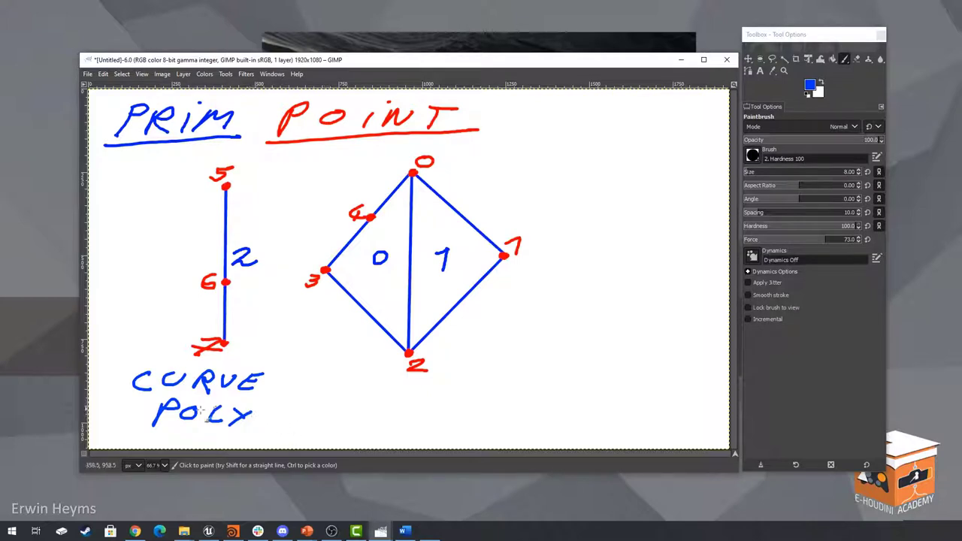
pyautogui.moveTo(262, 410)
pyautogui.mouseDown()
pyautogui.moveTo(276, 425)
pyautogui.moveTo(322, 412)
pyautogui.moveTo(345, 430)
pyautogui.mouseUp()
pyautogui.moveTo(143, 394); pyautogui.dragTo(137, 427)
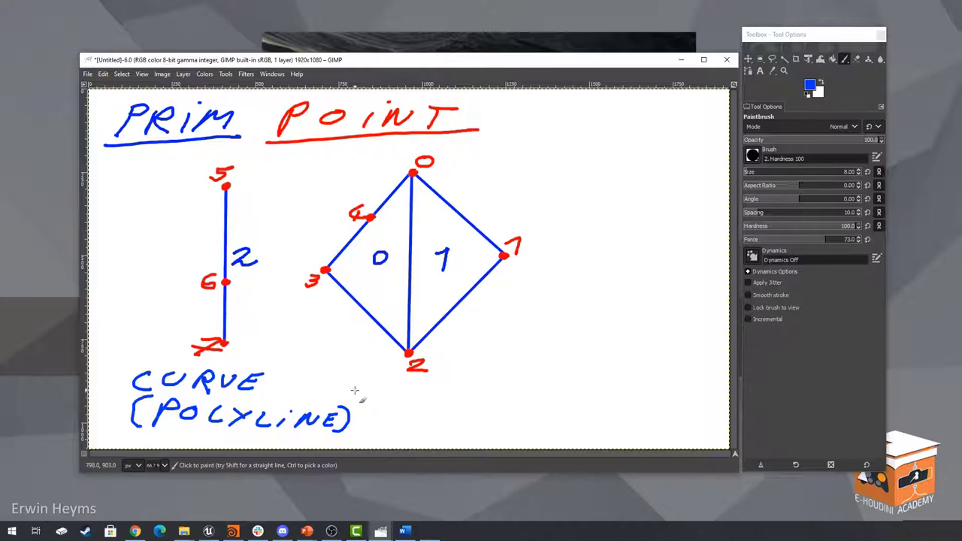
# Handwrite SURFACE in blue below the diamond and number the vertical line's lower segment 3
pyautogui.moveTo(368, 375)
pyautogui.mouseDown()
pyautogui.moveTo(351, 391)
pyautogui.moveTo(399, 376)
pyautogui.moveTo(430, 396)
pyautogui.mouseUp()
pyautogui.moveTo(438, 379)
pyautogui.mouseDown()
pyautogui.moveTo(439, 395)
pyautogui.moveTo(451, 378)
pyautogui.moveTo(448, 386)
pyautogui.moveTo(475, 397)
pyautogui.mouseUp()
pyautogui.moveTo(455, 393)
pyautogui.mouseDown()
pyautogui.moveTo(526, 400)
pyautogui.moveTo(527, 382)
pyautogui.mouseUp()
pyautogui.moveTo(513, 392); pyautogui.dragTo(523, 390)
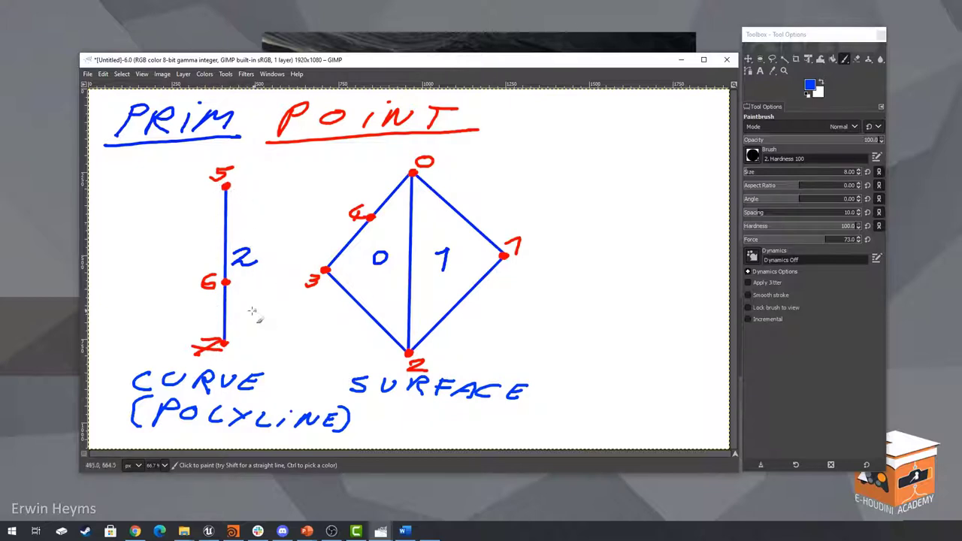
pyautogui.moveTo(237, 302); pyautogui.dragTo(240, 319)
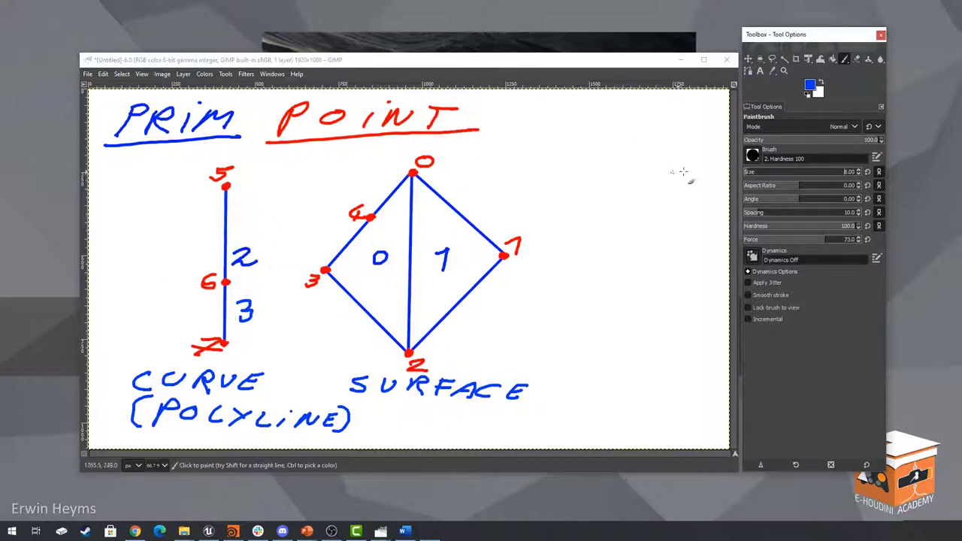
# Switch the brush to green (00ff0f) and dot the inner corners of both diamond faces and the segment ends of the vertical line
pyautogui.click(810, 87)
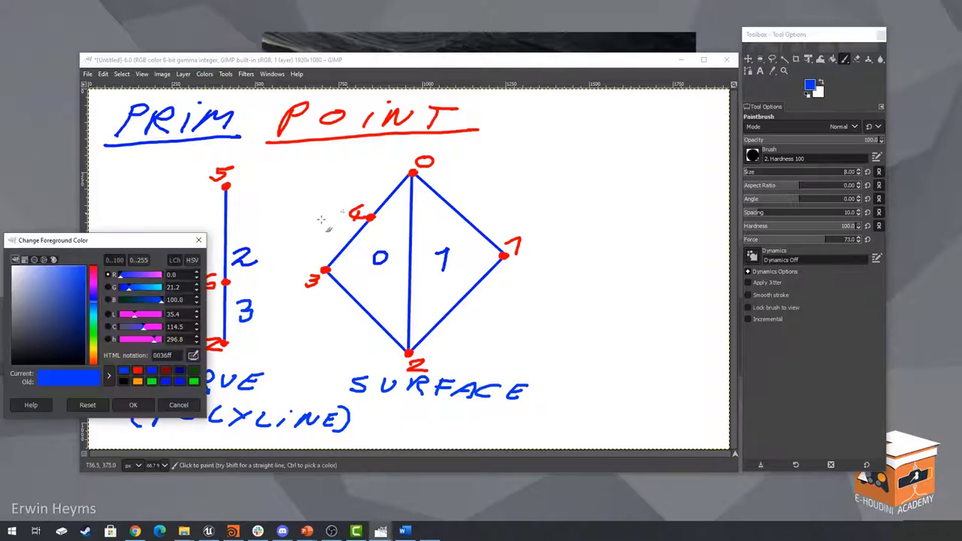
pyautogui.click(91, 341)
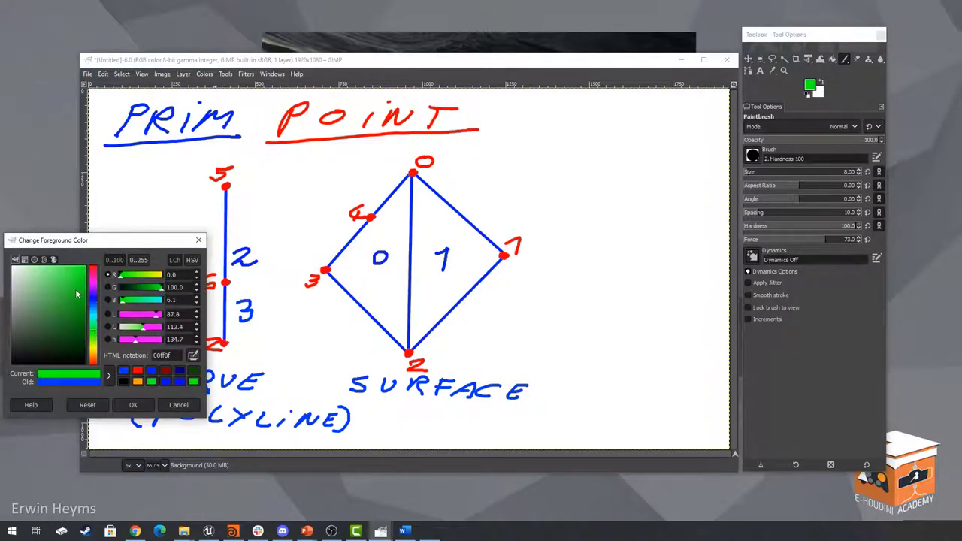
pyautogui.click(133, 405)
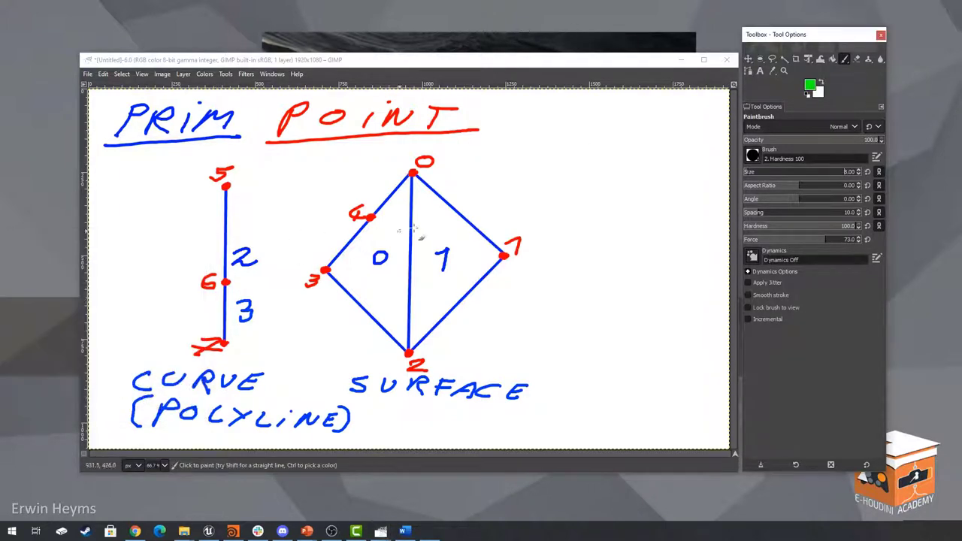
pyautogui.click(418, 186)
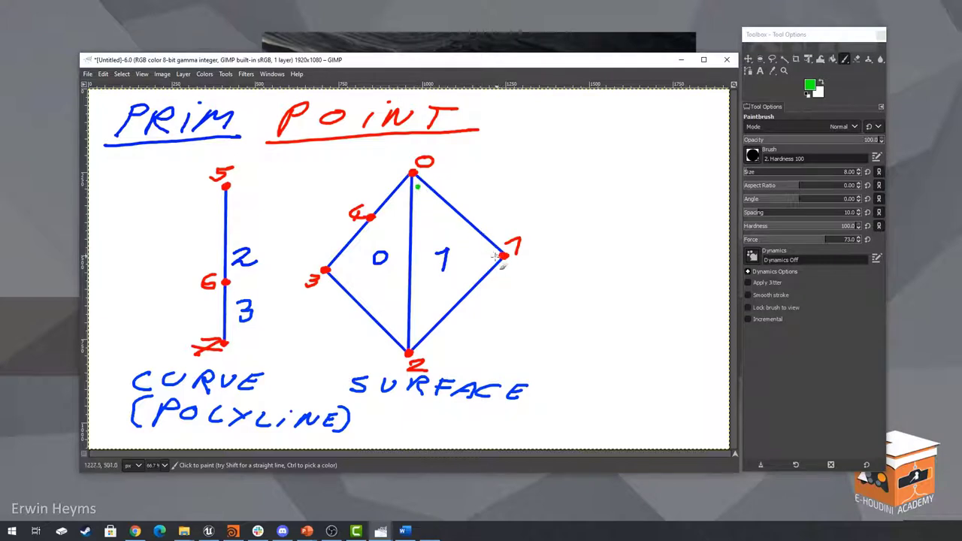
pyautogui.click(490, 257)
pyautogui.click(407, 187)
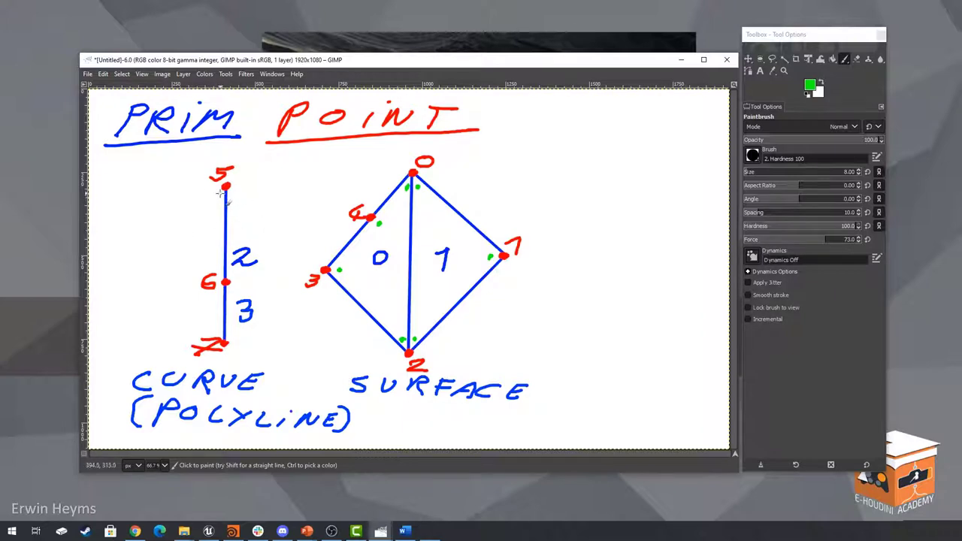
pyautogui.click(220, 275)
pyautogui.click(218, 333)
# Handwrite the heading VERTEX in green beside the POINT heading and underline it
pyautogui.moveTo(508, 109)
pyautogui.mouseDown()
pyautogui.moveTo(540, 117)
pyautogui.moveTo(572, 143)
pyautogui.moveTo(575, 129)
pyautogui.moveTo(606, 126)
pyautogui.moveTo(610, 139)
pyautogui.mouseUp()
pyautogui.click(560, 118)
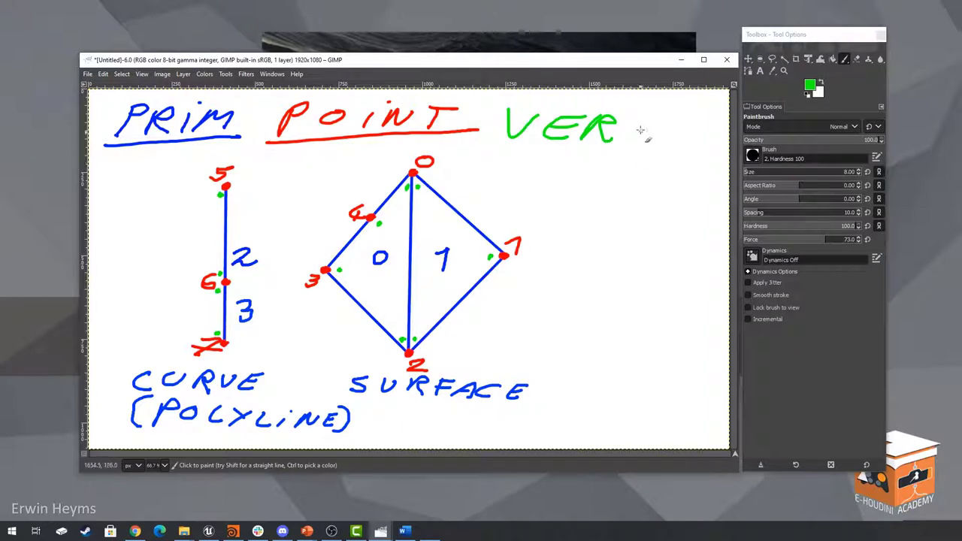
pyautogui.moveTo(638, 117)
pyautogui.mouseDown()
pyautogui.moveTo(671, 136)
pyautogui.moveTo(680, 124)
pyautogui.moveTo(670, 117)
pyautogui.moveTo(691, 119)
pyautogui.moveTo(706, 136)
pyautogui.moveTo(675, 144)
pyautogui.mouseUp()
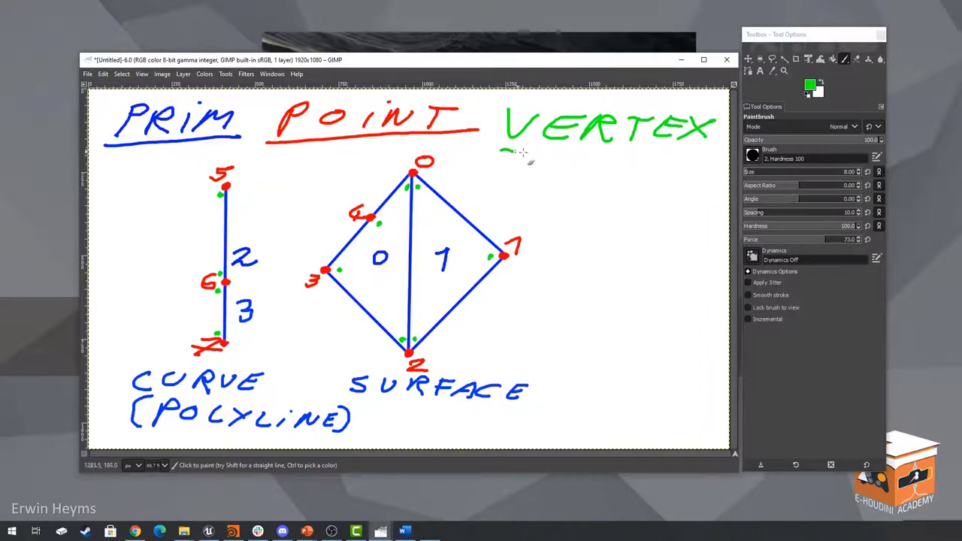
pyautogui.moveTo(522, 152); pyautogui.dragTo(718, 149)
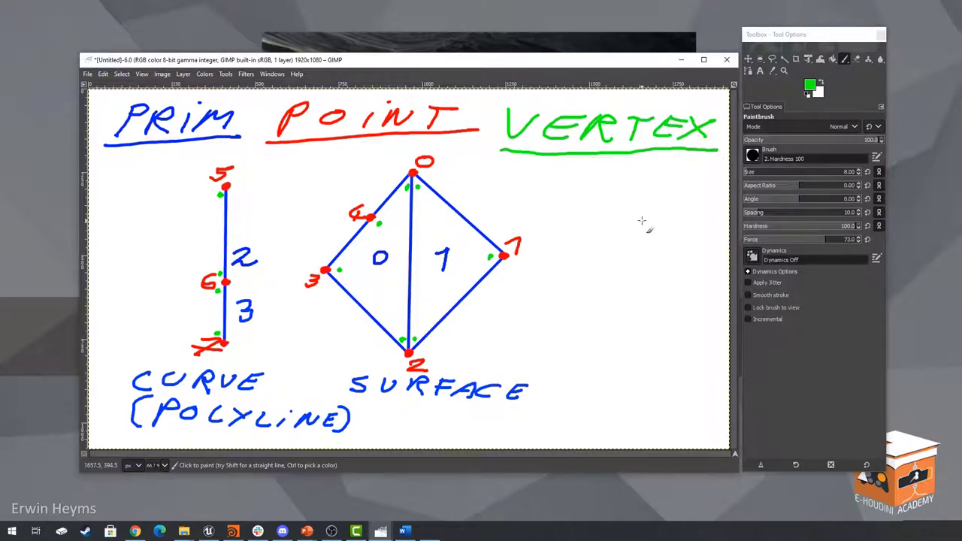
# Switch the brush colour to orange (ffc900), handwrite DETAIL below the VERTEX heading and underline it
pyautogui.click(811, 88)
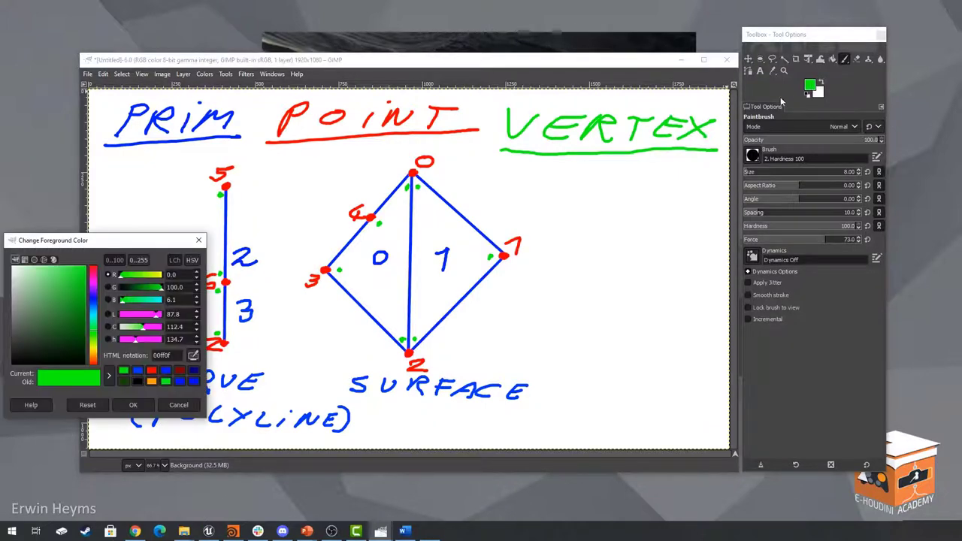
pyautogui.click(95, 356)
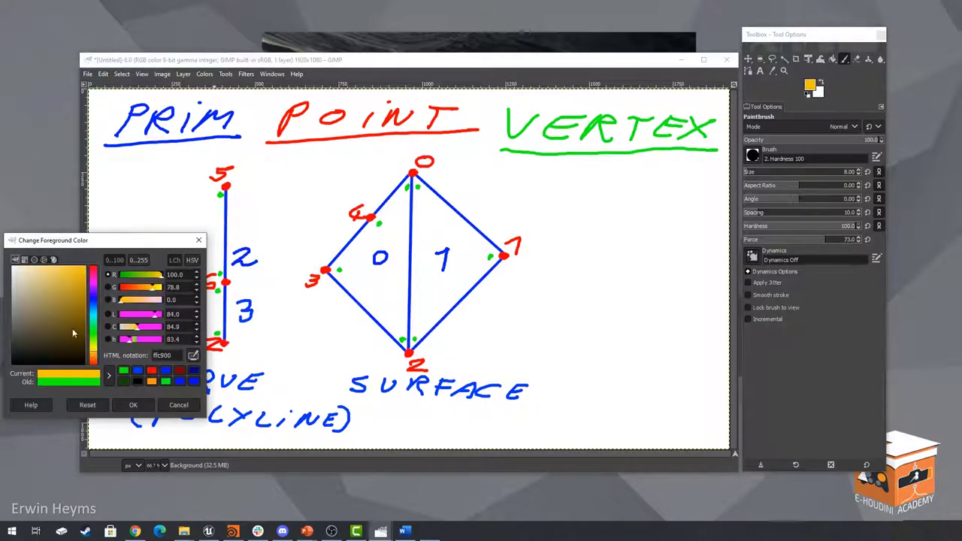
pyautogui.click(133, 404)
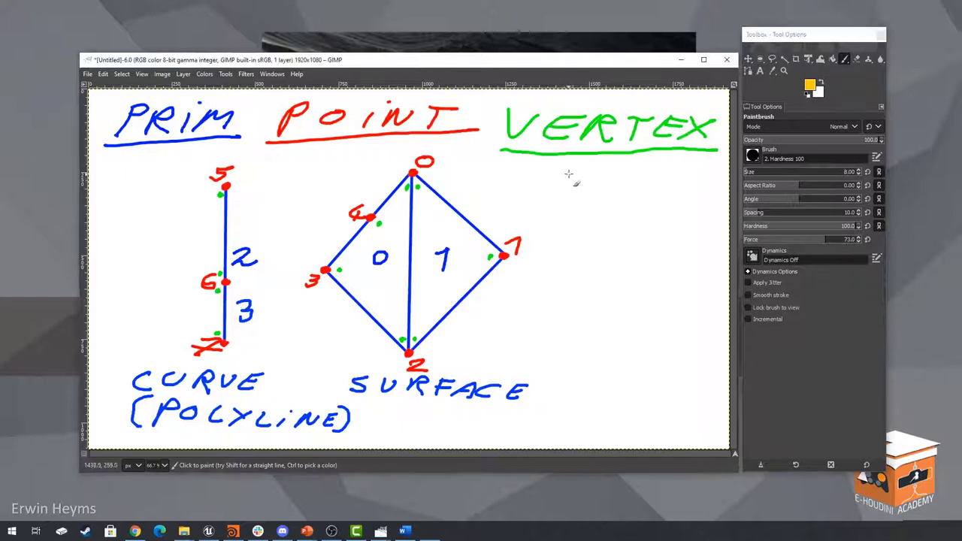
pyautogui.moveTo(565, 171)
pyautogui.mouseDown()
pyautogui.moveTo(590, 175)
pyautogui.moveTo(585, 190)
pyautogui.moveTo(619, 179)
pyautogui.moveTo(608, 173)
pyautogui.moveTo(633, 184)
pyautogui.moveTo(667, 176)
pyautogui.moveTo(660, 185)
pyautogui.moveTo(695, 194)
pyautogui.mouseUp()
pyautogui.moveTo(557, 199); pyautogui.dragTo(710, 196)
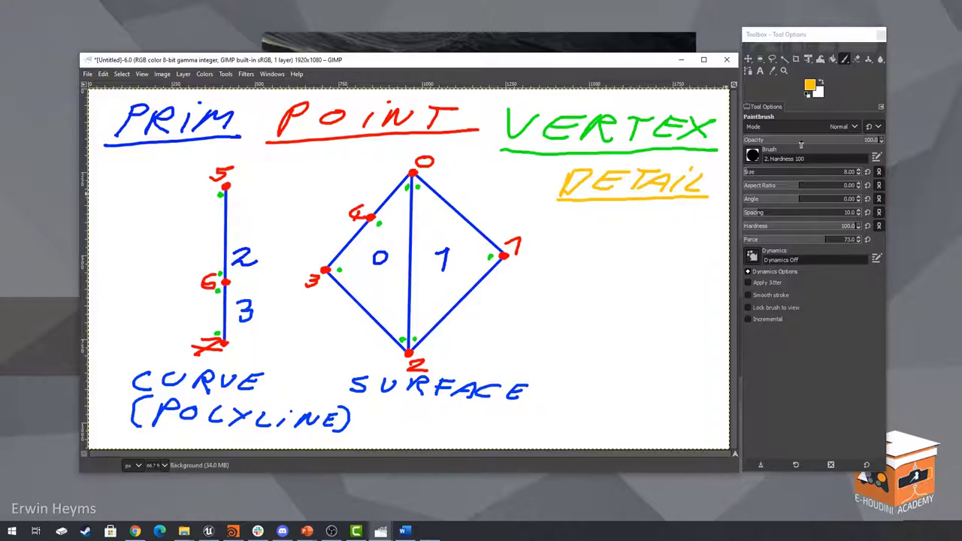
# In black, draw a leader line from the diamond's point 1 to a handwritten P with an underlined COORD subscript
pyautogui.click(808, 95)
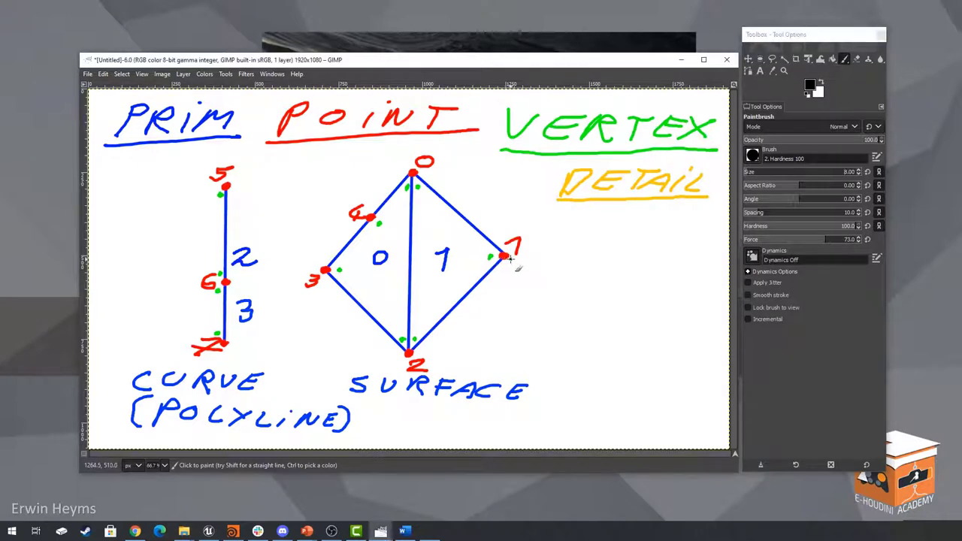
pyautogui.moveTo(510, 259); pyautogui.dragTo(566, 279)
pyautogui.moveTo(601, 265); pyautogui.dragTo(578, 277)
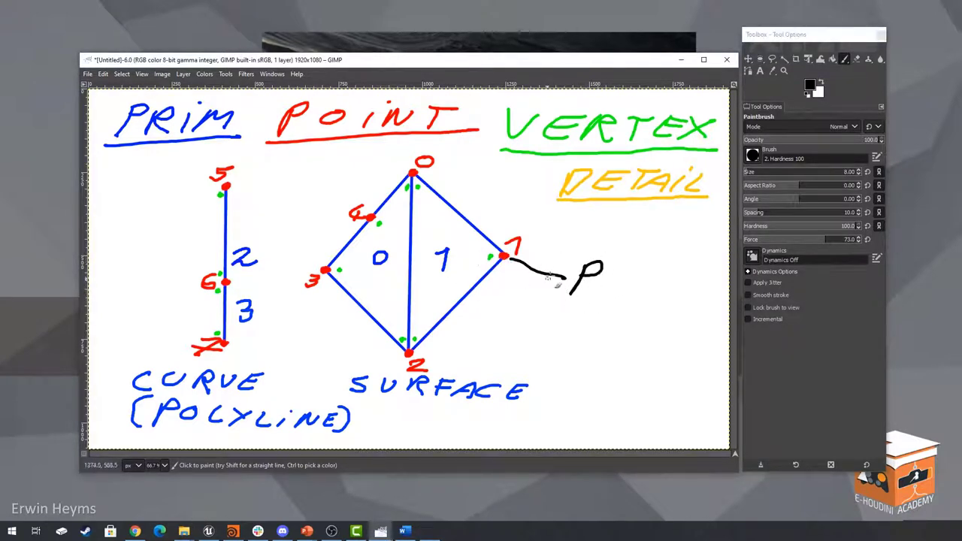
pyautogui.moveTo(606, 296)
pyautogui.mouseDown()
pyautogui.moveTo(676, 296)
pyautogui.moveTo(686, 306)
pyautogui.mouseUp()
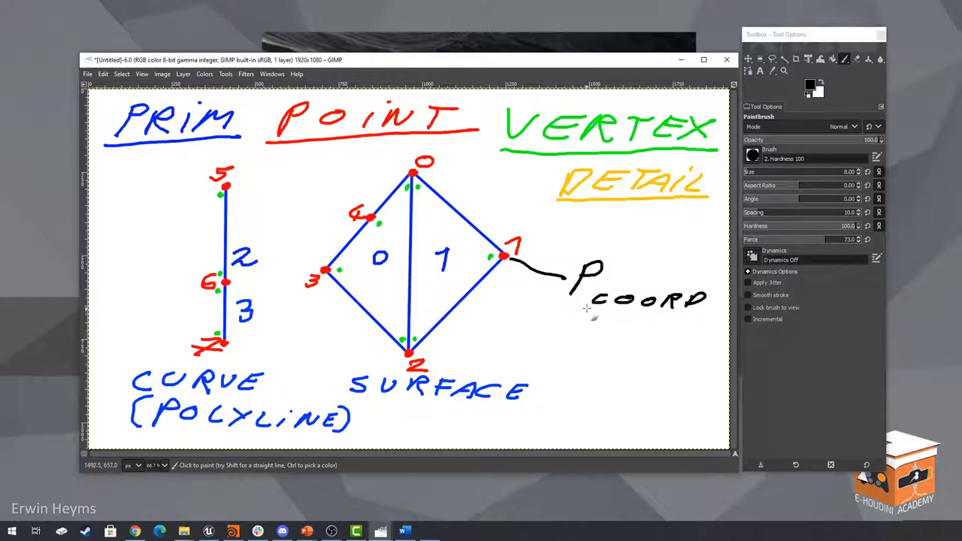
pyautogui.moveTo(587, 308); pyautogui.dragTo(702, 314)
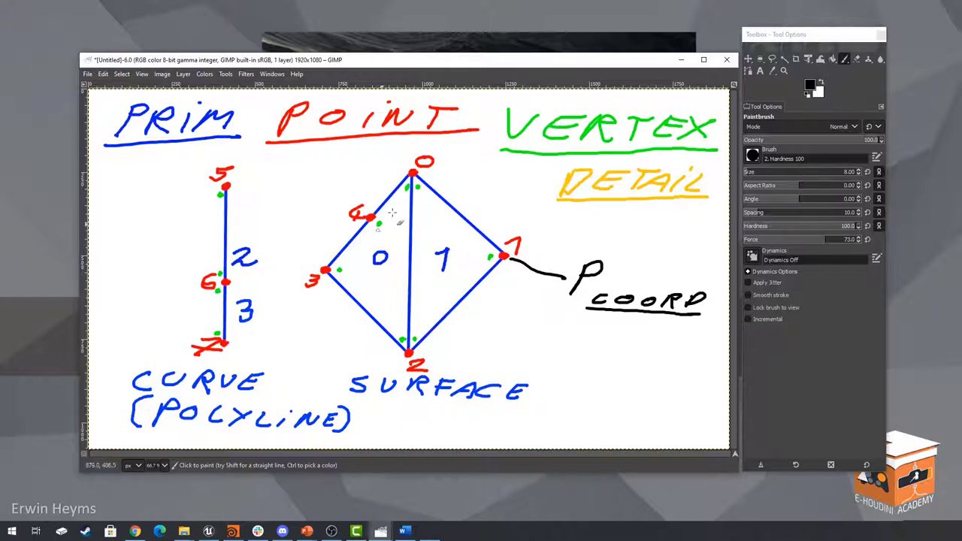
# In dark blue (00219b), draw normal arrows from primitives 0 and 1 and write N with an underlined PRIM subscript below COORD
pyautogui.click(811, 86)
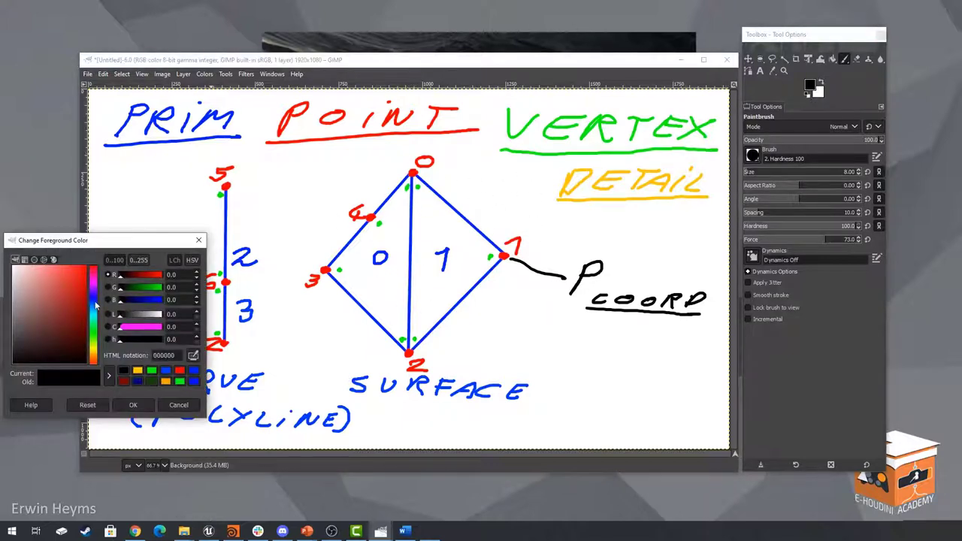
pyautogui.click(94, 301)
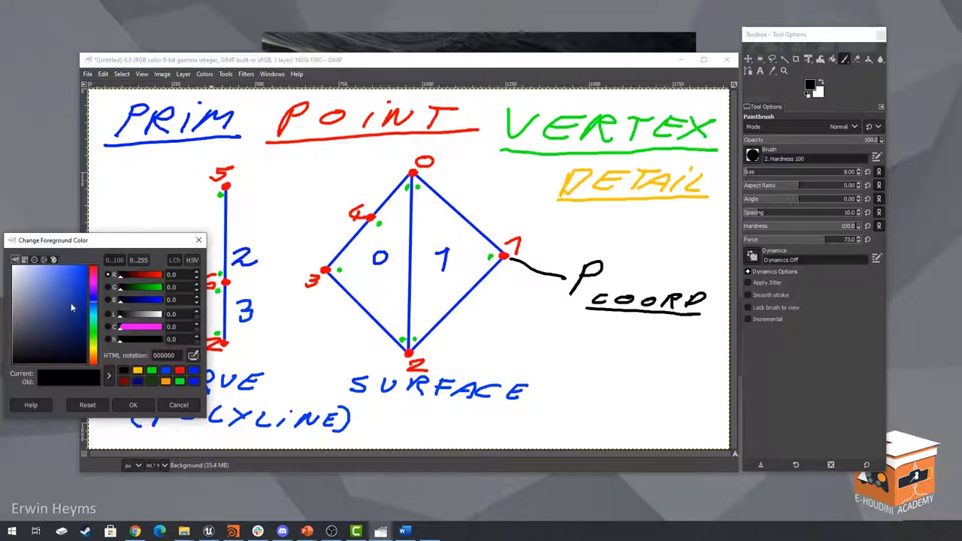
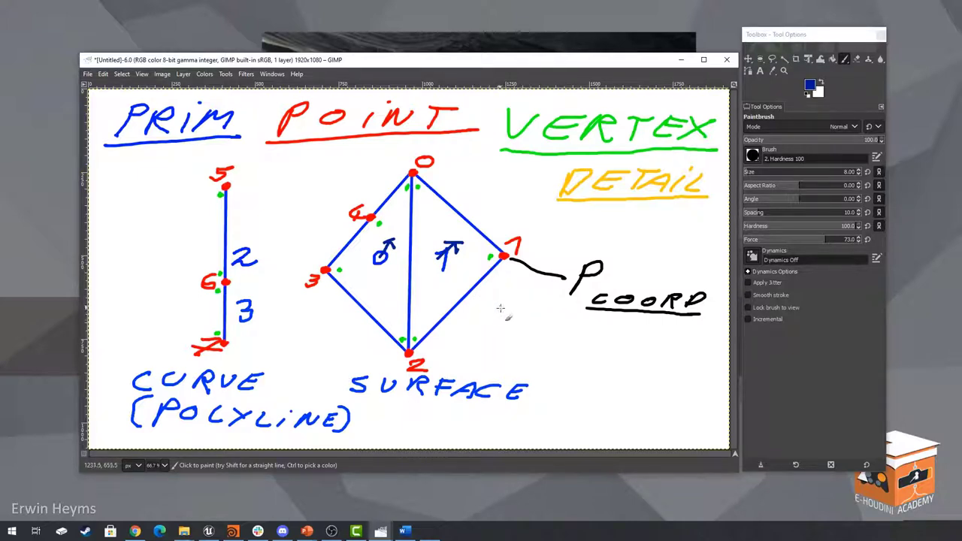
pyautogui.moveTo(524, 326)
pyautogui.mouseDown()
pyautogui.moveTo(559, 314)
pyautogui.moveTo(567, 332)
pyautogui.moveTo(587, 327)
pyautogui.moveTo(584, 338)
pyautogui.moveTo(618, 337)
pyautogui.mouseUp()
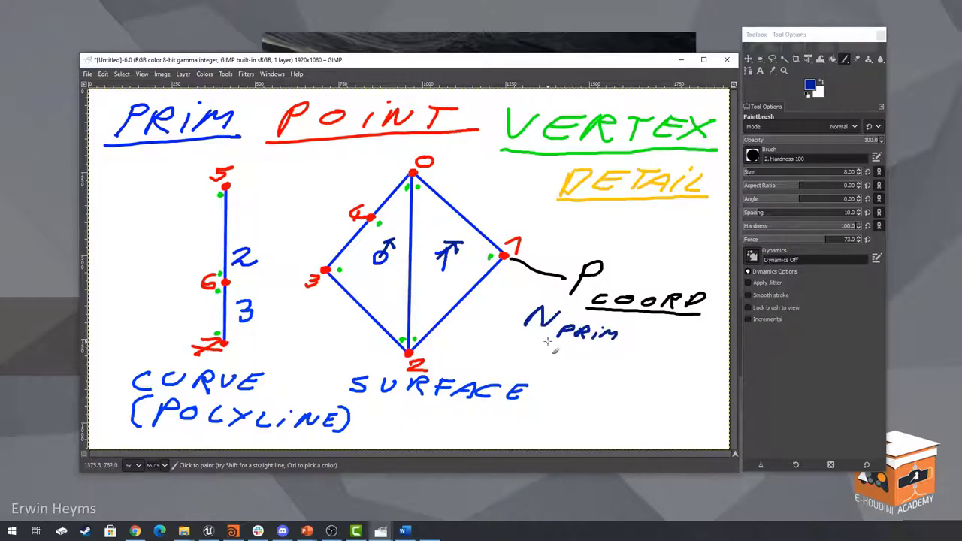
pyautogui.moveTo(549, 342); pyautogui.dragTo(613, 343)
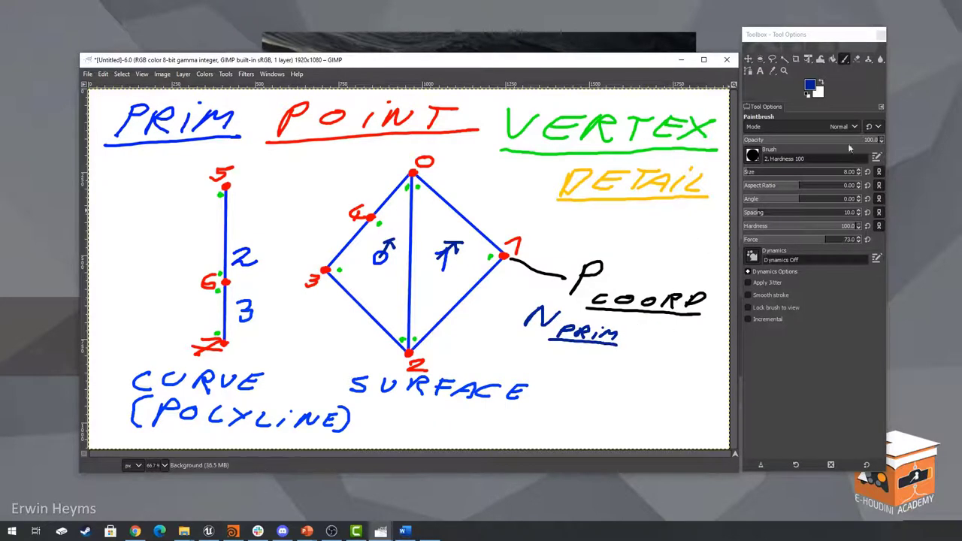
# Switch the brush colour to dark red and draw normal arrows from the diamond's points 0 and 1
pyautogui.click(811, 88)
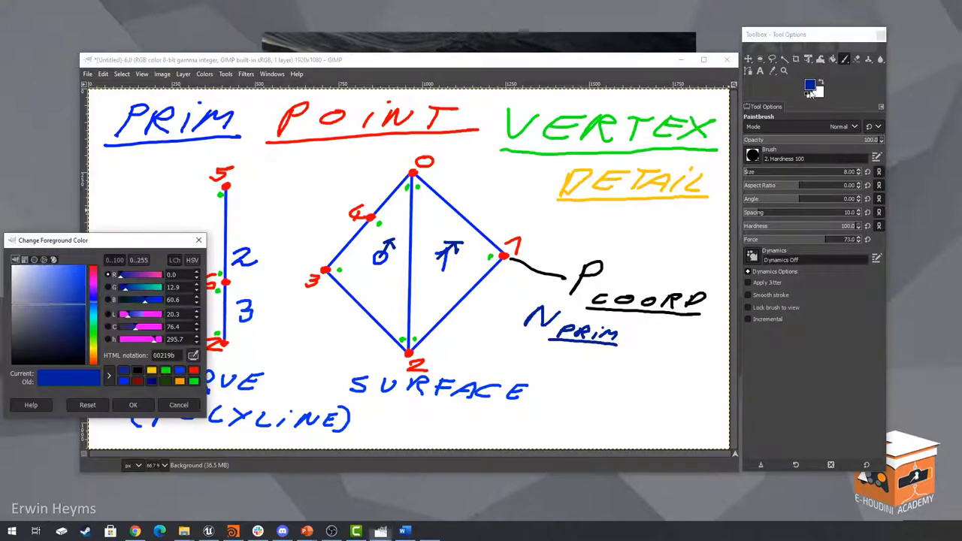
pyautogui.click(95, 268)
pyautogui.click(141, 406)
pyautogui.moveTo(423, 161)
pyautogui.mouseDown()
pyautogui.moveTo(425, 172)
pyautogui.moveTo(450, 150)
pyautogui.mouseUp()
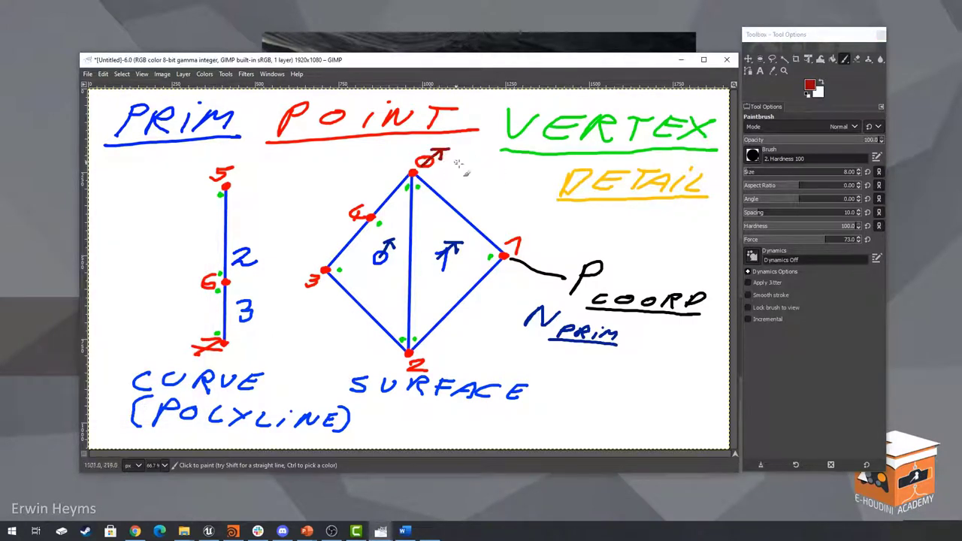
pyautogui.moveTo(511, 250); pyautogui.dragTo(551, 232)
# Handwrite N with an underlined POINT subscript in dark red below the N PRIM label
pyautogui.moveTo(516, 363)
pyautogui.mouseDown()
pyautogui.moveTo(538, 351)
pyautogui.moveTo(545, 370)
pyautogui.moveTo(556, 361)
pyautogui.moveTo(565, 374)
pyautogui.moveTo(604, 367)
pyautogui.mouseUp()
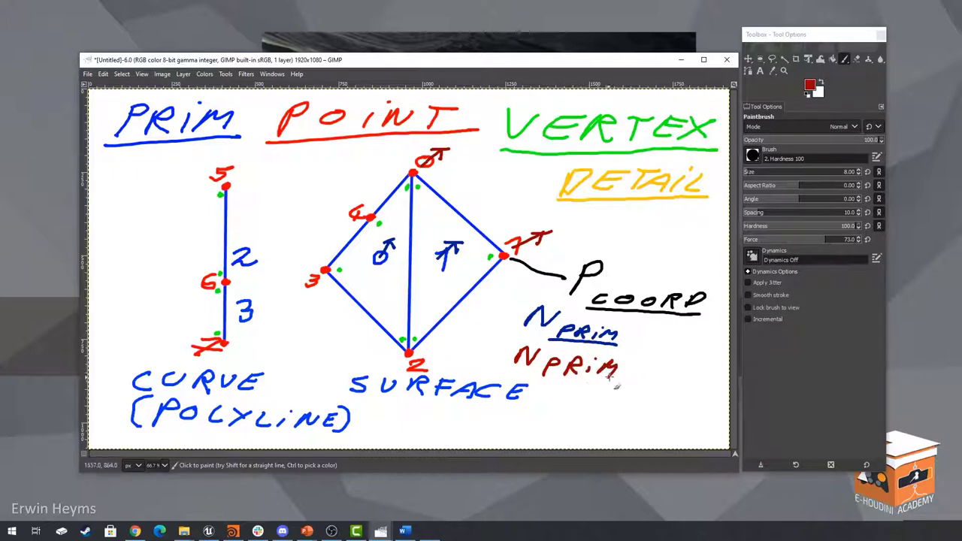
pyautogui.hotkey('ctrl', 'z')
pyautogui.hotkey('ctrl', 'z')
pyautogui.hotkey('ctrl', 'z')
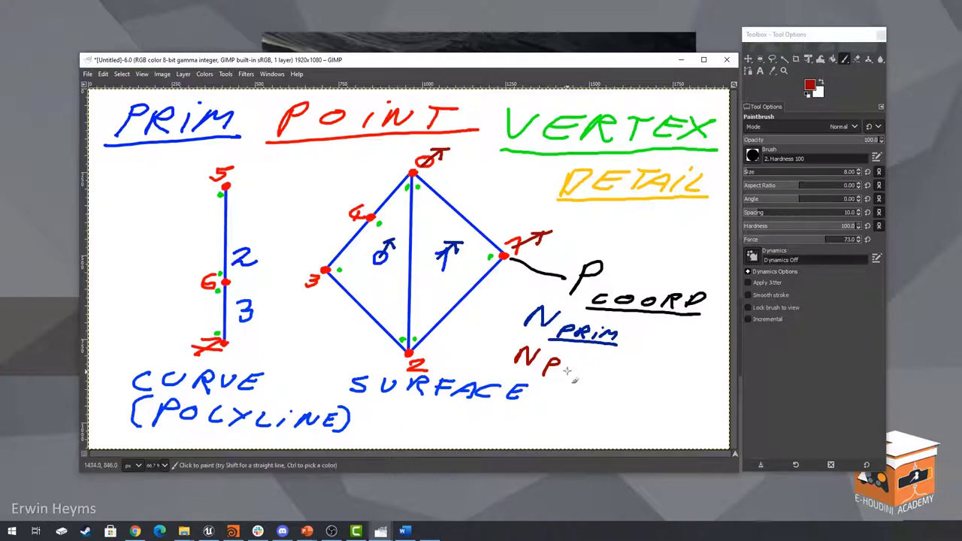
pyautogui.moveTo(561, 364)
pyautogui.mouseDown()
pyautogui.moveTo(619, 385)
pyautogui.moveTo(633, 367)
pyautogui.mouseUp()
pyautogui.click(590, 368)
pyautogui.moveTo(538, 383); pyautogui.dragTo(631, 382)
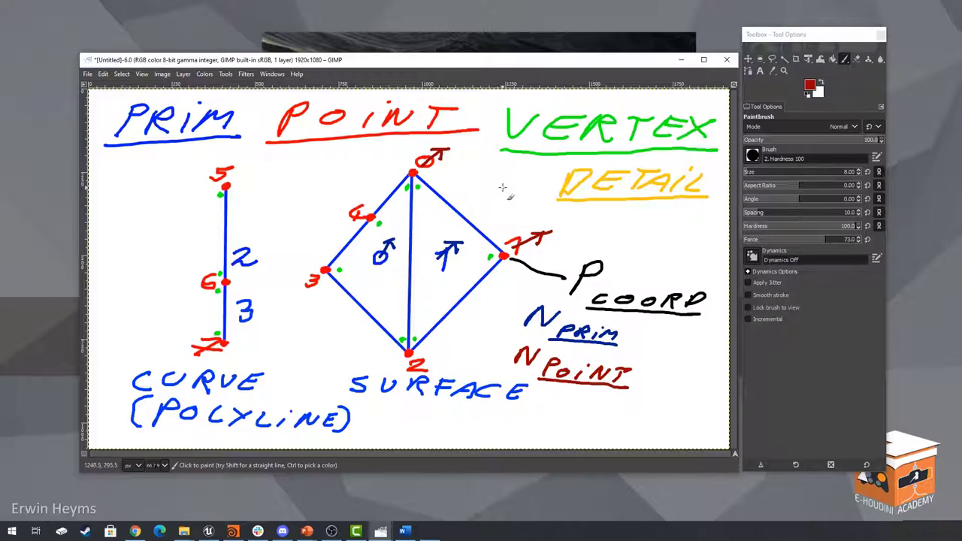
# Switch the brush colour to dark green and handwrite an underlined UVW below the N POINT label
pyautogui.keyDown('ctrl'); pyautogui.click(571, 152); pyautogui.keyUp('ctrl')
pyautogui.click(776, 128)
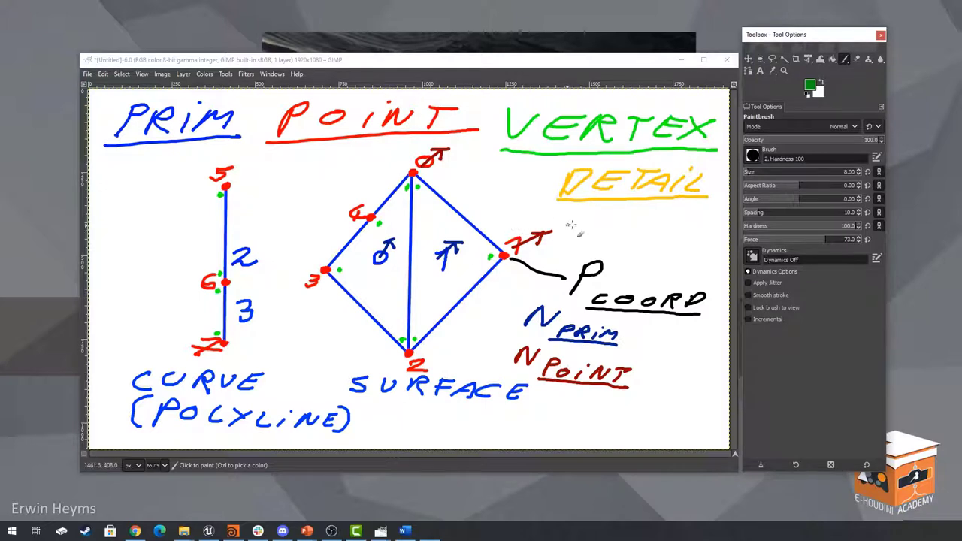
pyautogui.moveTo(544, 399)
pyautogui.mouseDown()
pyautogui.moveTo(547, 411)
pyautogui.moveTo(560, 400)
pyautogui.moveTo(590, 404)
pyautogui.moveTo(609, 428)
pyautogui.moveTo(633, 407)
pyautogui.mouseUp()
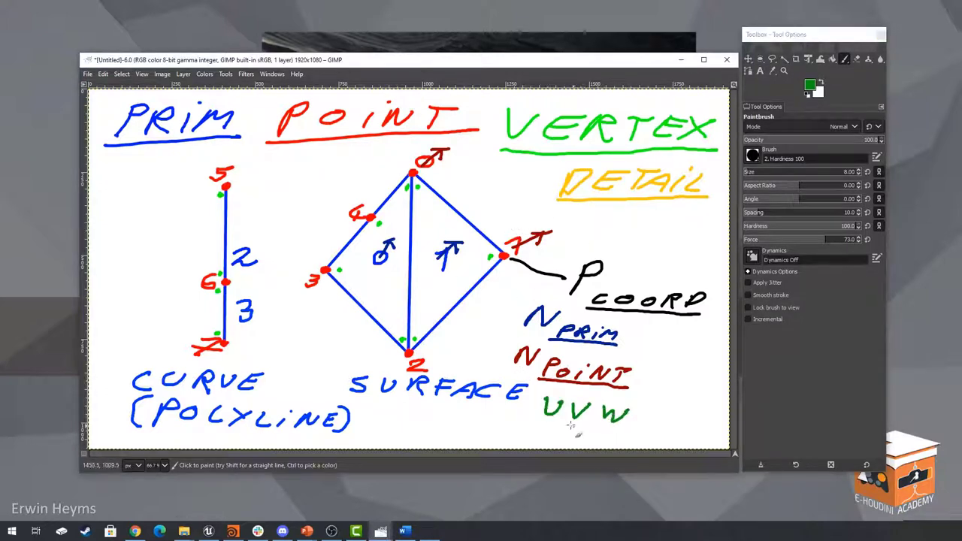
pyautogui.moveTo(532, 415); pyautogui.dragTo(625, 428)
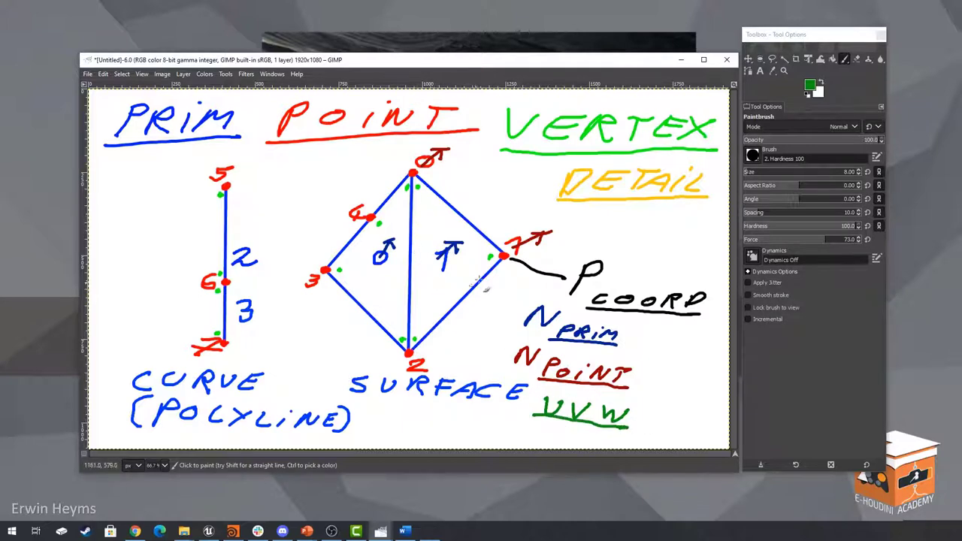
# Mark small dark green dots inside primitive 1 of the diamond surface
pyautogui.click(425, 214)
pyautogui.click(421, 280)
pyautogui.click(450, 287)
# Sketch dark green lines linking a dot inside primitive 1 to its surrounding vertices, and undo them
pyautogui.moveTo(419, 193)
pyautogui.mouseDown()
pyautogui.moveTo(430, 213)
pyautogui.moveTo(481, 242)
pyautogui.mouseUp()
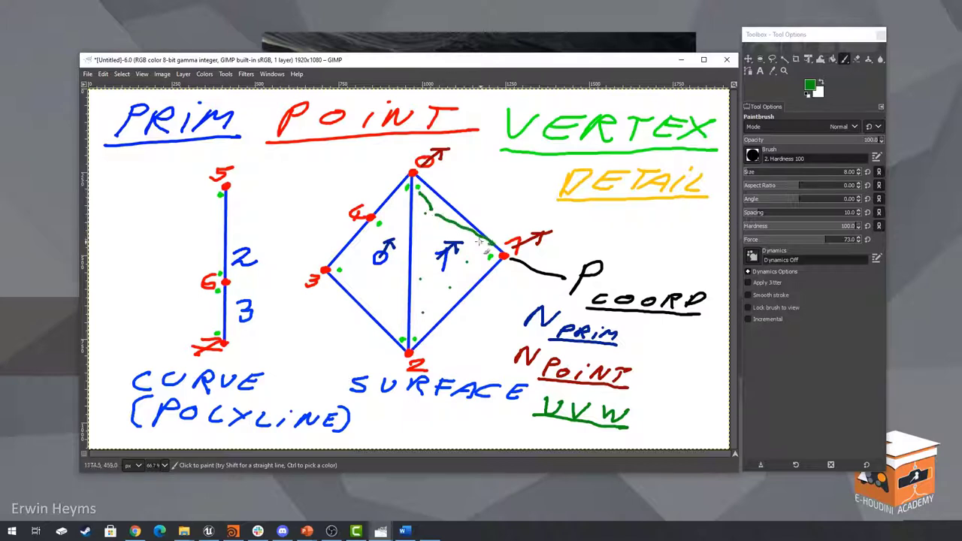
pyautogui.moveTo(429, 216); pyautogui.dragTo(406, 331)
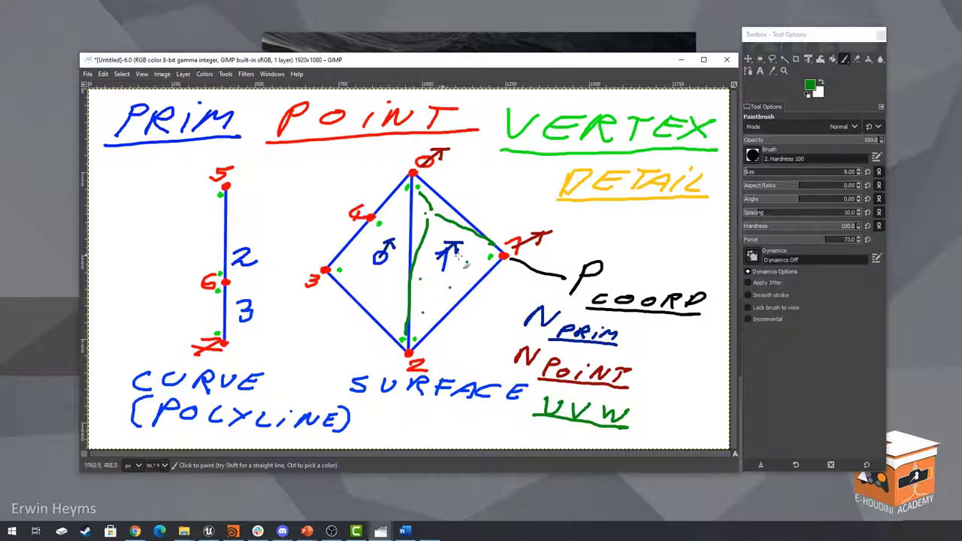
pyautogui.hotkey('ctrl', 'z')
pyautogui.hotkey('ctrl', 'z')
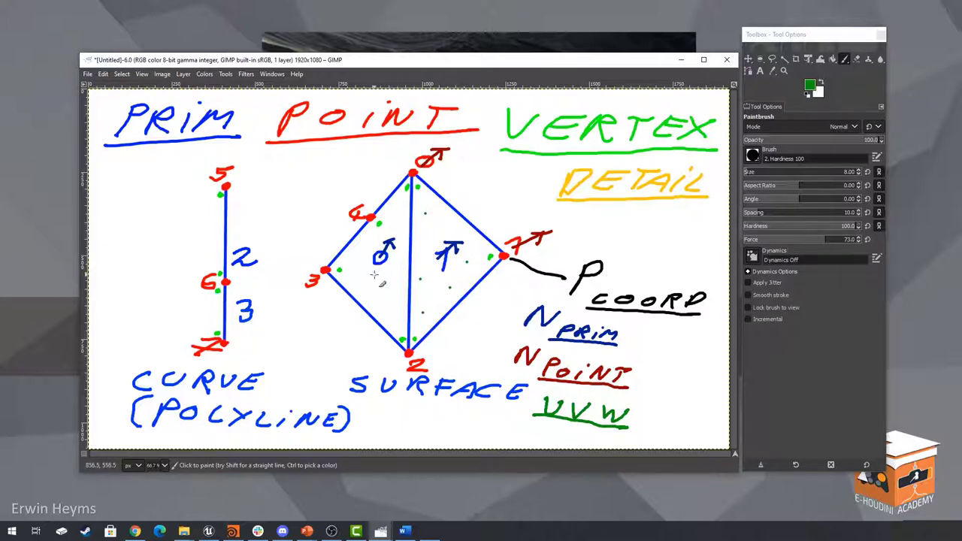
# Switch to Houdini and add a Grid node to the geo1 network
pyautogui.click(242, 532)
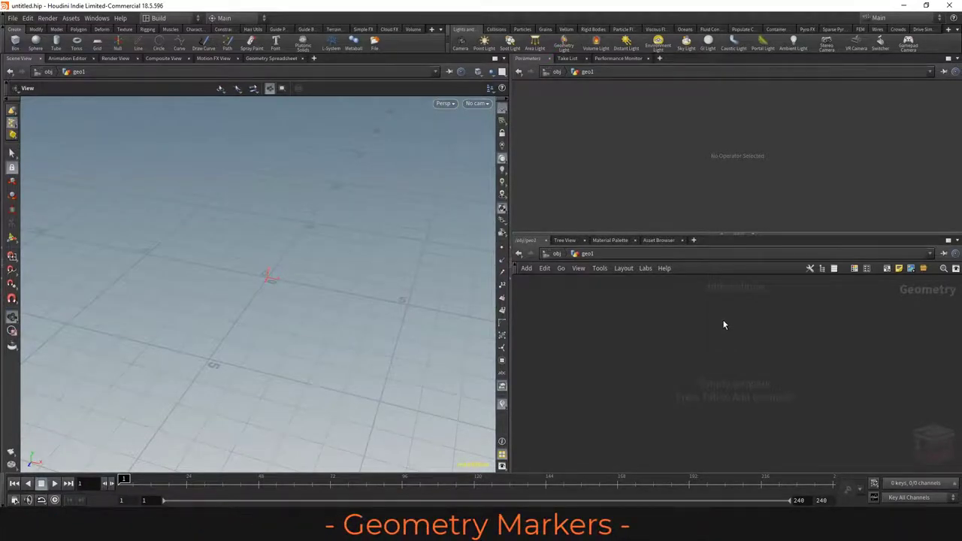
pyautogui.press('Tab')
pyautogui.write('grid')
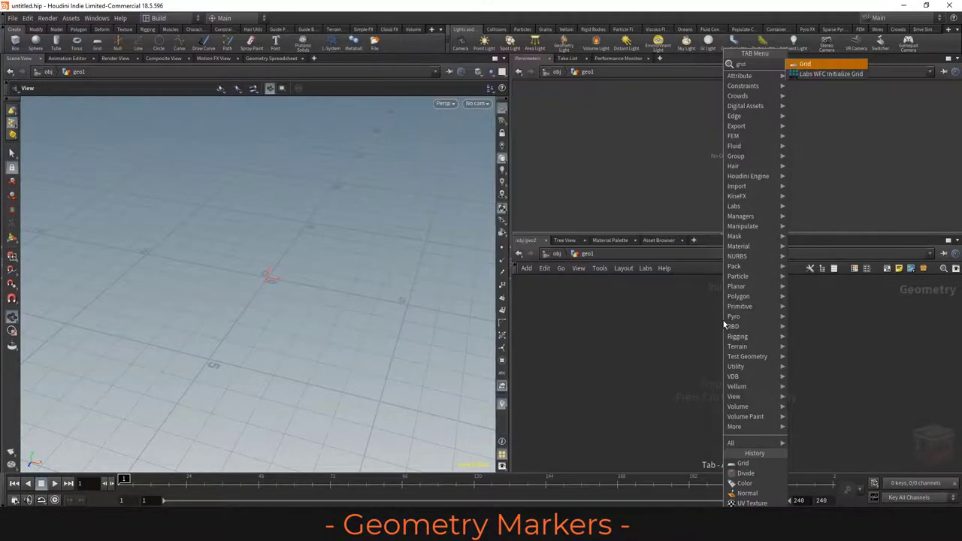
pyautogui.press('Return')
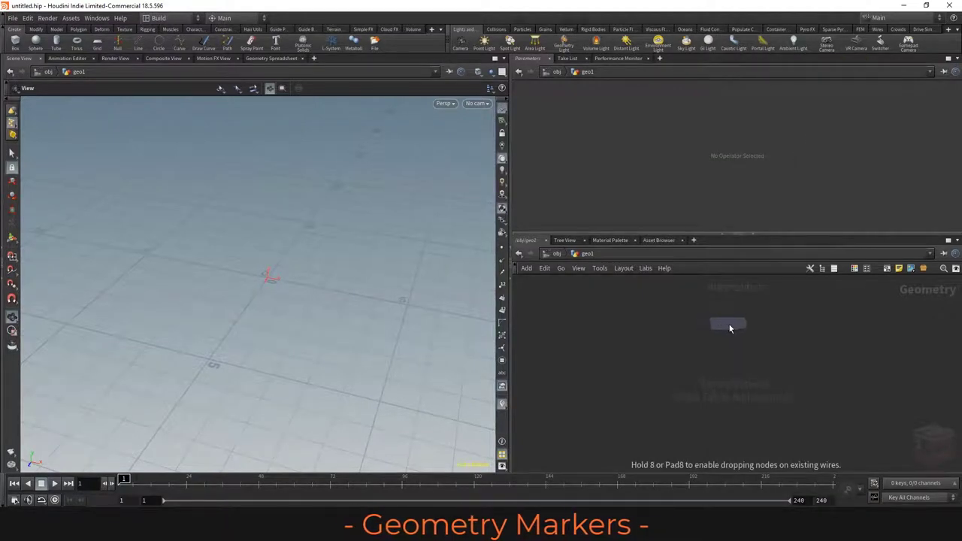
pyautogui.click(726, 325)
pyautogui.moveTo(774, 305); pyautogui.dragTo(672, 382)
pyautogui.moveTo(312, 285)
pyautogui.mouseDown()
pyautogui.moveTo(324, 288)
pyautogui.moveTo(322, 279)
pyautogui.mouseUp()
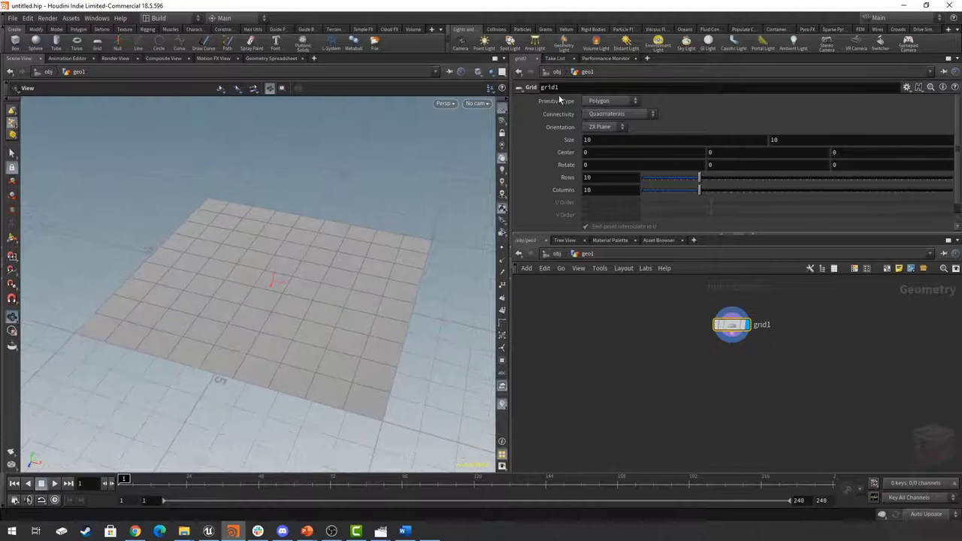
# Keep the grid's primitive type as Polygon and set its rows and columns to 3
pyautogui.click(617, 103)
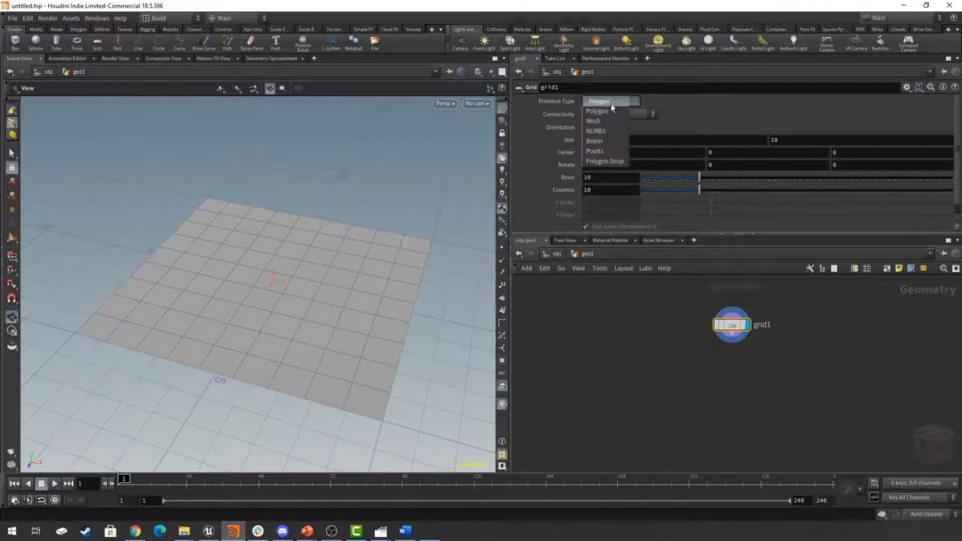
pyautogui.click(611, 101)
pyautogui.moveTo(352, 296)
pyautogui.mouseDown()
pyautogui.moveTo(352, 273)
pyautogui.moveTo(354, 299)
pyautogui.mouseUp()
pyautogui.click(633, 181)
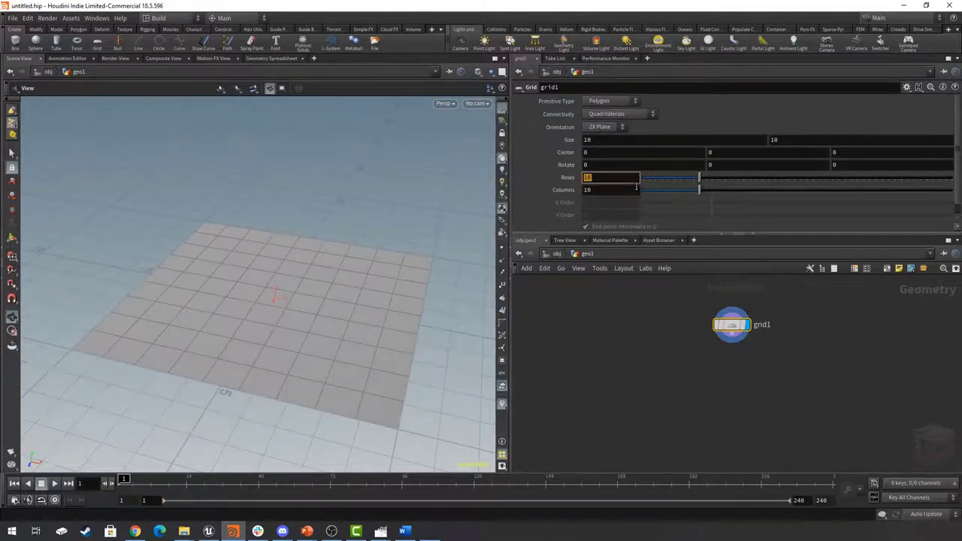
pyautogui.press('Tab')
pyautogui.write('3')
pyautogui.press('Return')
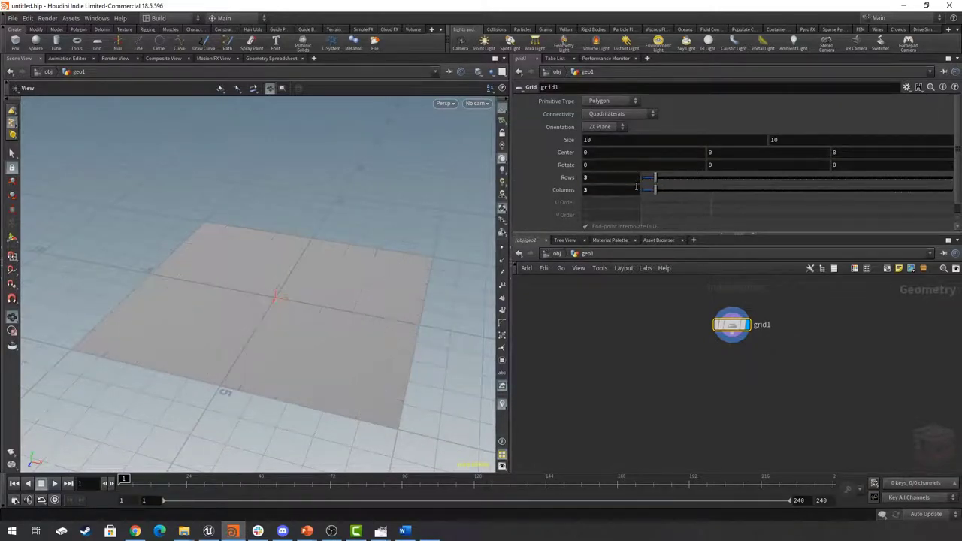
# Turn on the display of primitive numbers for the grid in the viewport
pyautogui.moveTo(368, 281); pyautogui.dragTo(339, 267)
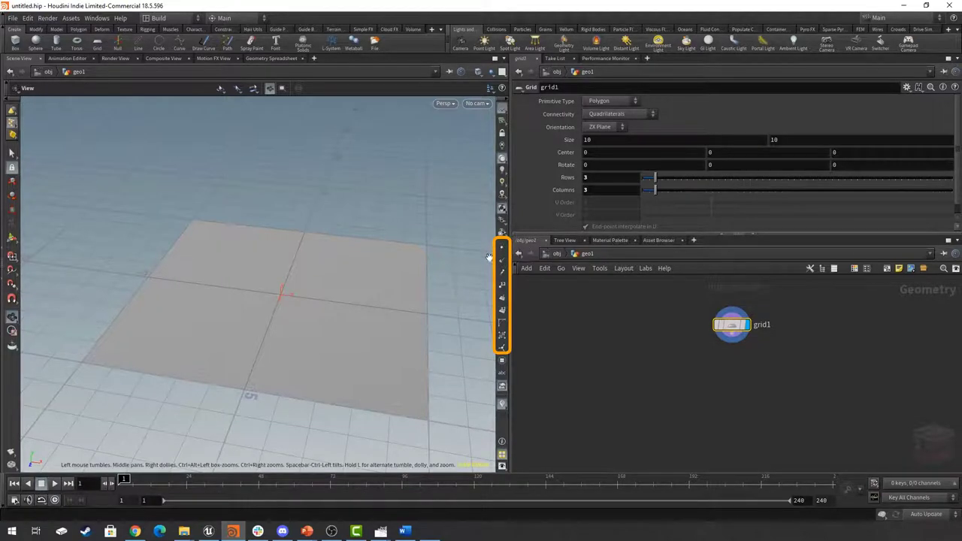
pyautogui.click(503, 311)
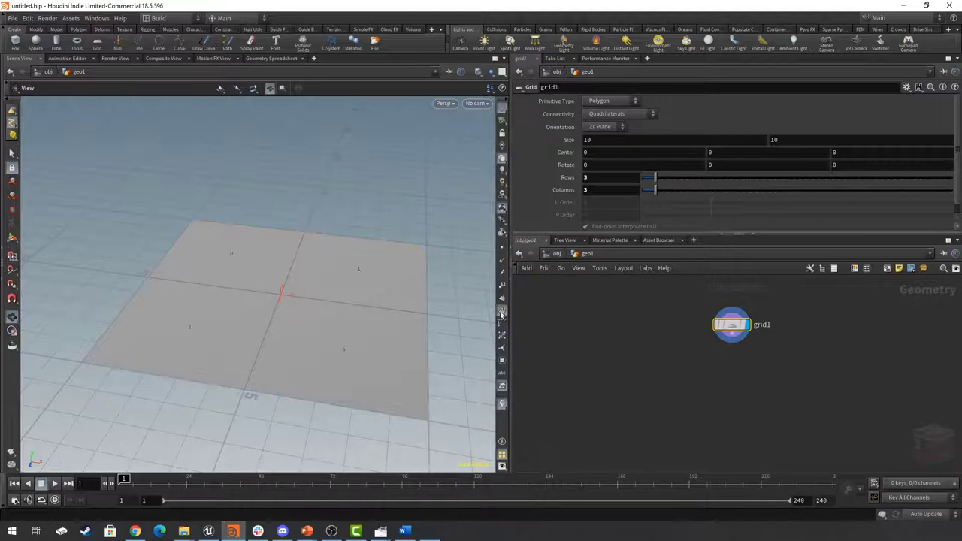
pyautogui.moveTo(386, 279); pyautogui.dragTo(216, 266)
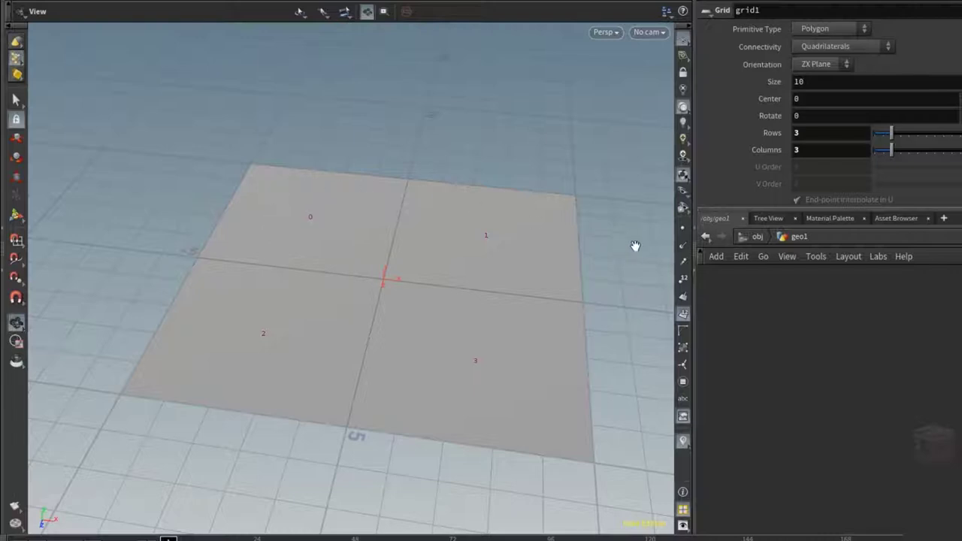
# Turn on the display of points and point numbers for the grid
pyautogui.click(682, 228)
pyautogui.moveTo(420, 234); pyautogui.dragTo(449, 227)
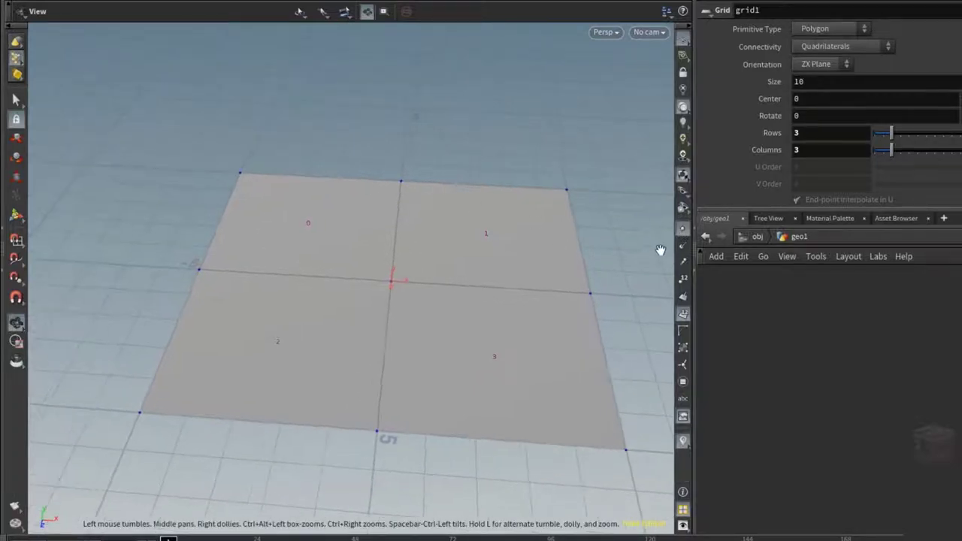
pyautogui.moveTo(552, 211); pyautogui.dragTo(608, 236)
pyautogui.click(683, 280)
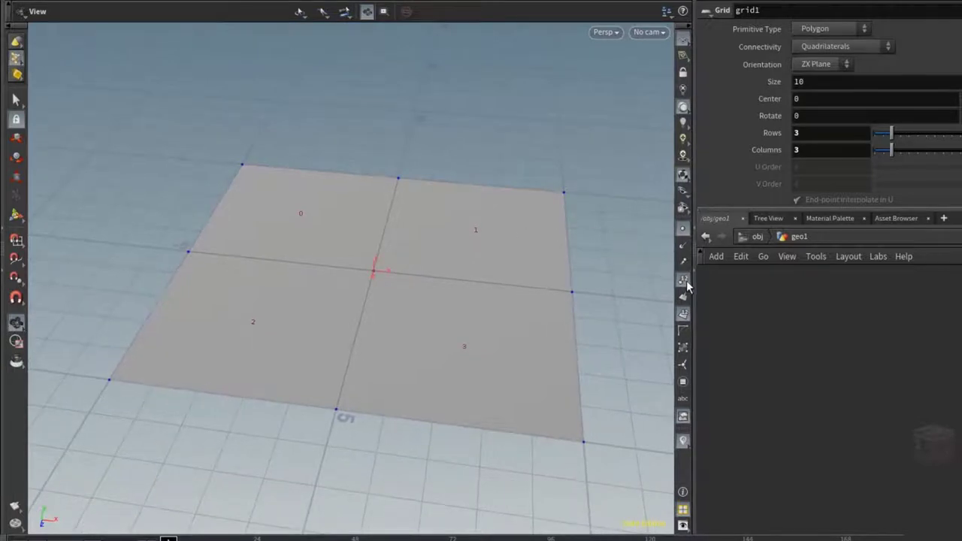
pyautogui.moveTo(487, 236)
pyautogui.mouseDown()
pyautogui.moveTo(504, 236)
pyautogui.moveTo(498, 249)
pyautogui.moveTo(489, 226)
pyautogui.mouseUp()
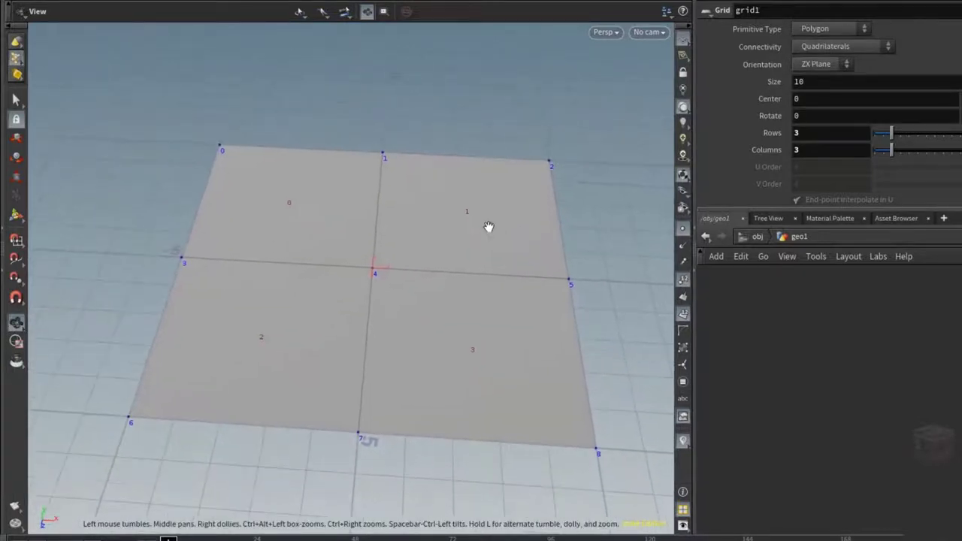
# Switch to the GIMP diagram to compare its primitives and points with the grid, and return to Houdini
pyautogui.moveTo(381, 531)
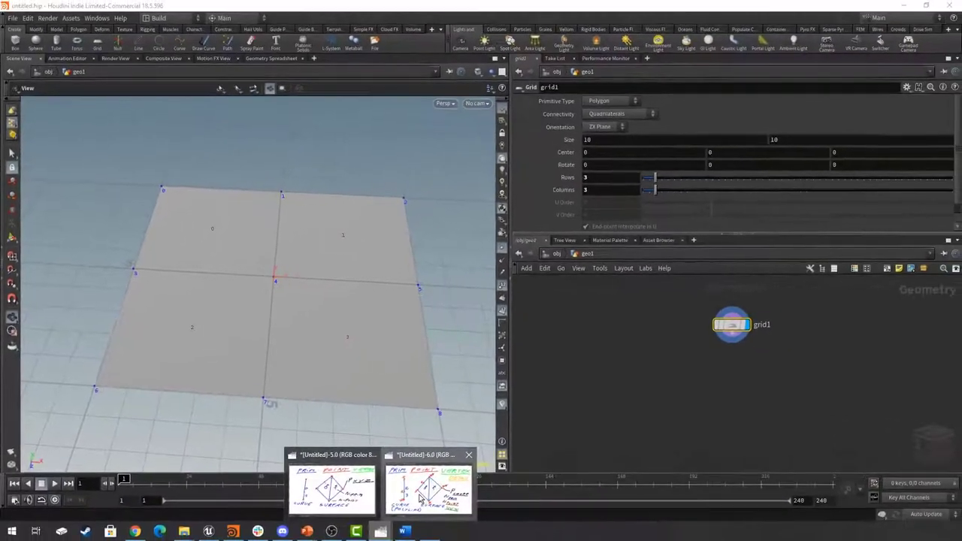
pyautogui.click(429, 481)
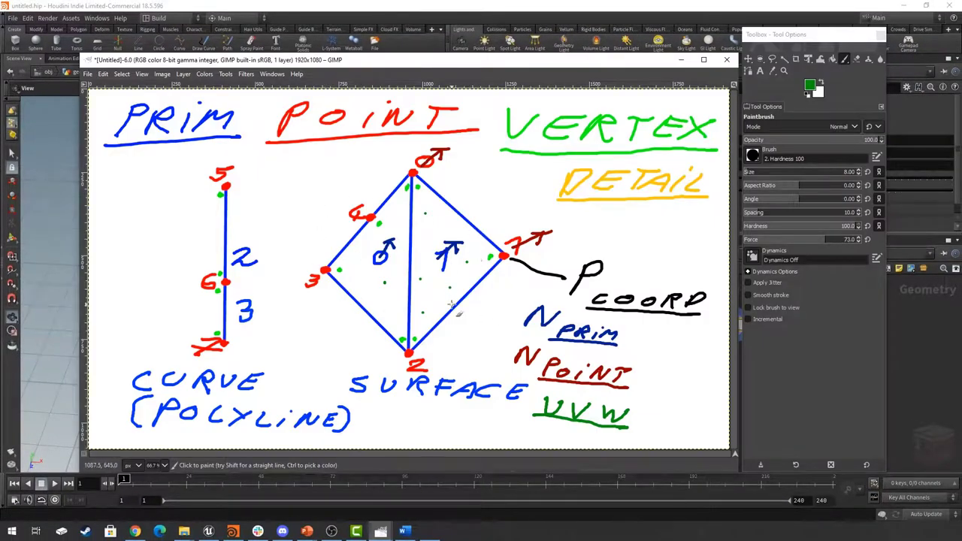
pyautogui.click(497, 12)
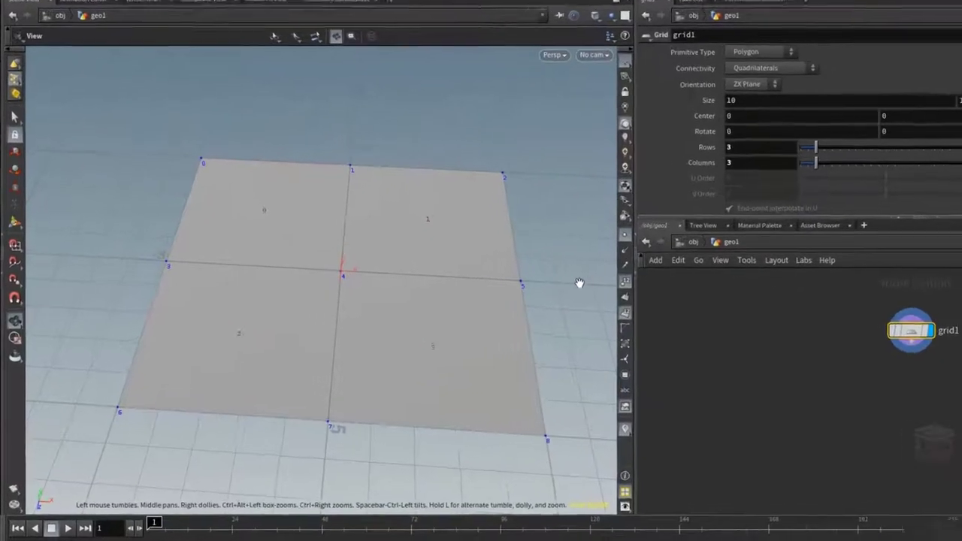
# Turn on the display of primitive normals and point normals for the grid
pyautogui.moveTo(579, 283); pyautogui.dragTo(575, 246)
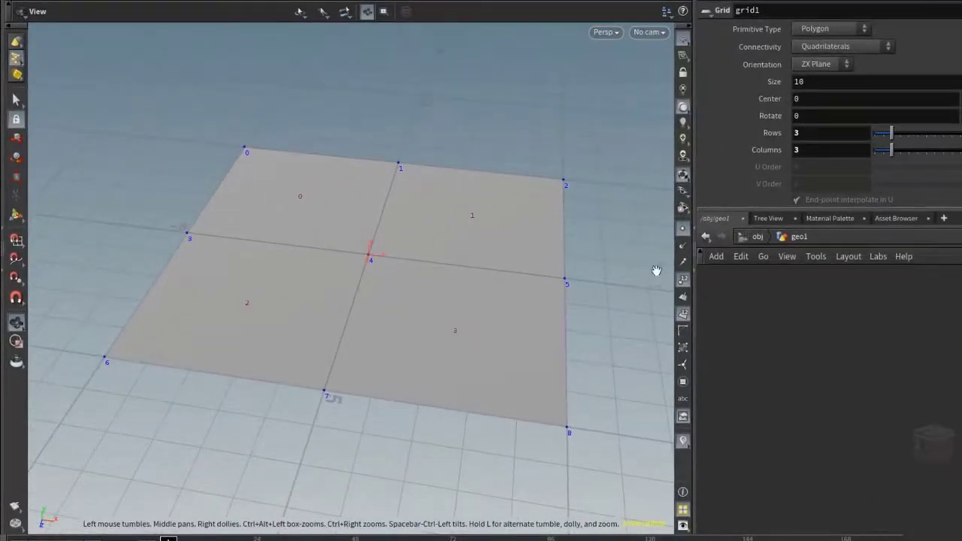
pyautogui.click(684, 303)
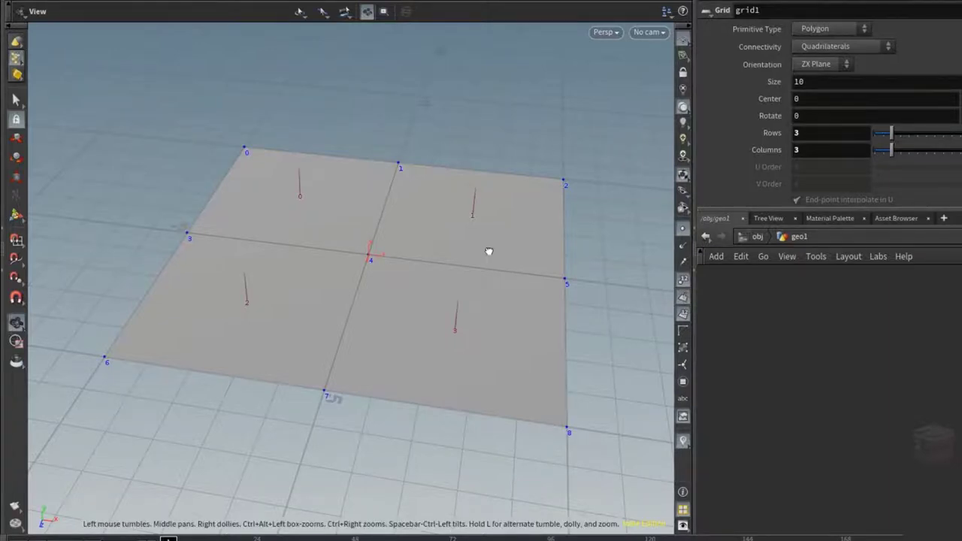
pyautogui.moveTo(489, 251); pyautogui.dragTo(448, 200)
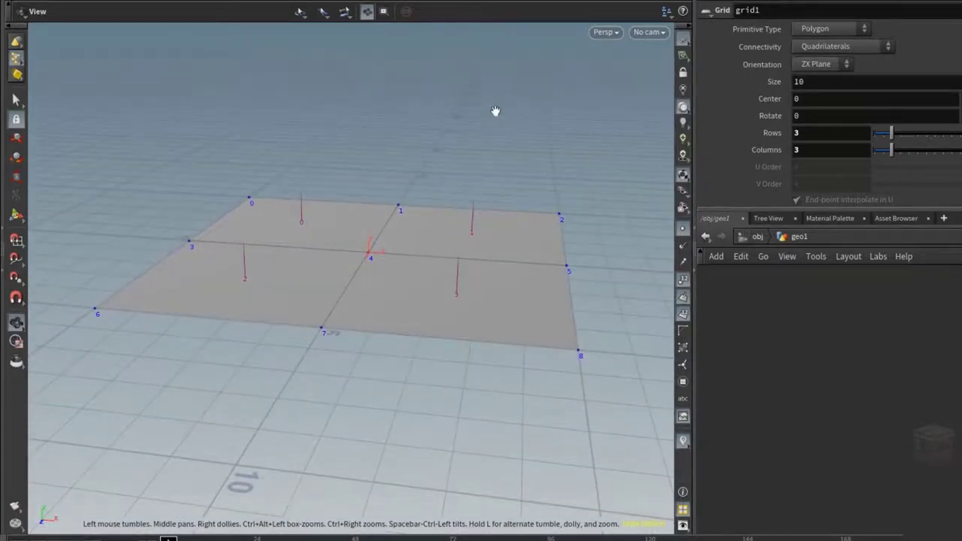
pyautogui.moveTo(541, 232); pyautogui.dragTo(523, 270)
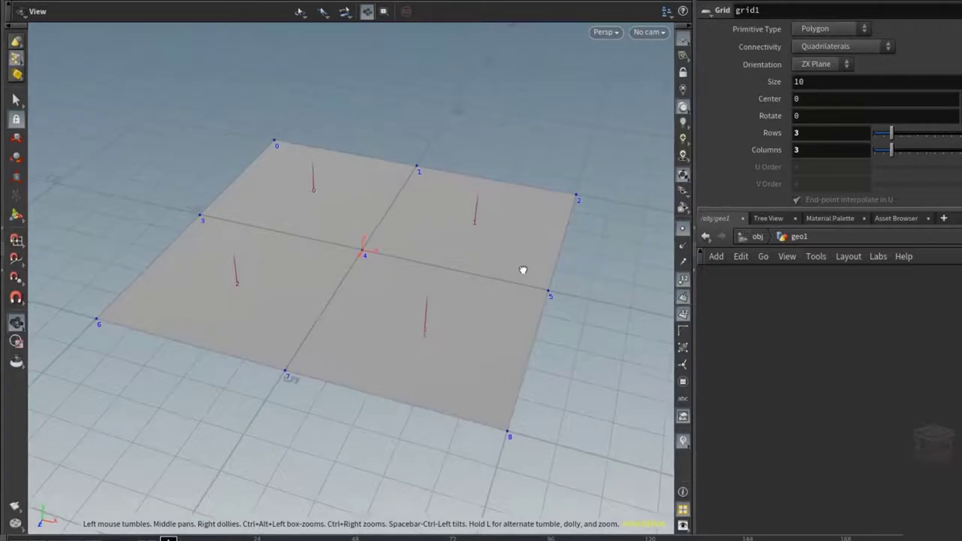
pyautogui.click(683, 247)
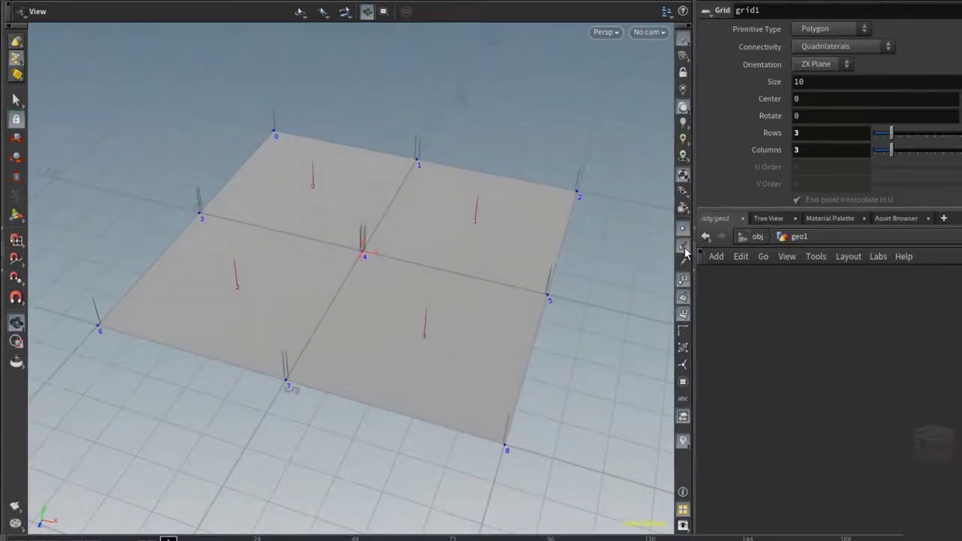
pyautogui.moveTo(451, 215); pyautogui.dragTo(467, 231, button='middle')
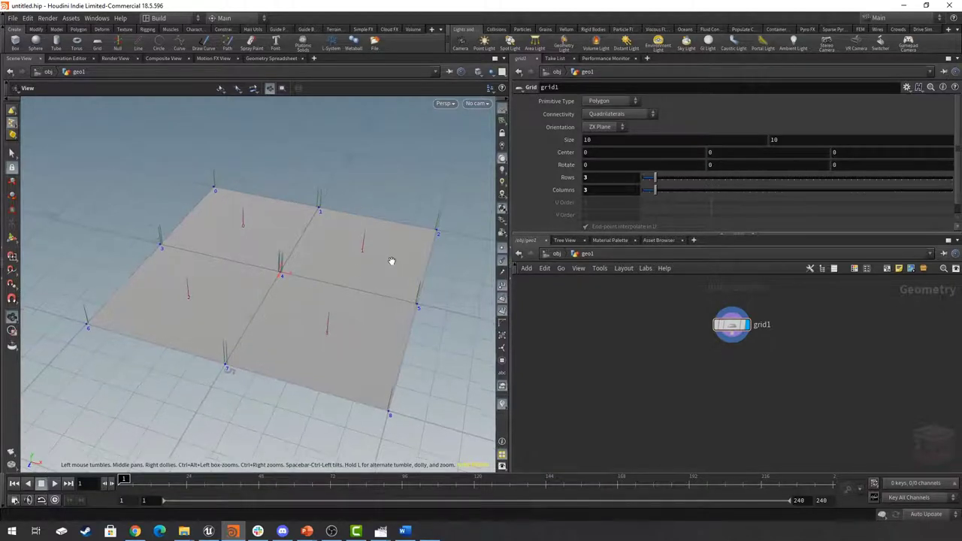
# Open the grid node's info window, examine its element counts and attributes, and close it
pyautogui.moveTo(737, 331); pyautogui.dragTo(726, 361)
pyautogui.moveTo(728, 363)
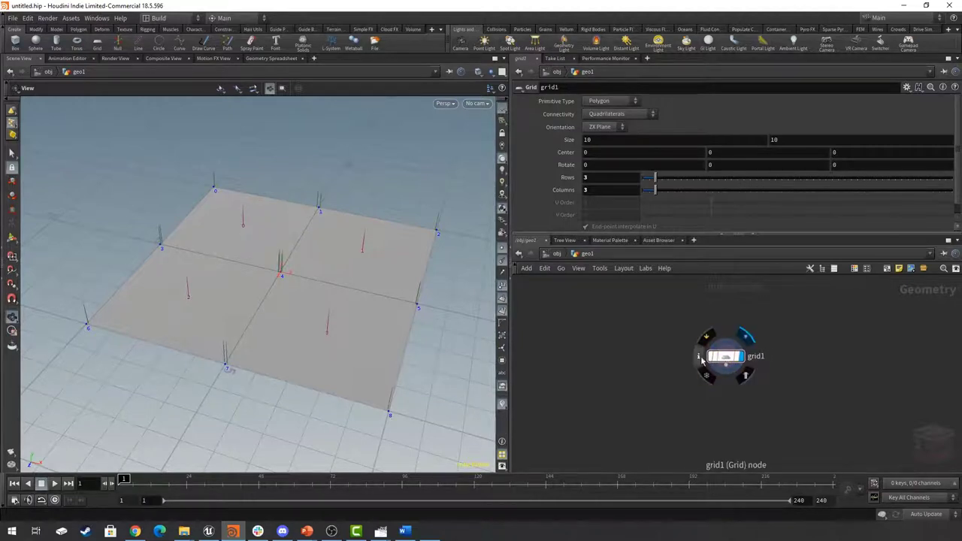
pyautogui.click(699, 360)
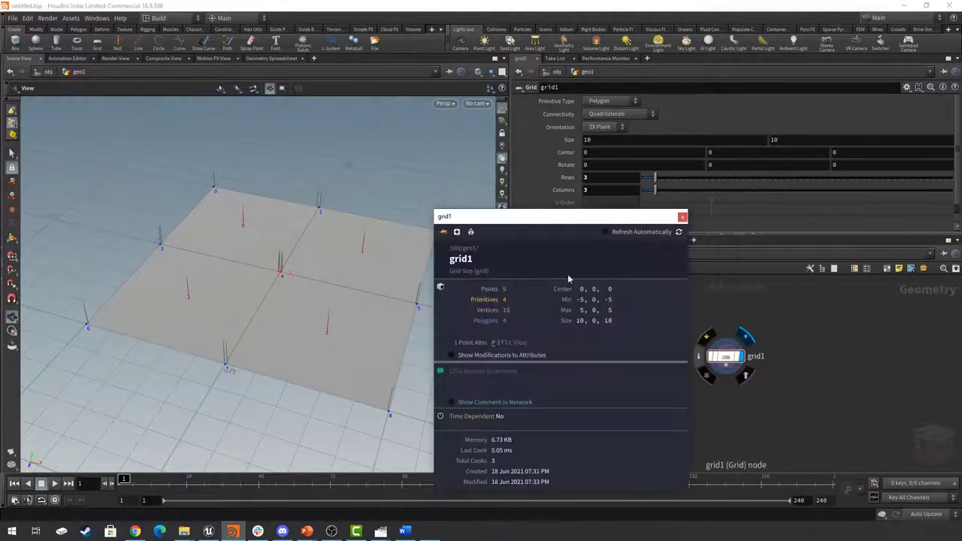
pyautogui.moveTo(579, 220); pyautogui.dragTo(560, 163)
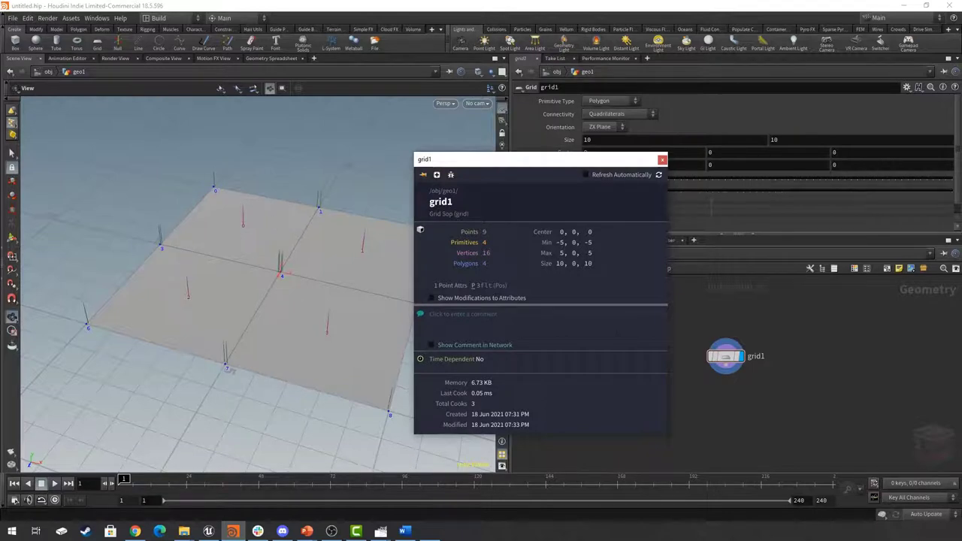
pyautogui.click(710, 304)
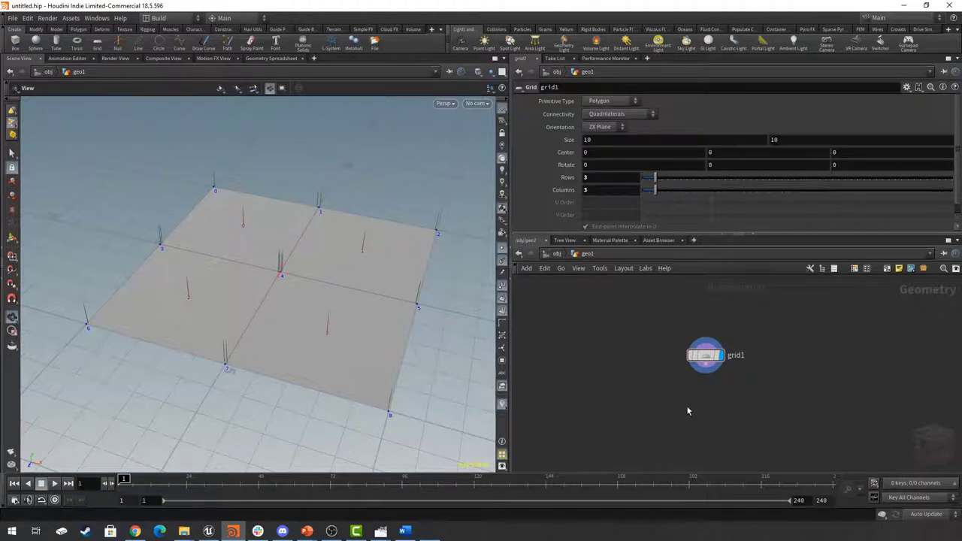
# Add a Normal node connected directly below the grid node in the network
pyautogui.press('Tab')
pyautogui.write('no')
pyautogui.press('Return')
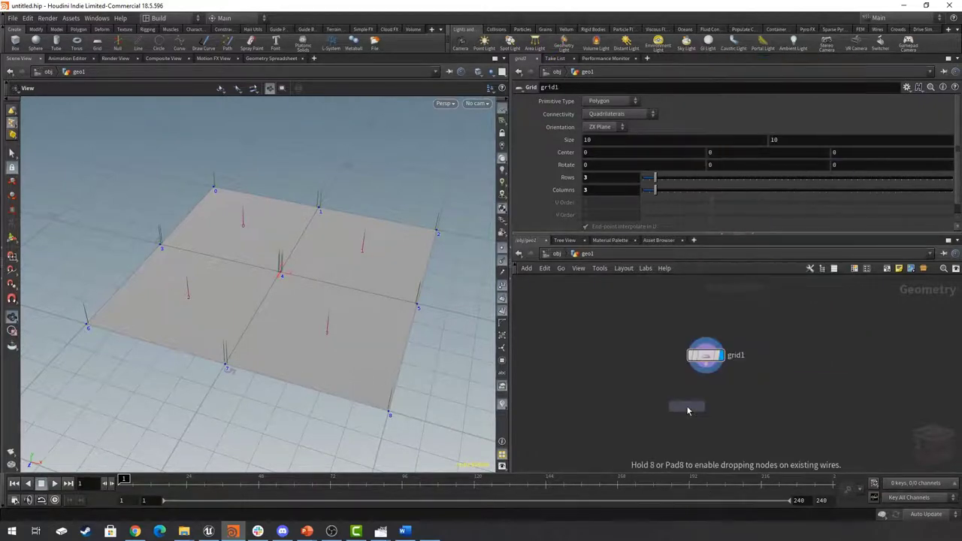
pyautogui.click(705, 406)
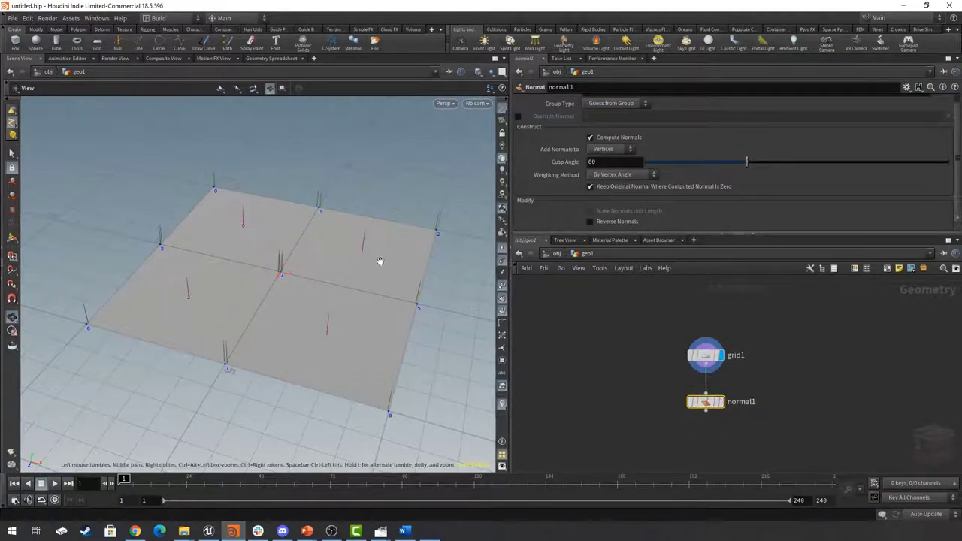
pyautogui.moveTo(711, 407); pyautogui.dragTo(712, 399)
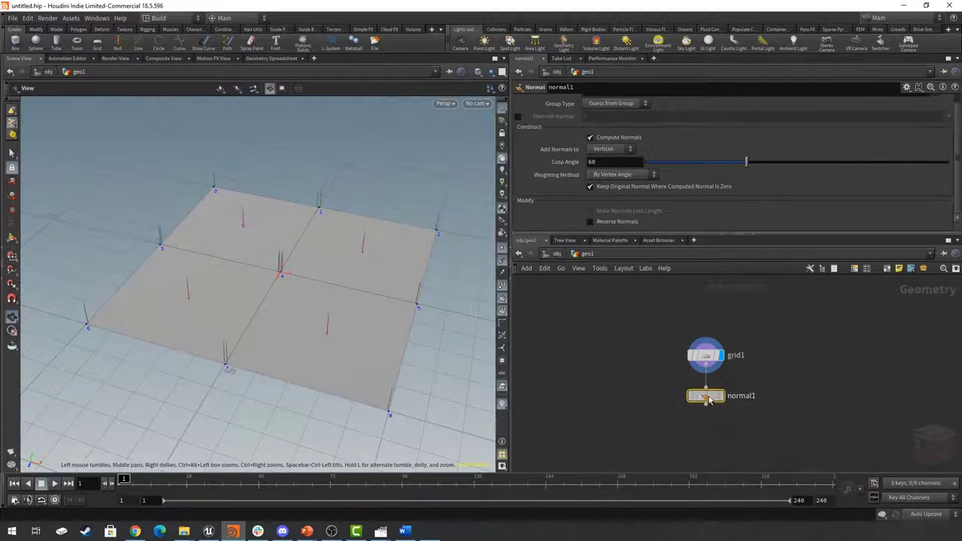
# Display the Normal node's output and set it to add normals to Points
pyautogui.click(608, 150)
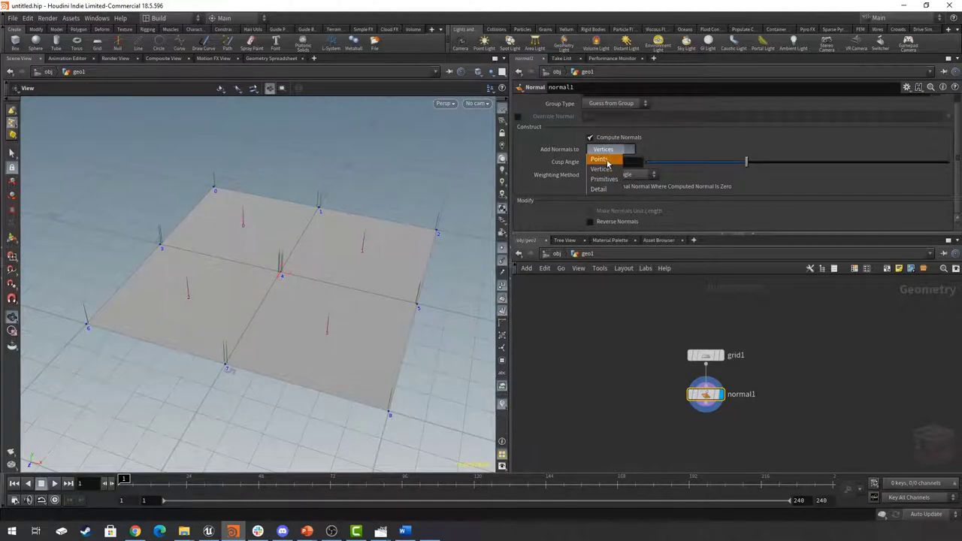
pyautogui.click(599, 160)
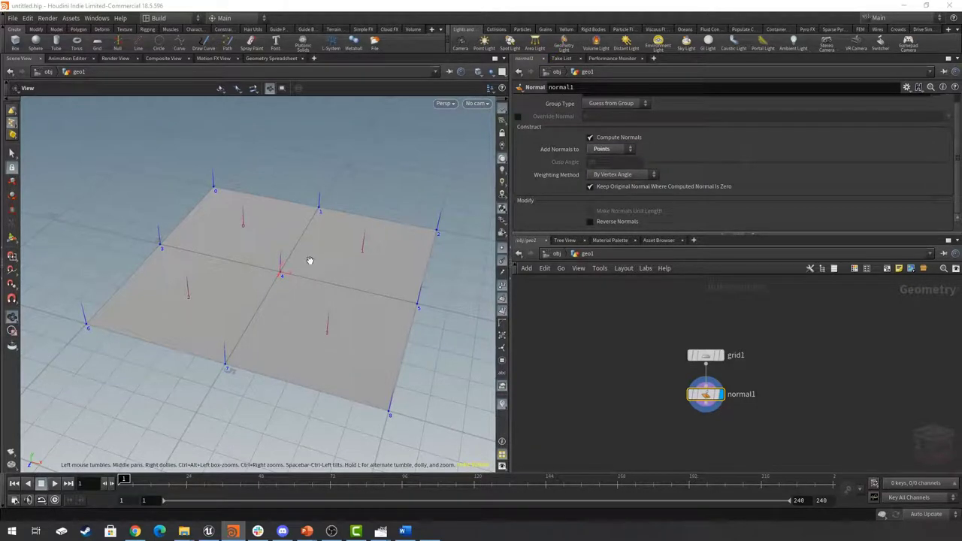
pyautogui.moveTo(311, 260); pyautogui.dragTo(342, 193)
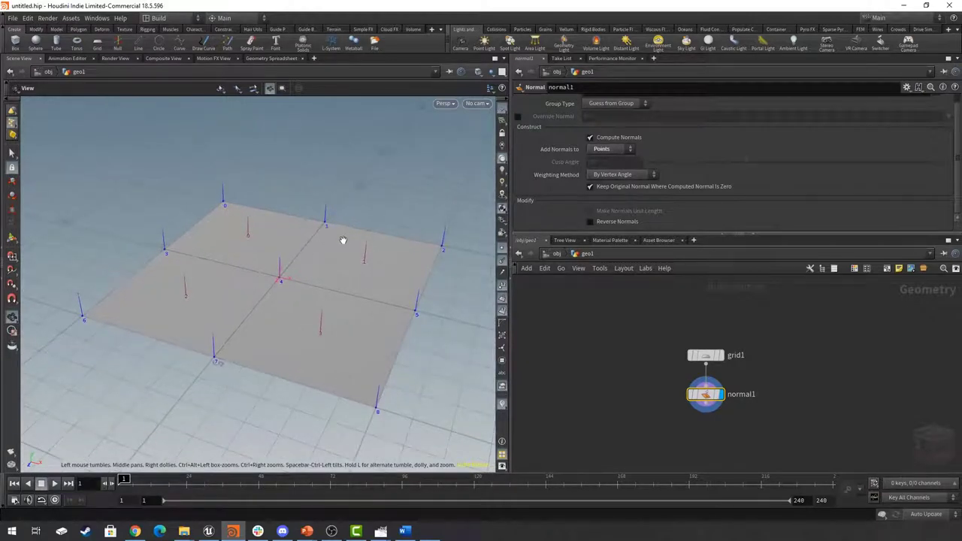
pyautogui.moveTo(337, 232)
pyautogui.mouseDown()
pyautogui.moveTo(339, 242)
pyautogui.moveTo(288, 228)
pyautogui.moveTo(350, 244)
pyautogui.moveTo(331, 234)
pyautogui.mouseUp()
# Open the Normal node's info window, examine its element counts and point attributes, and close it
pyautogui.moveTo(702, 401)
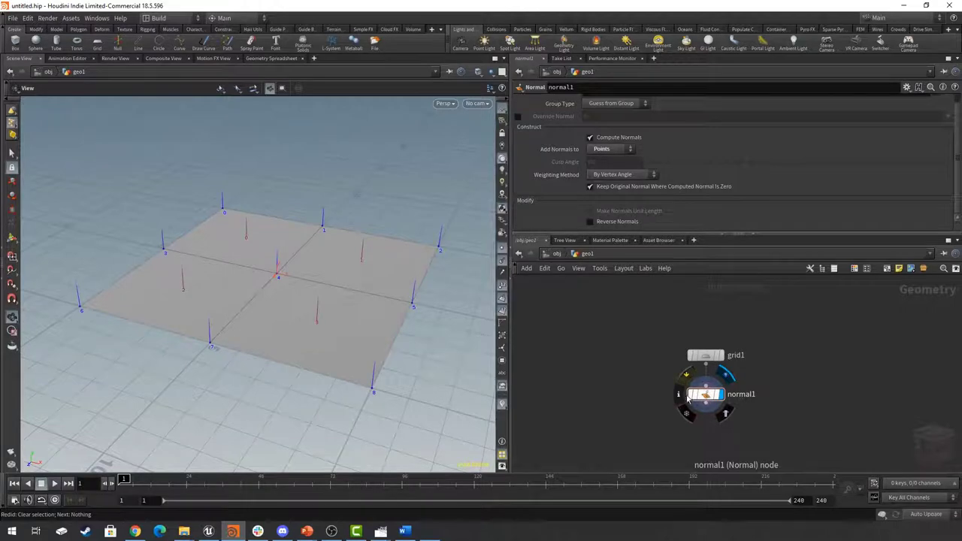
pyautogui.click(679, 395)
pyautogui.moveTo(793, 241); pyautogui.dragTo(323, 59)
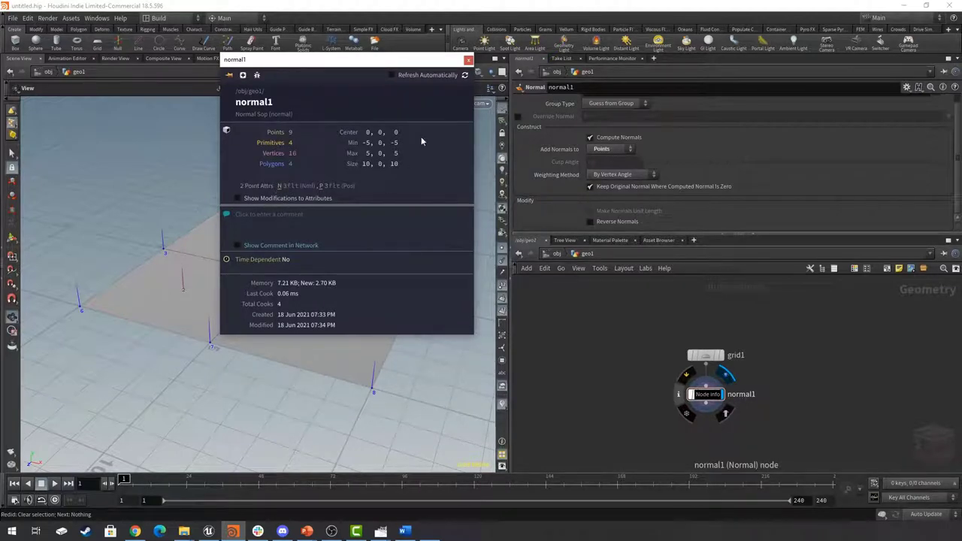
pyautogui.click(469, 60)
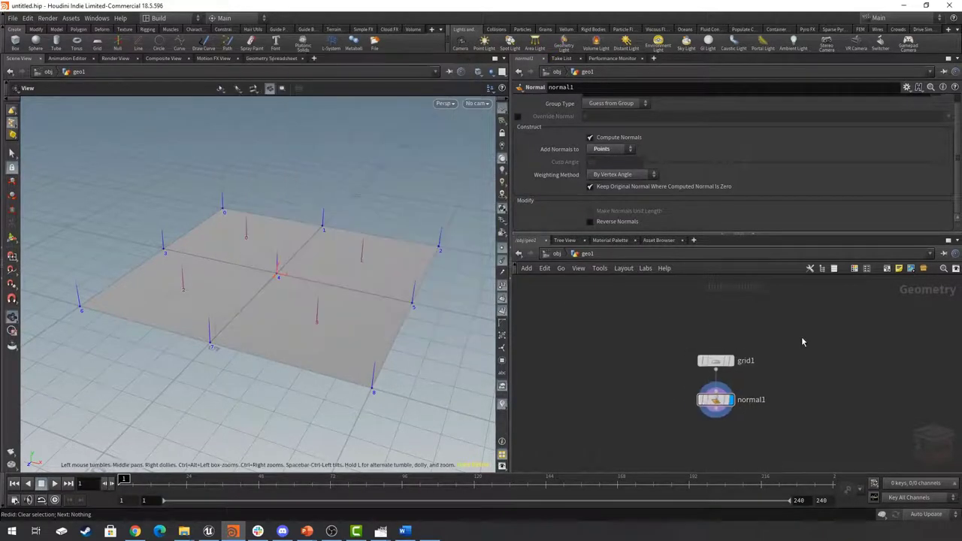
# Open the Normal node's geometry spreadsheet, place it over the upper part of the viewport and make it wider and shorter
pyautogui.moveTo(716, 405)
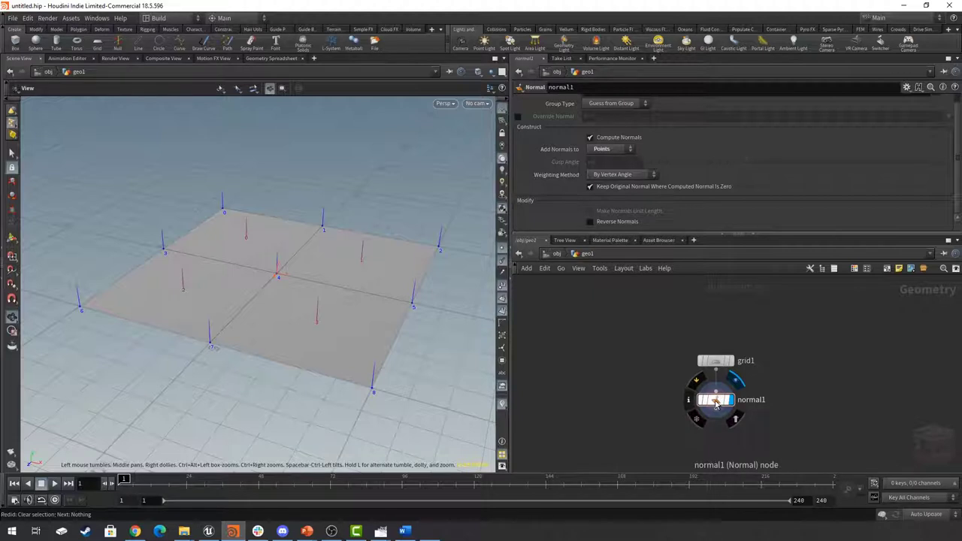
pyautogui.rightClick(716, 404)
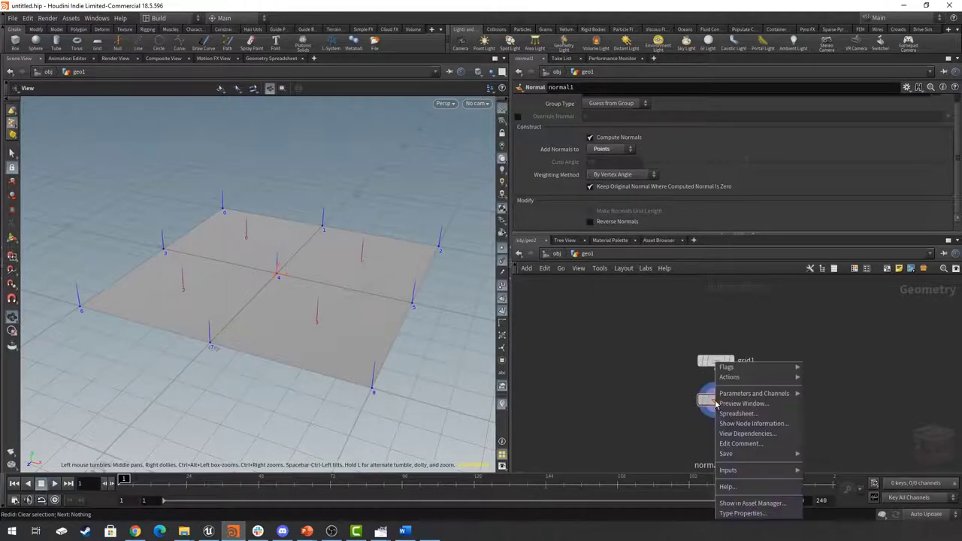
pyautogui.click(758, 415)
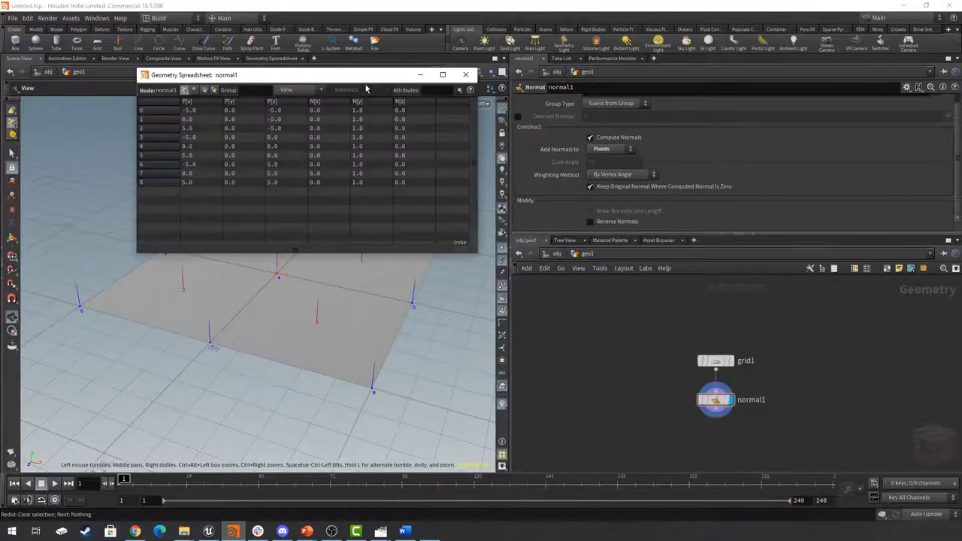
pyautogui.moveTo(366, 76); pyautogui.dragTo(280, 84)
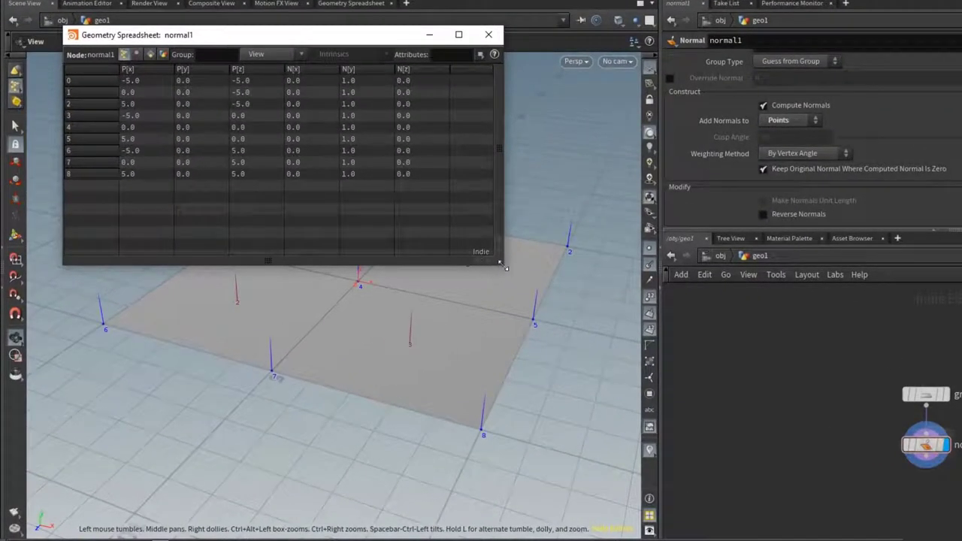
pyautogui.moveTo(501, 264); pyautogui.dragTo(594, 205)
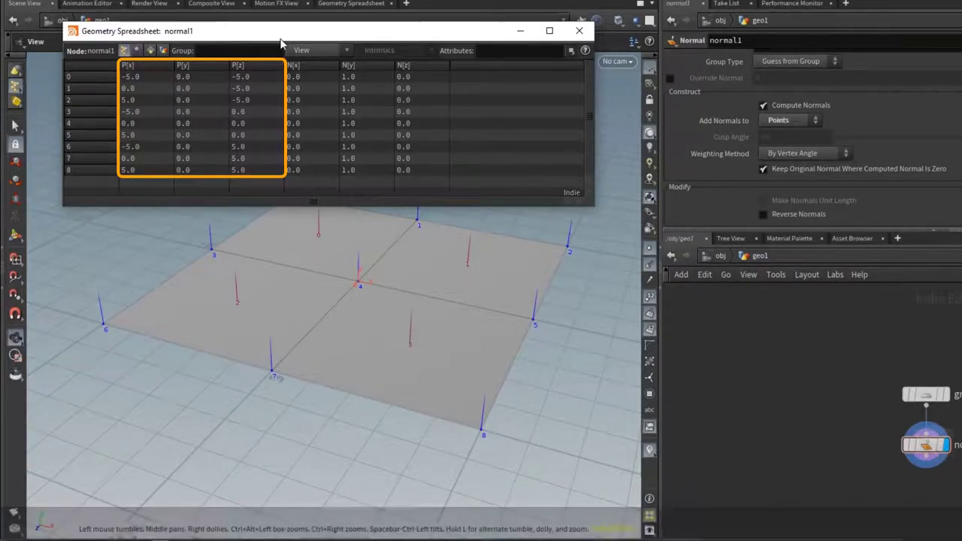
# Examine the grid's points and normals from several angles, comparing them with the position and normal values in the spreadsheet
pyautogui.moveTo(401, 296); pyautogui.dragTo(305, 279)
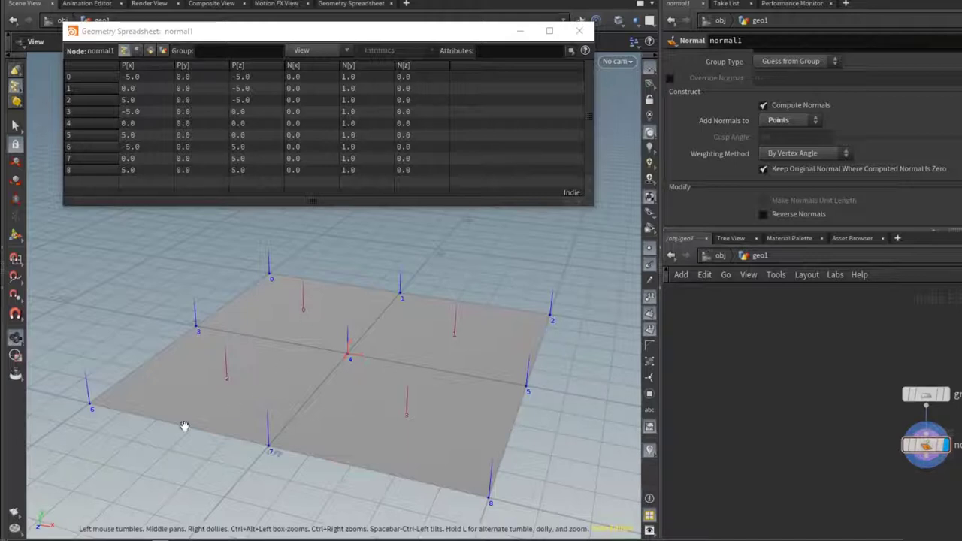
pyautogui.moveTo(184, 441); pyautogui.dragTo(88, 458)
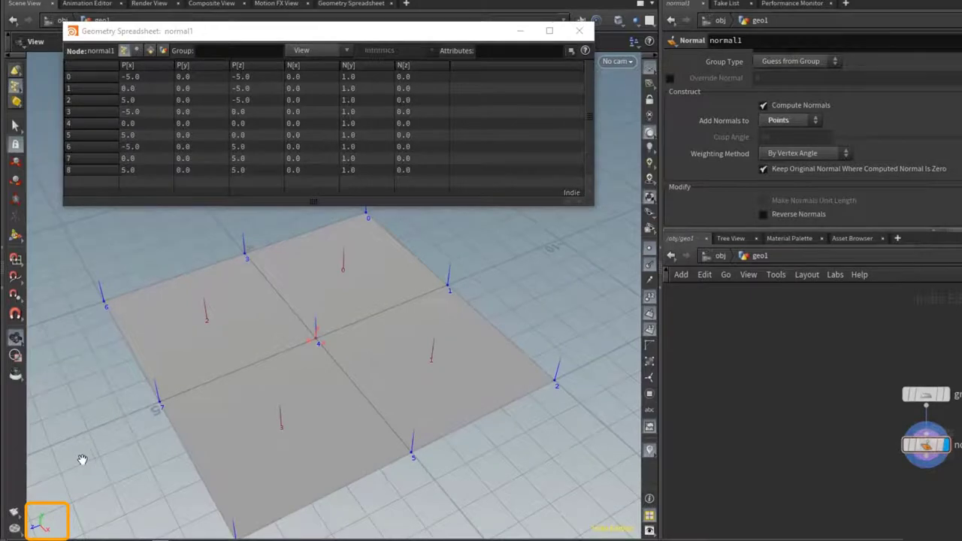
pyautogui.moveTo(75, 499); pyautogui.dragTo(159, 448)
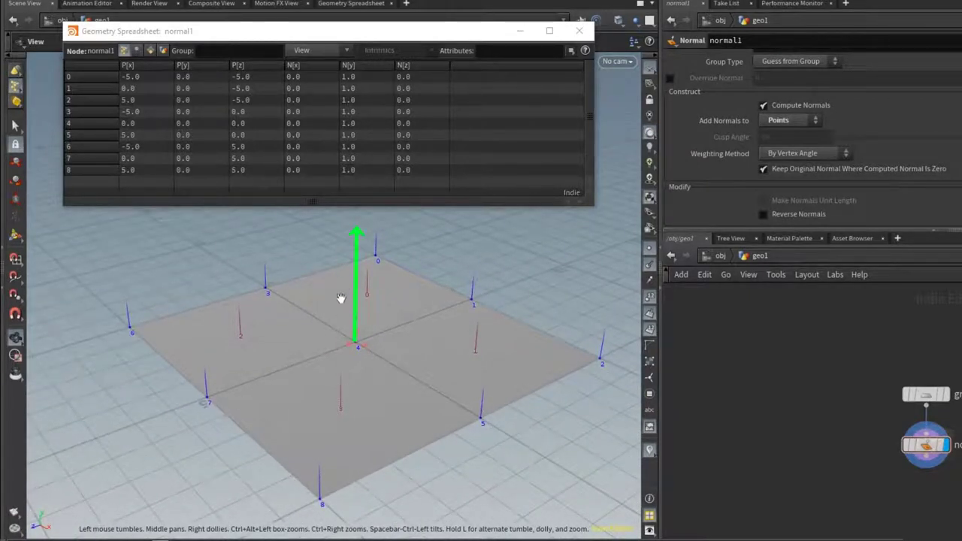
pyautogui.moveTo(285, 373)
pyautogui.mouseDown()
pyautogui.moveTo(316, 344)
pyautogui.moveTo(414, 345)
pyautogui.moveTo(354, 296)
pyautogui.moveTo(208, 389)
pyautogui.moveTo(323, 352)
pyautogui.moveTo(388, 383)
pyautogui.moveTo(369, 380)
pyautogui.moveTo(476, 351)
pyautogui.mouseUp()
pyautogui.scroll(5, 344, 366)
pyautogui.moveTo(345, 366); pyautogui.dragTo(346, 399)
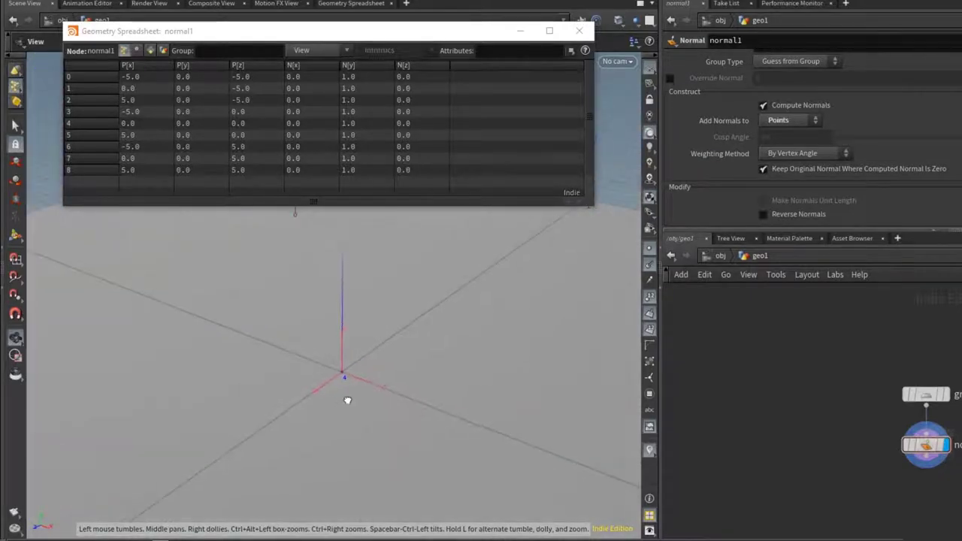
pyautogui.scroll(-5, 350, 391)
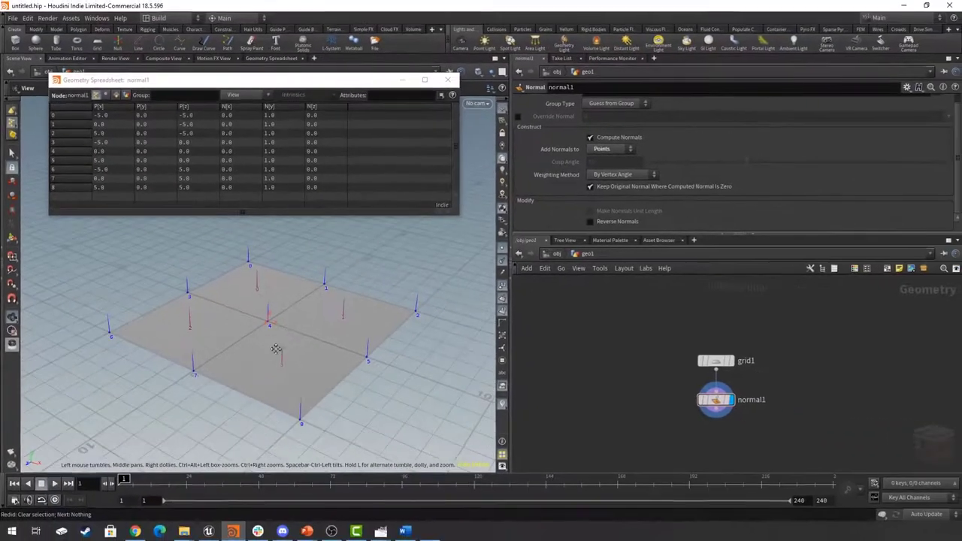
pyautogui.moveTo(358, 386); pyautogui.dragTo(369, 374)
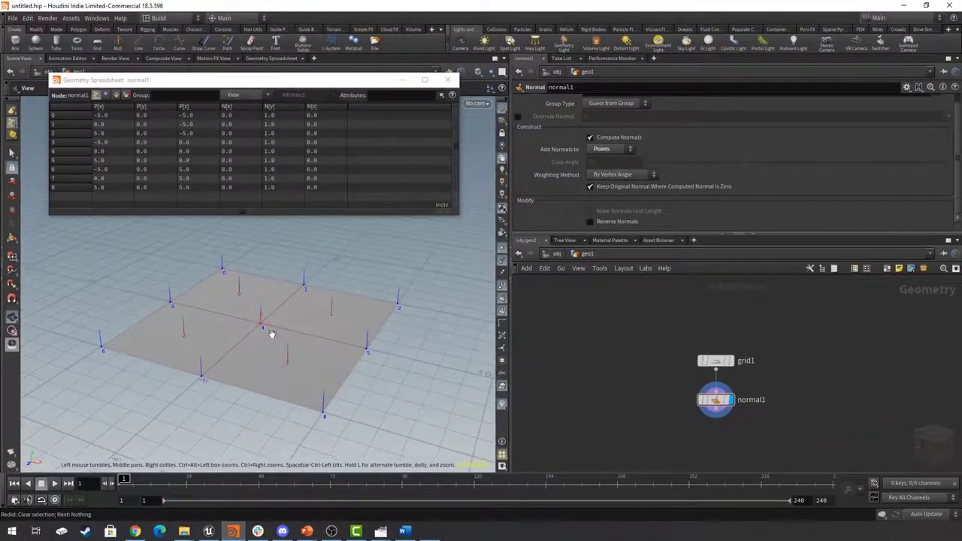
pyautogui.moveTo(272, 334); pyautogui.dragTo(277, 340)
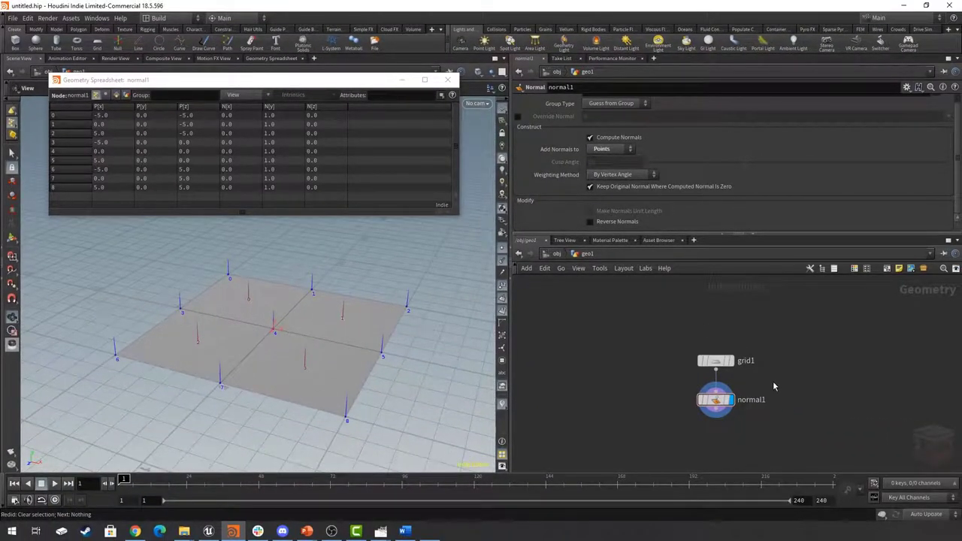
# Add a Mountain node and insert it into the connection between the grid and Normal nodes
pyautogui.moveTo(774, 387); pyautogui.dragTo(761, 376, button='middle')
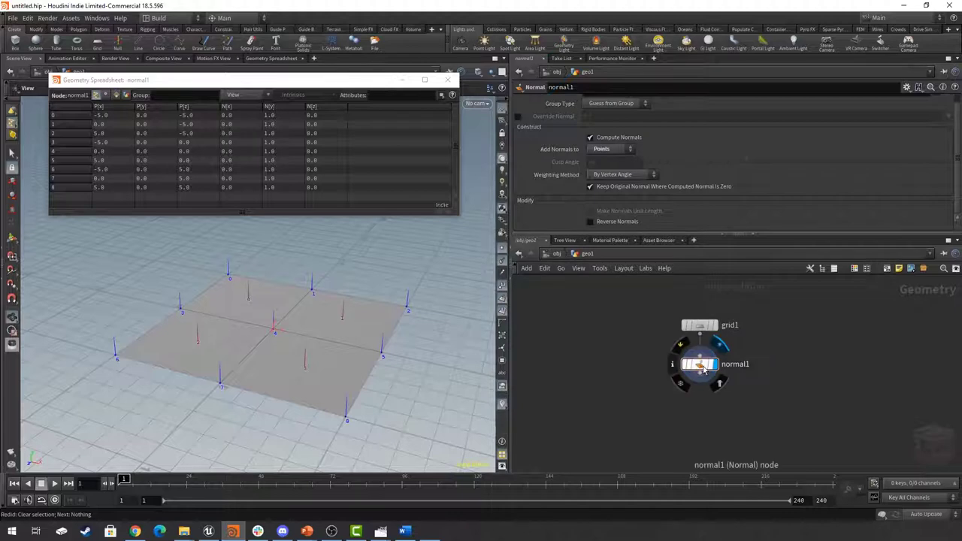
pyautogui.moveTo(698, 365); pyautogui.dragTo(700, 407)
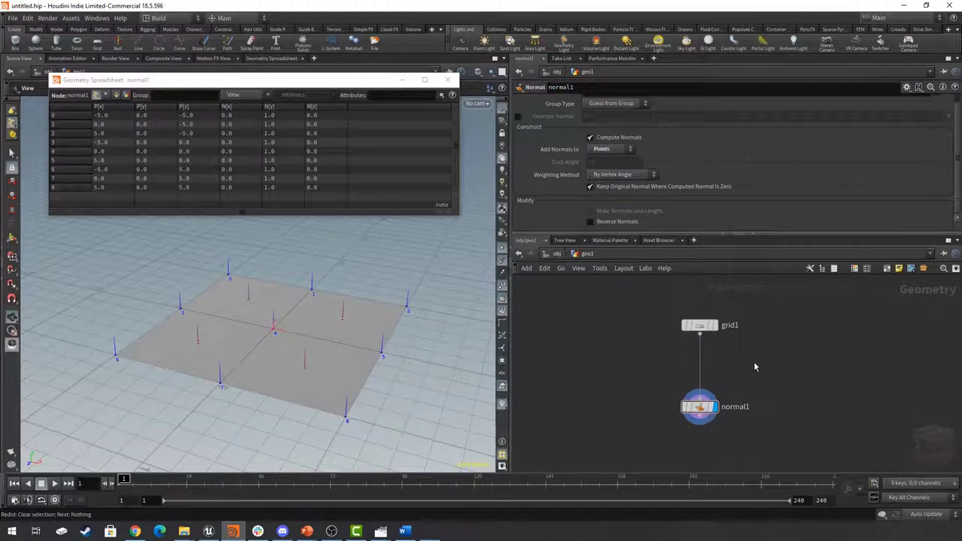
pyautogui.press('Tab')
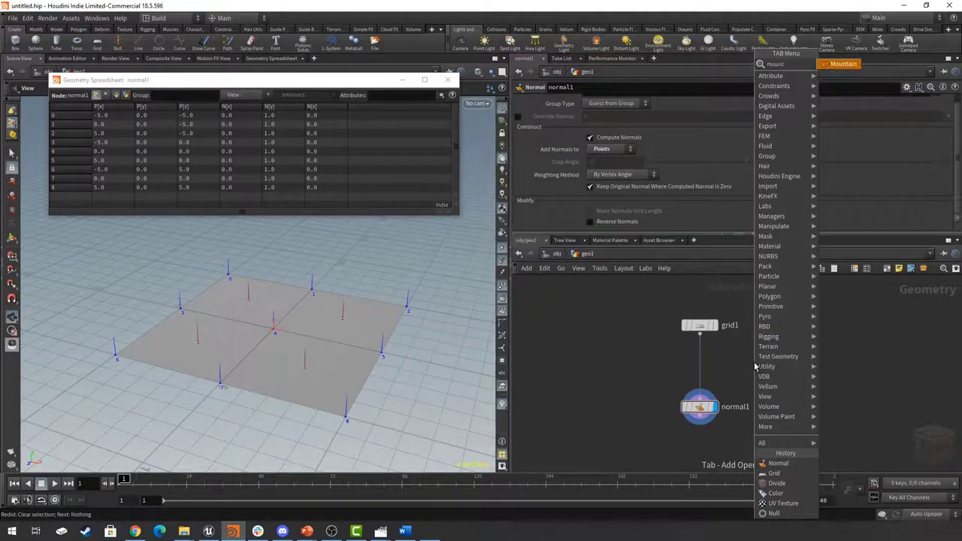
pyautogui.write('null')
pyautogui.press('Return')
pyautogui.click(753, 368)
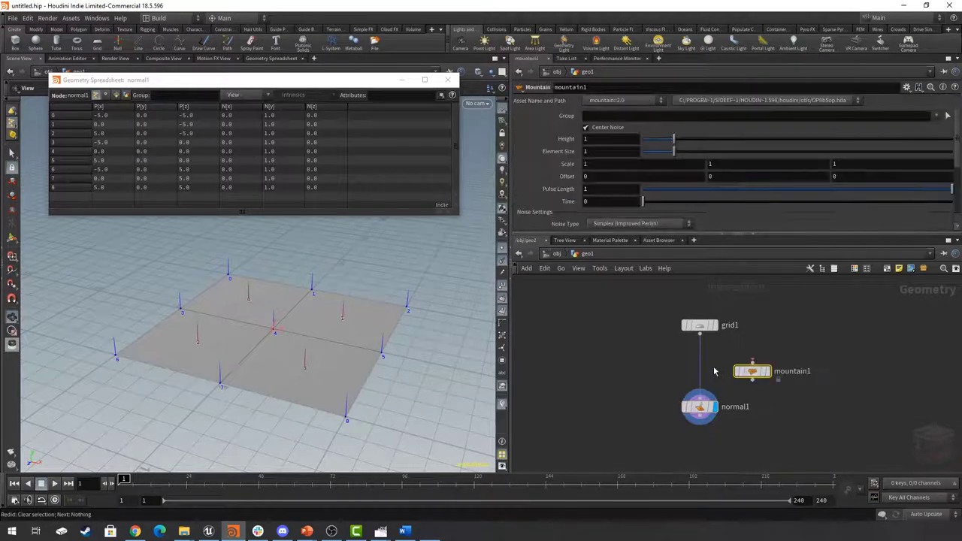
pyautogui.moveTo(700, 371)
pyautogui.mouseDown()
pyautogui.moveTo(740, 373)
pyautogui.moveTo(703, 334)
pyautogui.moveTo(701, 369)
pyautogui.mouseUp()
pyautogui.click(740, 373)
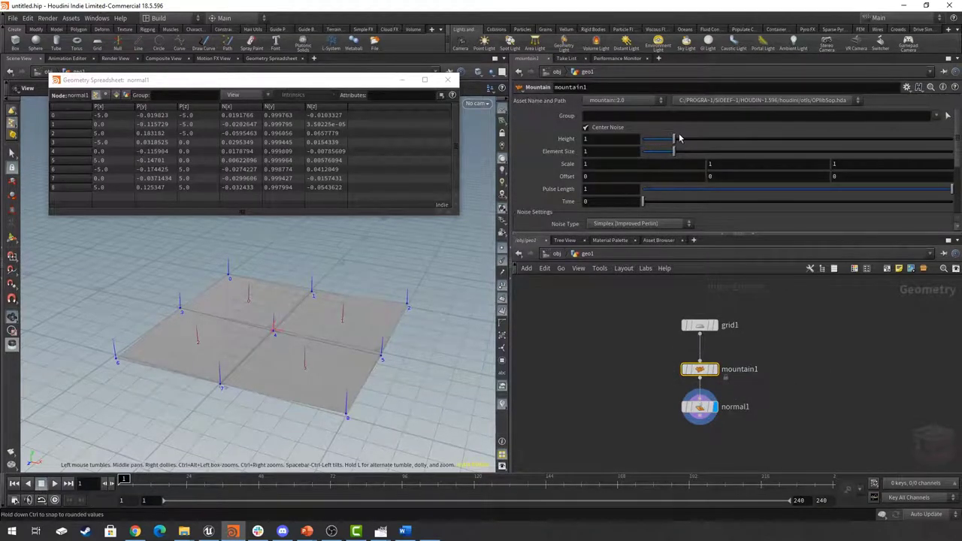
# Vary the Mountain node's height, ending at 5.41, and compare the deformed grid's normals with the spreadsheet values
pyautogui.moveTo(673, 140); pyautogui.dragTo(656, 152)
pyautogui.moveTo(764, 148); pyautogui.dragTo(838, 129)
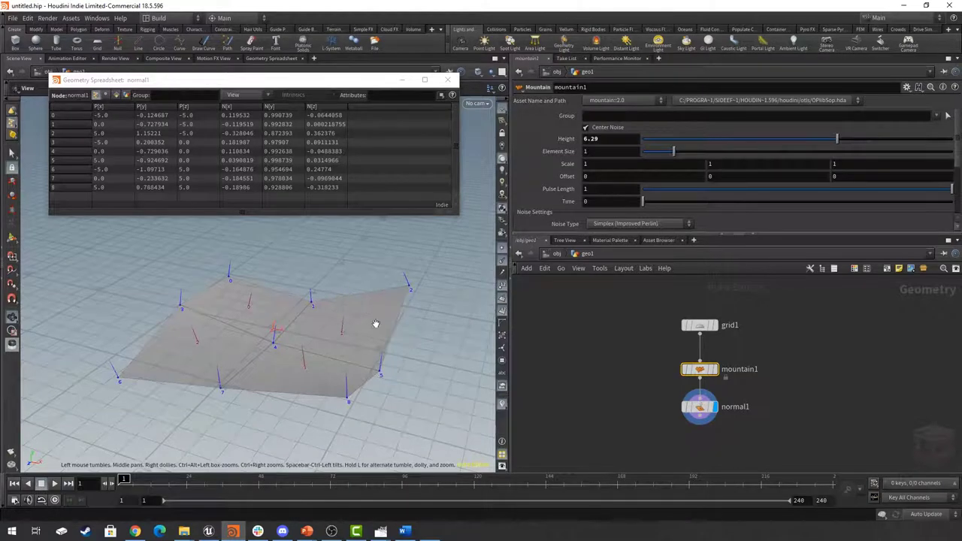
pyautogui.moveTo(375, 323); pyautogui.dragTo(333, 290)
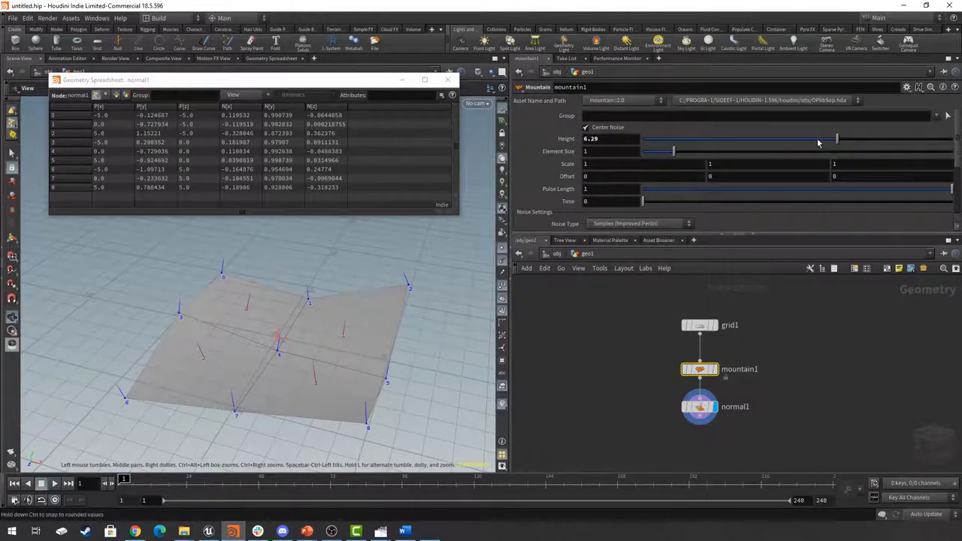
pyautogui.moveTo(839, 142); pyautogui.dragTo(812, 146)
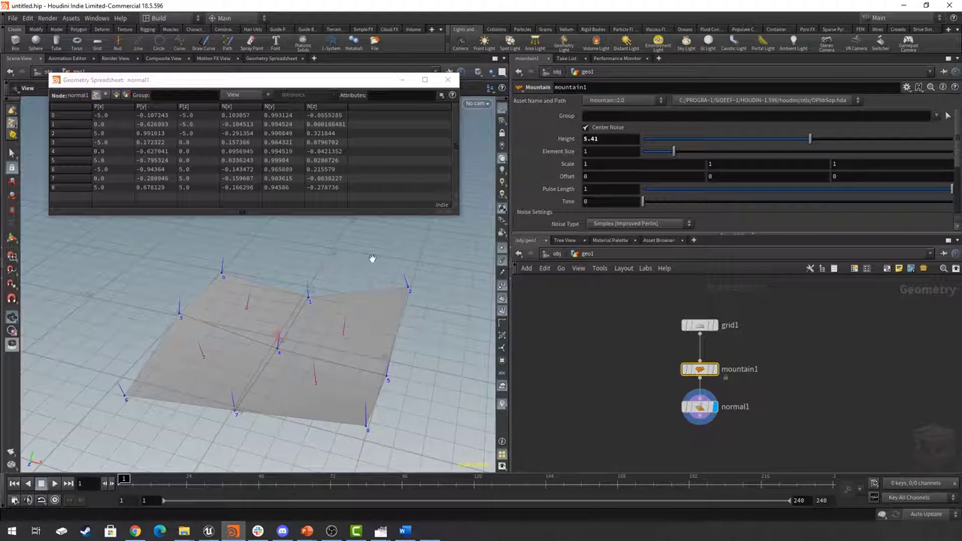
pyautogui.moveTo(353, 338); pyautogui.dragTo(413, 332)
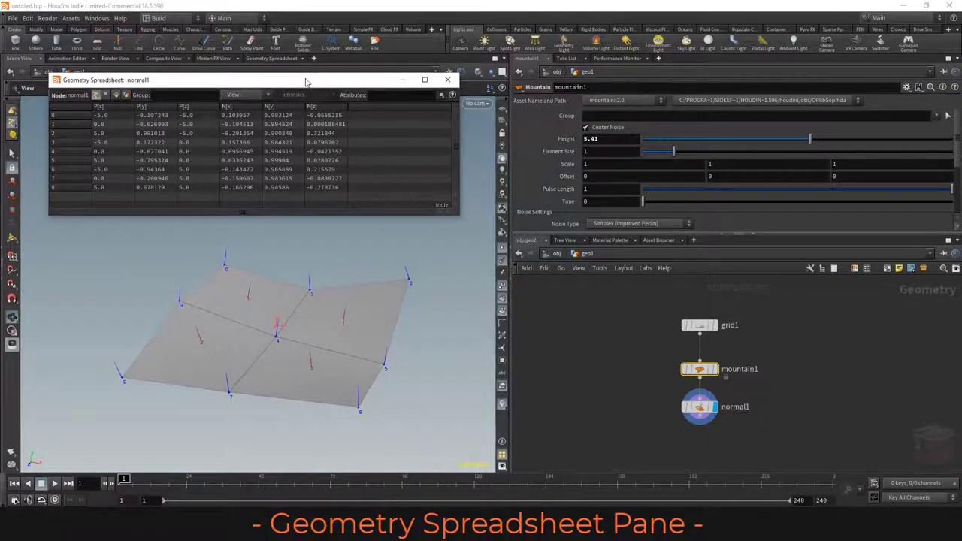
# Lower the spreadsheet window slightly, then add a Transform node connected below the Normal node and display its output
pyautogui.moveTo(307, 80); pyautogui.dragTo(311, 117)
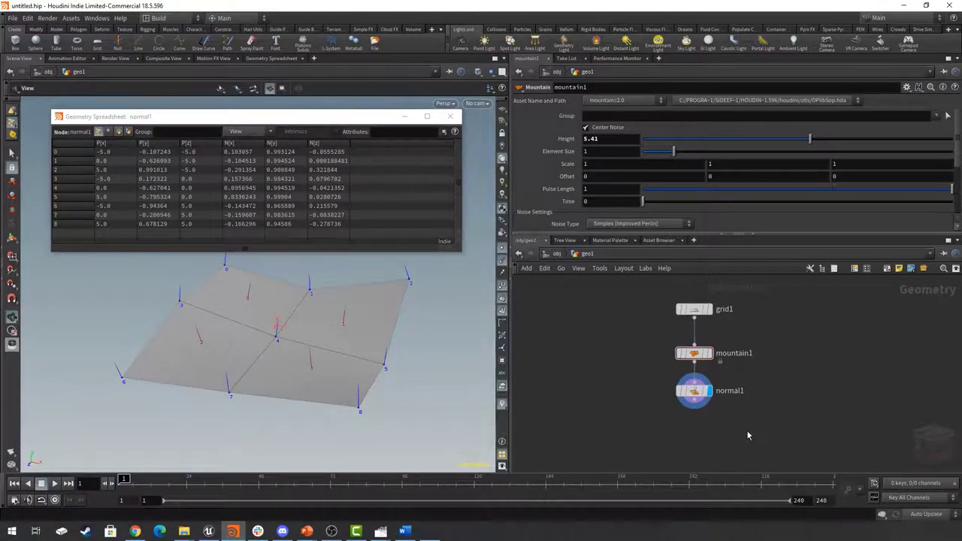
pyautogui.press('Tab')
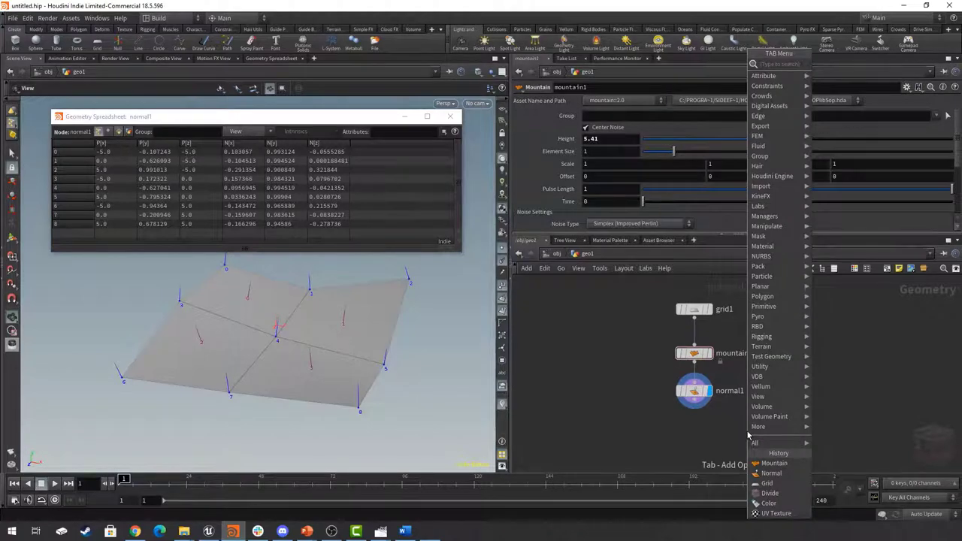
pyautogui.write('tr')
pyautogui.press('Down')
pyautogui.press('Down')
pyautogui.press('Return')
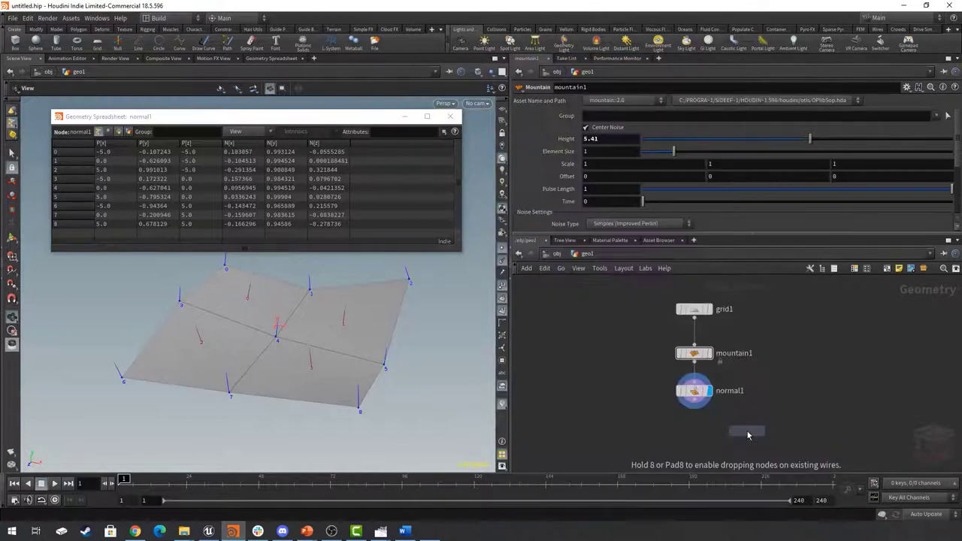
pyautogui.click(692, 439)
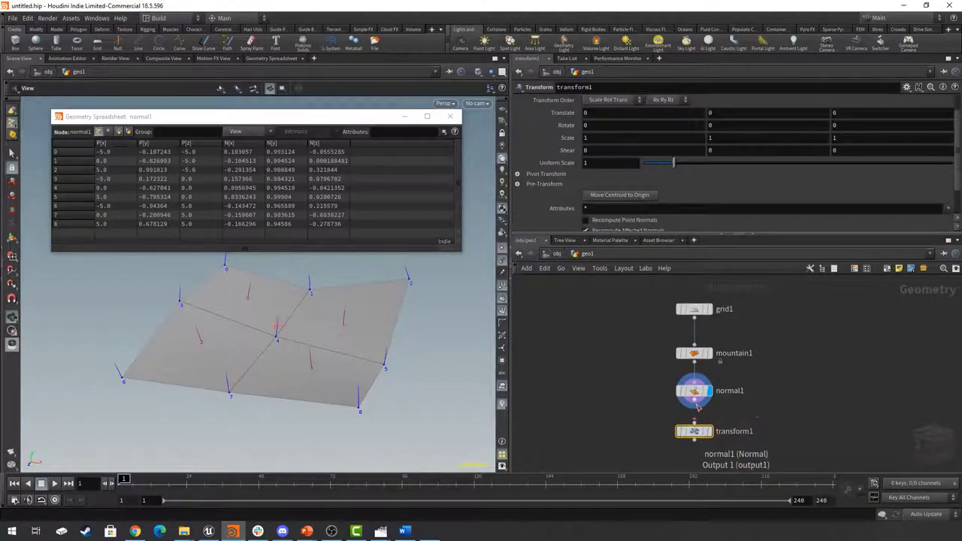
pyautogui.click(710, 435)
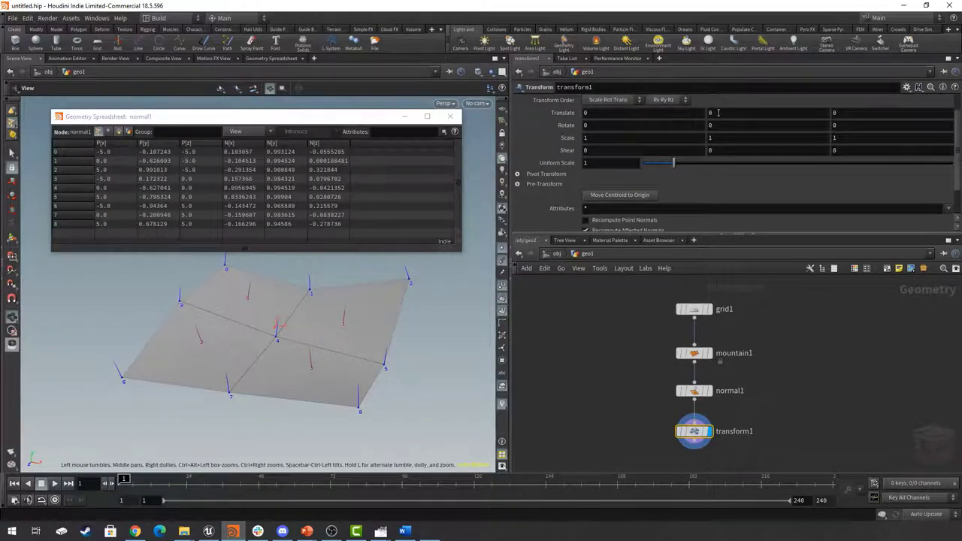
# Set the Transform node's Y translation to -0.15 and move the Normal node slightly aside in the network
pyautogui.moveTo(718, 112); pyautogui.dragTo(782, 111, button='middle')
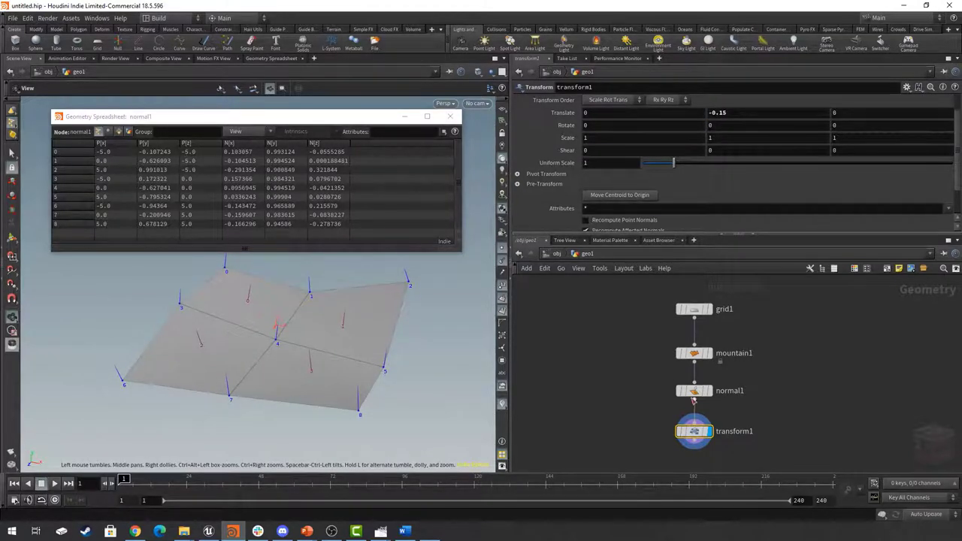
pyautogui.moveTo(694, 393); pyautogui.dragTo(660, 388)
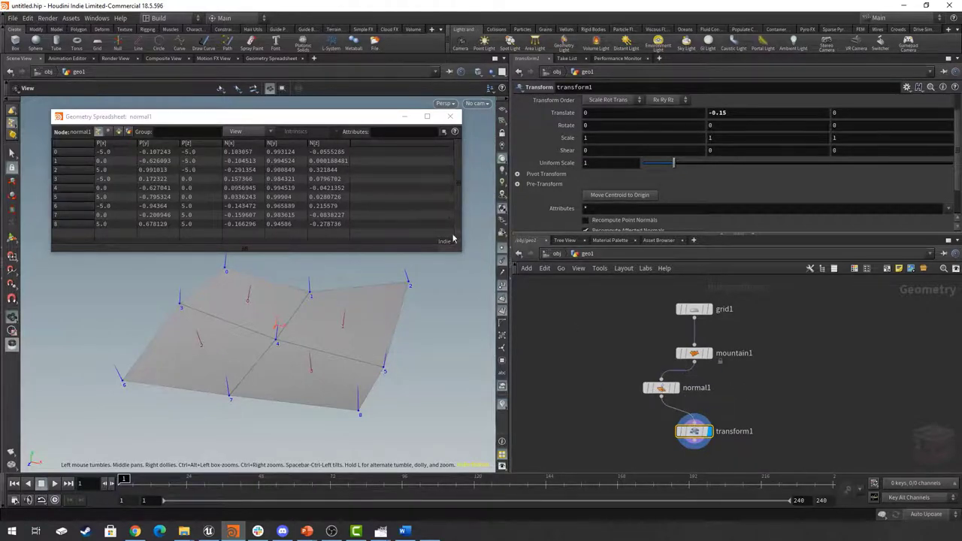
# Open a separate geometry spreadsheet for the Transform node, resize it over the viewport and compare its values with the Normal node's spreadsheet
pyautogui.rightClick(696, 434)
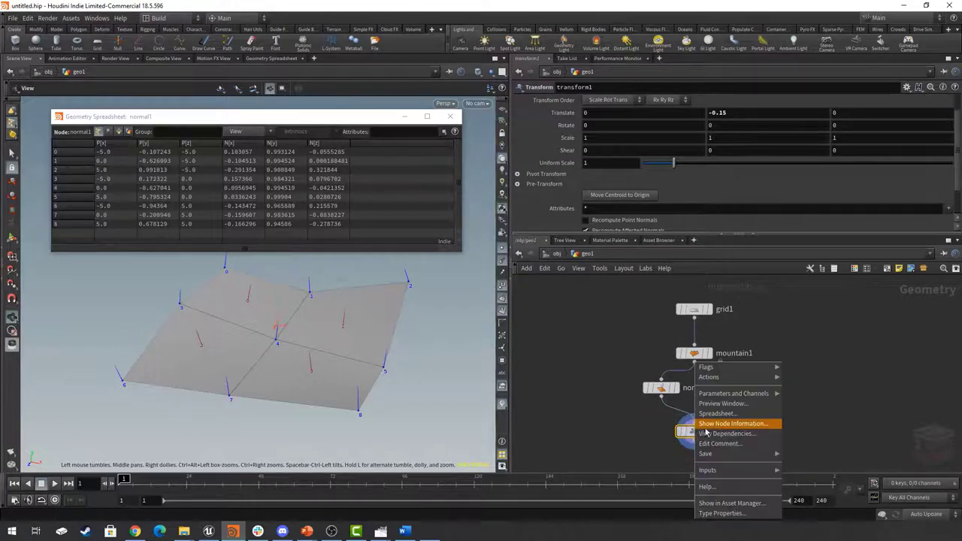
pyautogui.click(726, 420)
pyautogui.moveTo(699, 308); pyautogui.dragTo(193, 100)
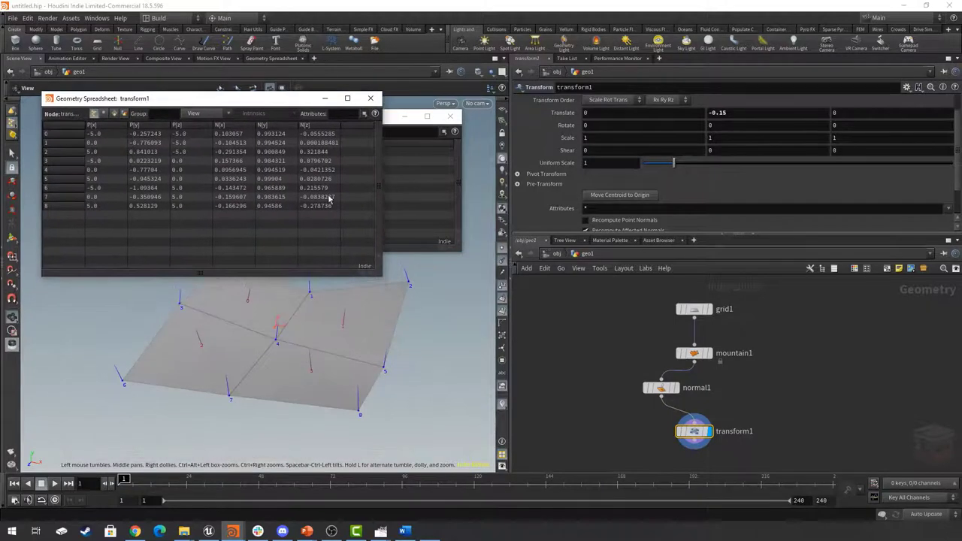
pyautogui.moveTo(383, 276); pyautogui.dragTo(431, 206)
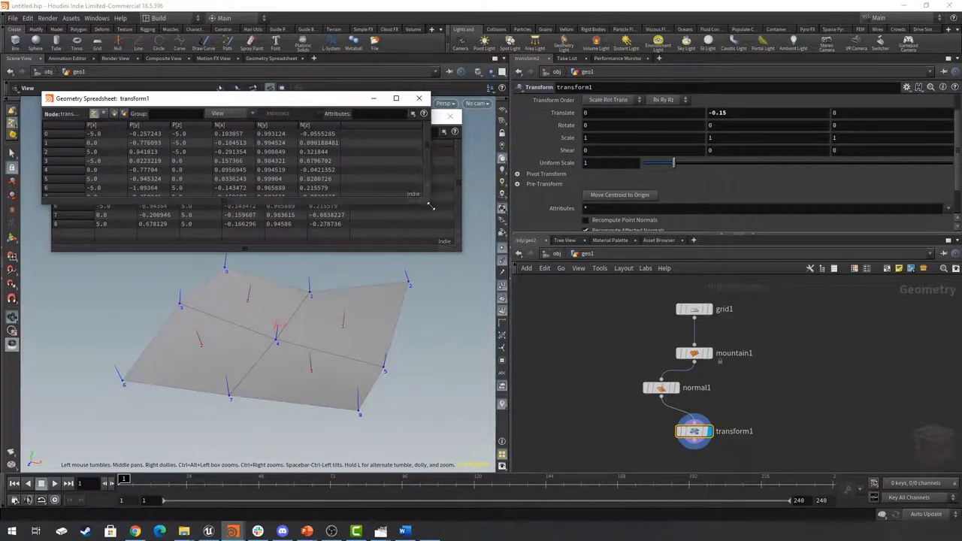
pyautogui.click(757, 179)
pyautogui.moveTo(739, 114)
pyautogui.mouseDown(button='middle')
pyautogui.moveTo(588, 125)
pyautogui.moveTo(739, 113)
pyautogui.mouseUp(button='middle')
# Close both floating geometry spreadsheets and set the Transform node's Y translation to 1.15
pyautogui.click(421, 101)
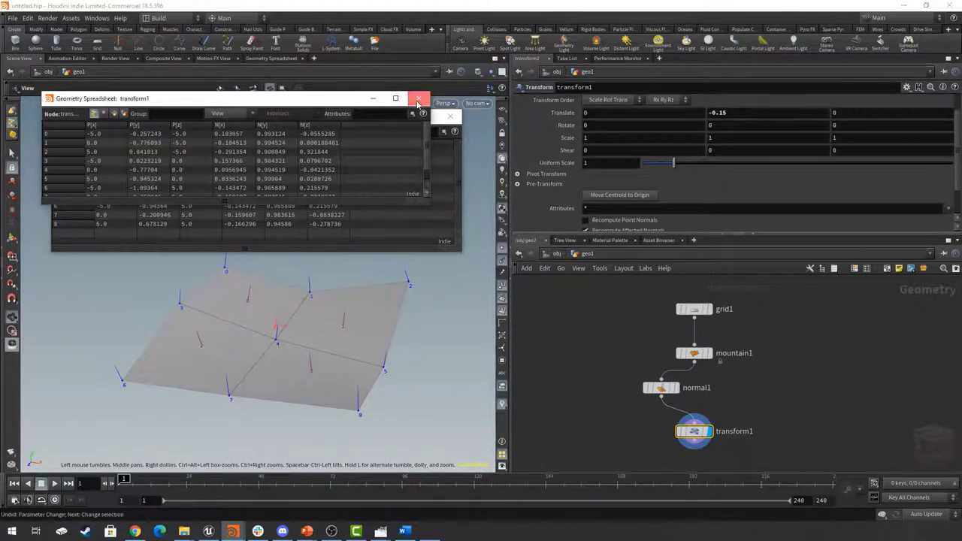
pyautogui.click(449, 117)
pyautogui.moveTo(737, 112); pyautogui.dragTo(779, 113, button='middle')
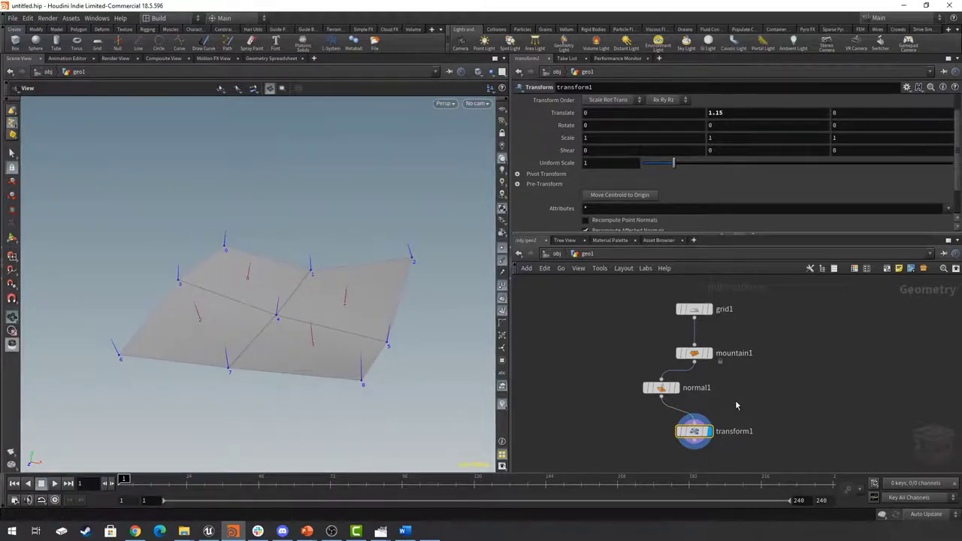
# Set the Transform node's Y translation to 1.75 and compare its values with the Normal node's in the docked geometry spreadsheet
pyautogui.click(272, 58)
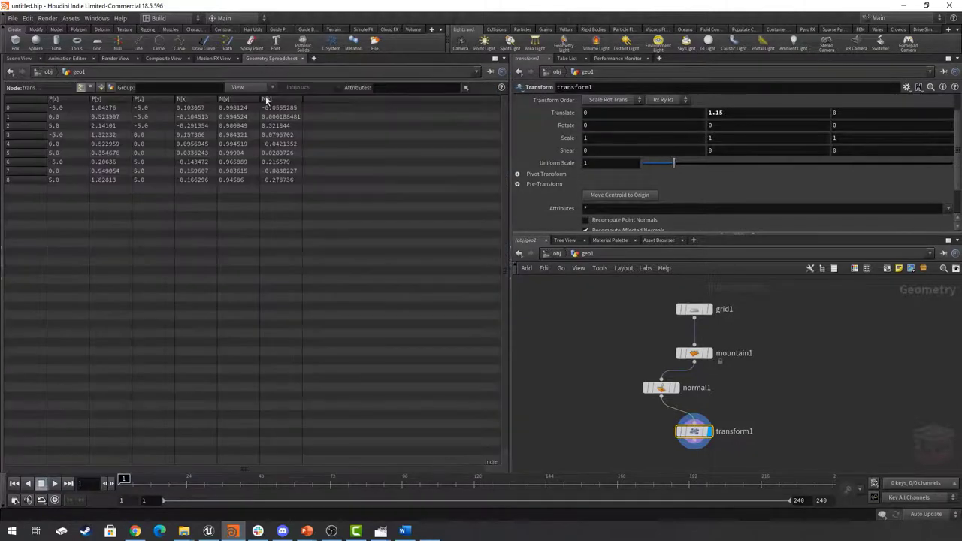
pyautogui.moveTo(733, 112); pyautogui.dragTo(661, 119, button='middle')
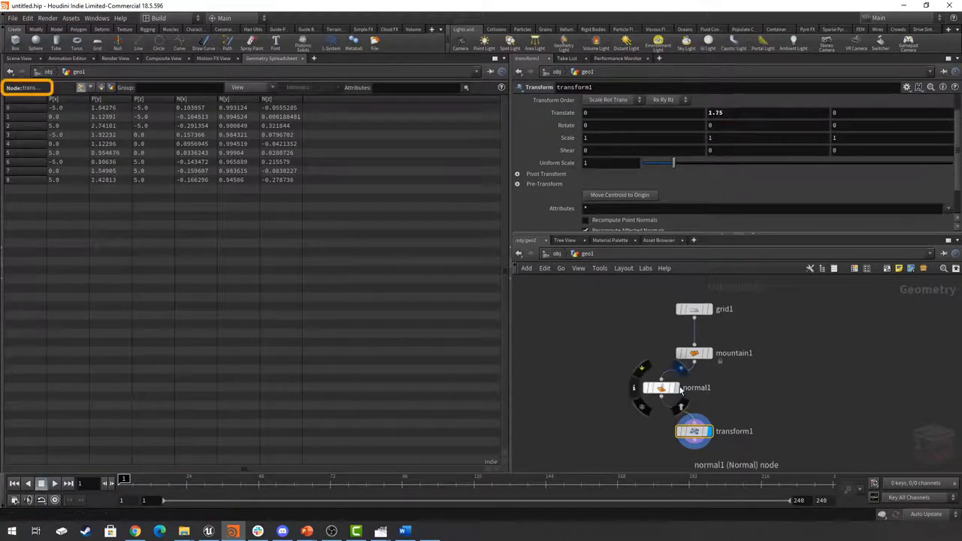
pyautogui.click(661, 390)
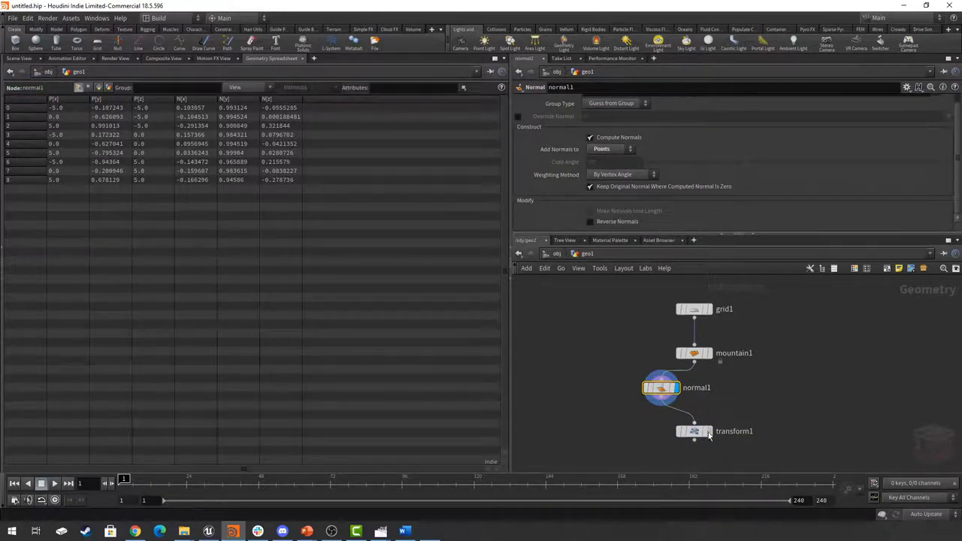
pyautogui.click(696, 432)
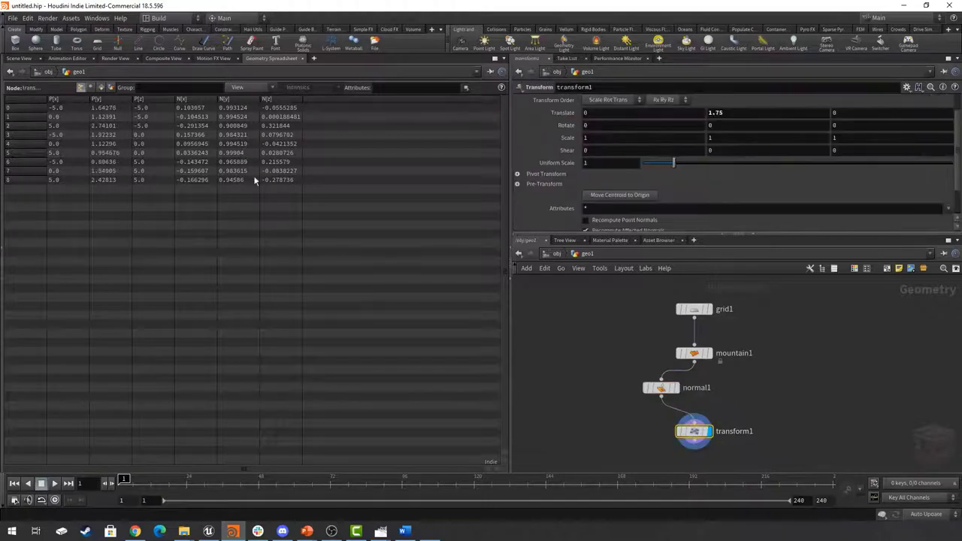
# Split the scene view pane into upper and lower halves, move the geometry spreadsheet into the lower one and enlarge the viewport
pyautogui.click(20, 59)
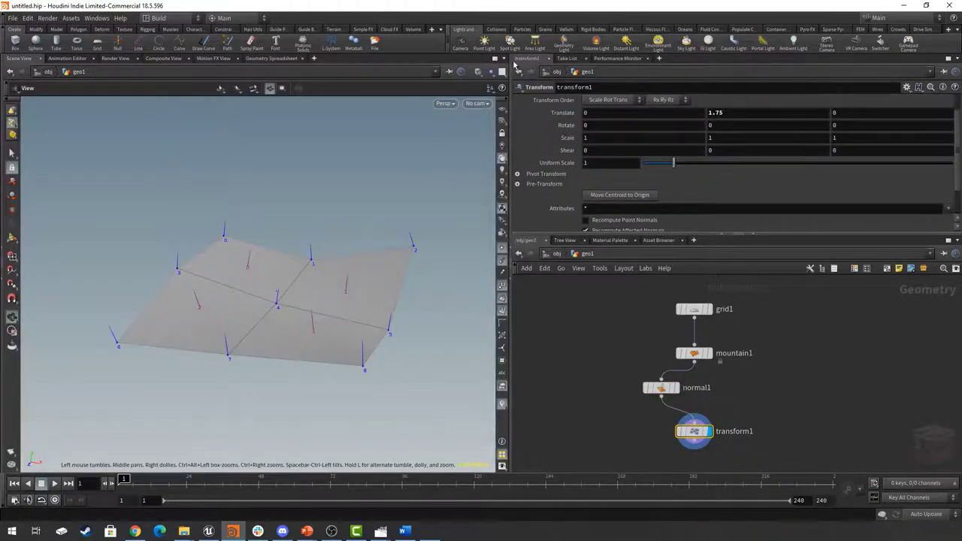
pyautogui.click(505, 59)
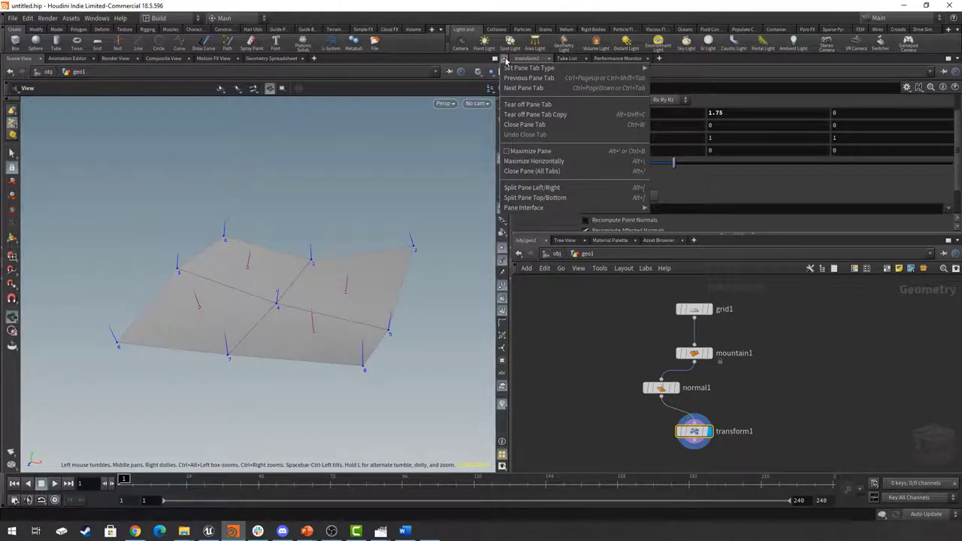
pyautogui.click(530, 197)
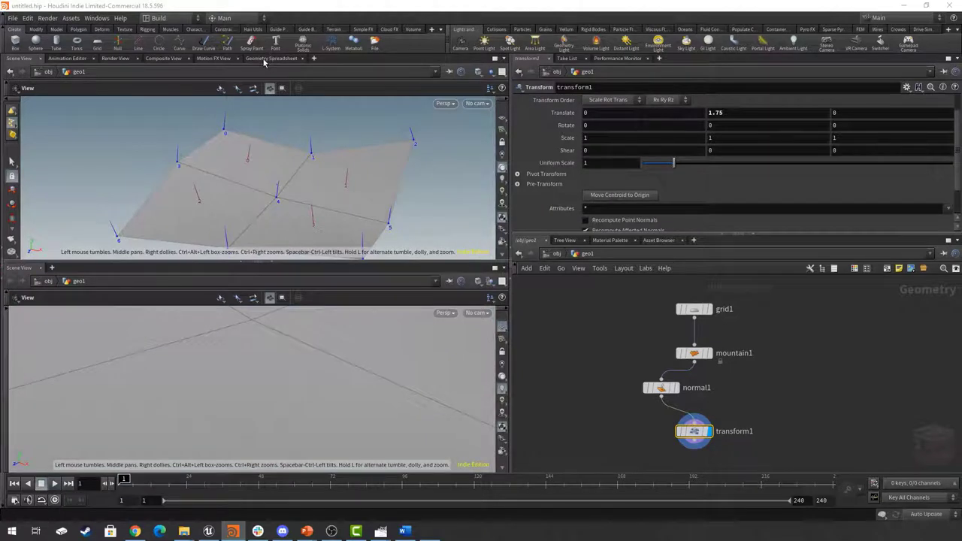
pyautogui.moveTo(263, 62); pyautogui.dragTo(45, 275)
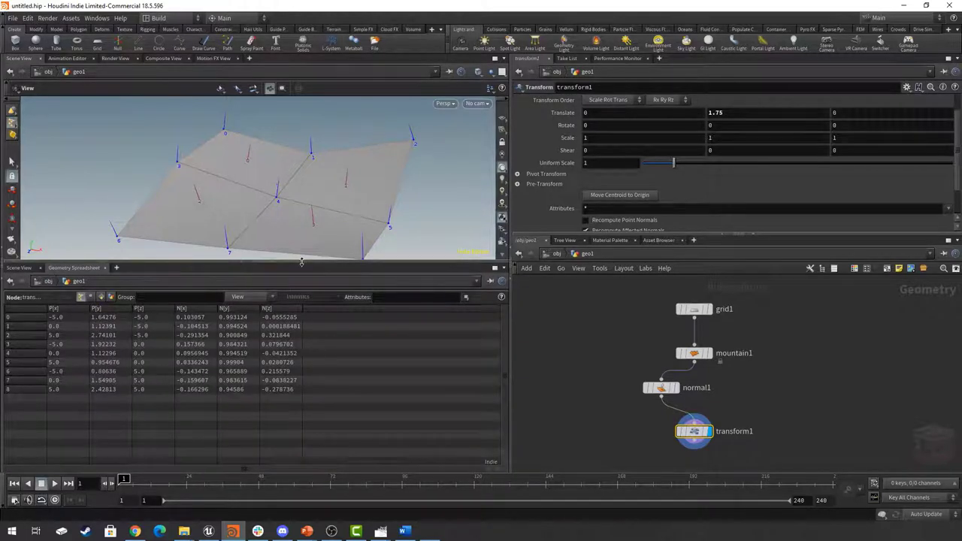
pyautogui.moveTo(301, 263); pyautogui.dragTo(301, 316)
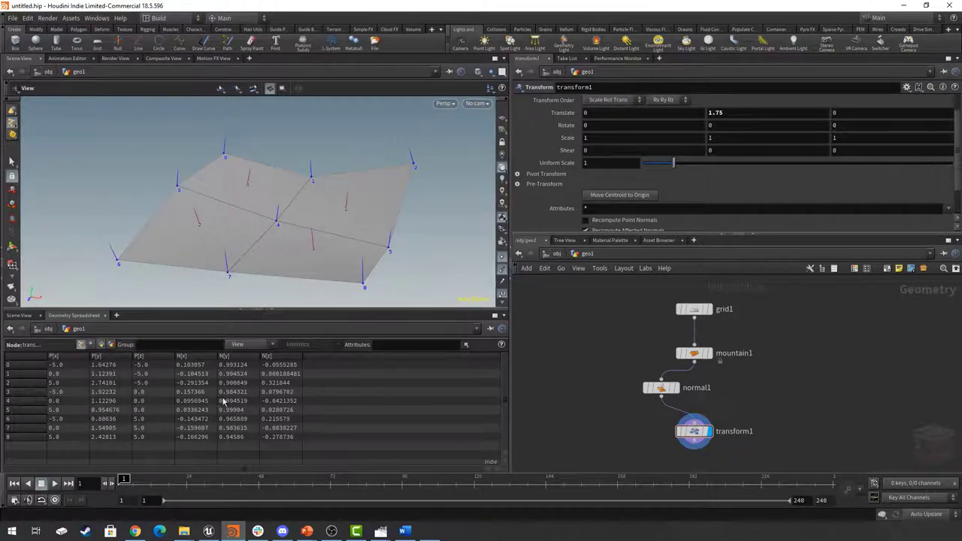
# Add a Color node connected below the Transform node and display its output
pyautogui.scroll(-2, 756, 366)
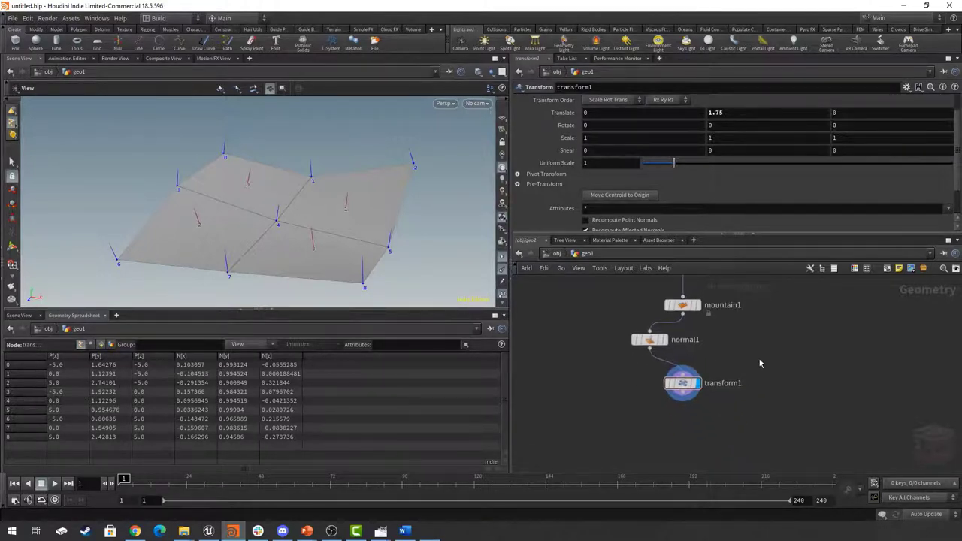
pyautogui.press('Tab')
pyautogui.write('null')
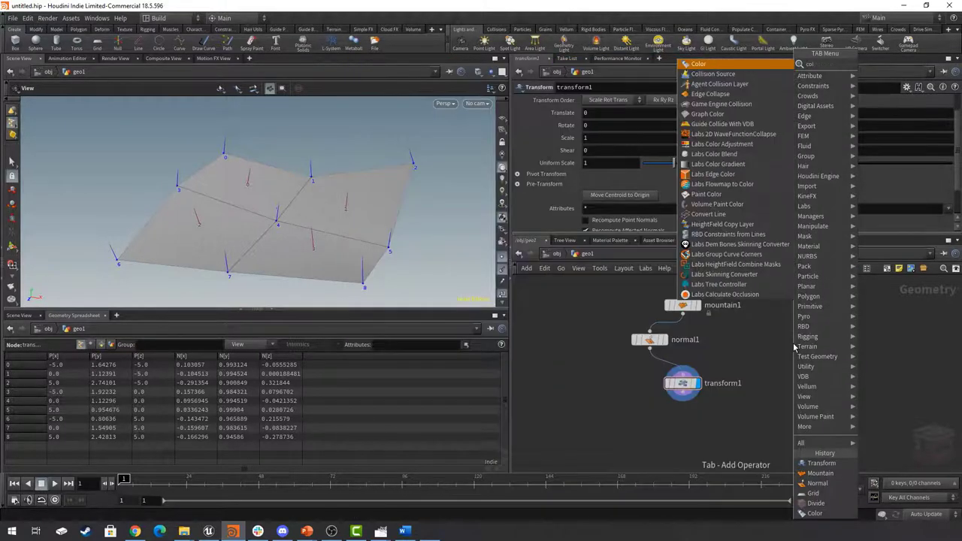
pyautogui.press('Return')
pyautogui.click(690, 443)
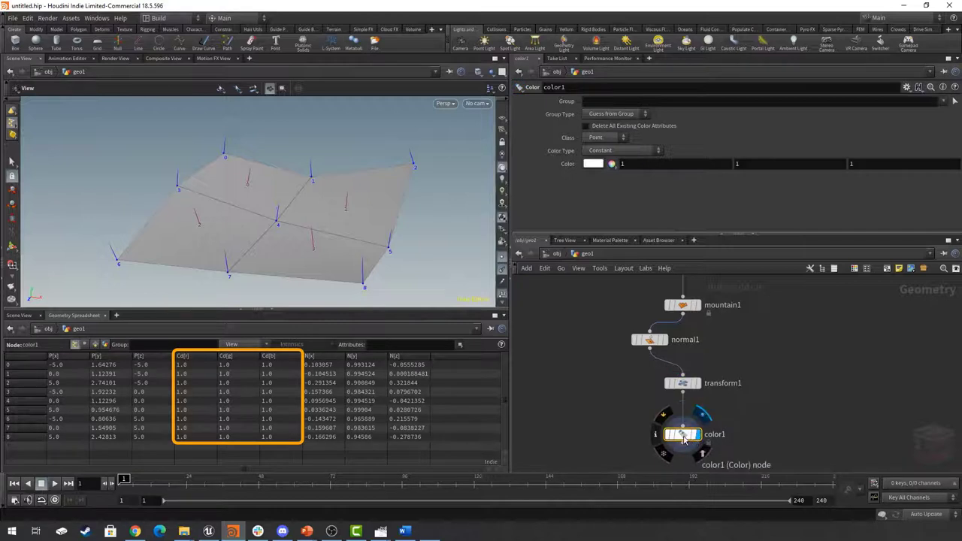
pyautogui.click(698, 435)
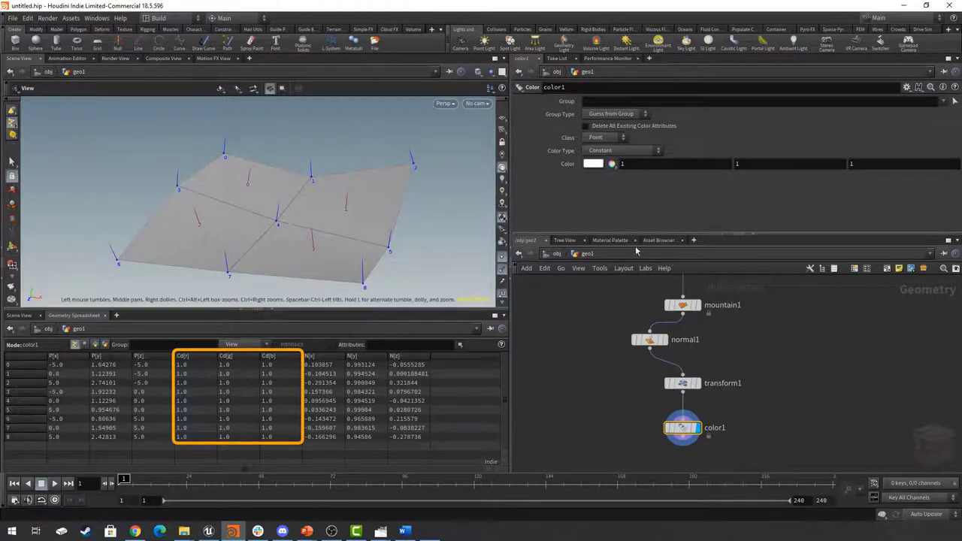
# Try several colours on the Color node, ending on orange (1, 0.5, 0), and close the colour editor
pyautogui.click(594, 164)
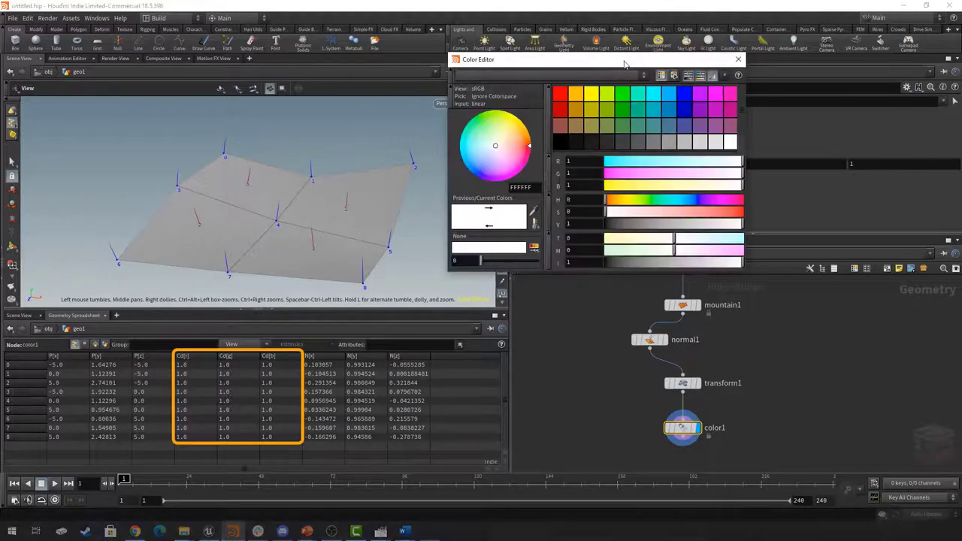
pyautogui.moveTo(511, 58); pyautogui.dragTo(538, 62)
pyautogui.click(541, 134)
pyautogui.moveTo(541, 133)
pyautogui.mouseDown()
pyautogui.moveTo(551, 147)
pyautogui.moveTo(546, 162)
pyautogui.moveTo(526, 173)
pyautogui.moveTo(500, 149)
pyautogui.moveTo(537, 141)
pyautogui.mouseUp()
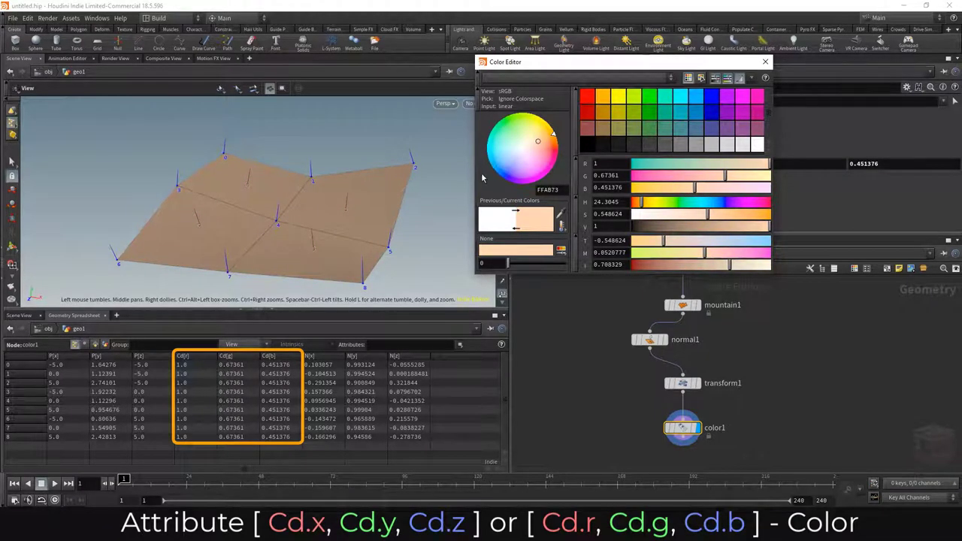
pyautogui.click(587, 114)
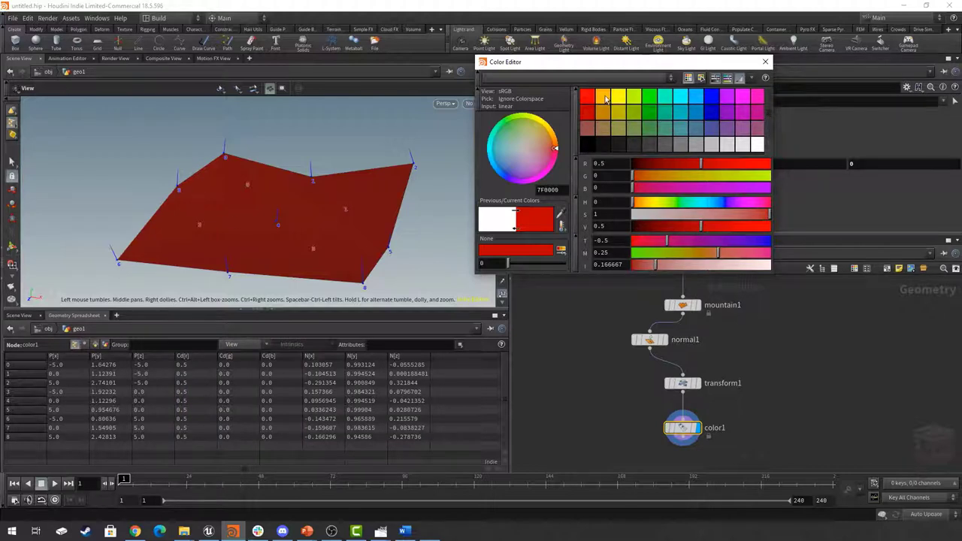
pyautogui.click(604, 97)
pyautogui.moveTo(322, 193)
pyautogui.mouseDown()
pyautogui.moveTo(326, 208)
pyautogui.moveTo(336, 178)
pyautogui.moveTo(308, 197)
pyautogui.mouseUp()
pyautogui.click(766, 62)
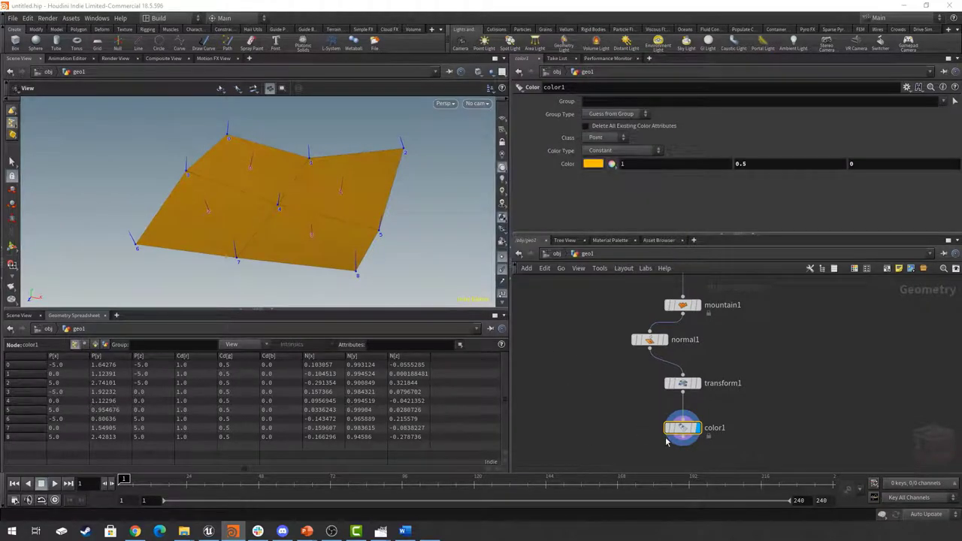
# Move the Color node aside, duplicate it, and connect the copy beneath the Transform node as a second displayed branch
pyautogui.moveTo(685, 430)
pyautogui.moveTo(662, 406); pyautogui.dragTo(579, 410)
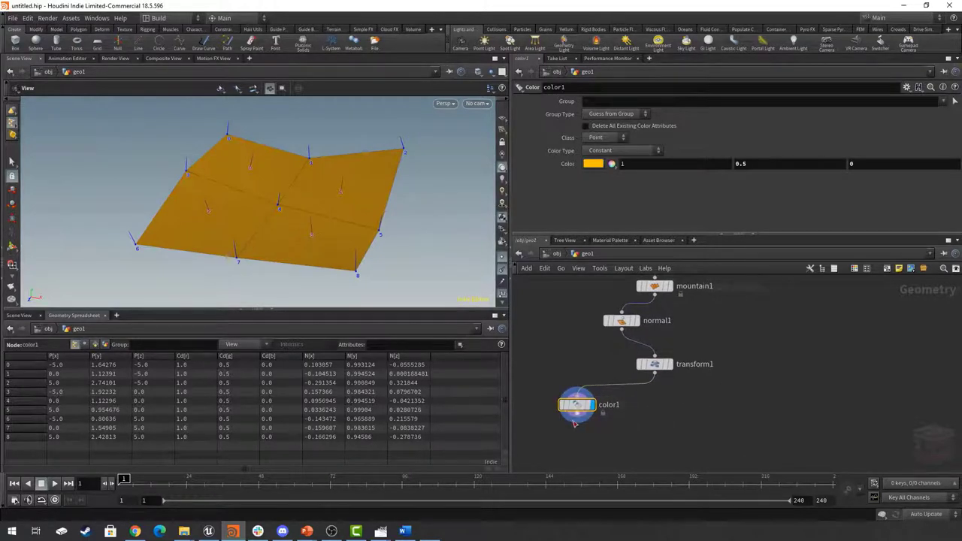
pyautogui.hotkey('ctrl', 'c')
pyautogui.hotkey('ctrl', 'v')
pyautogui.moveTo(664, 426); pyautogui.dragTo(701, 414)
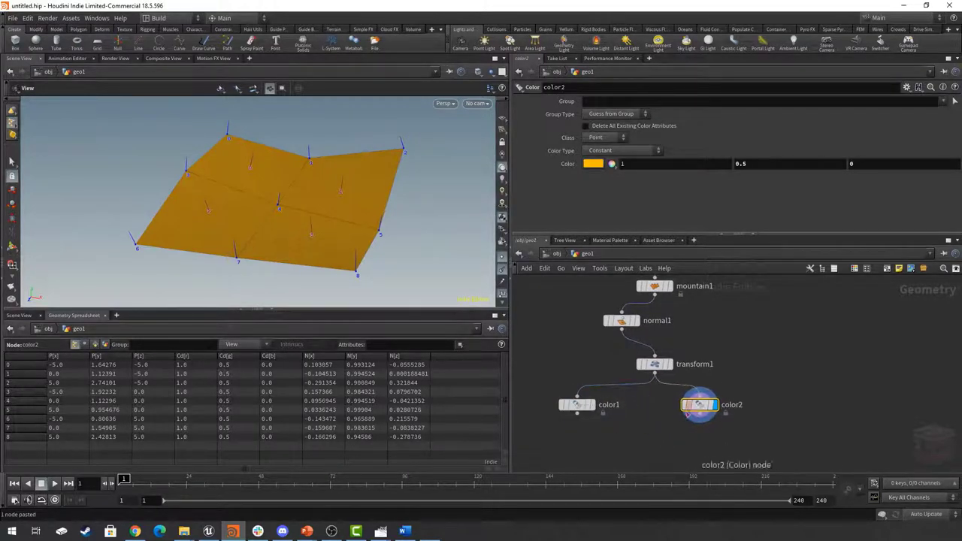
# Set the copied Color node's class to Primitive, compare it with the original Color node and show primitive attributes in the geometry spreadsheet
pyautogui.click(596, 138)
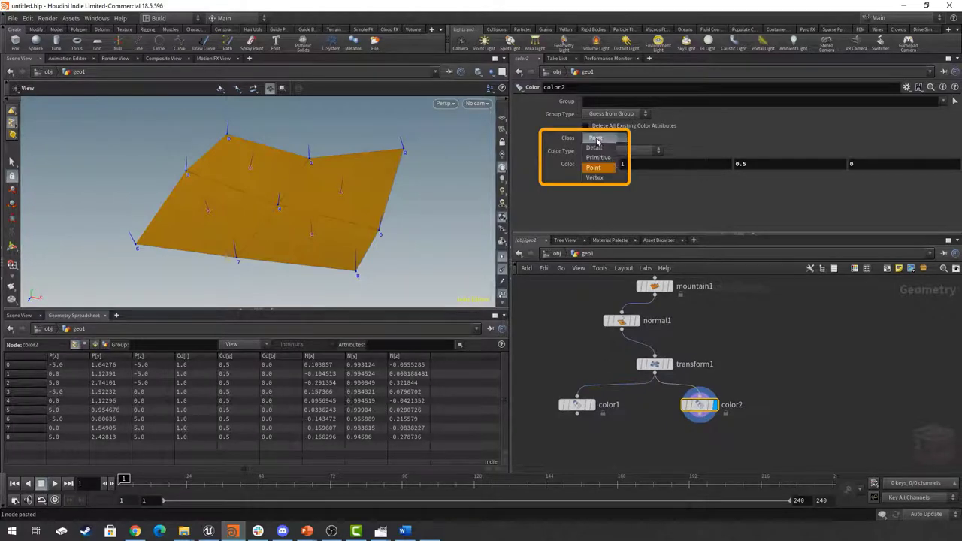
pyautogui.click(599, 157)
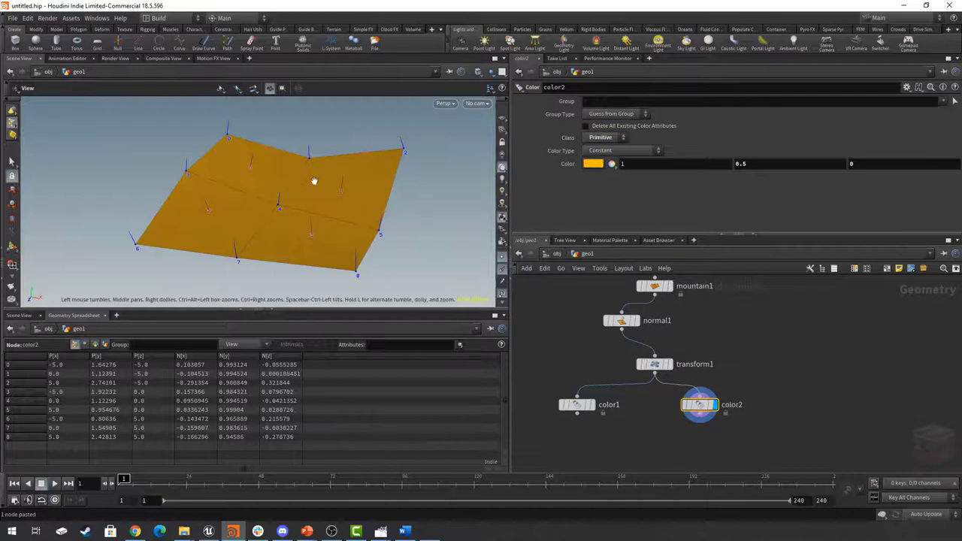
pyautogui.moveTo(313, 182); pyautogui.dragTo(323, 184)
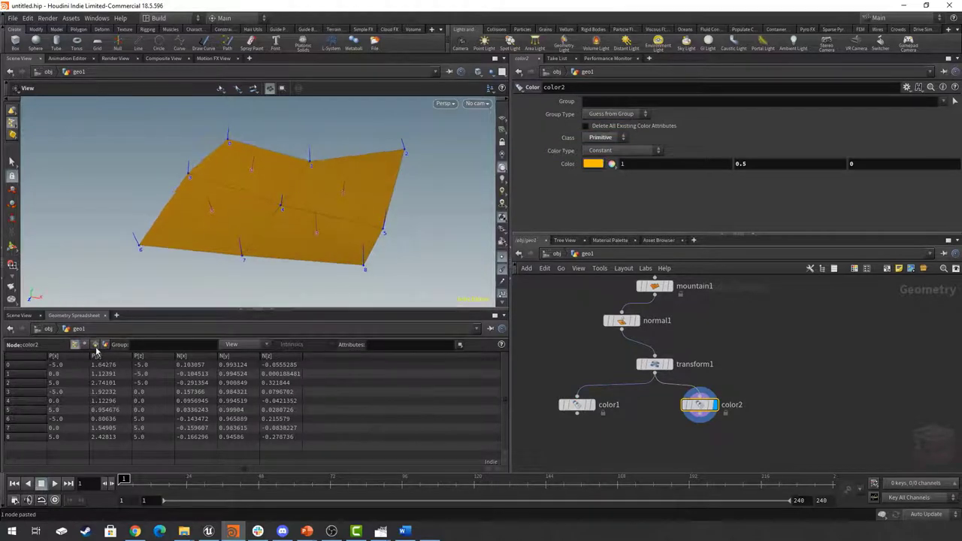
pyautogui.click(592, 408)
pyautogui.click(714, 407)
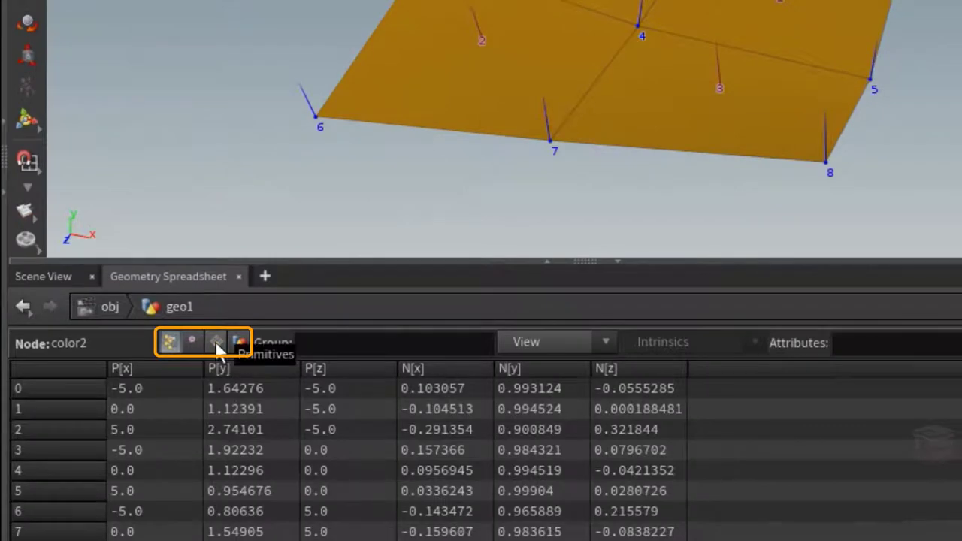
pyautogui.click(217, 347)
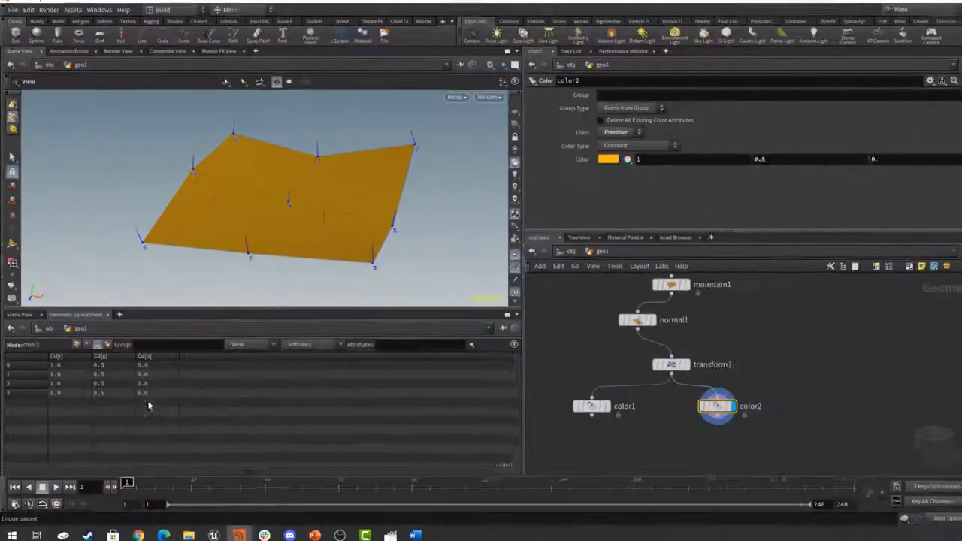
pyautogui.moveTo(432, 179); pyautogui.dragTo(271, 188)
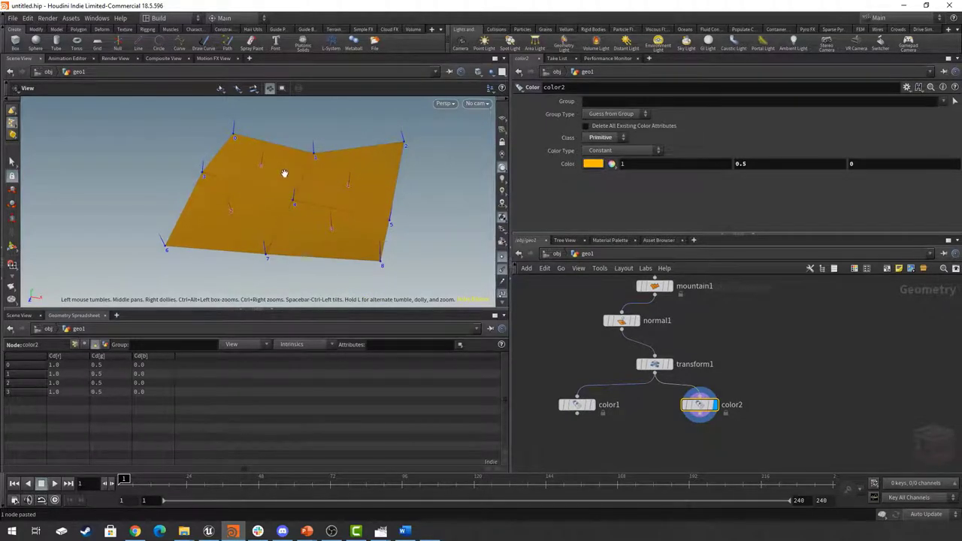
# Set the copied Color node's colour type to Random with seed 0, inspect the faces and display the original Color node for comparison
pyautogui.click(615, 154)
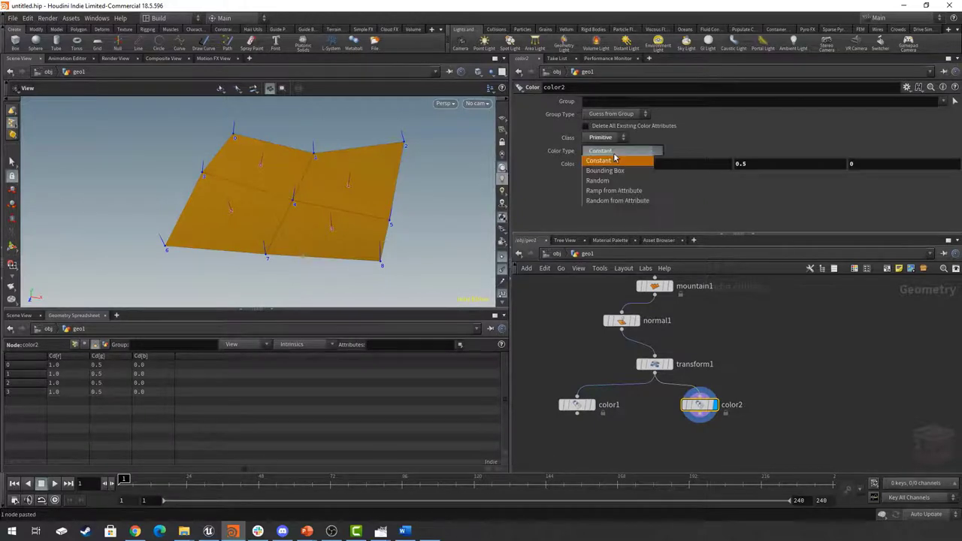
pyautogui.click(599, 181)
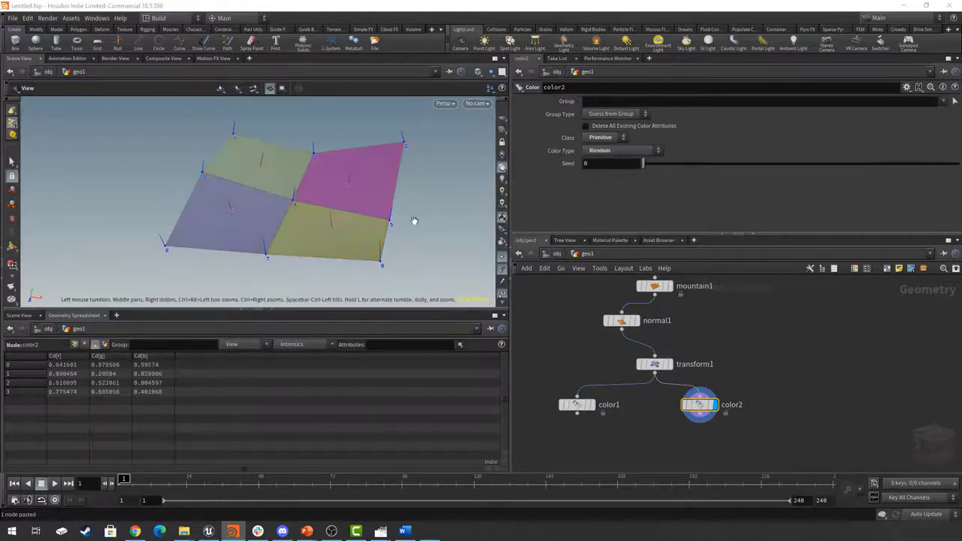
pyautogui.moveTo(645, 163)
pyautogui.mouseDown()
pyautogui.moveTo(690, 167)
pyautogui.moveTo(642, 167)
pyautogui.mouseUp()
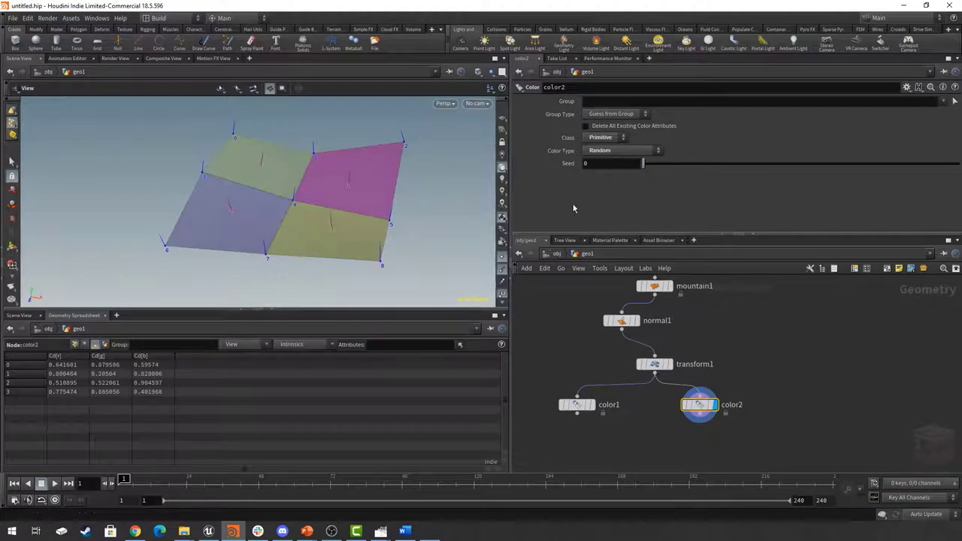
pyautogui.moveTo(333, 179)
pyautogui.mouseDown()
pyautogui.moveTo(394, 176)
pyautogui.moveTo(339, 187)
pyautogui.mouseUp()
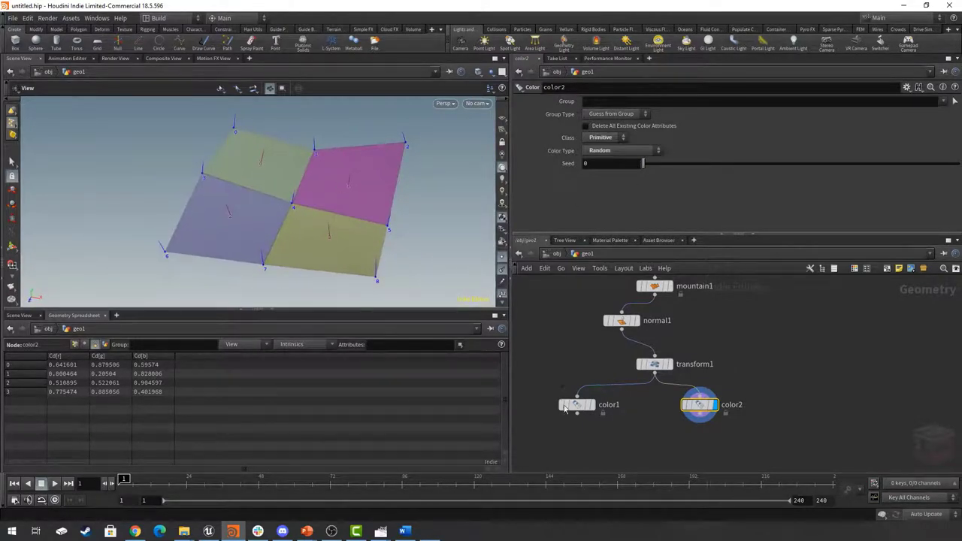
pyautogui.click(590, 406)
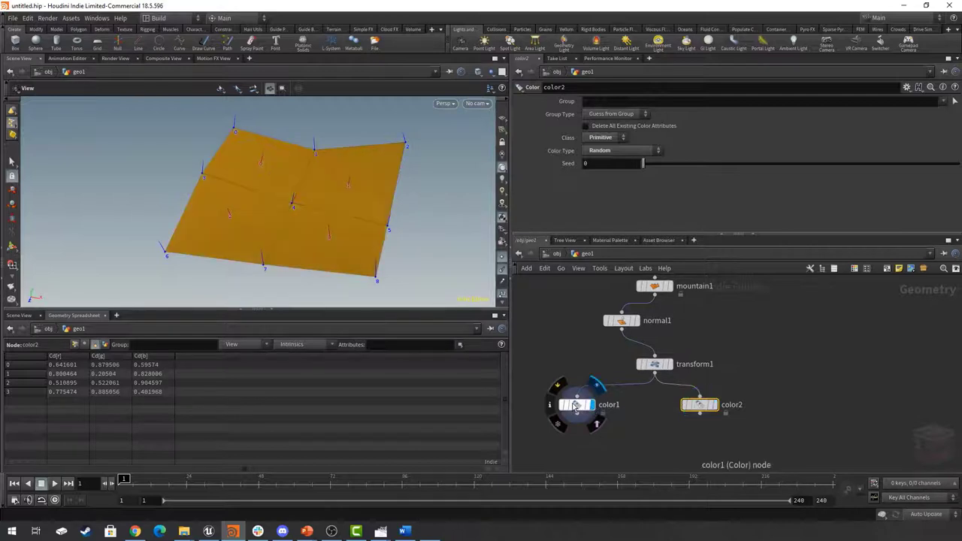
# Set the original Color node's colour type to Random and its seed to 1.4
pyautogui.click(578, 407)
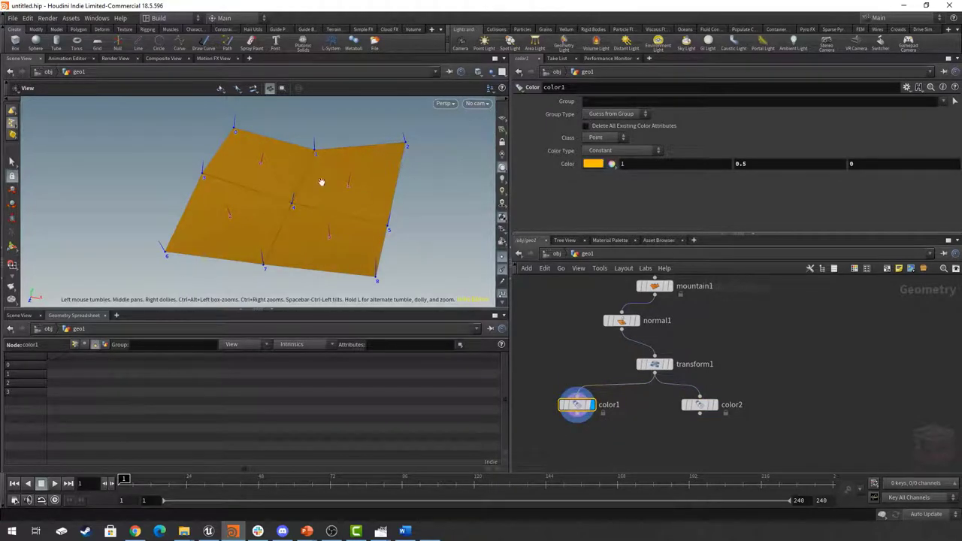
pyautogui.click(610, 149)
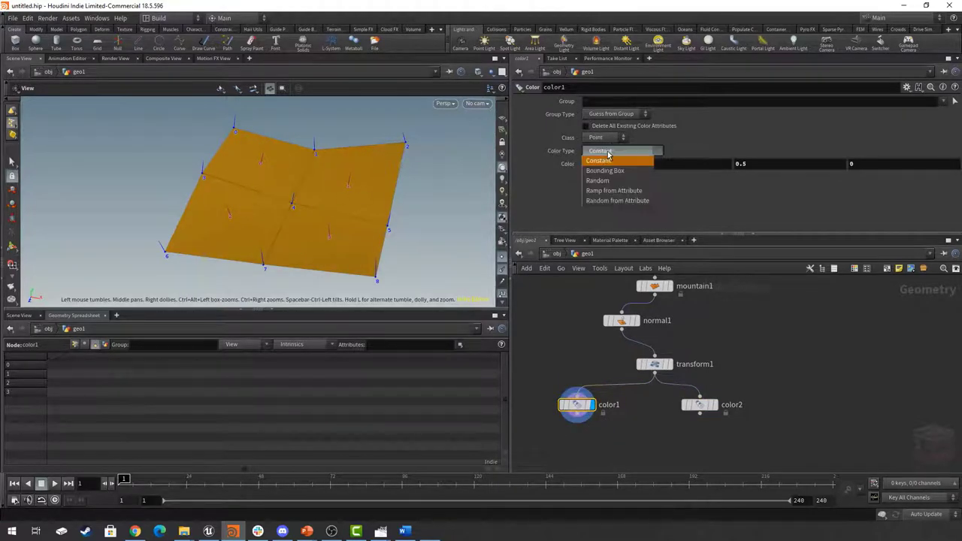
pyautogui.click(612, 182)
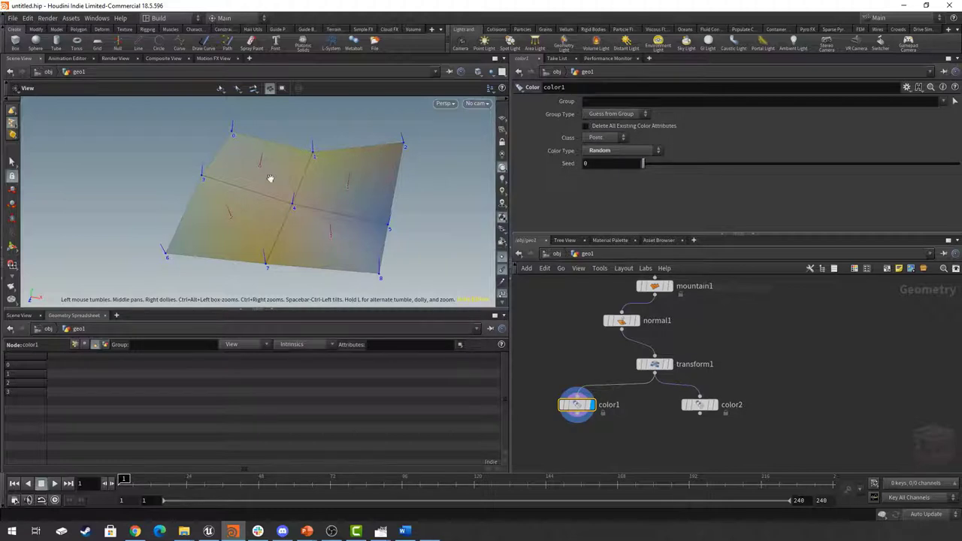
pyautogui.moveTo(644, 168); pyautogui.dragTo(687, 164)
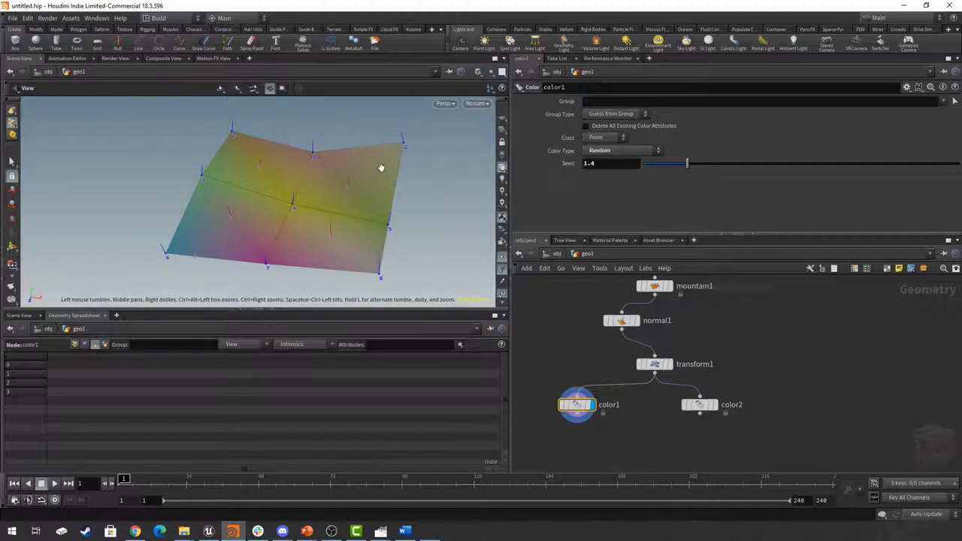
# Compare the copied Color node with the original, show the original's point attributes in the geometry spreadsheet, and set its seed to 1.52
pyautogui.click(713, 407)
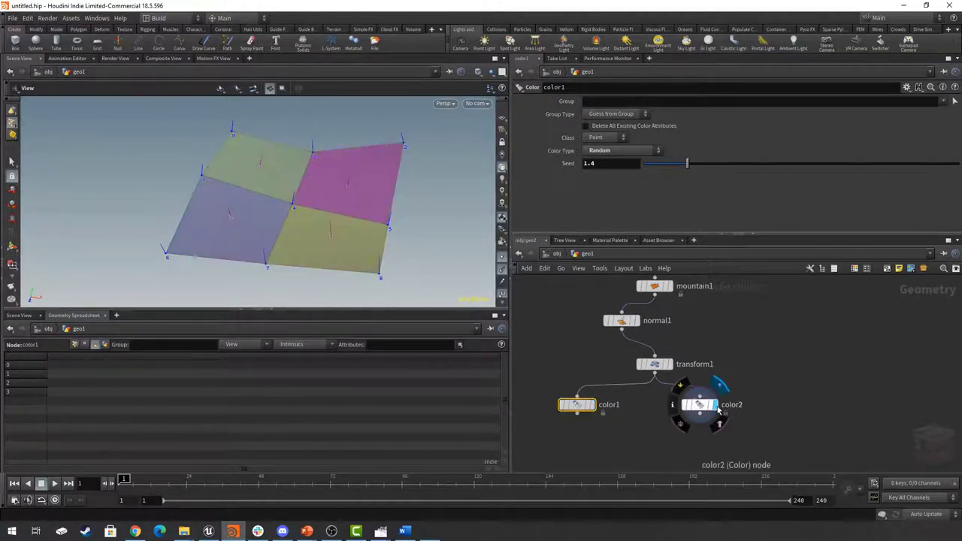
pyautogui.click(597, 410)
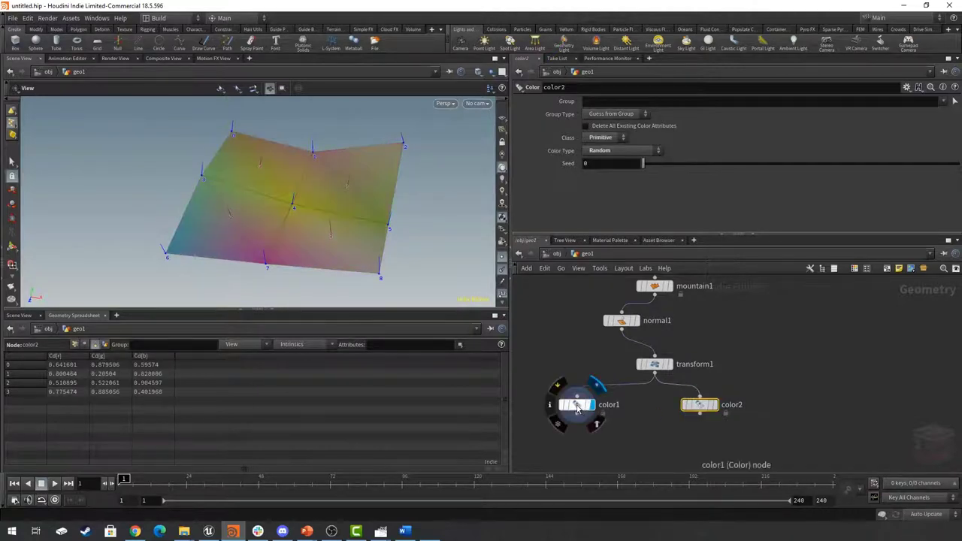
pyautogui.moveTo(592, 407)
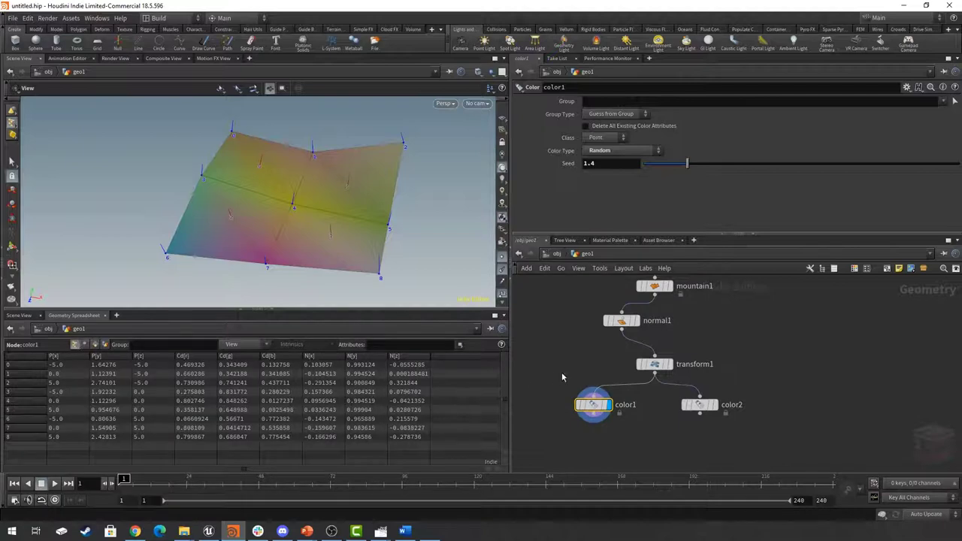
pyautogui.moveTo(687, 164); pyautogui.dragTo(692, 168)
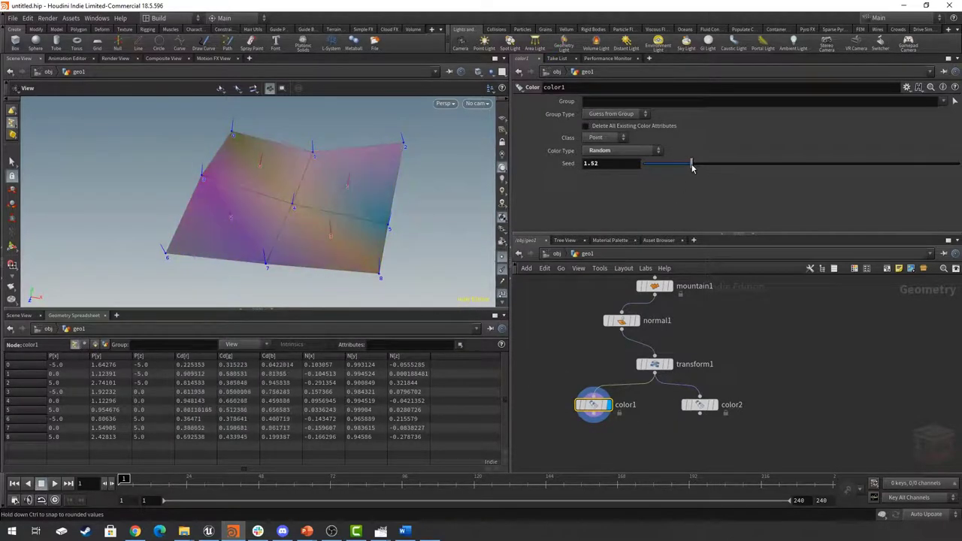
# Display the copied Color node and view its primitive attributes followed by its vertex list in the geometry spreadsheet
pyautogui.click(699, 404)
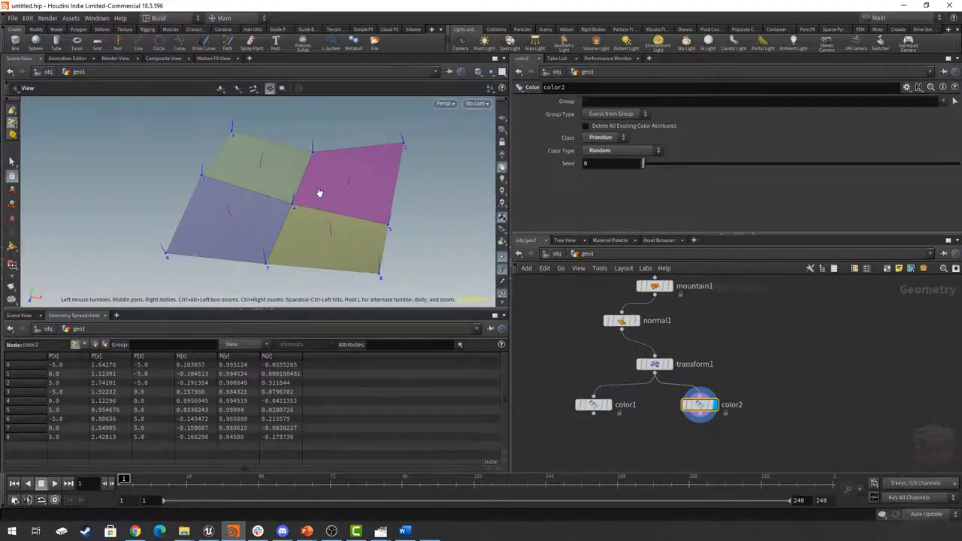
pyautogui.click(95, 344)
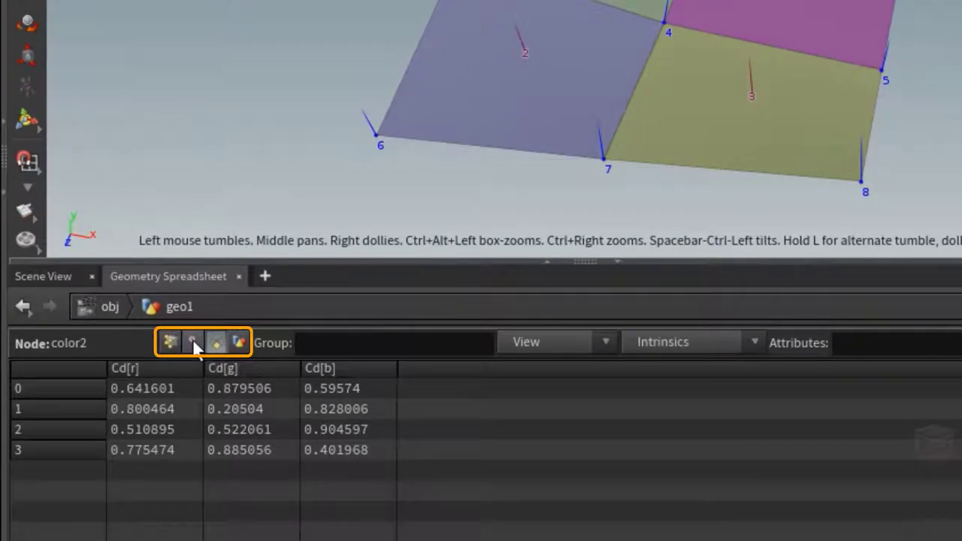
pyautogui.click(193, 340)
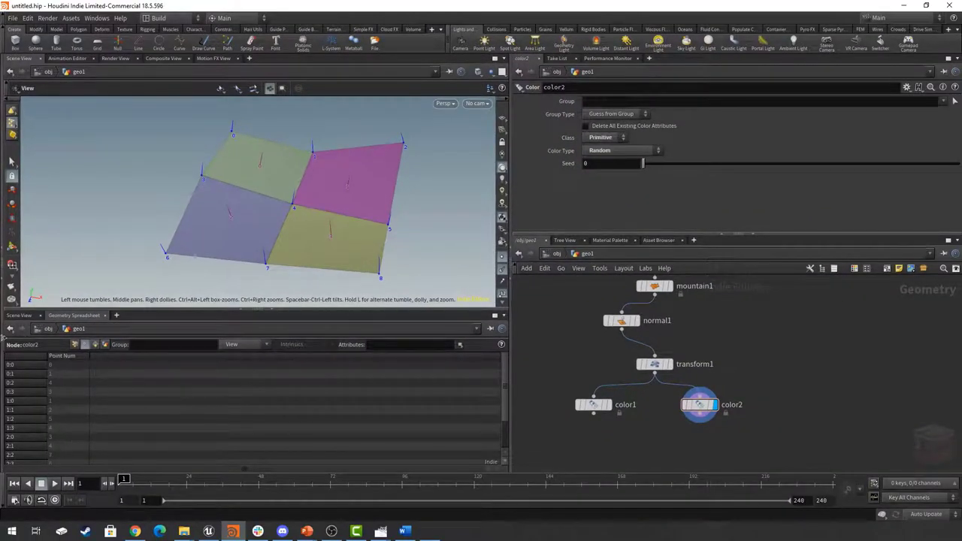
# Open the viewport display options beside the grid and turn on vertex markers
pyautogui.moveTo(248, 201); pyautogui.dragTo(157, 148)
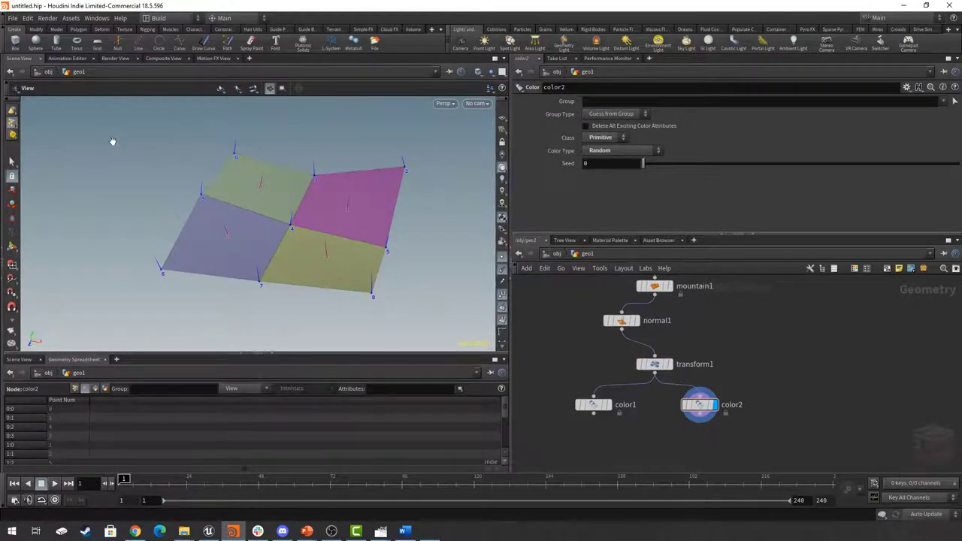
pyautogui.press('d')
pyautogui.moveTo(203, 70); pyautogui.dragTo(240, 112)
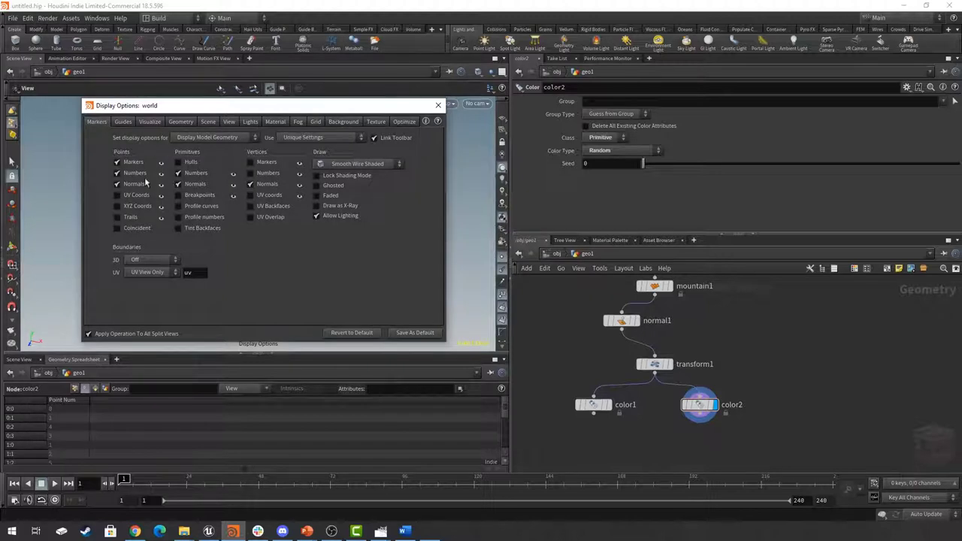
pyautogui.moveTo(223, 108); pyautogui.dragTo(604, 107)
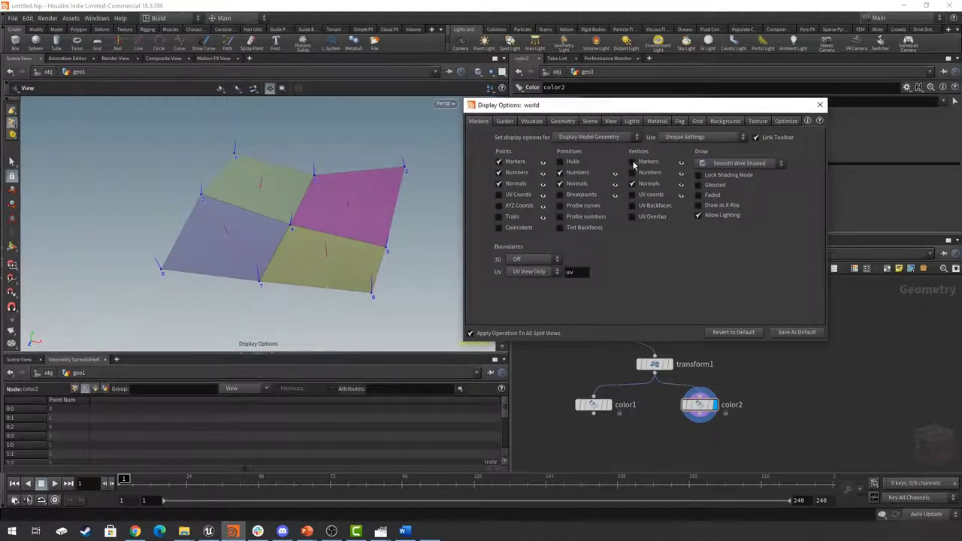
pyautogui.click(632, 162)
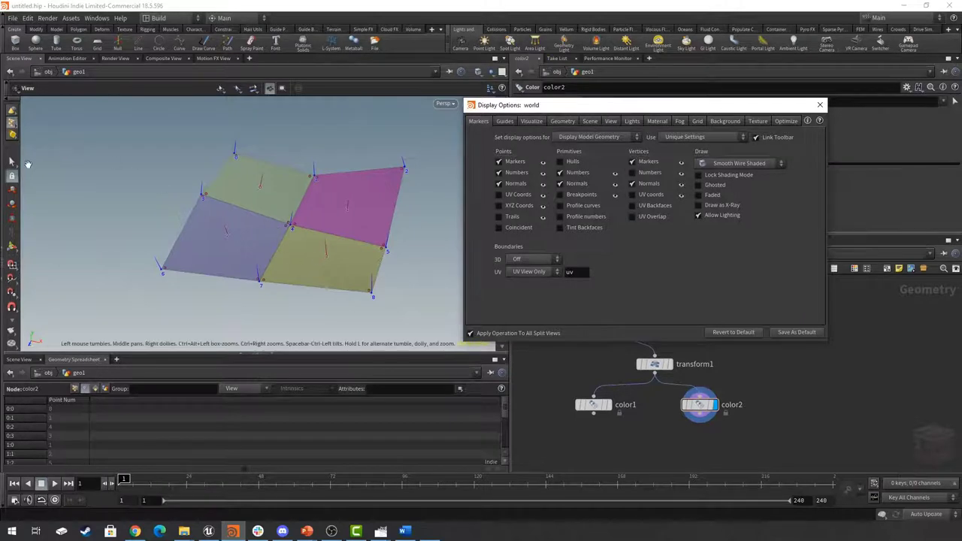
# Activate the Select tool and set its selection mode to Vertices
pyautogui.click(12, 162)
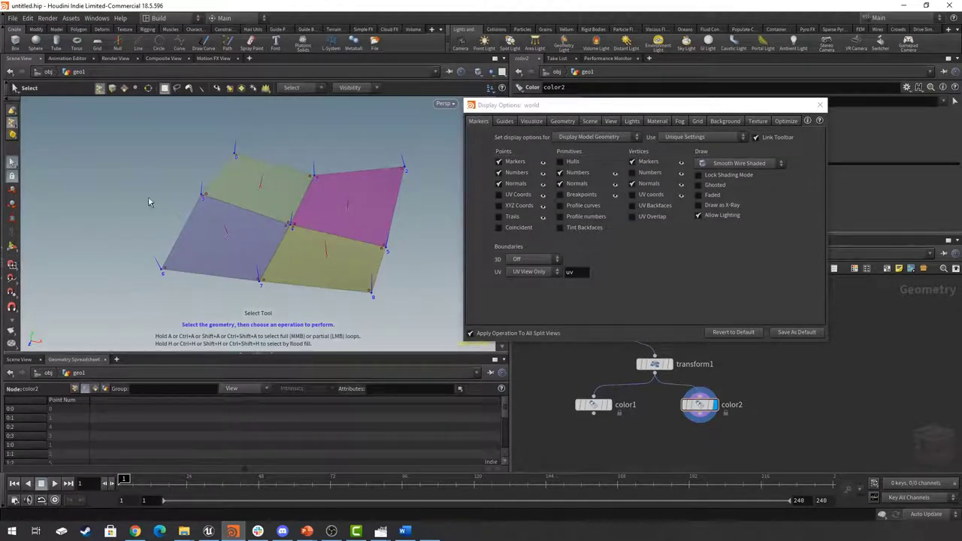
pyautogui.click(11, 124)
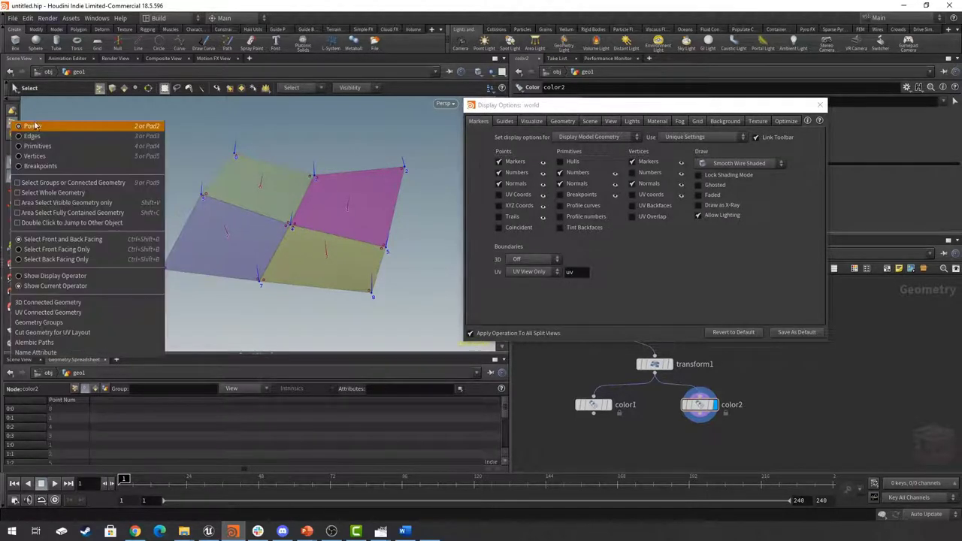
pyautogui.click(54, 157)
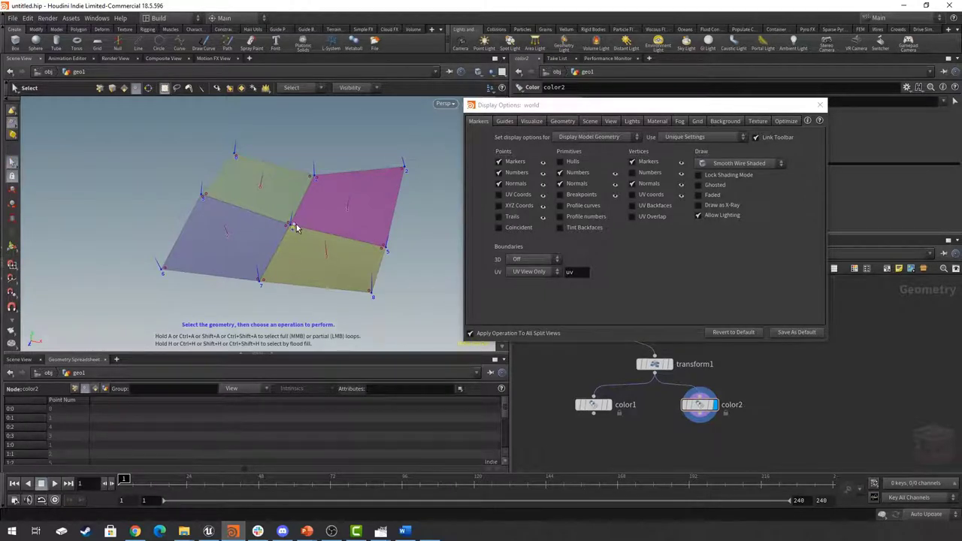
# Inspect the vertex markers up close, resize the geometry spreadsheet to show more vertex rows, and close the display options
pyautogui.press('Escape')
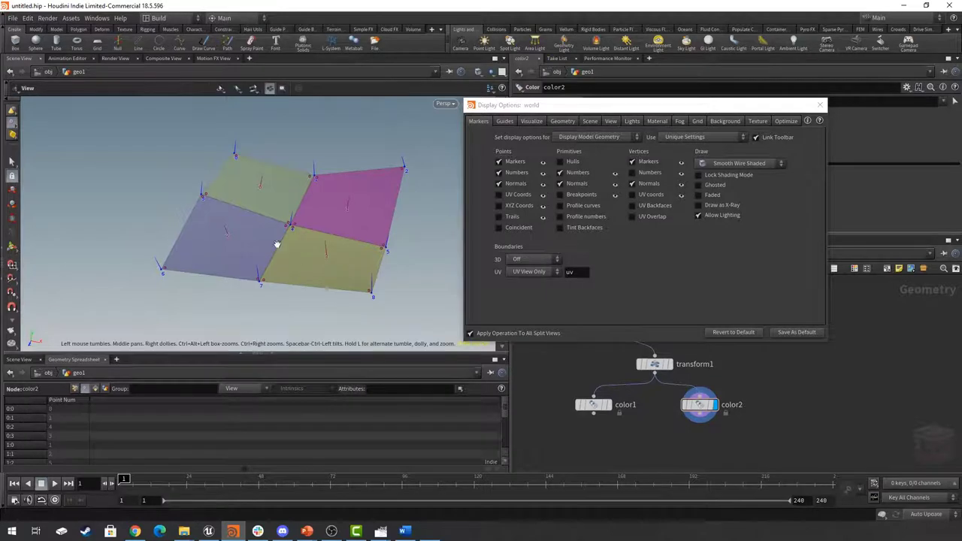
pyautogui.scroll(3, 356, 253)
pyautogui.moveTo(357, 253); pyautogui.dragTo(294, 208)
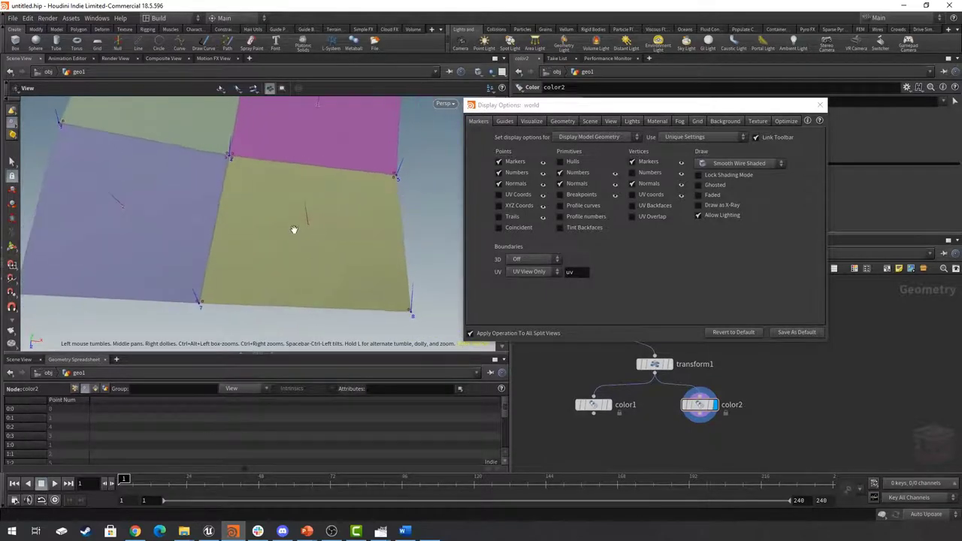
pyautogui.press('s')
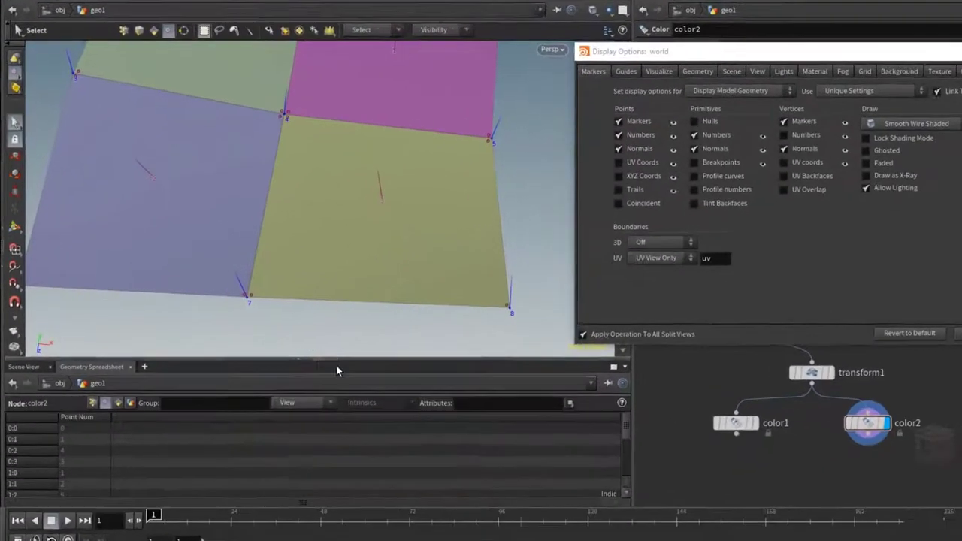
pyautogui.moveTo(381, 357); pyautogui.dragTo(382, 224)
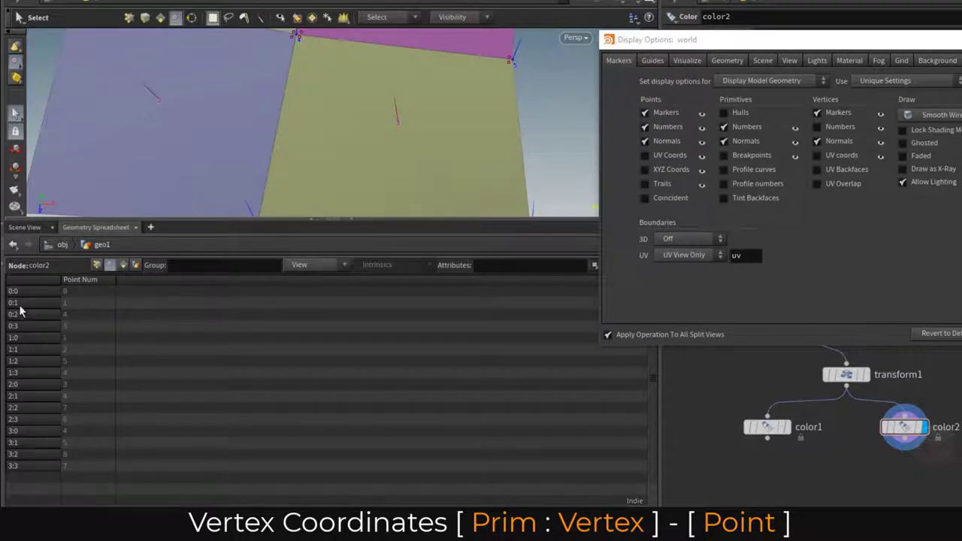
pyautogui.press('Escape')
pyautogui.scroll(-5, 320, 121)
pyautogui.moveTo(260, 124); pyautogui.dragTo(376, 131)
pyautogui.press('s')
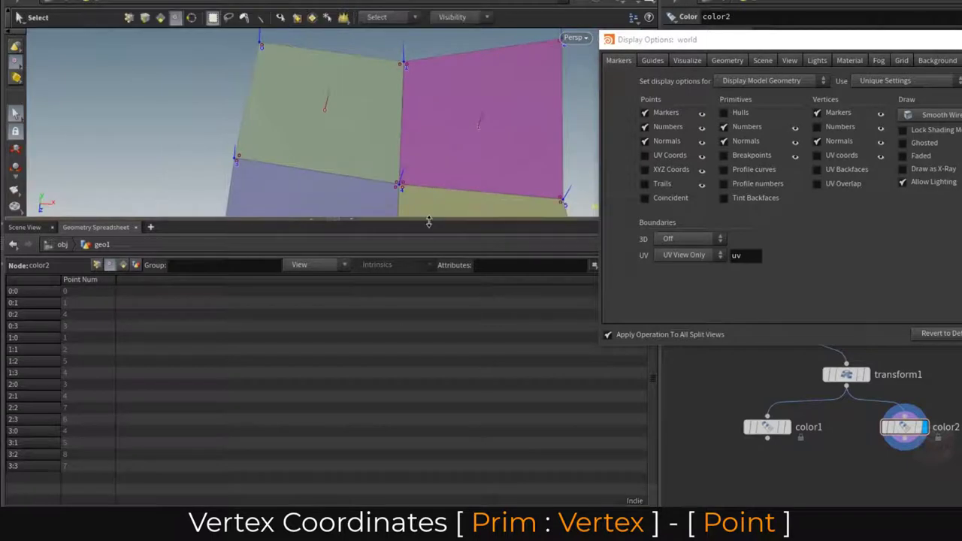
pyautogui.moveTo(429, 221); pyautogui.dragTo(428, 277)
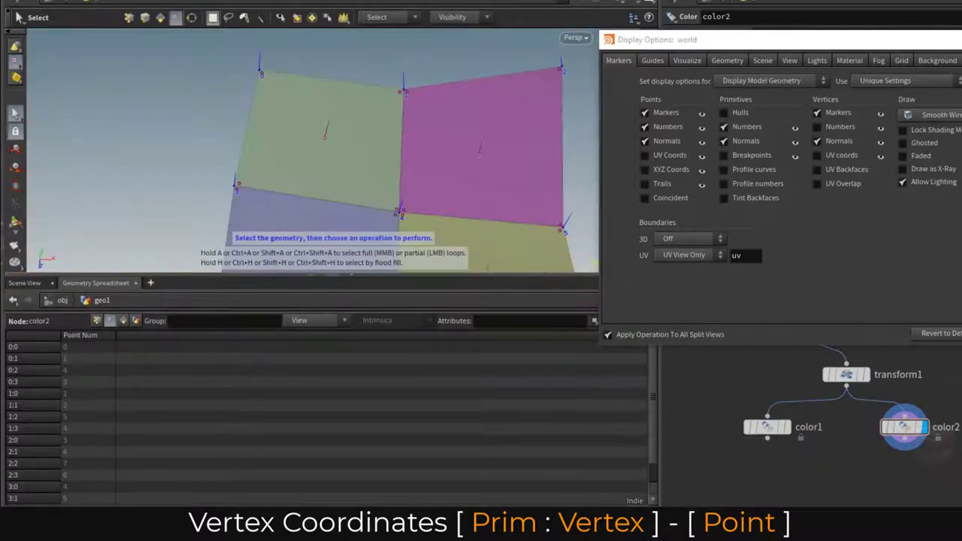
pyautogui.press('d')
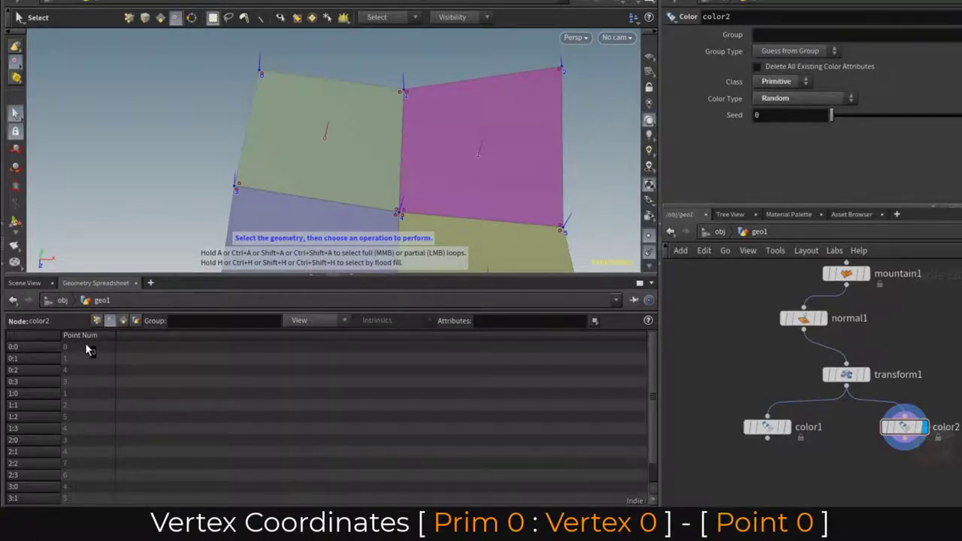
# Select vertices 0:0 to 0:3 of primitive 0 one by one and match each to its point number in the geometry spreadsheet
pyautogui.click(262, 75)
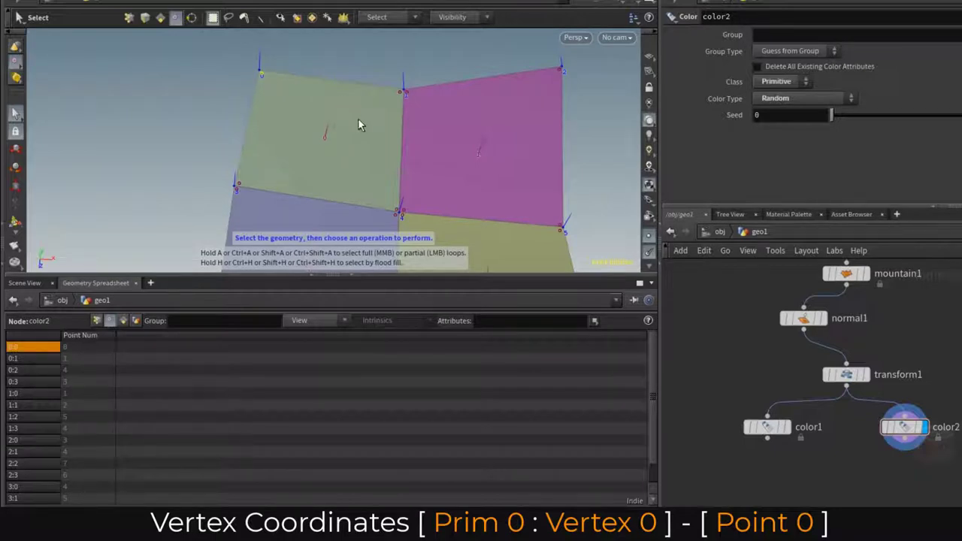
pyautogui.click(400, 96)
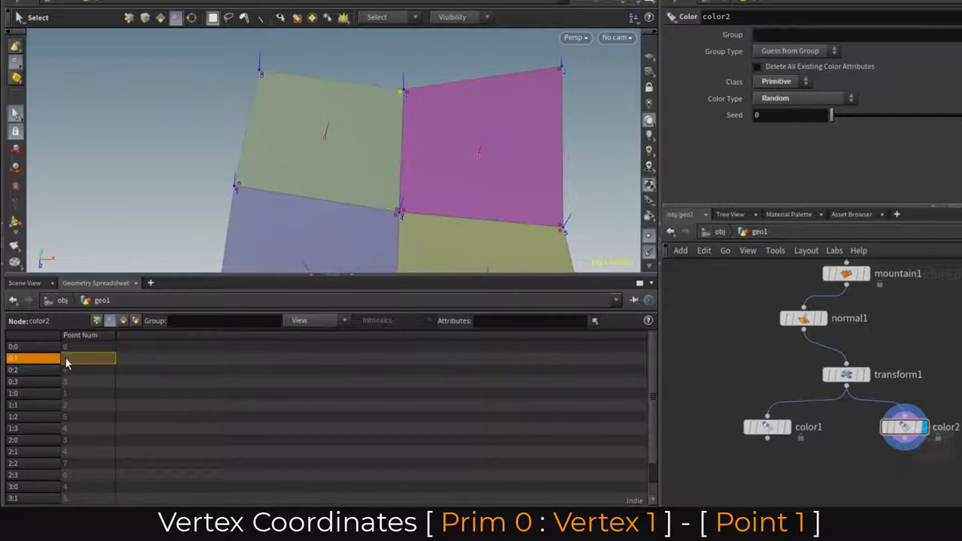
pyautogui.click(25, 372)
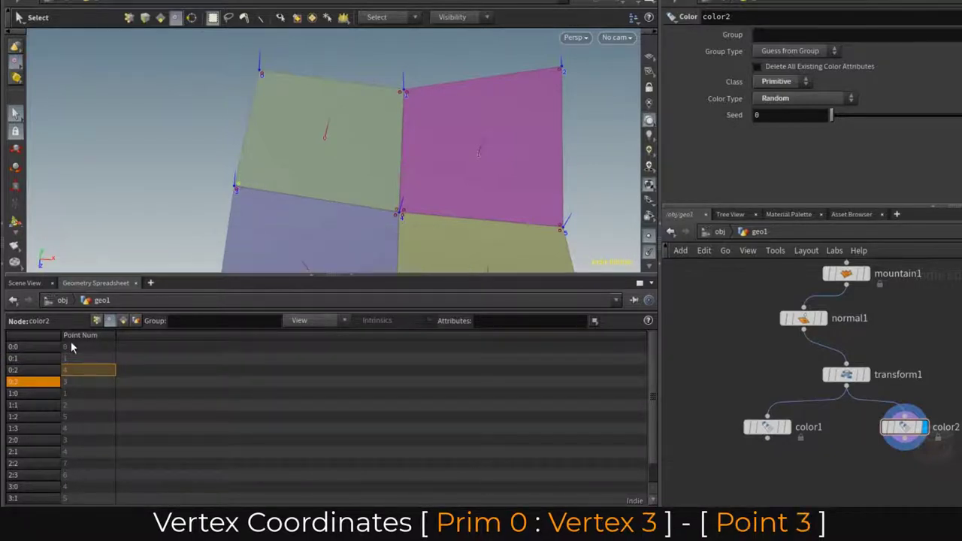
pyautogui.press('Escape')
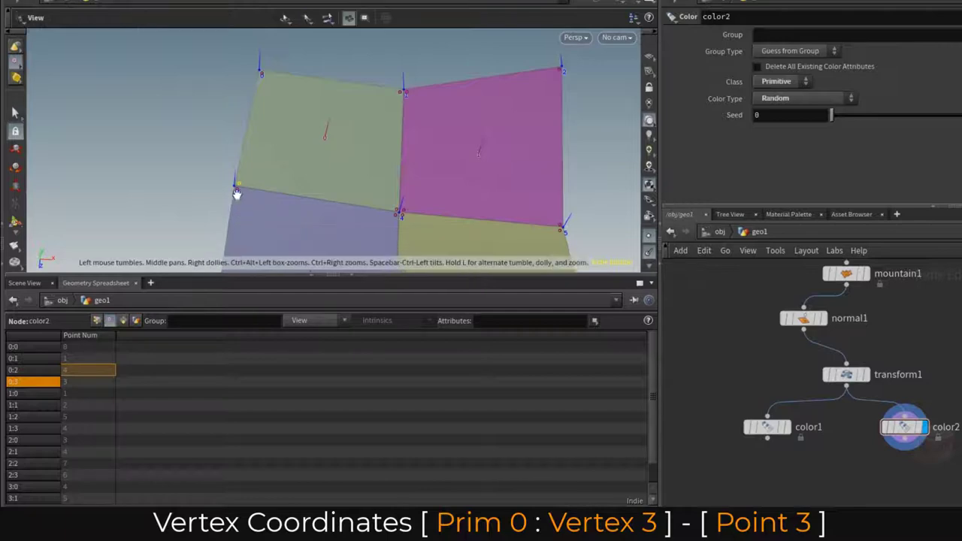
pyautogui.scroll(6, 458, 197)
pyautogui.moveTo(454, 196); pyautogui.dragTo(281, 123)
pyautogui.moveTo(361, 141)
pyautogui.mouseDown()
pyautogui.moveTo(189, 133)
pyautogui.moveTo(392, 136)
pyautogui.moveTo(357, 125)
pyautogui.mouseUp()
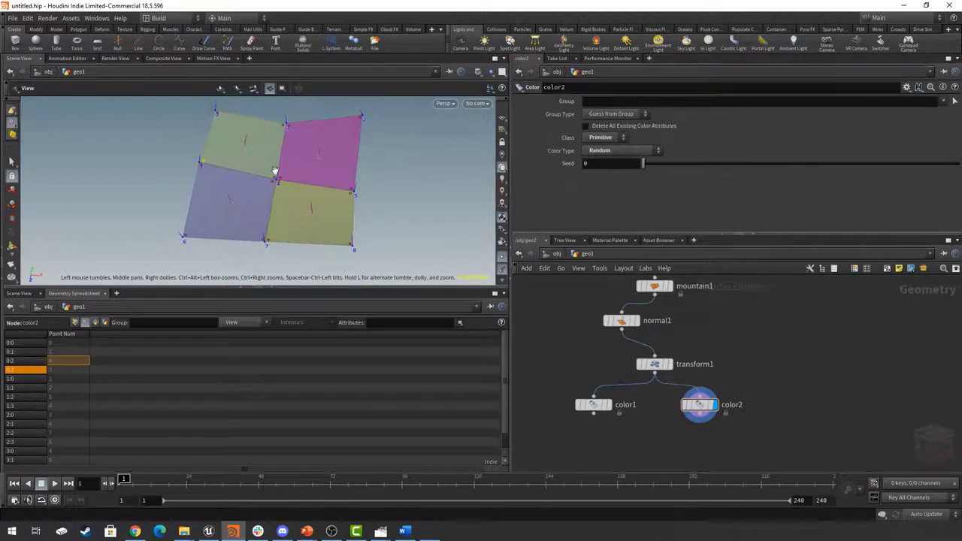
pyautogui.moveTo(275, 172); pyautogui.dragTo(255, 143)
pyautogui.press('s')
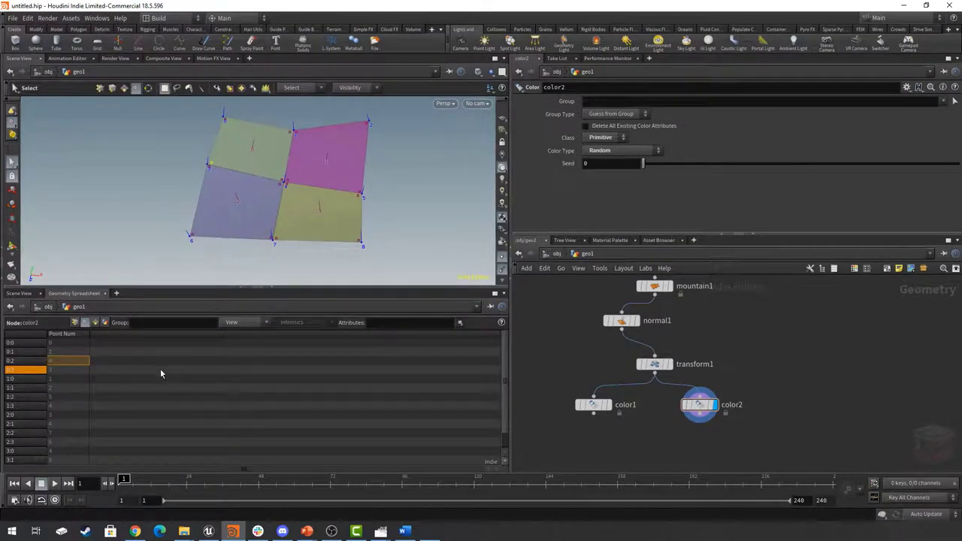
# Add a UV Texture node to the network beneath the two Color nodes
pyautogui.moveTo(762, 375); pyautogui.dragTo(761, 364, button='middle')
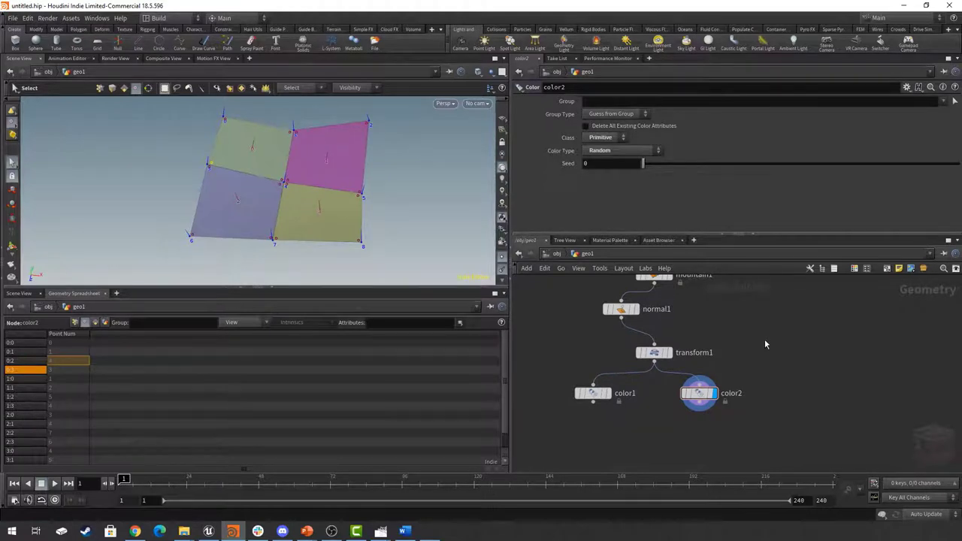
pyautogui.moveTo(764, 380); pyautogui.dragTo(757, 380, button='middle')
pyautogui.press('Tab')
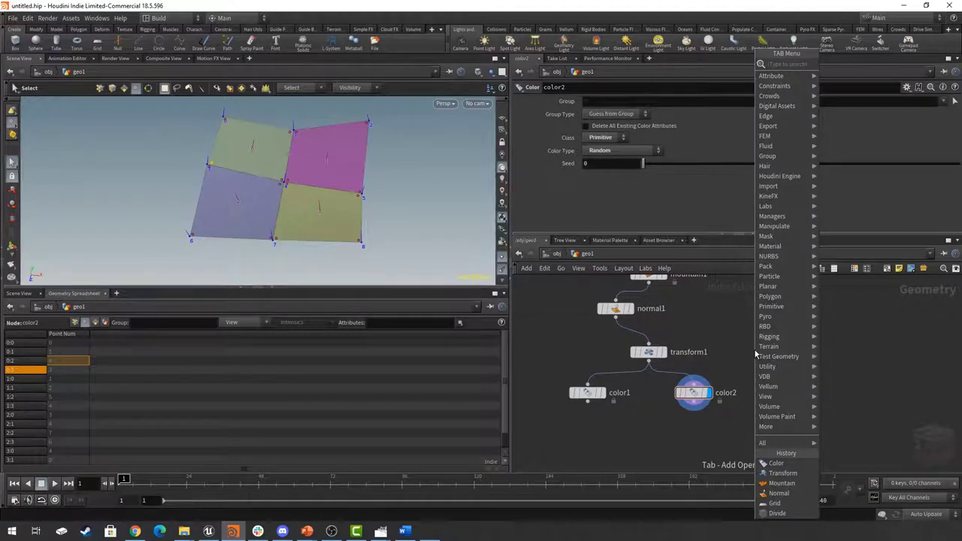
pyautogui.write('uvtexture')
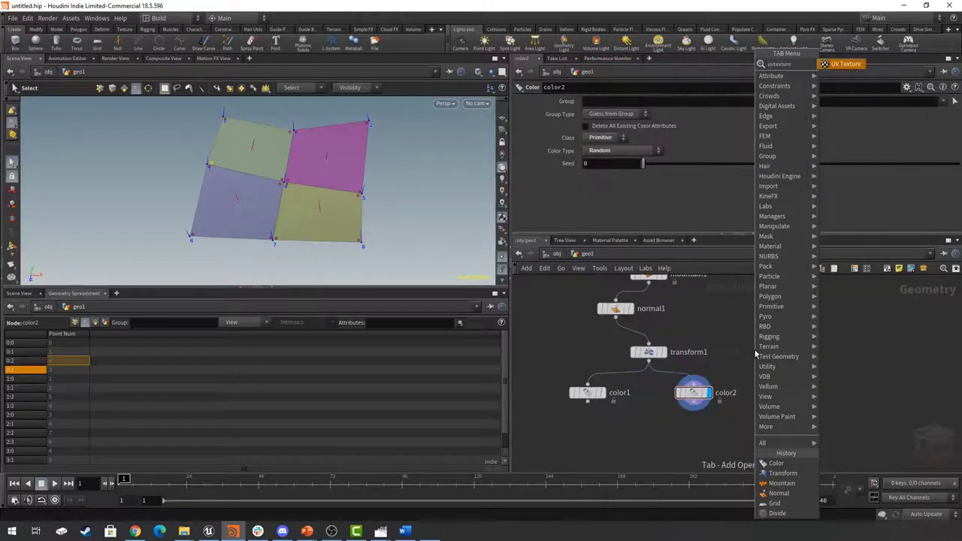
pyautogui.press('Return')
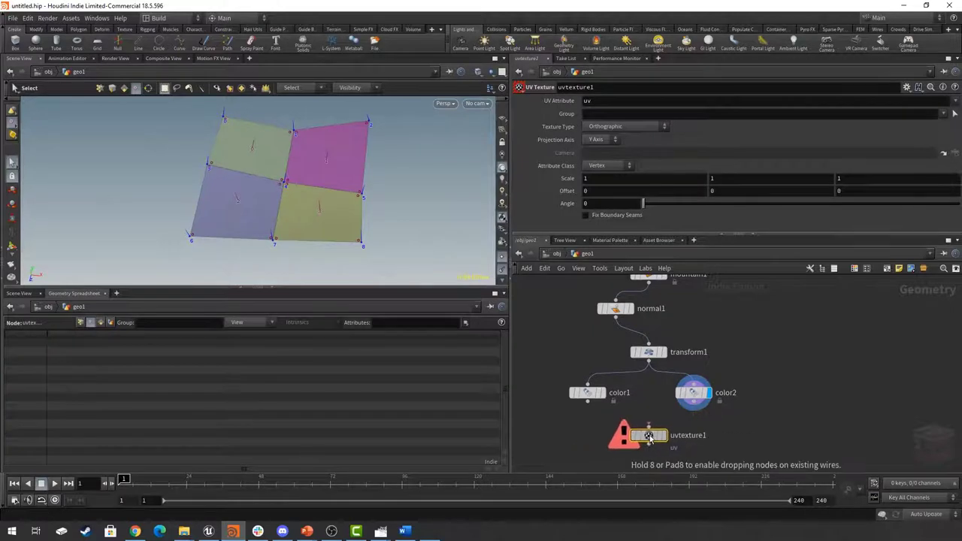
# Place the UV Texture node wired to transform1 and make it the displayed node
pyautogui.click(649, 436)
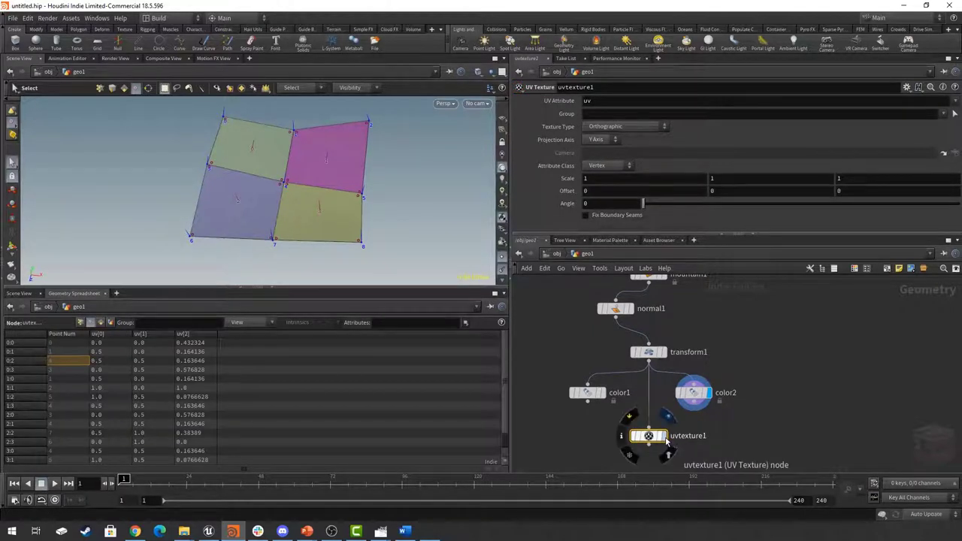
pyautogui.click(667, 444)
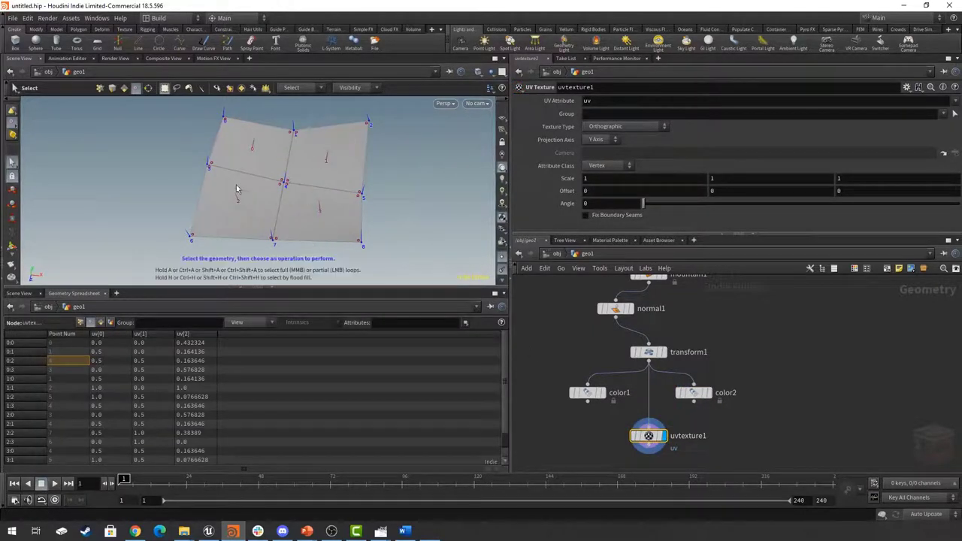
# Add a UV Quick Shade node beneath uvtexture1, wired to its output, and make it the displayed node
pyautogui.moveTo(765, 446); pyautogui.dragTo(755, 397, button='middle')
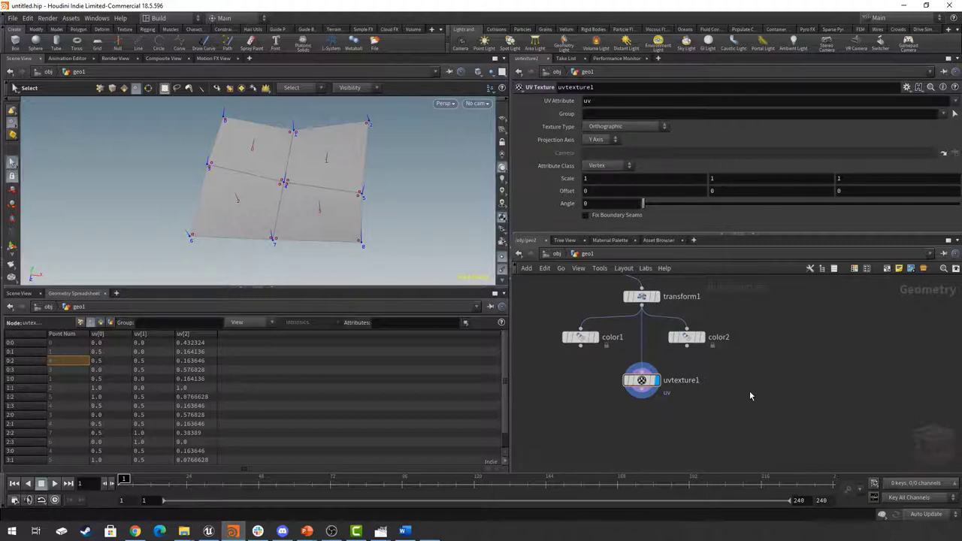
pyautogui.press('Tab')
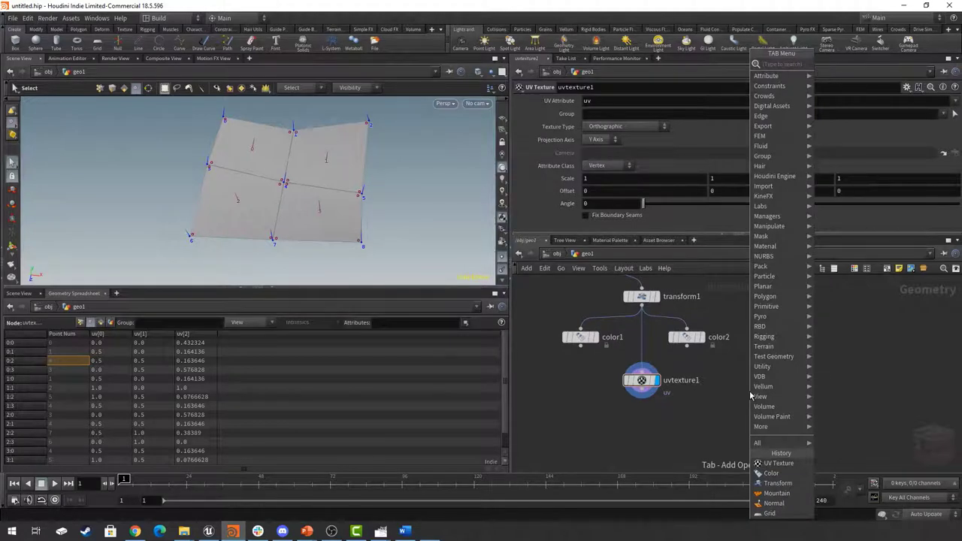
pyautogui.write('quick')
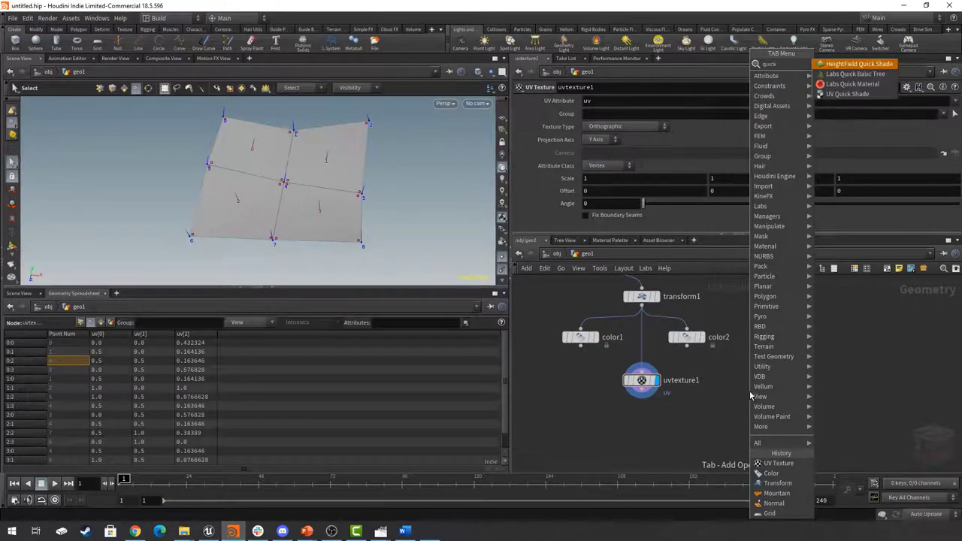
pyautogui.press('Down')
pyautogui.press('Down')
pyautogui.press('Down')
pyautogui.press('Return')
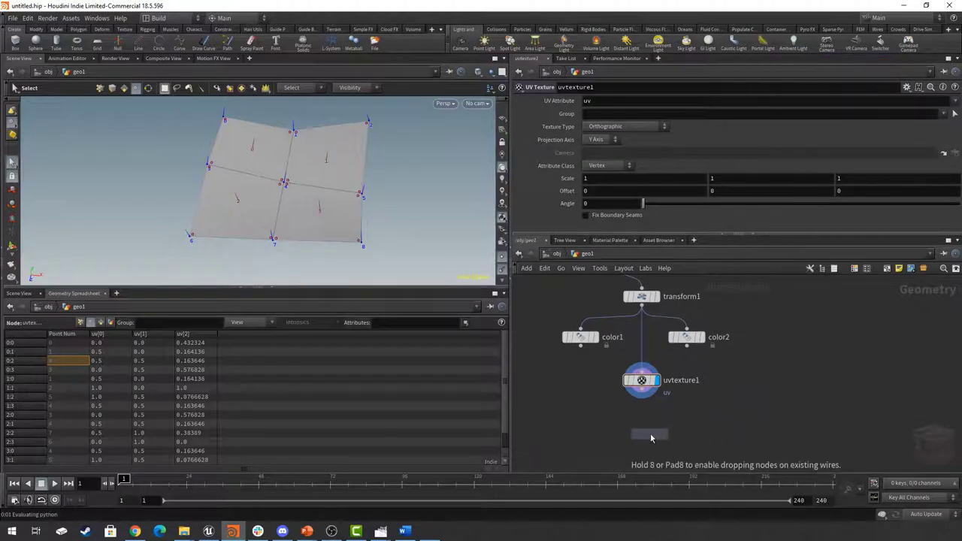
pyautogui.click(642, 423)
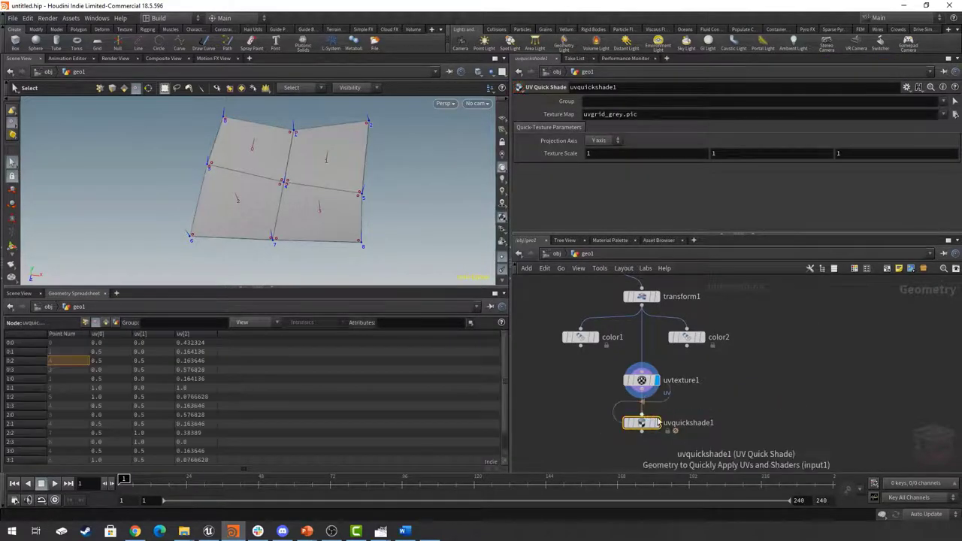
pyautogui.click(656, 422)
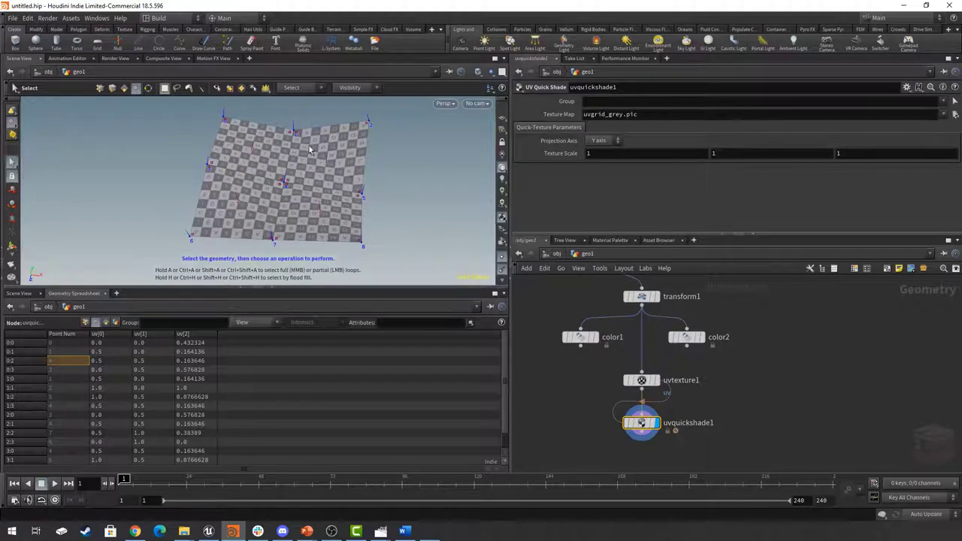
# Inspect the lettered and numbered checker texture on the grid surface up close and from a distance
pyautogui.press('Escape')
pyautogui.moveTo(310, 147); pyautogui.dragTo(331, 218)
pyautogui.press('s')
pyautogui.press('space')
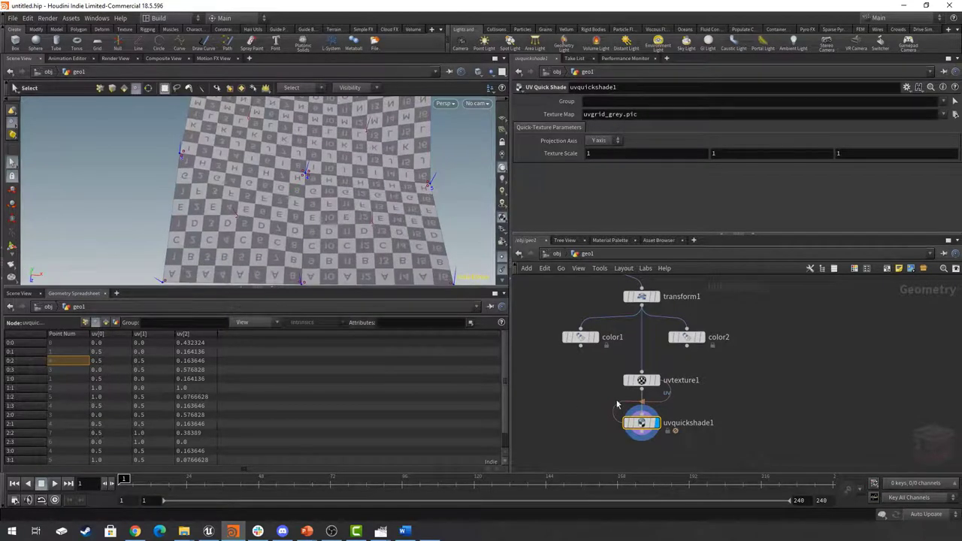
pyautogui.press('space')
pyautogui.moveTo(308, 184)
pyautogui.mouseDown()
pyautogui.moveTo(332, 197)
pyautogui.moveTo(318, 188)
pyautogui.moveTo(301, 198)
pyautogui.mouseUp()
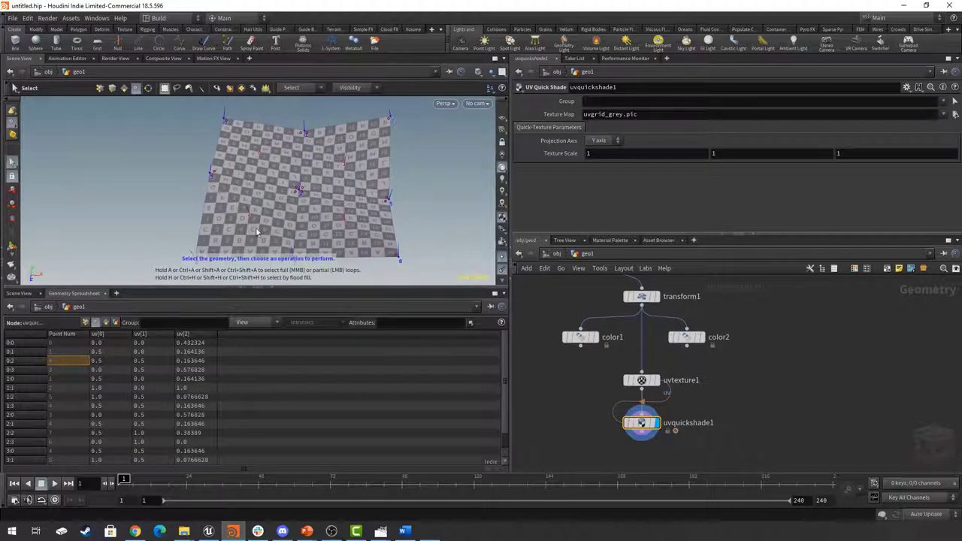
# Switch the viewport to the UV view, frame the UV layout, and toggle its shading to show the checker texture
pyautogui.click(452, 106)
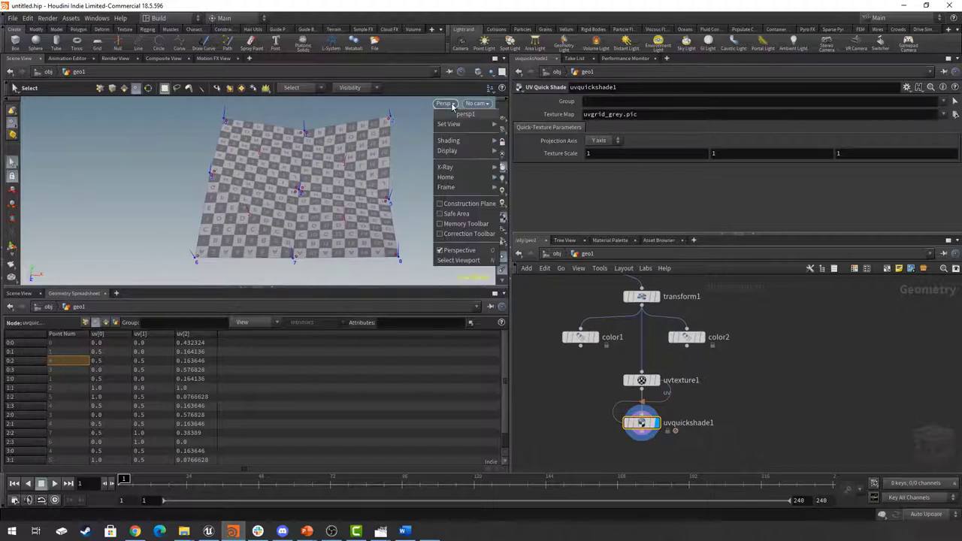
pyautogui.moveTo(455, 124)
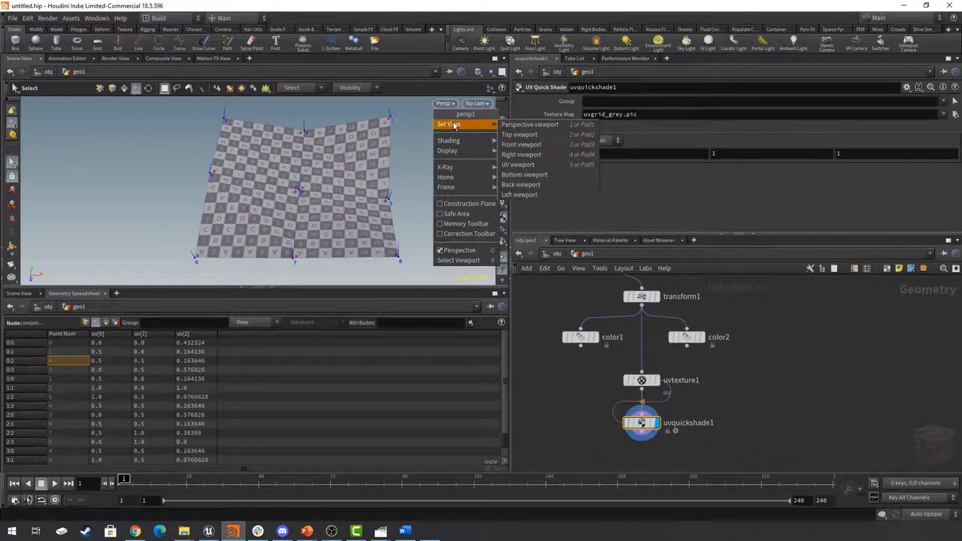
pyautogui.click(524, 166)
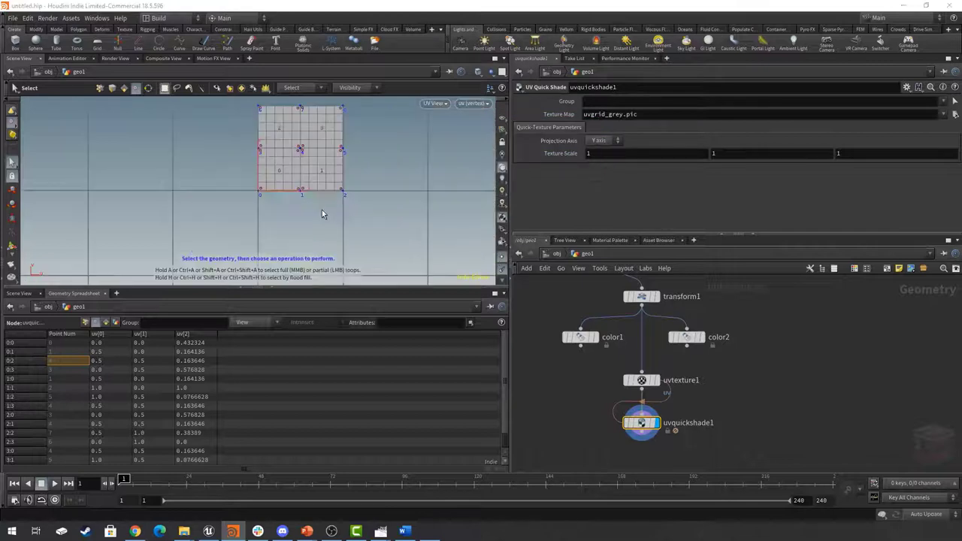
pyautogui.press('h')
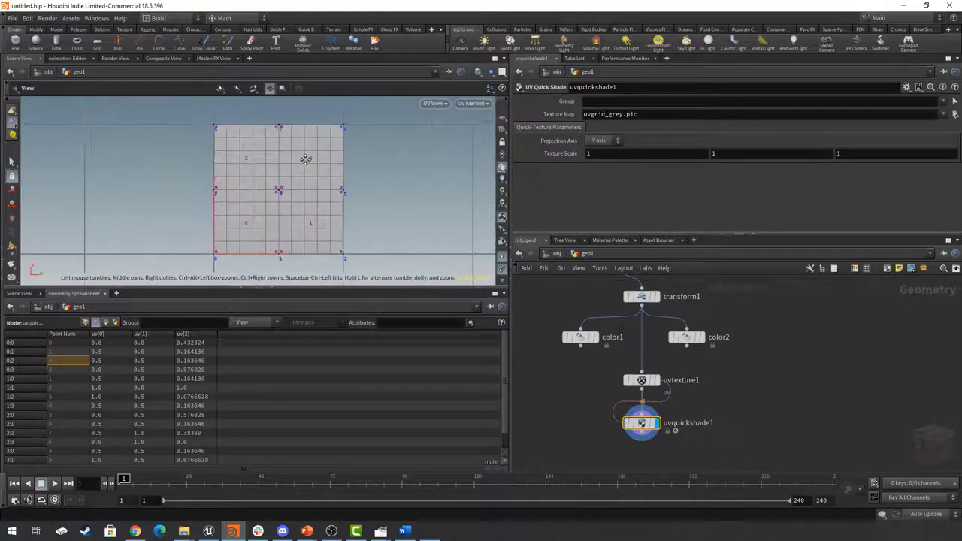
pyautogui.press('s')
pyautogui.press('Escape')
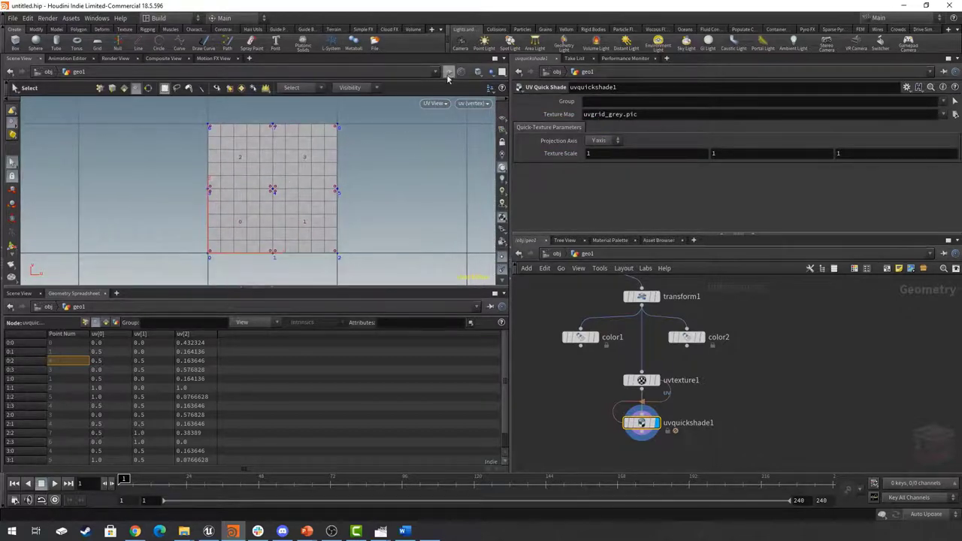
pyautogui.press('w')
pyautogui.press('s')
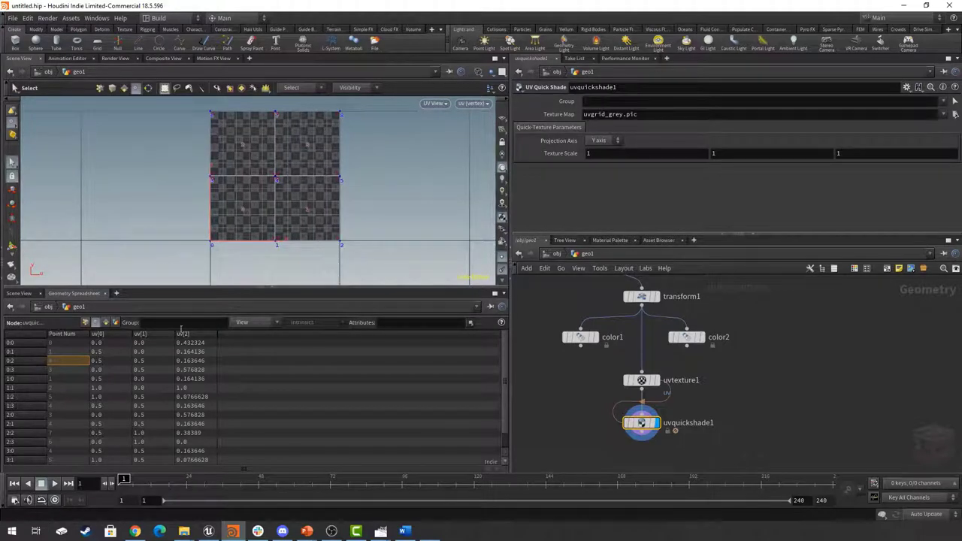
# Compare the uv values of vertices such as 0:0, 0:1 and 1:1 in the geometry spreadsheet with the UV layout
pyautogui.click(103, 344)
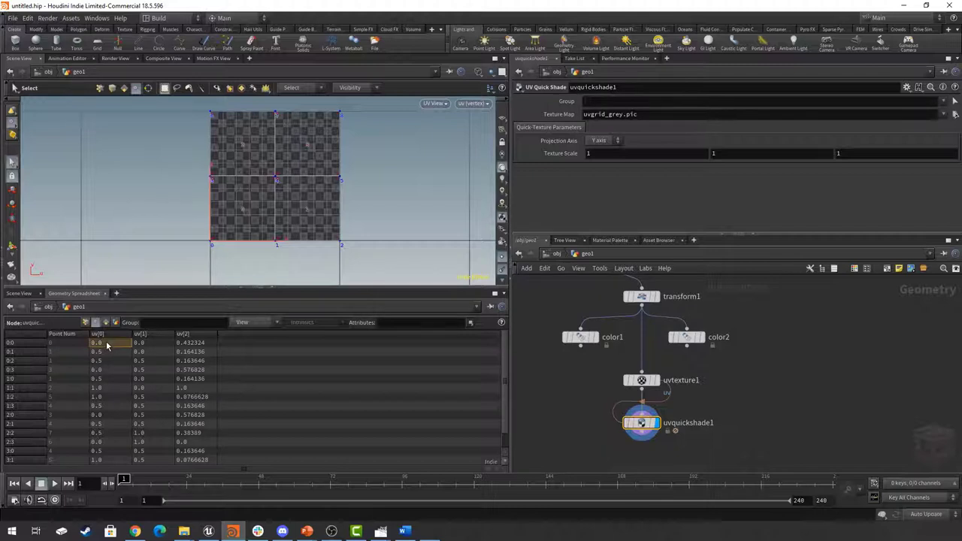
pyautogui.click(106, 390)
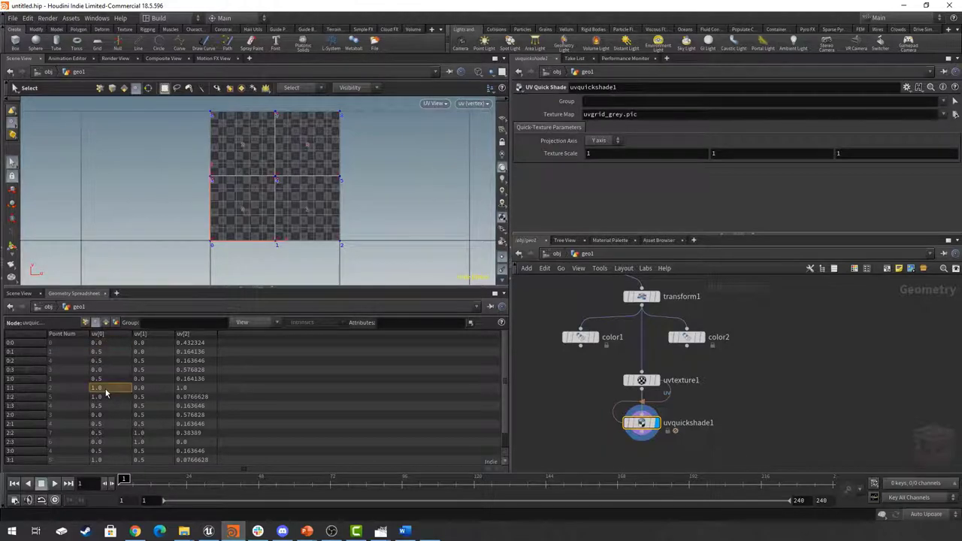
pyautogui.click(203, 362)
pyautogui.press('Up')
pyautogui.press('Up')
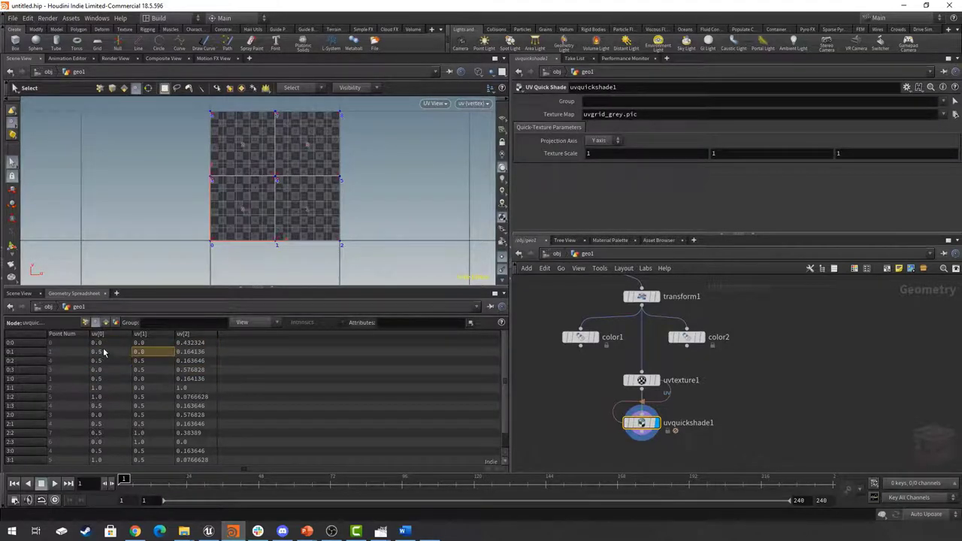
# Toggle the UV view's shading back to the plain layout and return the viewport to the Perspective view
pyautogui.press('w')
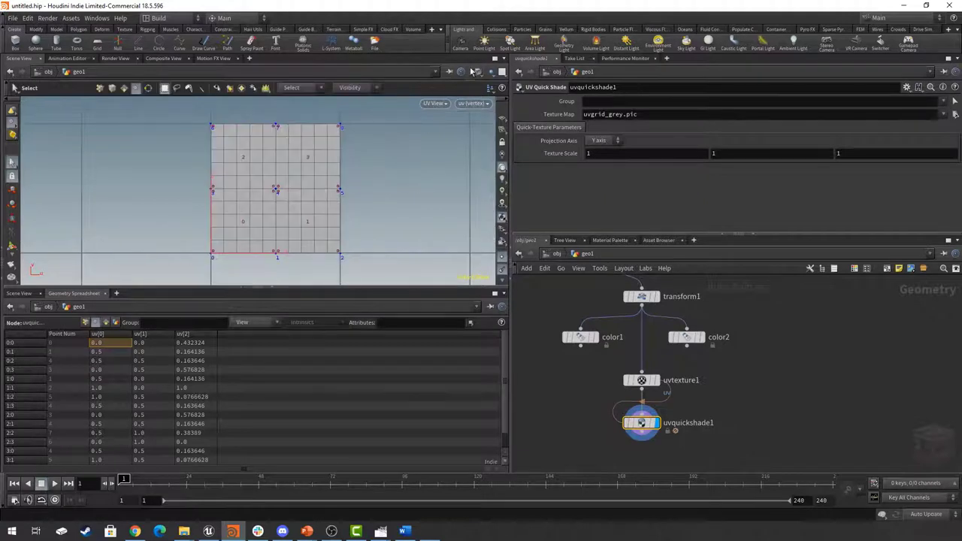
pyautogui.click(433, 105)
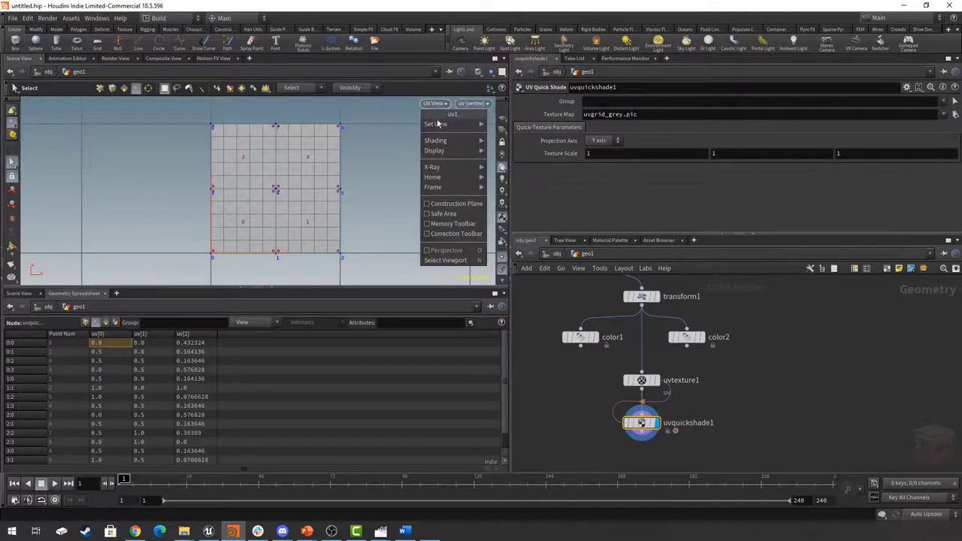
pyautogui.moveTo(442, 125)
pyautogui.click(519, 125)
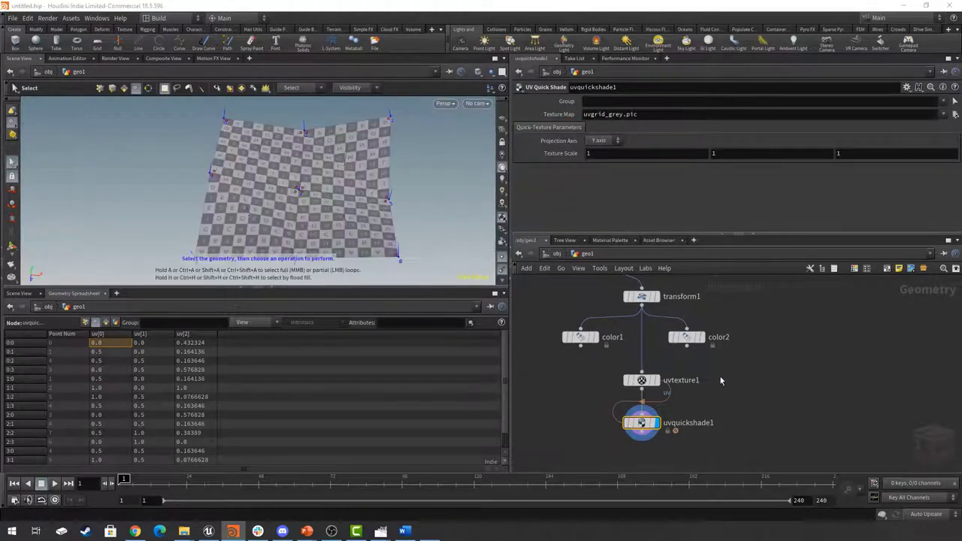
# Set the attribute class of uvtexture1 to Point and list the point attributes in the geometry spreadsheet
pyautogui.moveTo(715, 361); pyautogui.dragTo(711, 350, button='middle')
pyautogui.click(636, 367)
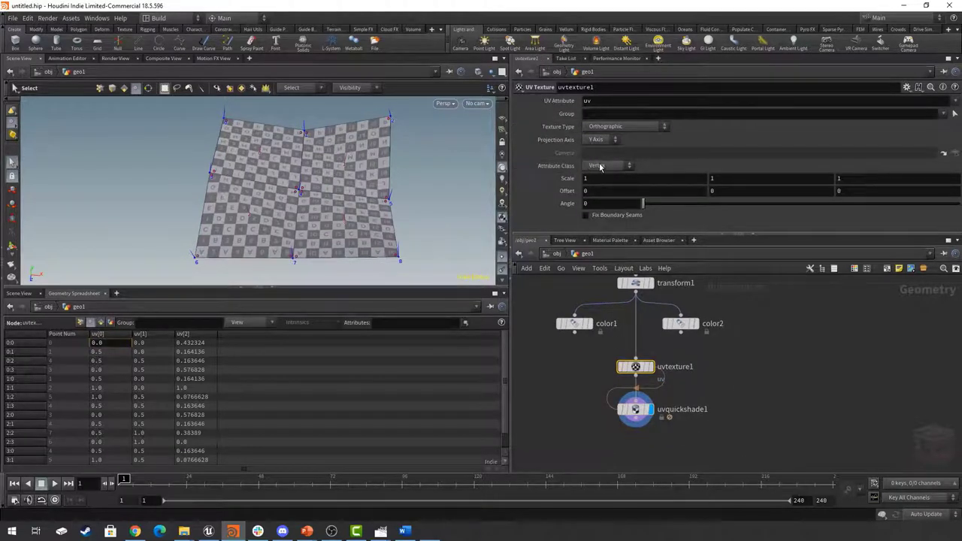
pyautogui.click(599, 166)
pyautogui.click(605, 187)
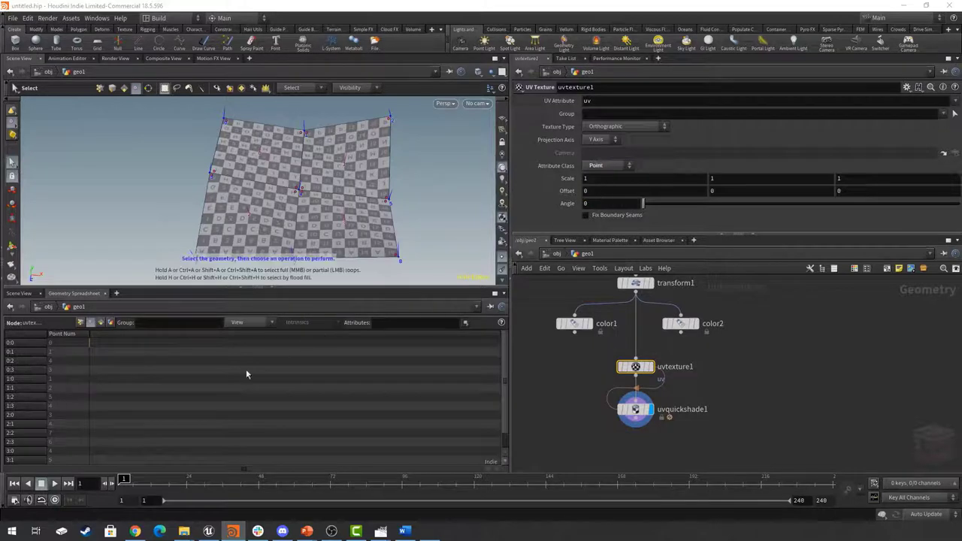
pyautogui.click(80, 324)
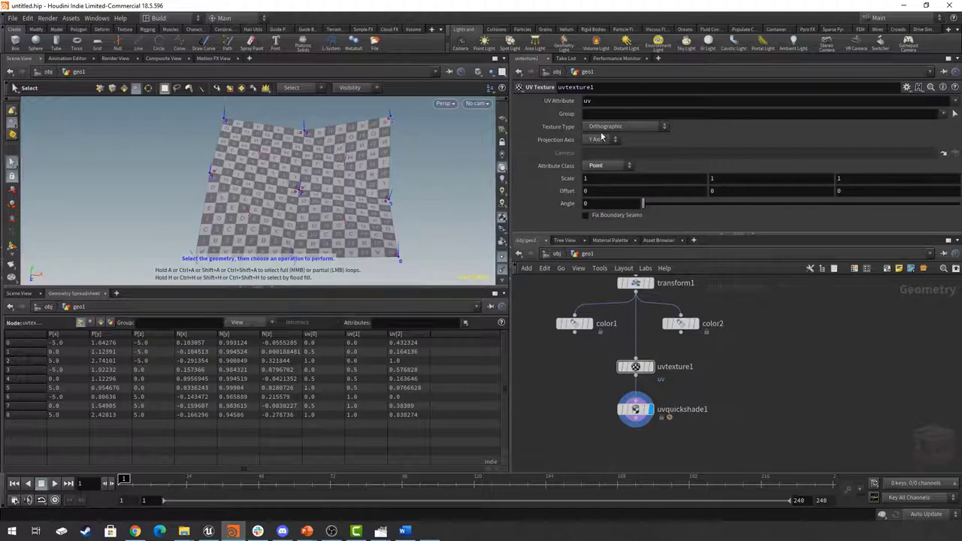
# Set the attribute class of uvtexture1 to Vertex and list the vertex attributes in the geometry spreadsheet
pyautogui.click(598, 165)
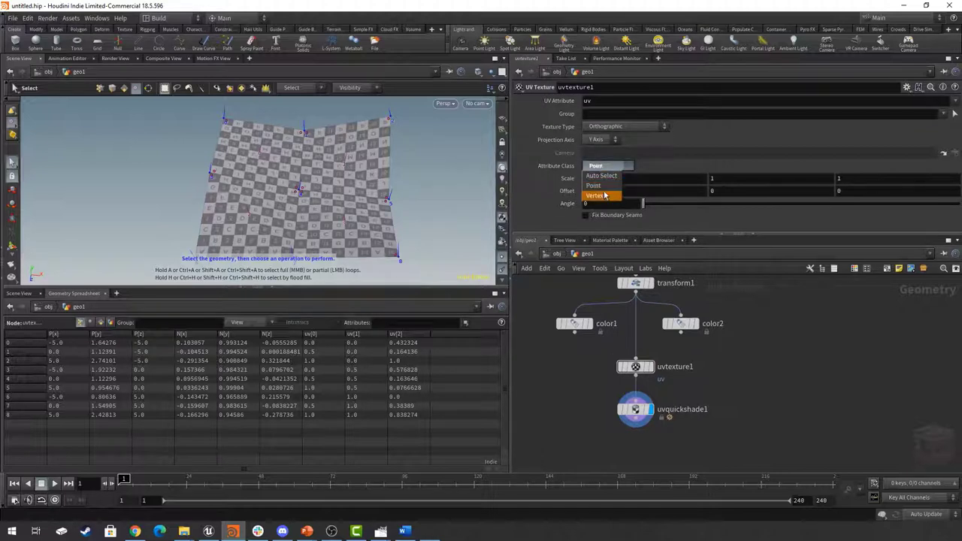
pyautogui.click(603, 197)
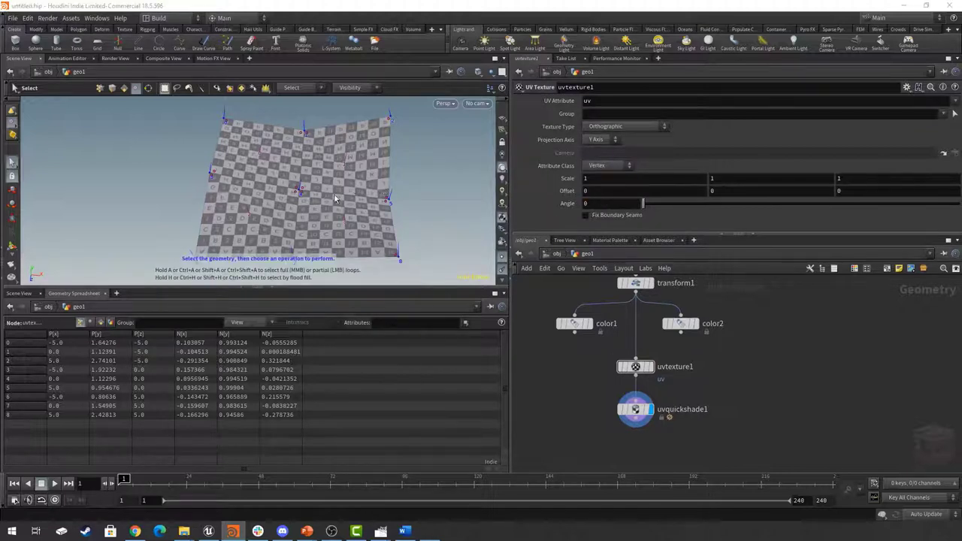
pyautogui.click(91, 322)
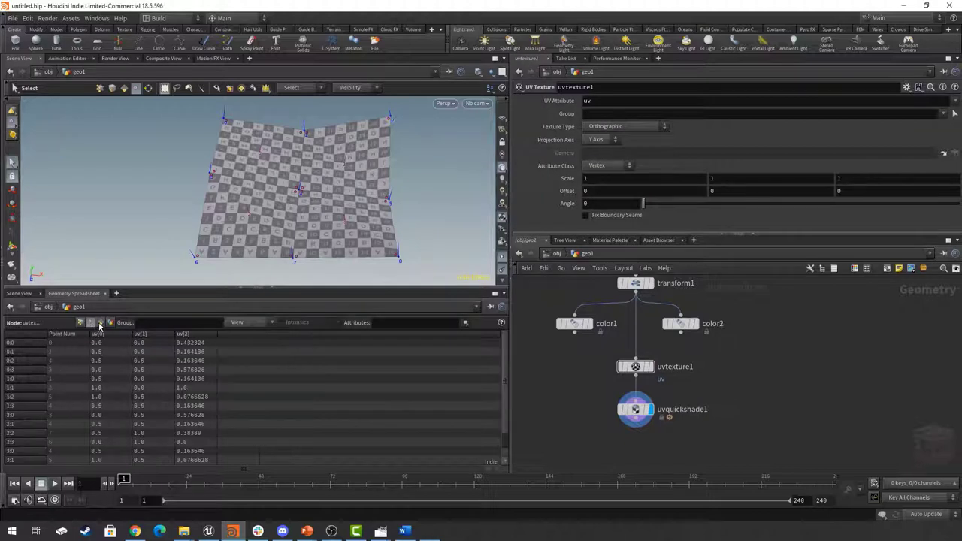
# List the detail attributes of uvquickshade1 in the geometry spreadsheet, enable the bounds intrinsic, and widen the column to read its full name
pyautogui.click(109, 322)
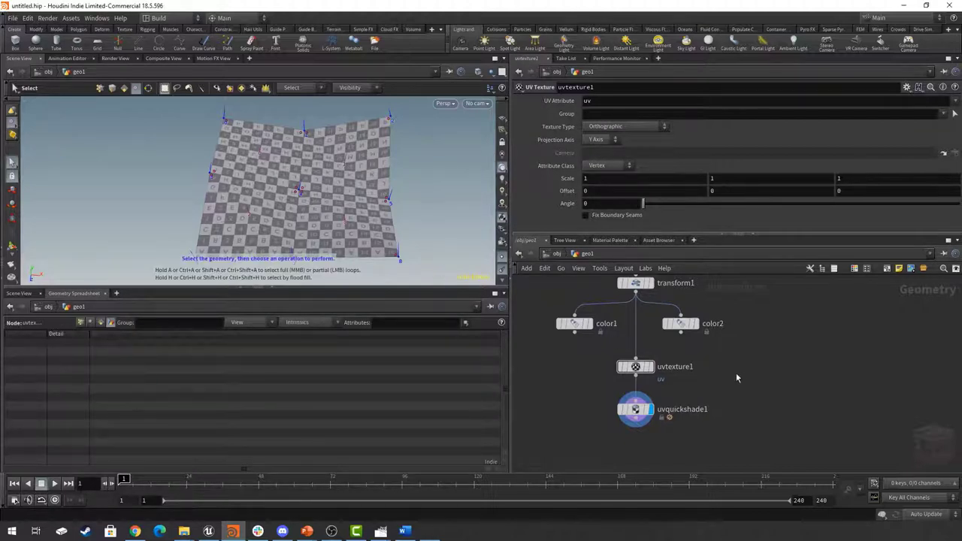
pyautogui.moveTo(735, 374); pyautogui.dragTo(729, 377, button='middle')
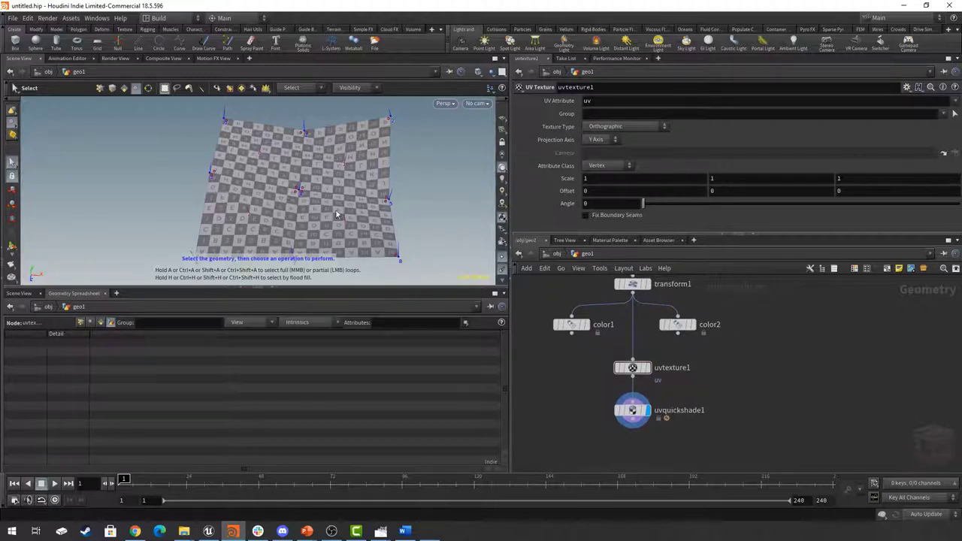
pyautogui.click(632, 412)
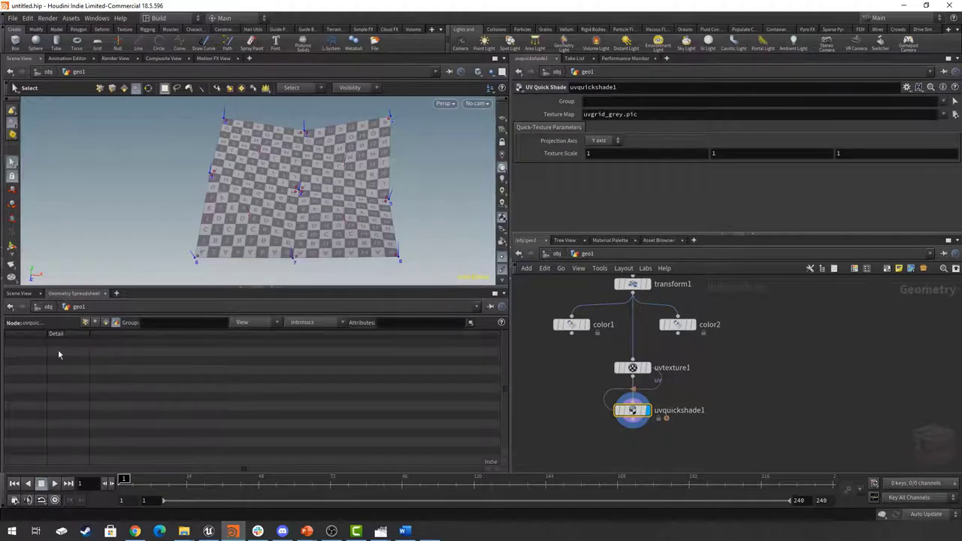
pyautogui.click(322, 322)
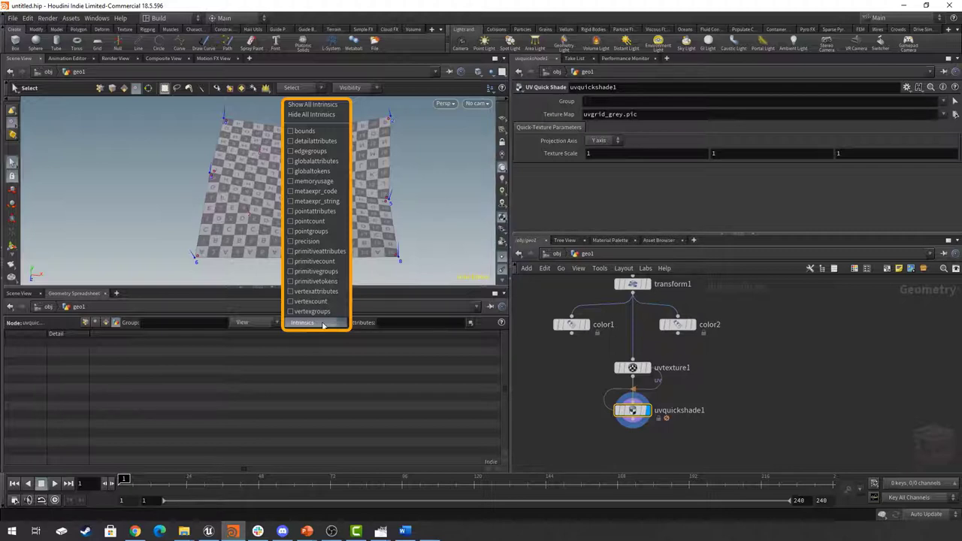
pyautogui.click(305, 132)
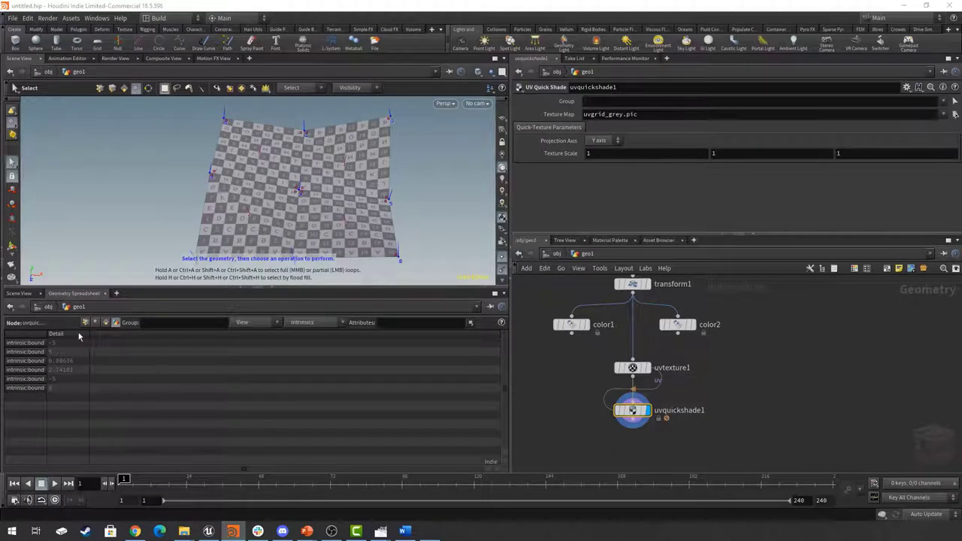
pyautogui.moveTo(46, 334); pyautogui.dragTo(141, 337)
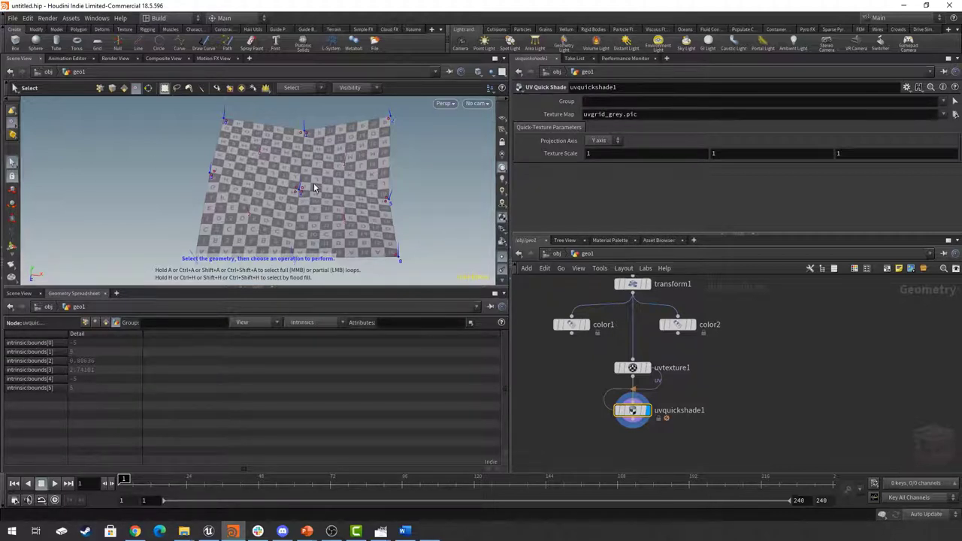
# Add a Bound node below uvquickshade1 and wire it to uvquickshade1's output
pyautogui.press('Escape')
pyautogui.moveTo(317, 190)
pyautogui.mouseDown()
pyautogui.moveTo(286, 179)
pyautogui.moveTo(336, 169)
pyautogui.moveTo(300, 167)
pyautogui.moveTo(307, 187)
pyautogui.moveTo(323, 188)
pyautogui.mouseUp()
pyautogui.press('s')
pyautogui.moveTo(770, 419); pyautogui.dragTo(768, 399, button='middle')
pyautogui.press('Tab')
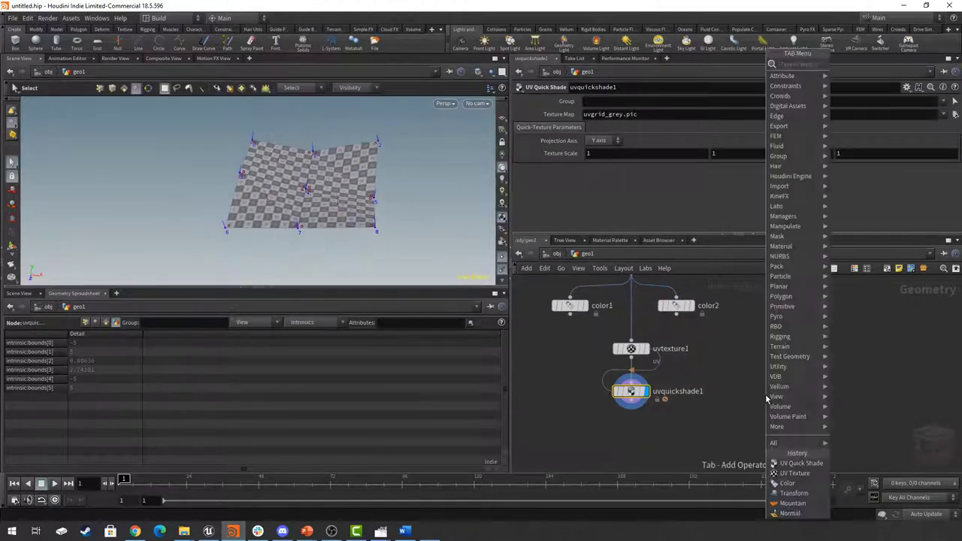
pyautogui.write('bound')
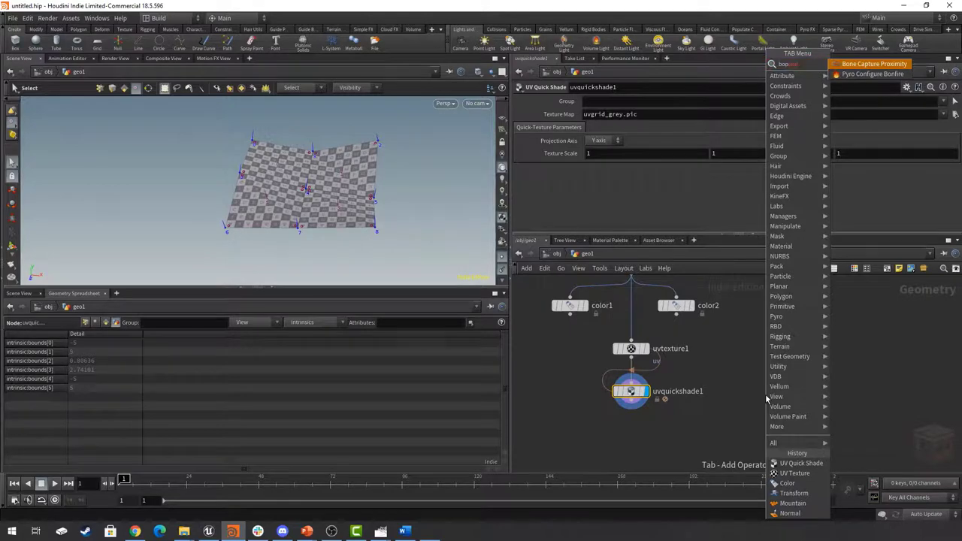
pyautogui.press('Return')
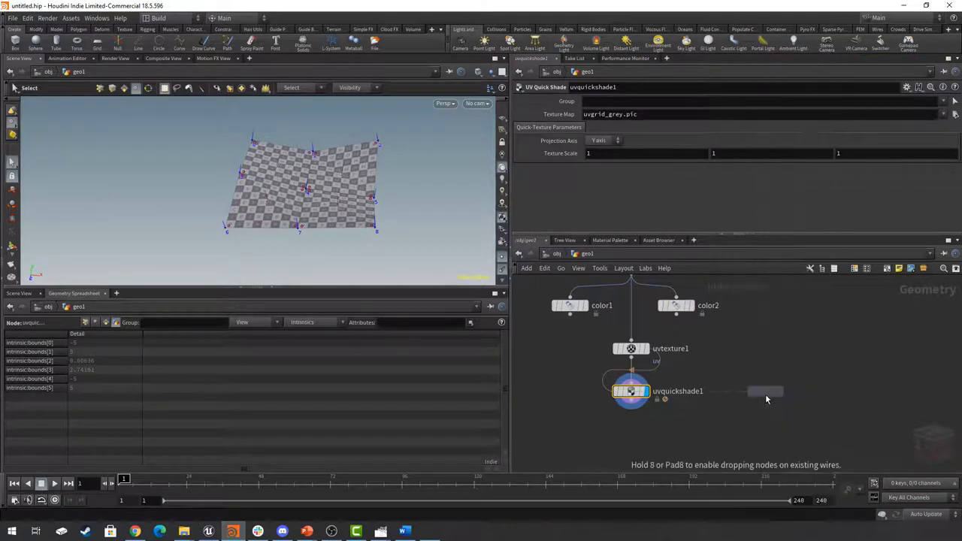
pyautogui.click(628, 433)
pyautogui.click(632, 403)
pyautogui.click(643, 434)
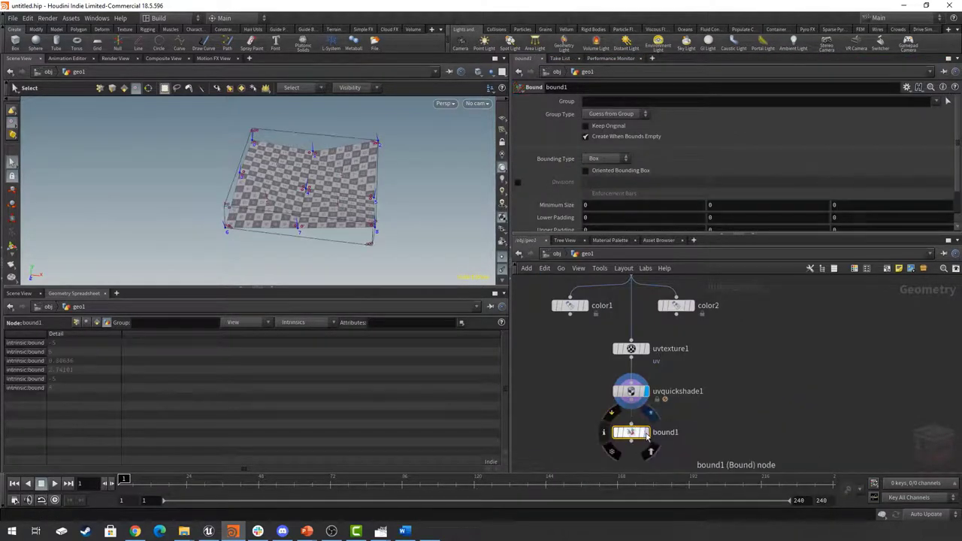
# Examine the bounding box around the grid in the viewport and the available detail intrinsics of bound1
pyautogui.press('Escape')
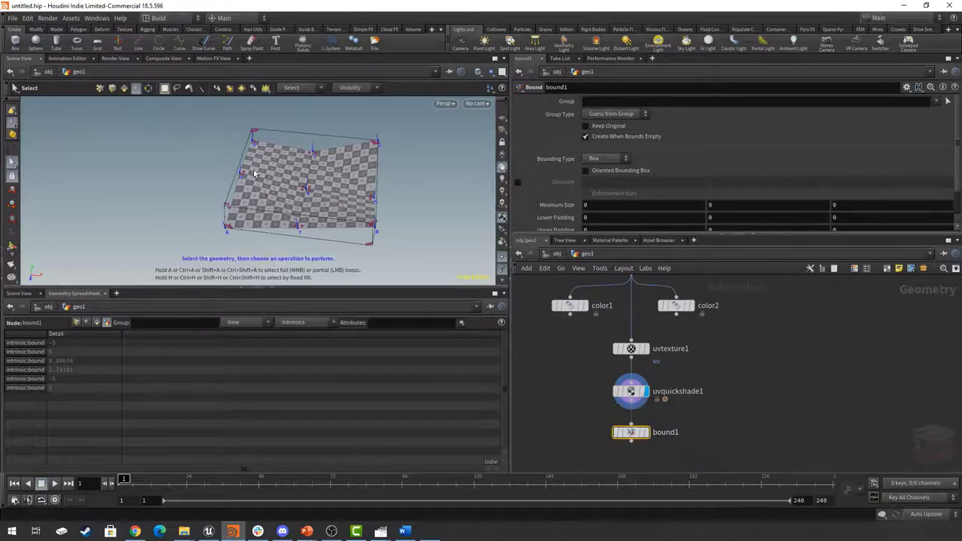
pyautogui.moveTo(300, 173); pyautogui.dragTo(323, 225)
pyautogui.press('Escape')
pyautogui.click(309, 324)
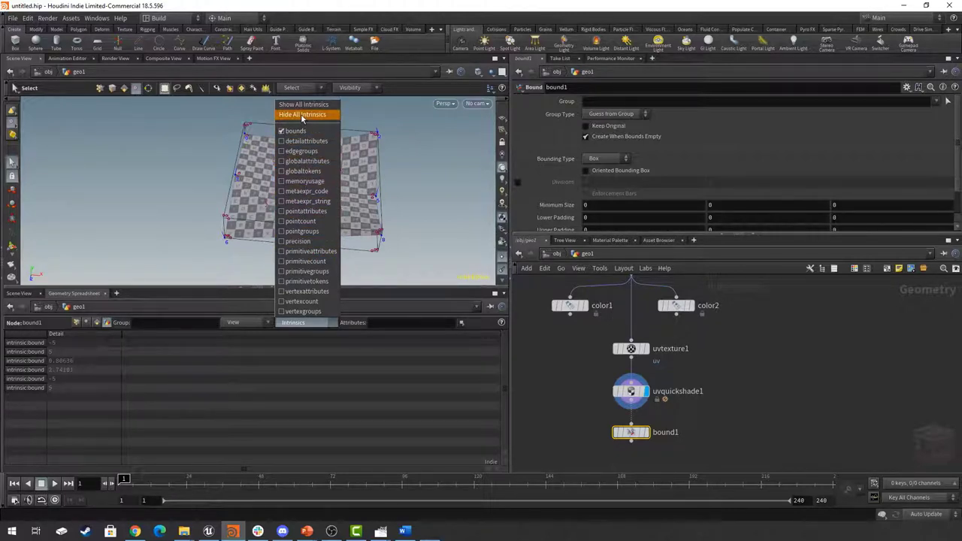
pyautogui.click(311, 322)
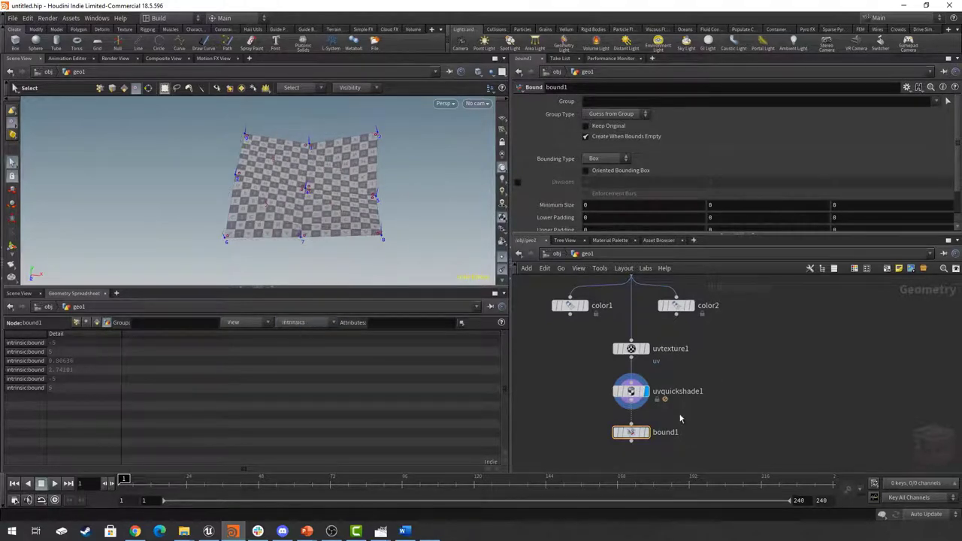
# Display color2 and rearrange the network, moving uvtexture1, uvquickshade1 and bound1 aside and placing color2 directly below transform1
pyautogui.moveTo(645, 433); pyautogui.dragTo(683, 434)
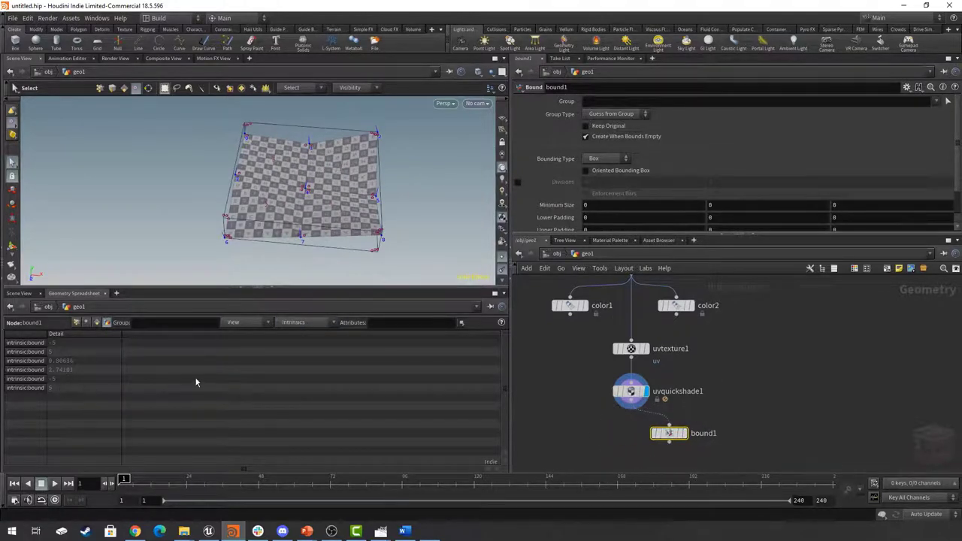
pyautogui.click(567, 426)
pyautogui.scroll(-3, 568, 421)
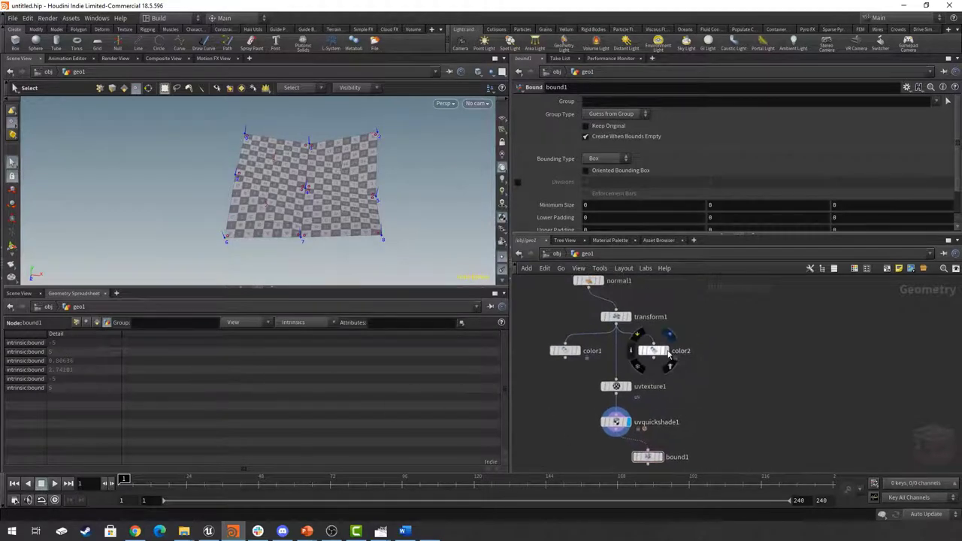
pyautogui.click(665, 350)
pyautogui.moveTo(695, 472); pyautogui.dragTo(745, 389)
pyautogui.moveTo(657, 358); pyautogui.dragTo(618, 373)
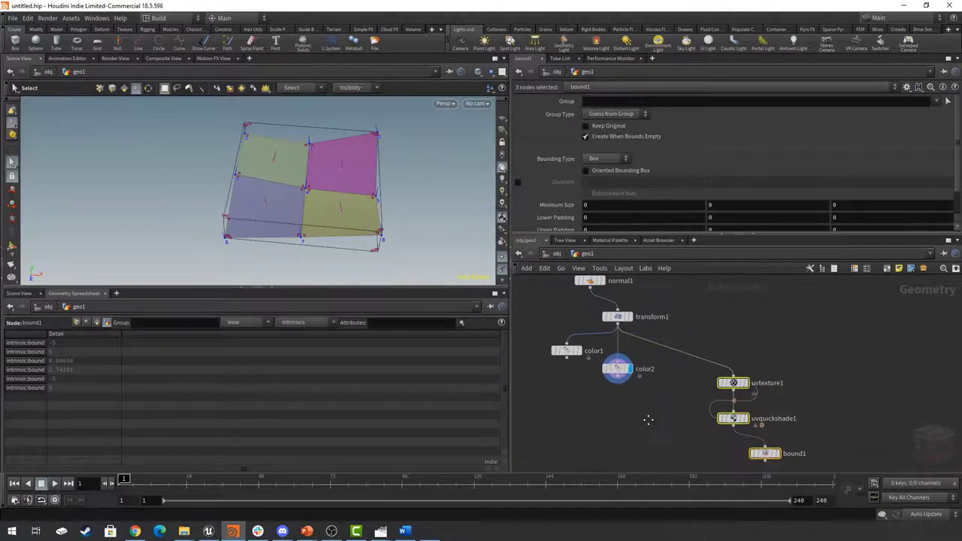
pyautogui.scroll(2, 642, 394)
pyautogui.click(637, 399)
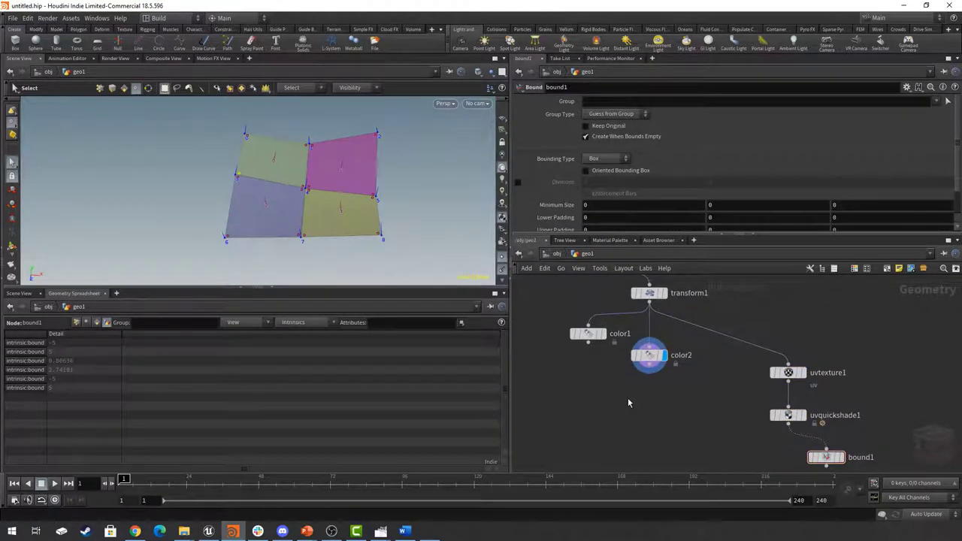
# Add an Attribute Promote node below color2, wire it to color2's output and display it
pyautogui.press('Tab')
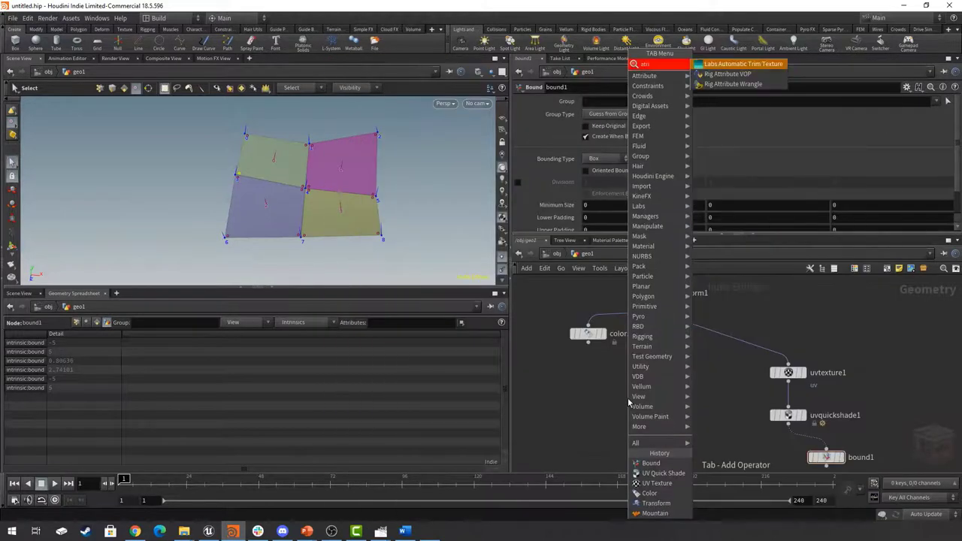
pyautogui.press('Escape')
pyautogui.press('Tab')
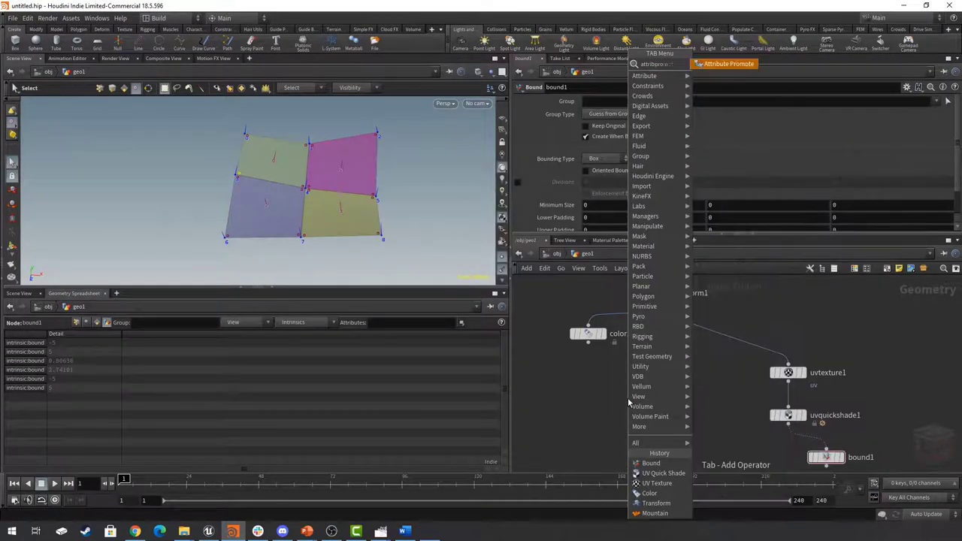
pyautogui.press('Return')
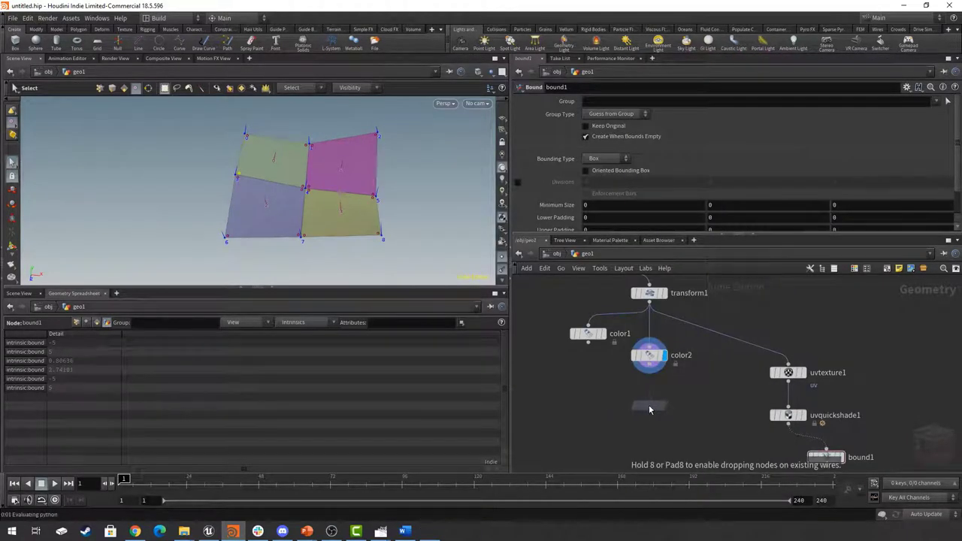
pyautogui.click(651, 407)
pyautogui.click(649, 366)
pyautogui.click(649, 398)
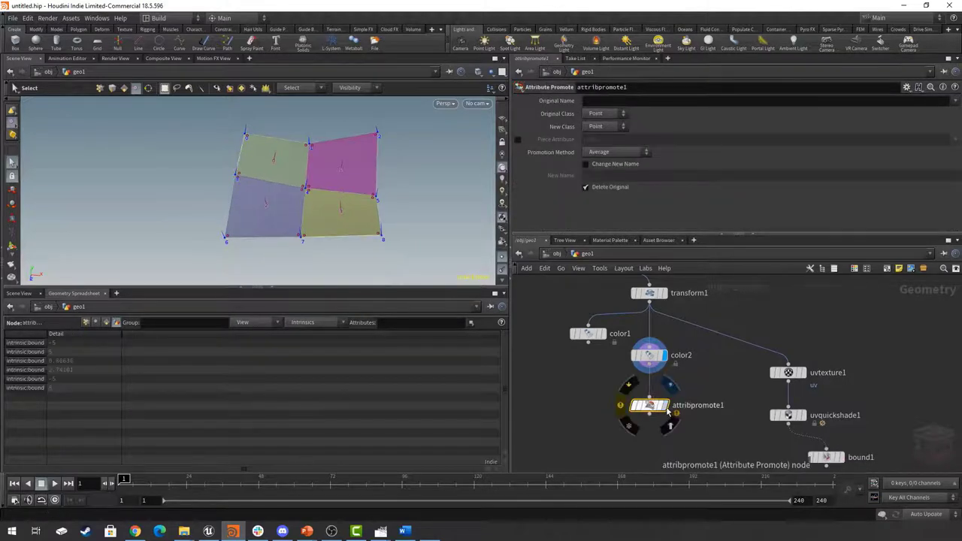
pyautogui.click(670, 386)
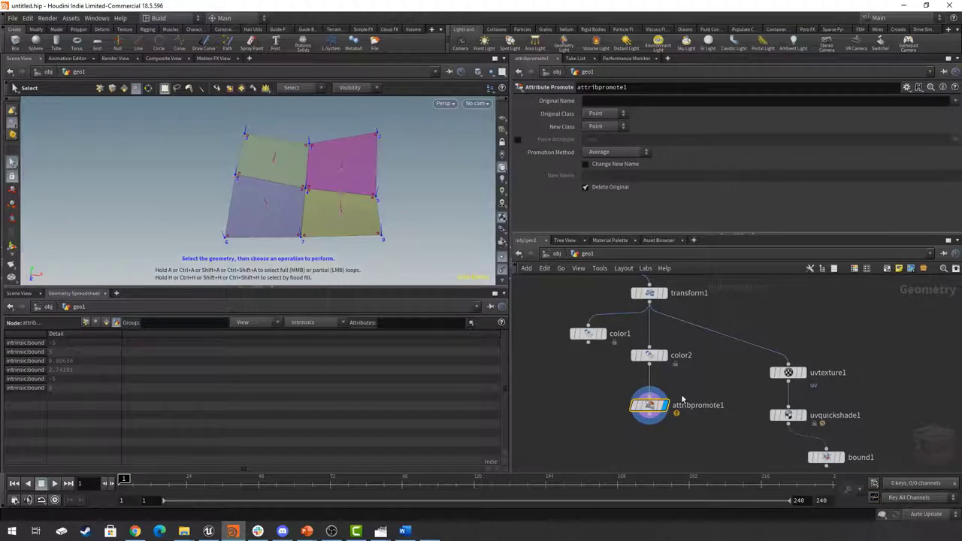
# List the primitive attributes in the geometry spreadsheet, and set attribpromote1's original class to Primitive and original name to Cd
pyautogui.click(108, 324)
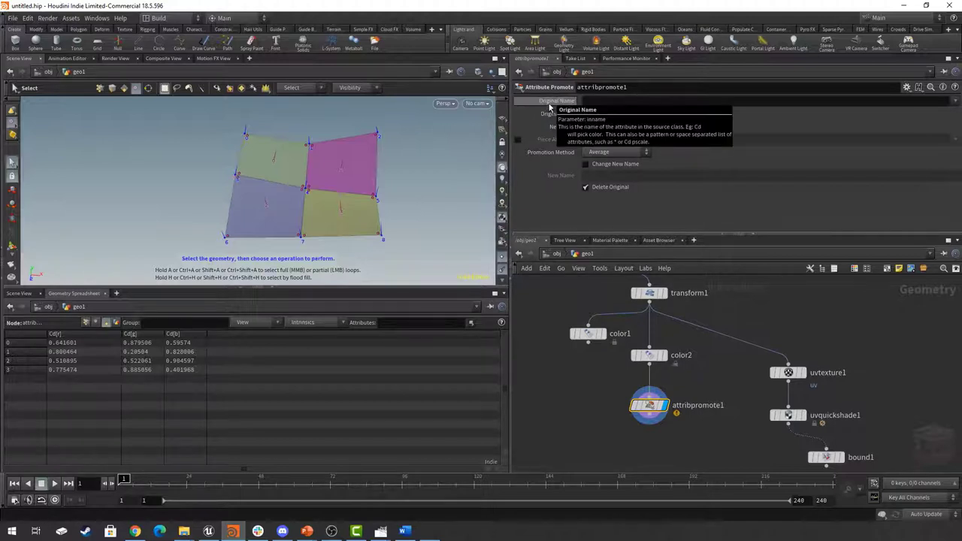
pyautogui.click(955, 101)
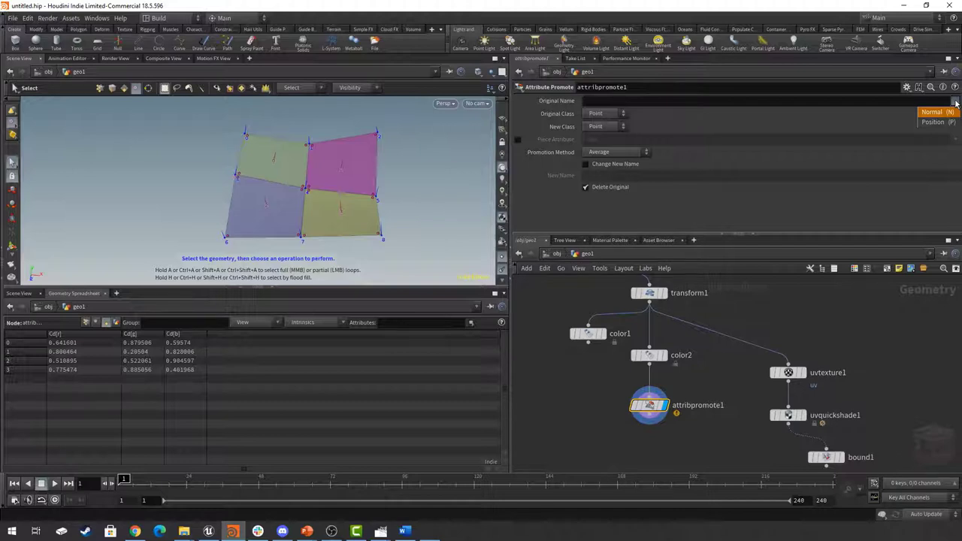
pyautogui.click(614, 114)
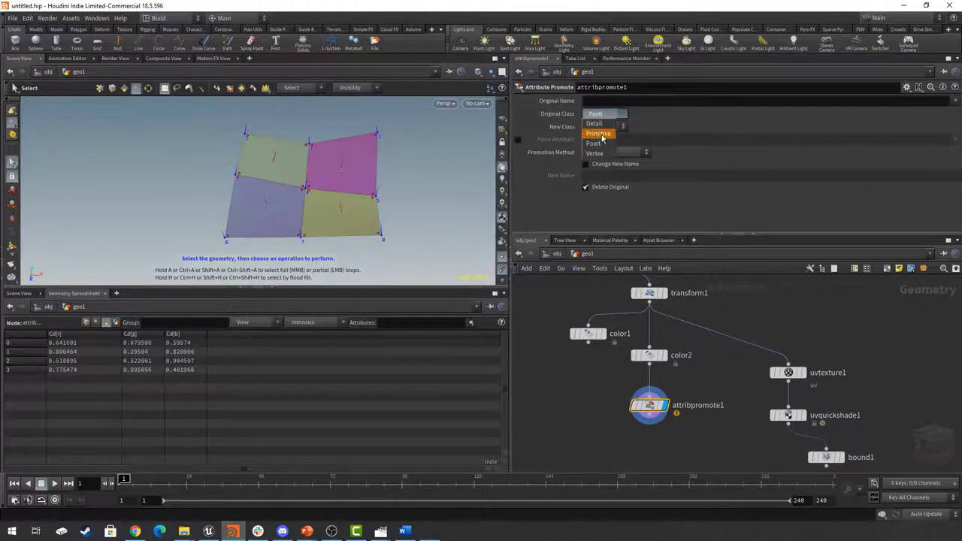
pyautogui.click(601, 134)
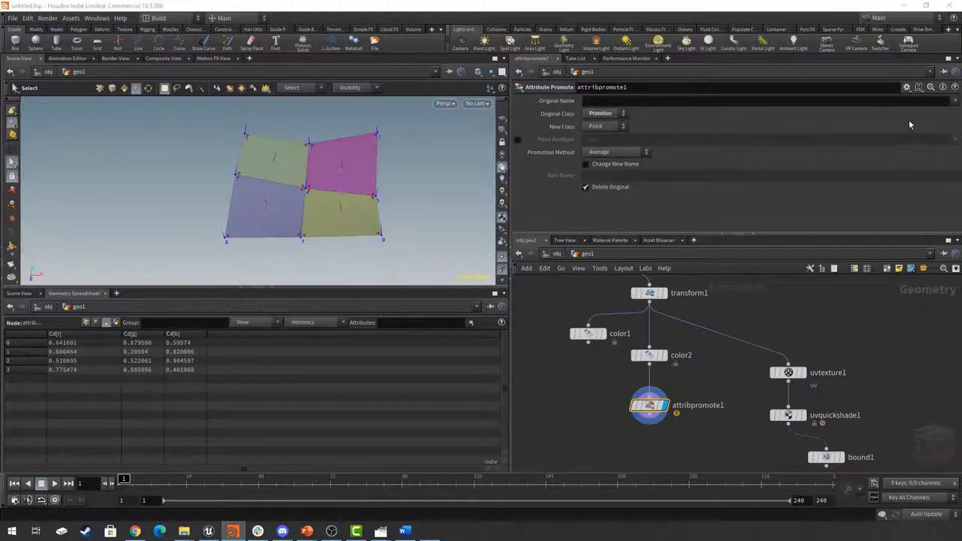
pyautogui.click(955, 103)
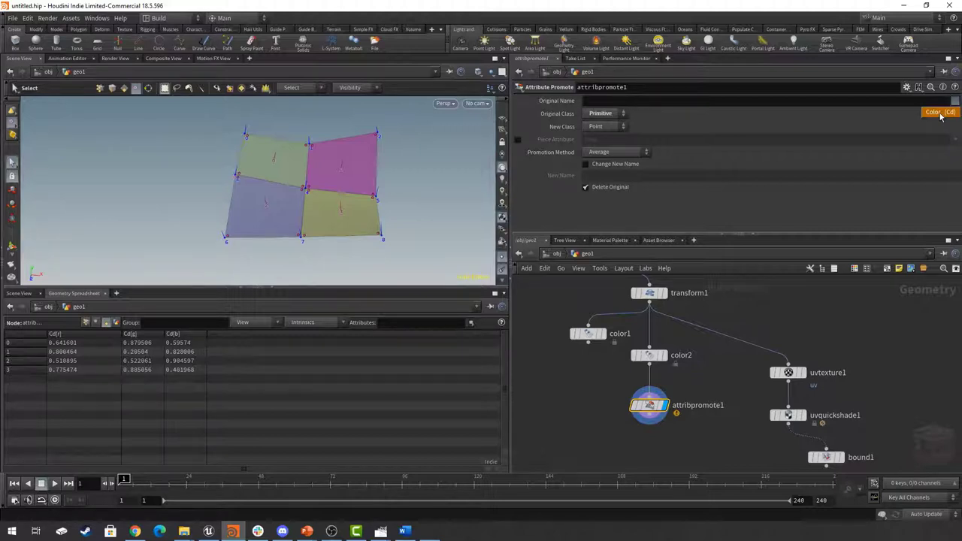
pyautogui.click(940, 114)
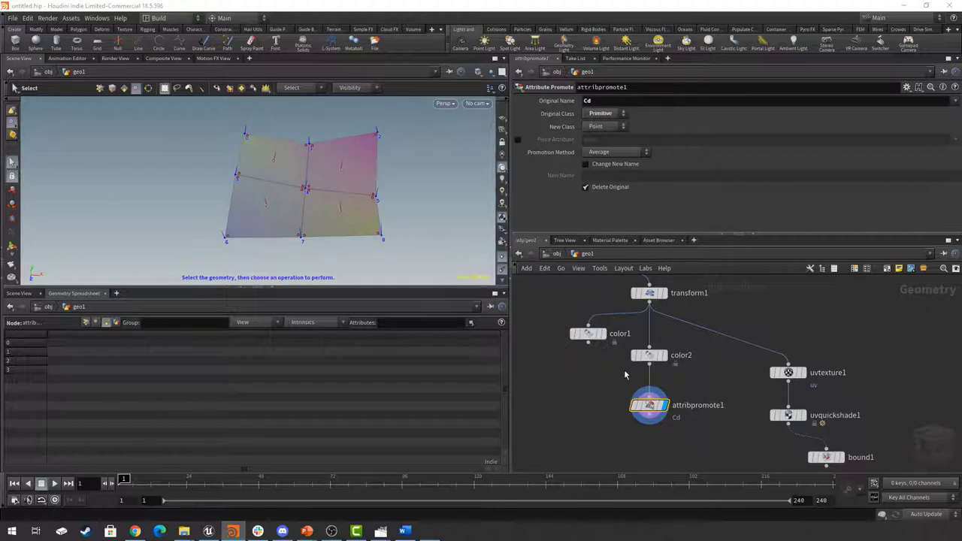
# Compare the viewport colours of color1 with those of attribpromote1 by displaying each node in turn
pyautogui.click(591, 336)
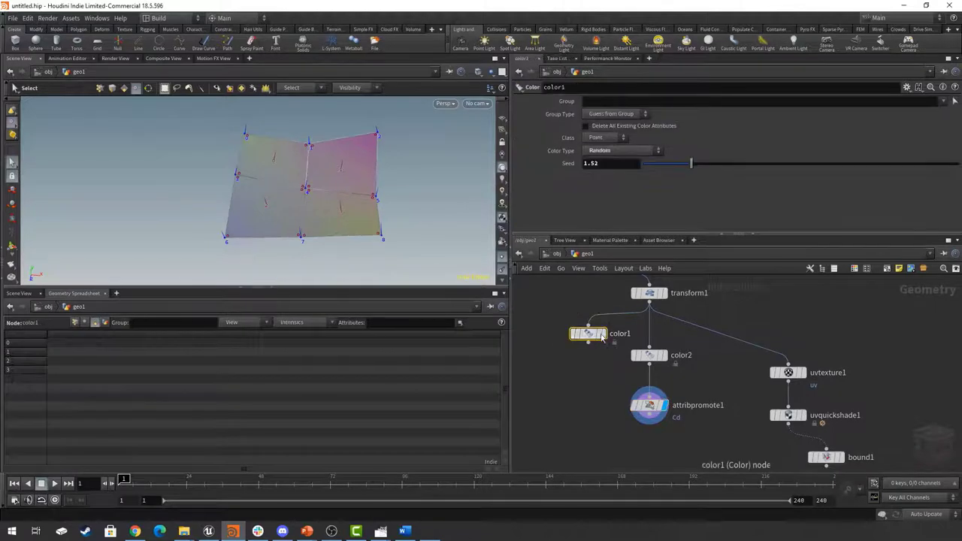
pyautogui.click(606, 314)
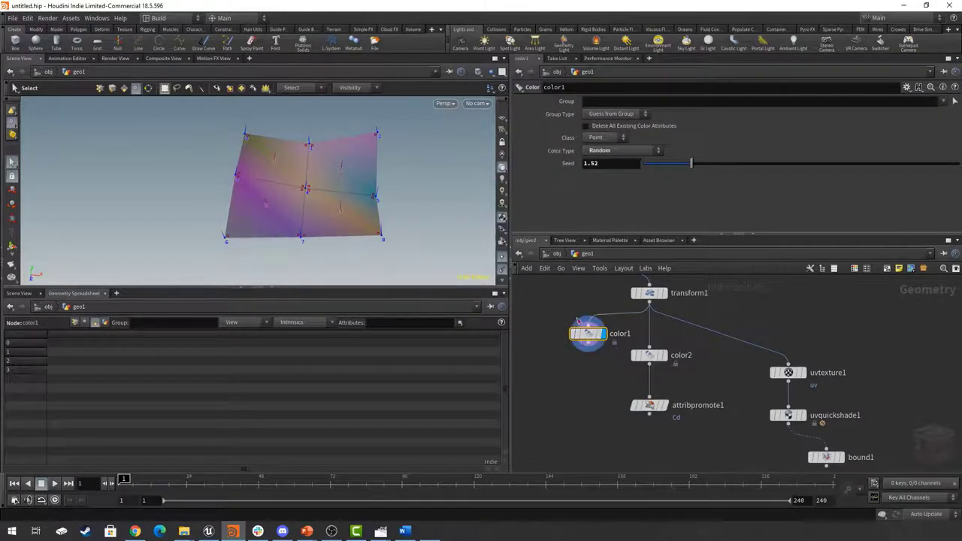
pyautogui.click(668, 387)
pyautogui.click(651, 410)
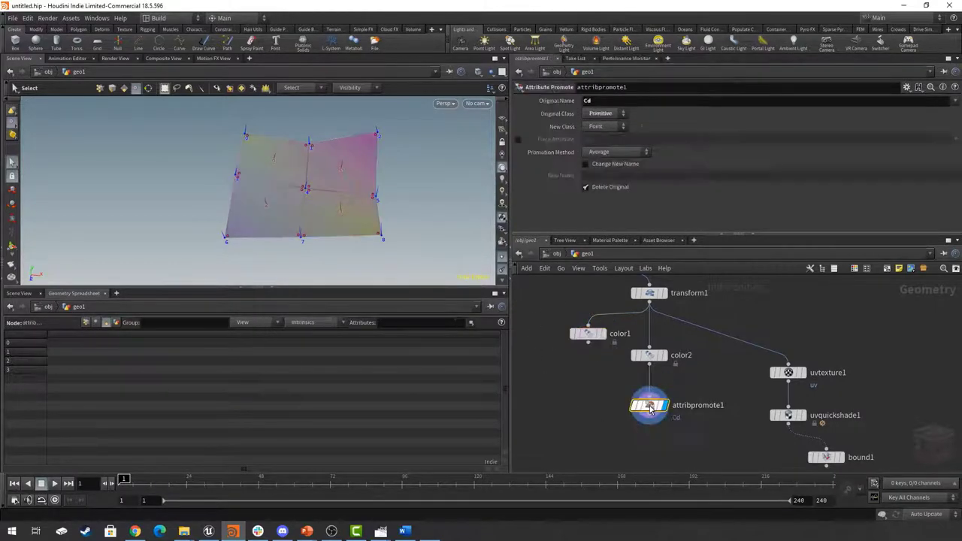
# Set the new class of attribpromote1 to Vertex and list the vertex attributes in the geometry spreadsheet
pyautogui.click(603, 127)
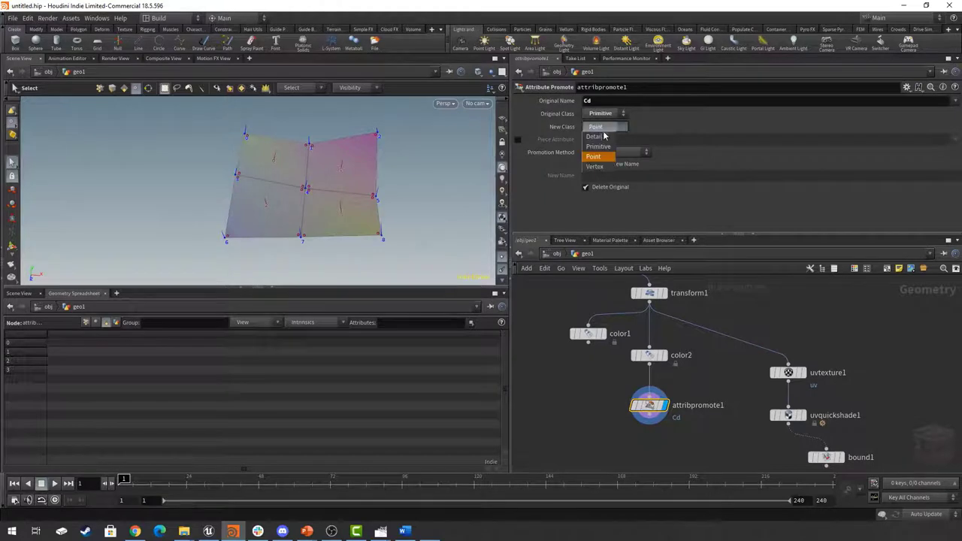
pyautogui.click(598, 169)
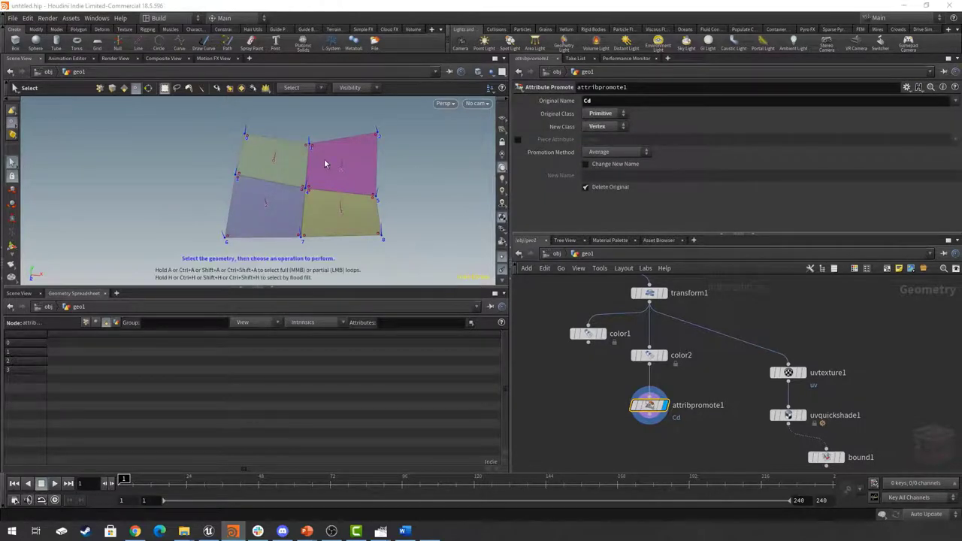
pyautogui.click(96, 323)
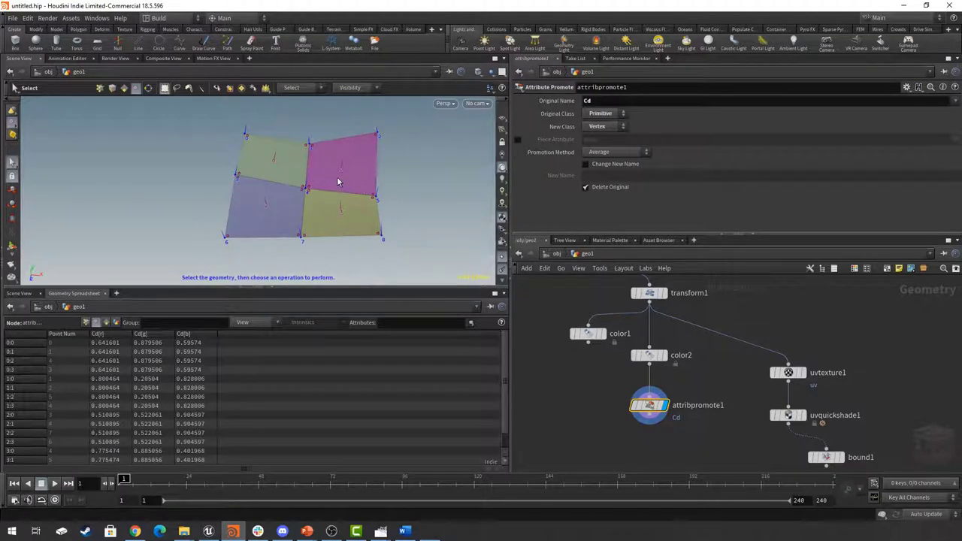
# Add an Attribute Create node below colorPrim, wire it to colorPrim's output and display it
pyautogui.scroll(-3, 712, 444)
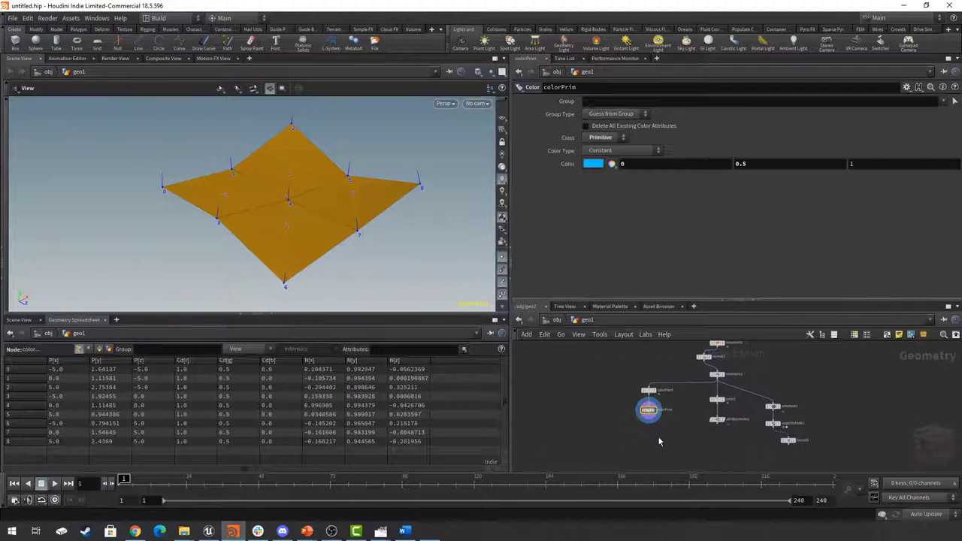
pyautogui.scroll(3, 651, 446)
pyautogui.moveTo(650, 446); pyautogui.dragTo(660, 426, button='middle')
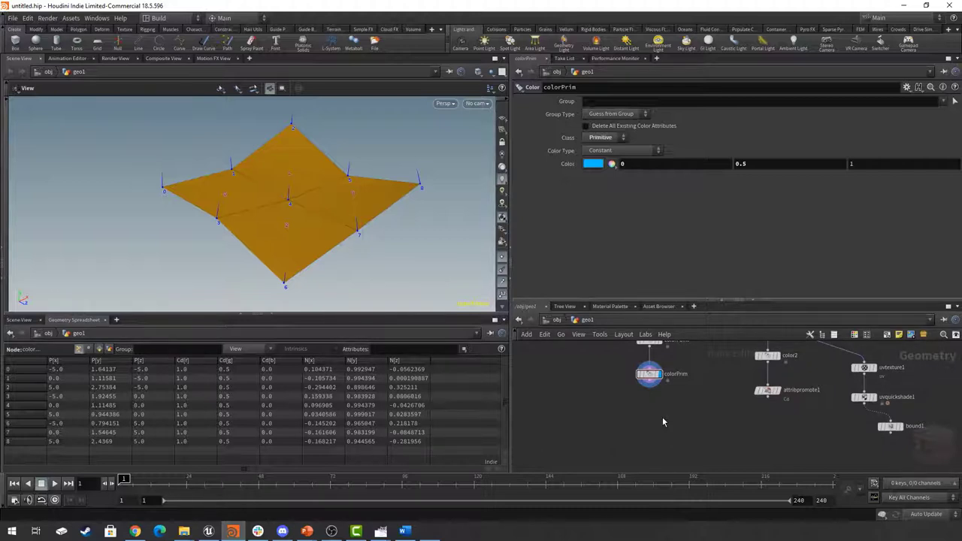
pyautogui.press('Tab')
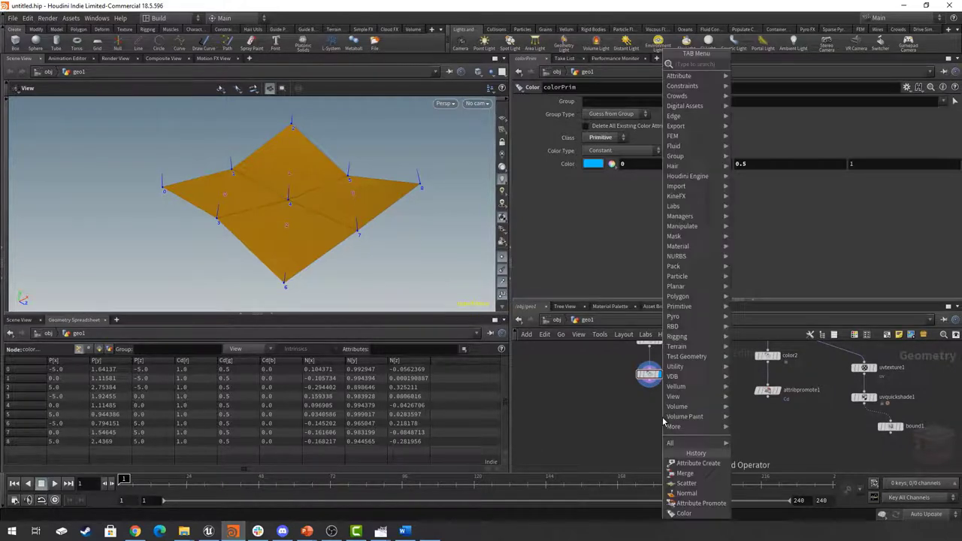
pyautogui.write('attr')
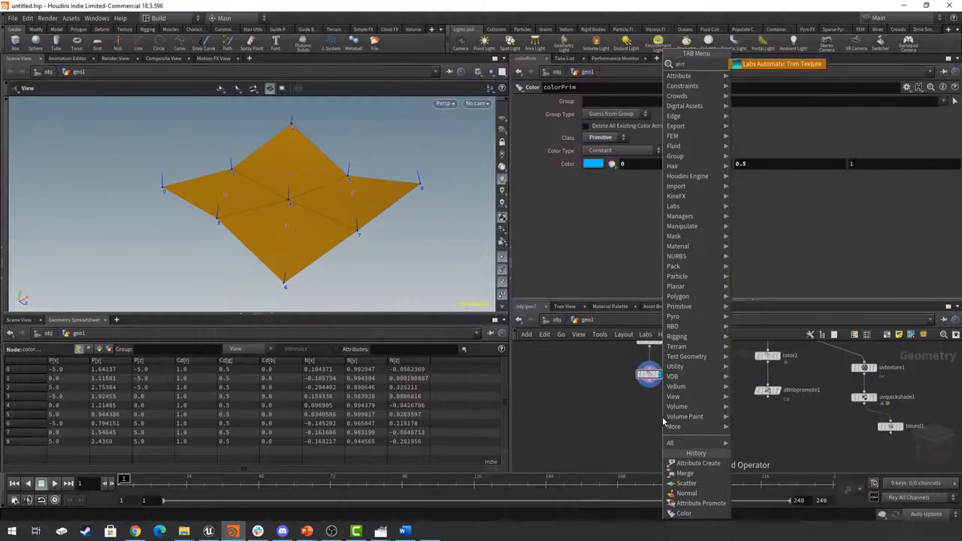
pyautogui.press('BackSpace')
pyautogui.write('ib')
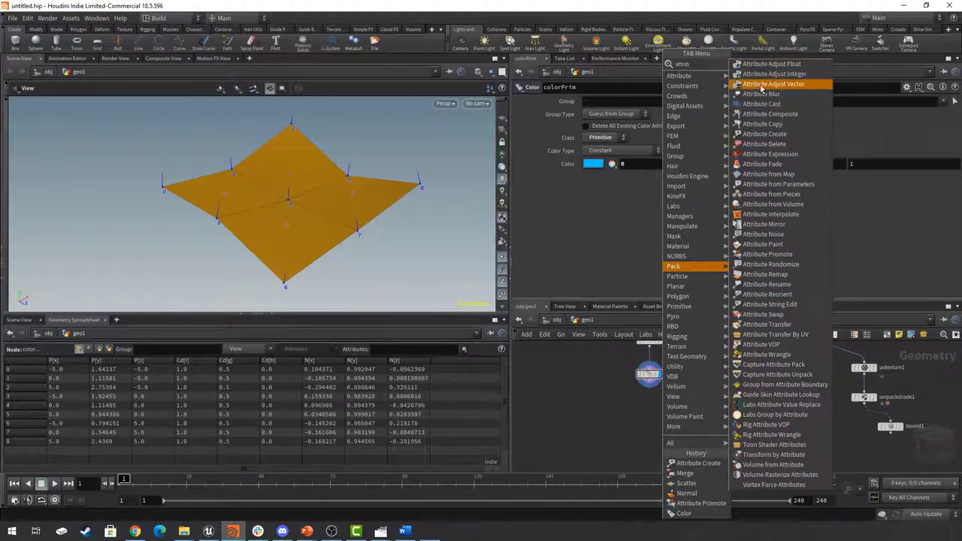
pyautogui.write('create')
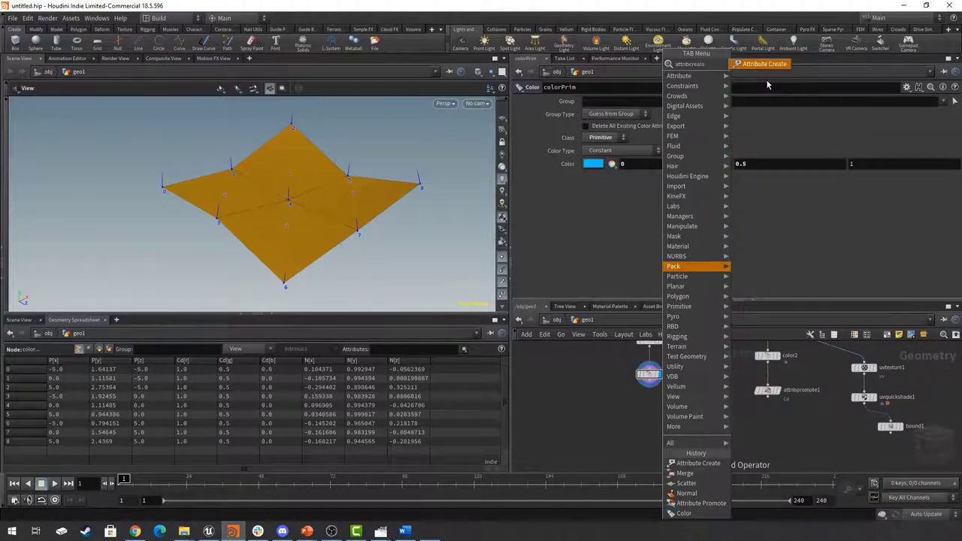
pyautogui.press('Return')
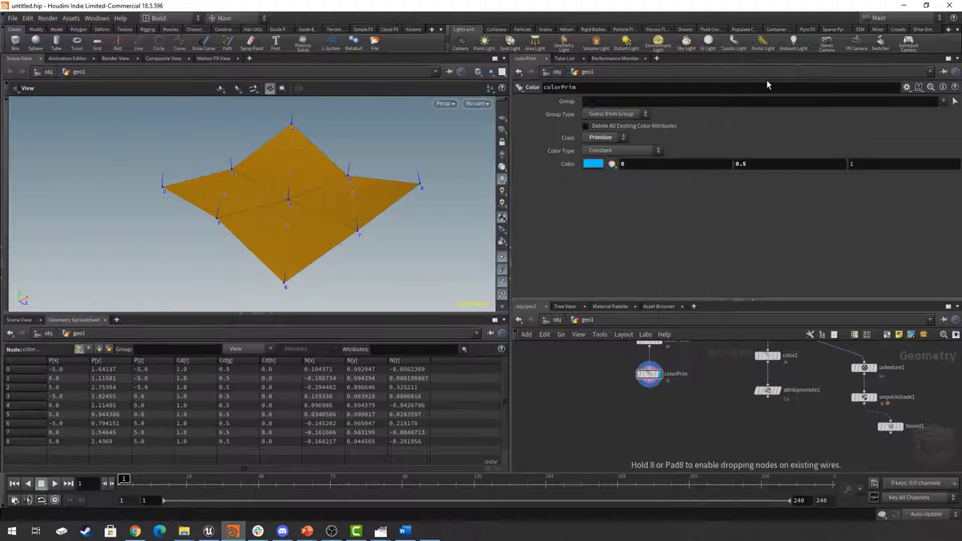
pyautogui.click(651, 416)
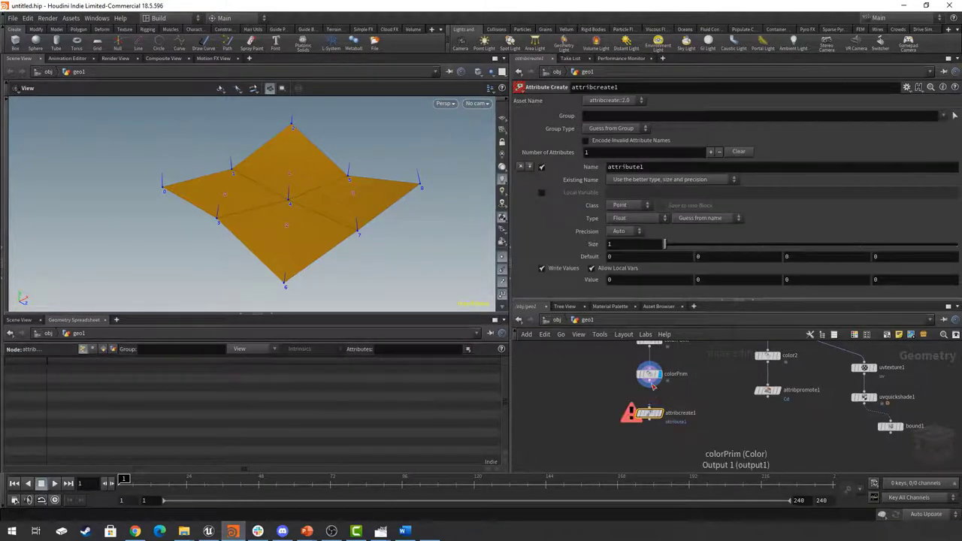
pyautogui.click(665, 404)
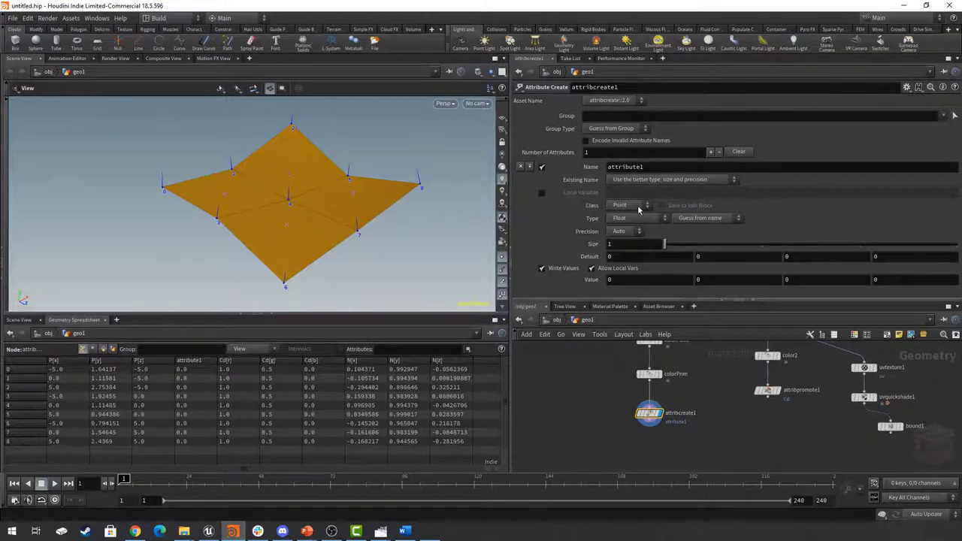
# Try the Primitive class for attribute1, check the primitive and point lists in the geometry spreadsheet, and return the class to Point
pyautogui.click(638, 208)
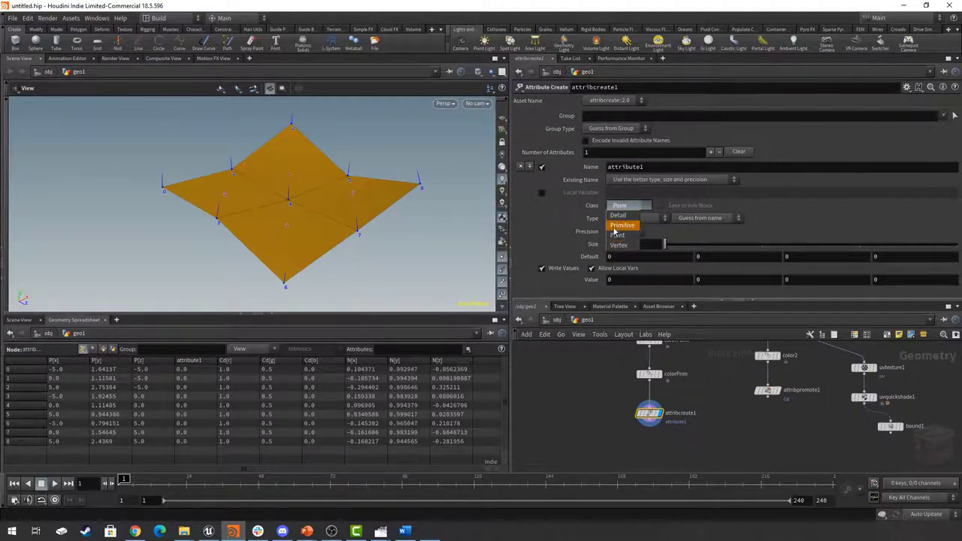
pyautogui.click(623, 225)
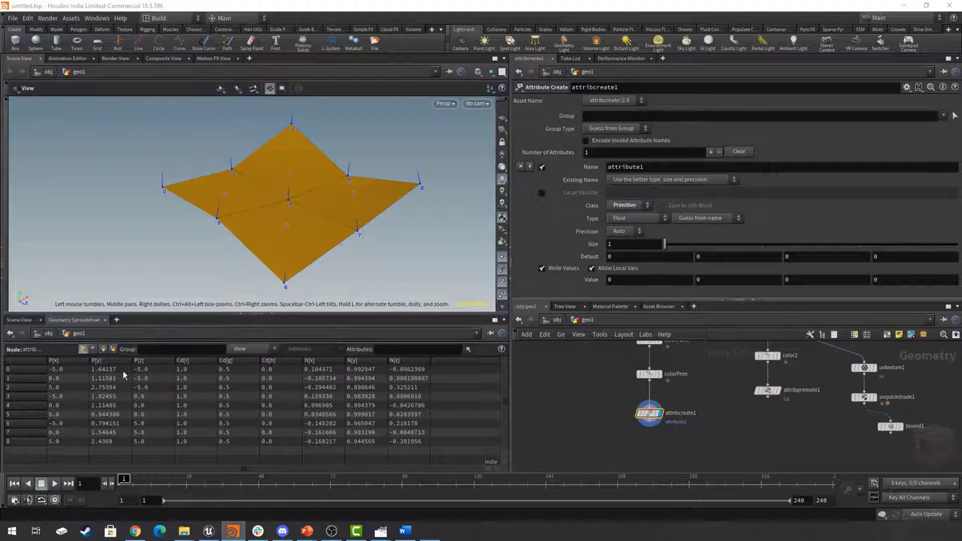
pyautogui.click(103, 350)
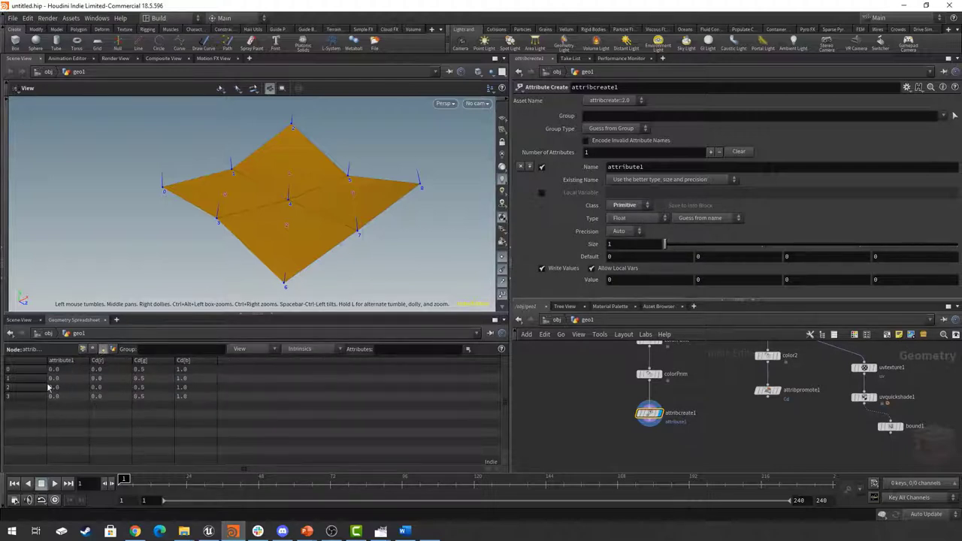
pyautogui.click(83, 350)
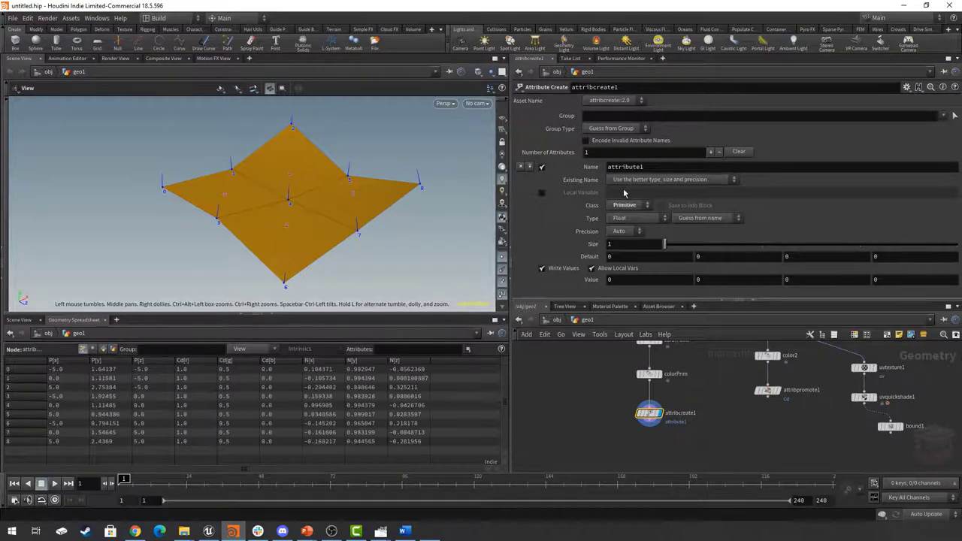
pyautogui.click(624, 206)
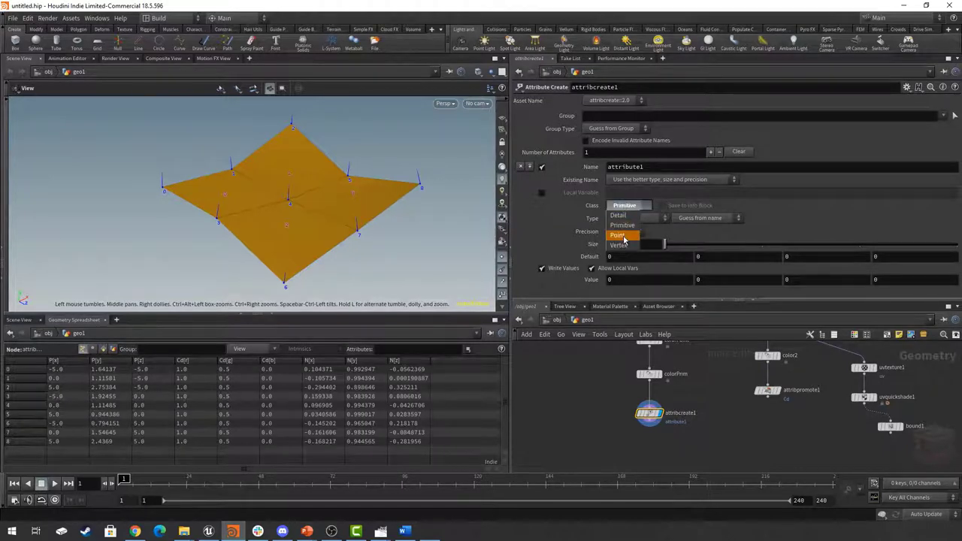
pyautogui.click(617, 236)
# Review the attribute type options keeping Float, raise attribute1's size to 4 and return it to 1
pyautogui.click(644, 219)
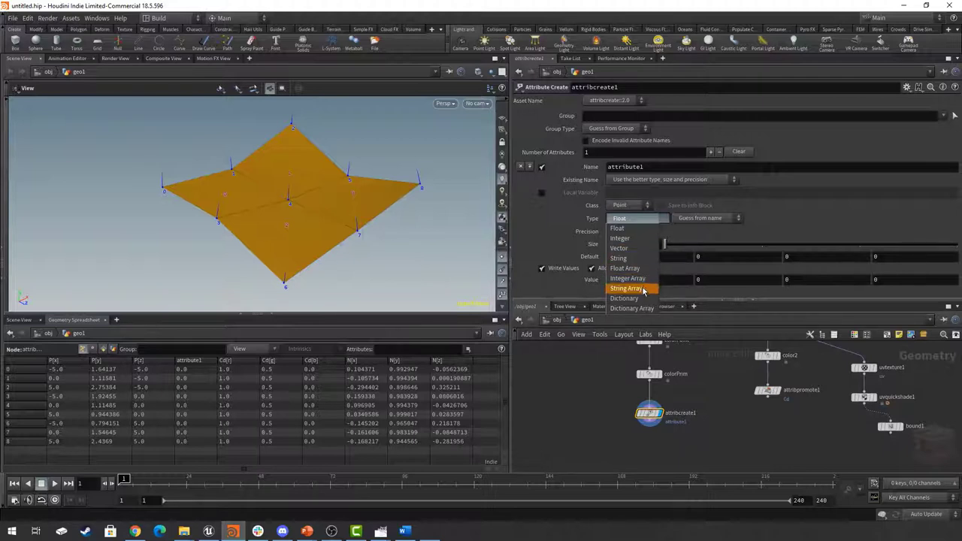
pyautogui.click(637, 224)
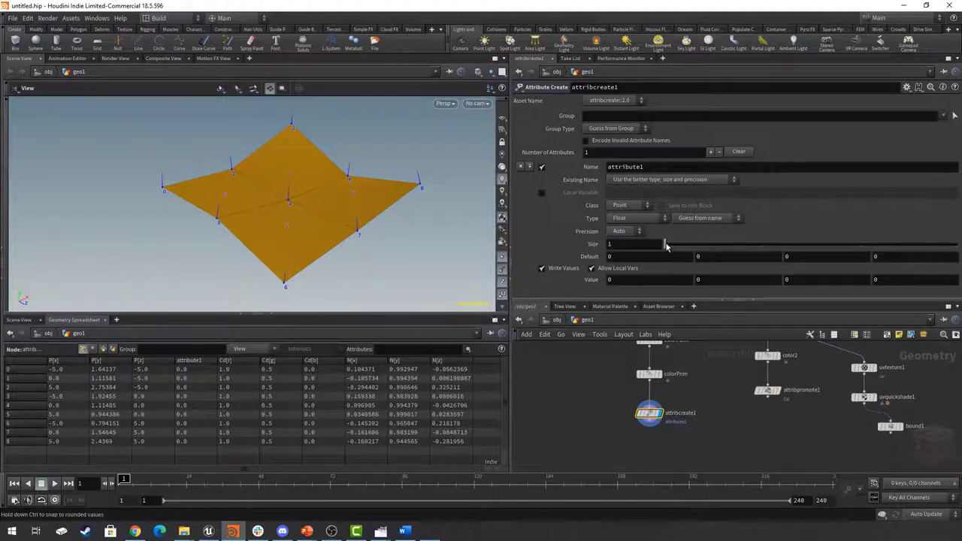
pyautogui.moveTo(667, 245); pyautogui.dragTo(933, 242)
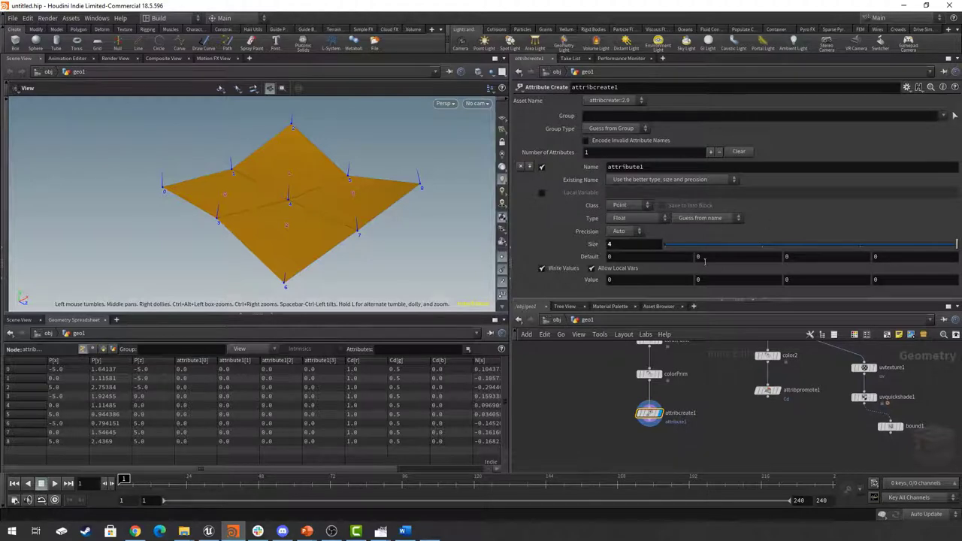
pyautogui.moveTo(857, 246); pyautogui.dragTo(660, 247)
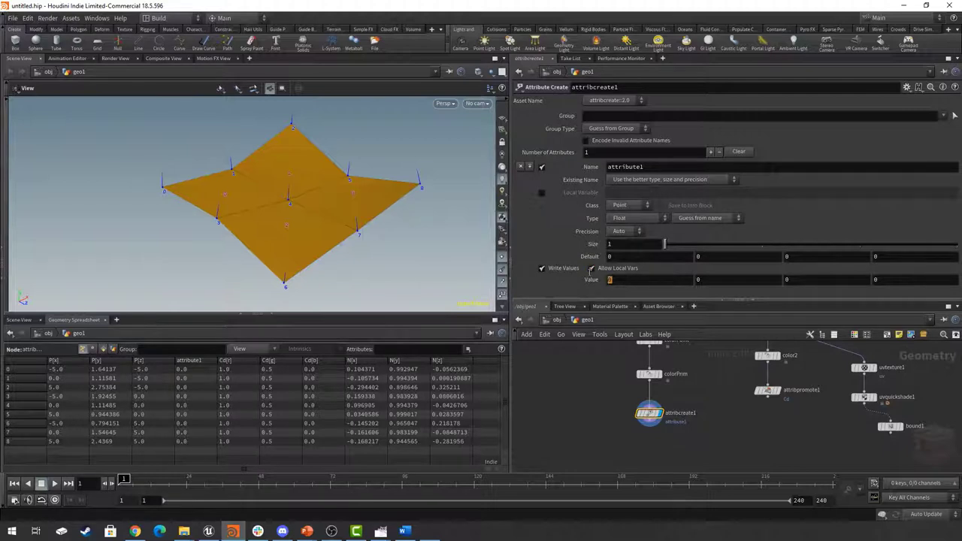
# Set the first value of attribute1 to 5 and rename the attribute my_Float
pyautogui.click(609, 280)
pyautogui.press('Return')
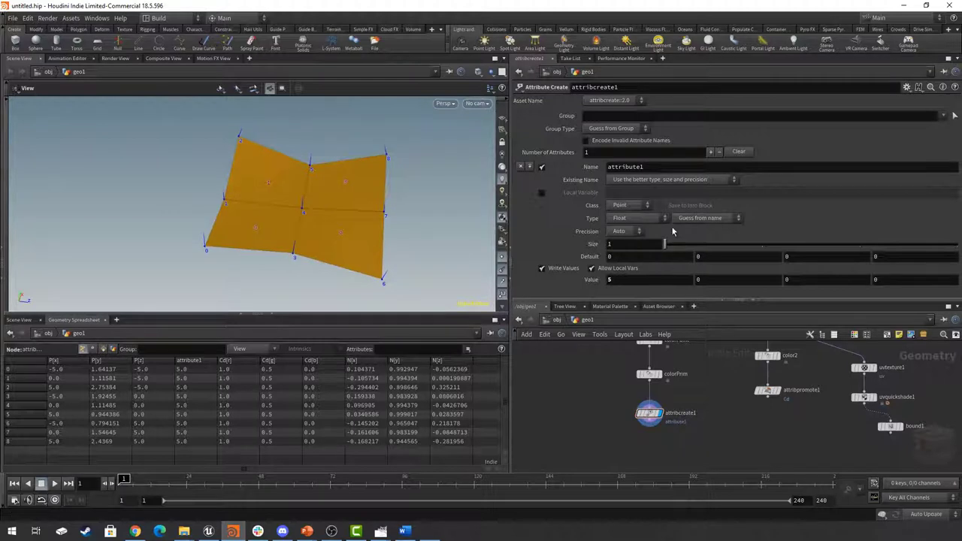
pyautogui.doubleClick(610, 167)
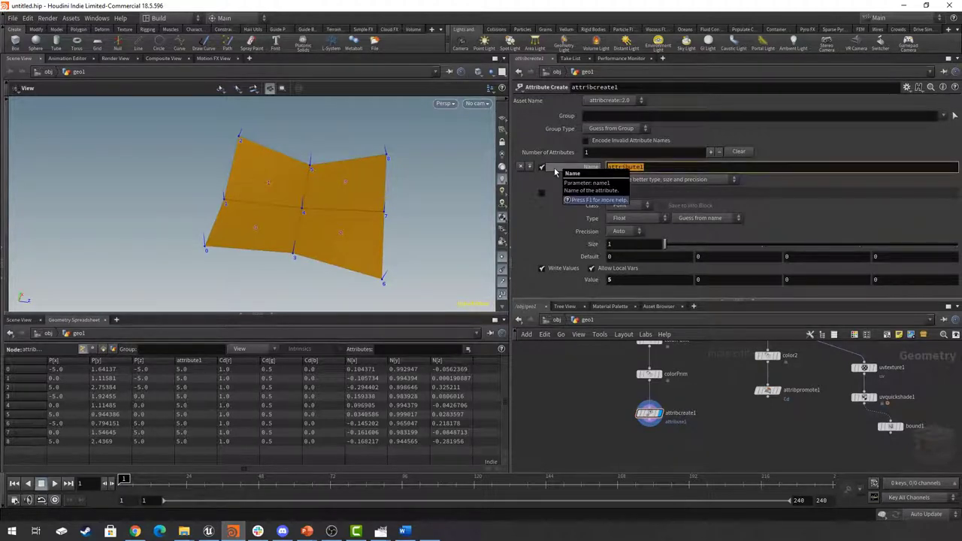
pyautogui.write('mv')
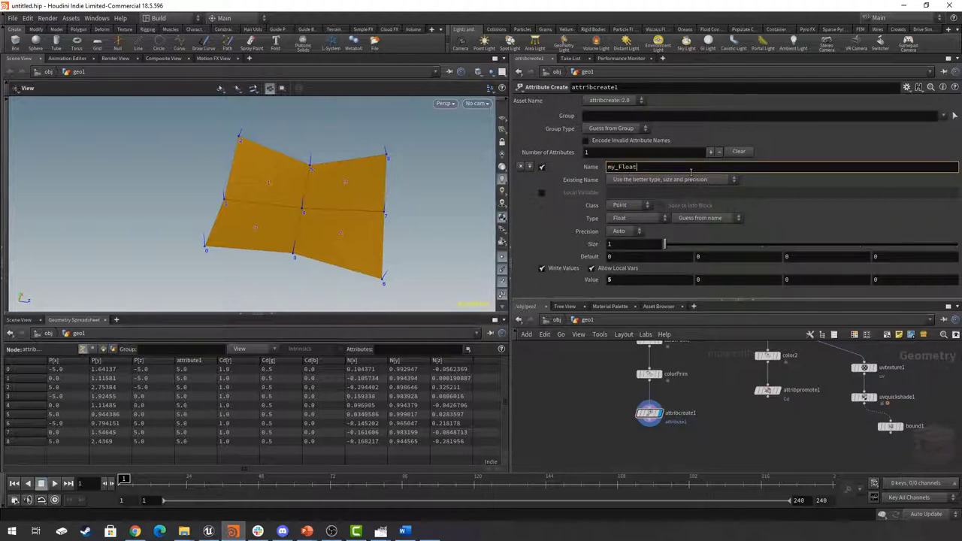
pyautogui.press('Return')
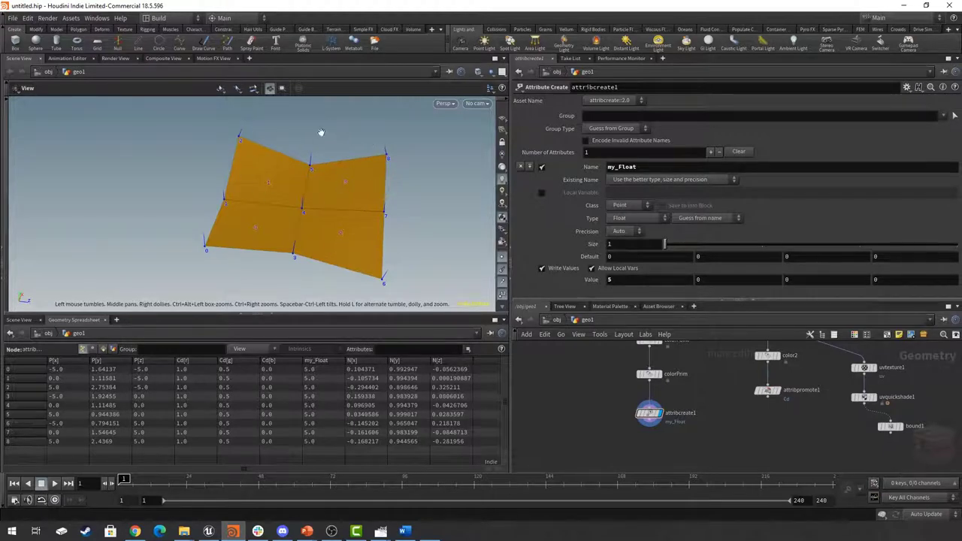
# Open the viewport's display options and add a Marker visualizer to the common visualizers
pyautogui.moveTo(327, 187)
pyautogui.mouseDown()
pyautogui.moveTo(307, 170)
pyautogui.moveTo(328, 193)
pyautogui.mouseUp()
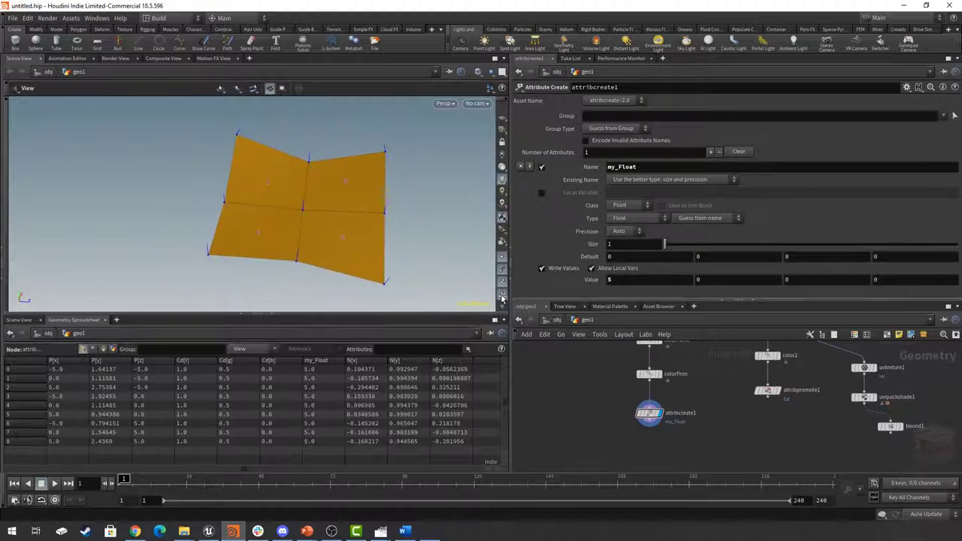
pyautogui.moveTo(342, 146); pyautogui.dragTo(297, 129)
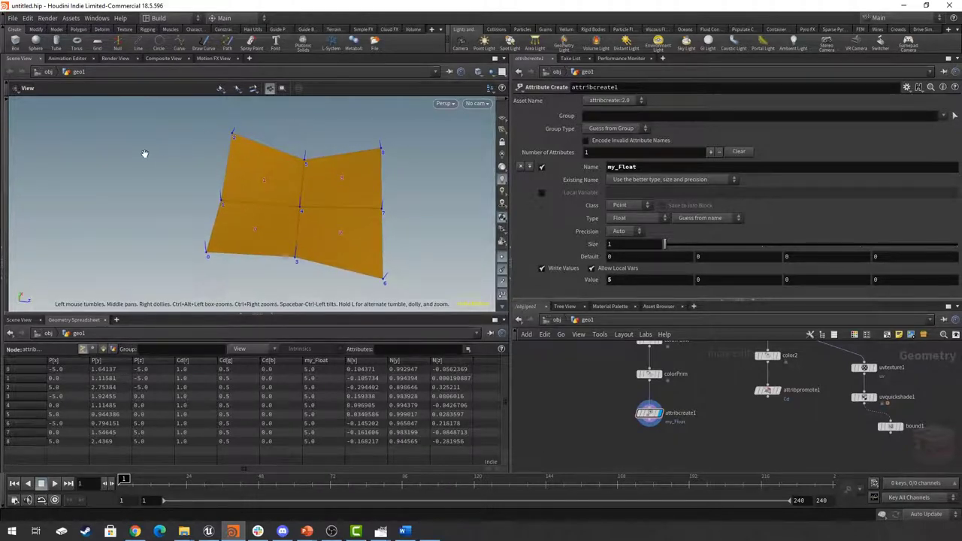
pyautogui.press('d')
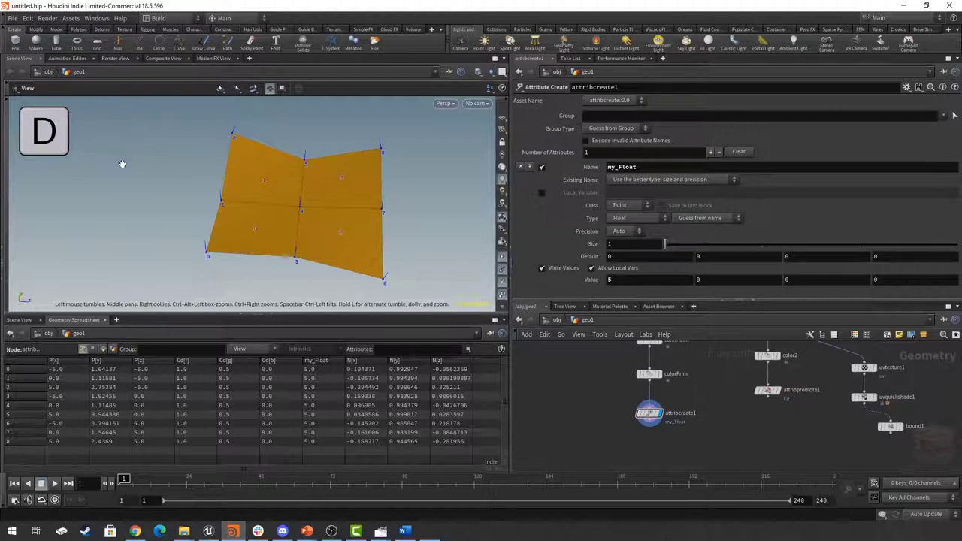
pyautogui.moveTo(522, 70); pyautogui.dragTo(518, 82)
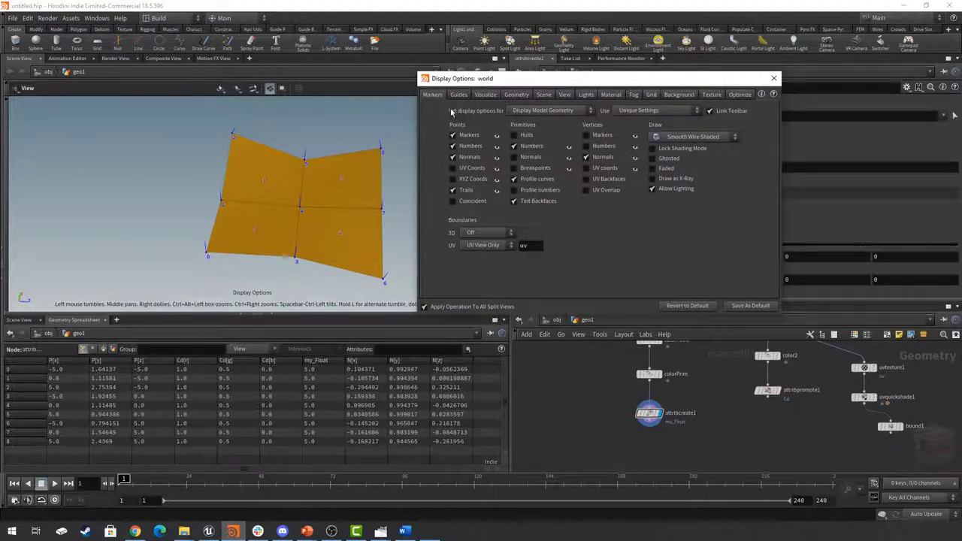
pyautogui.click(488, 98)
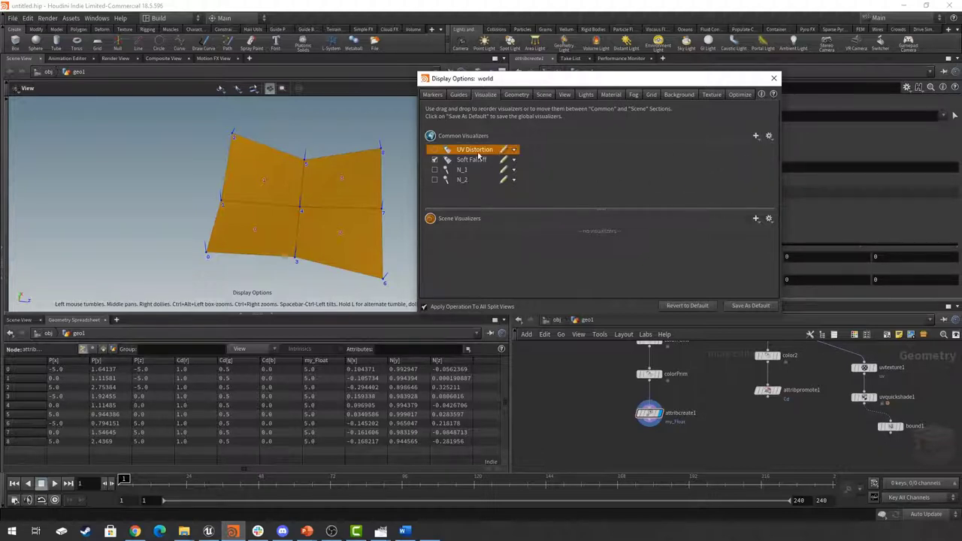
pyautogui.click(757, 136)
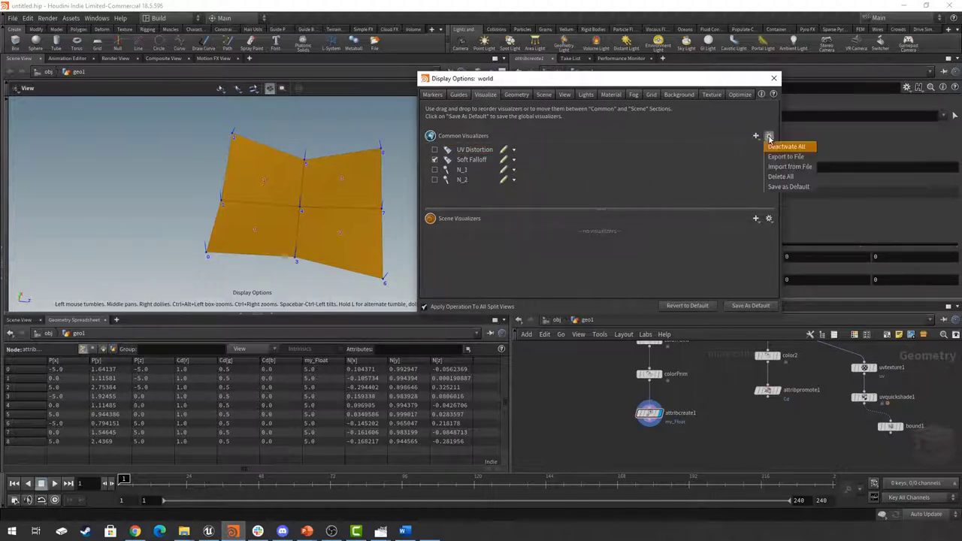
pyautogui.click(756, 137)
pyautogui.click(755, 137)
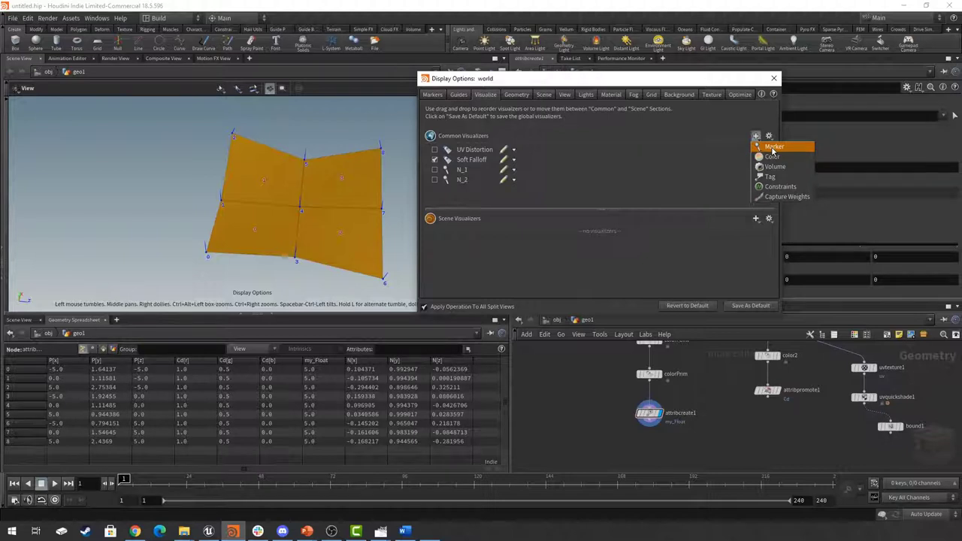
pyautogui.click(773, 147)
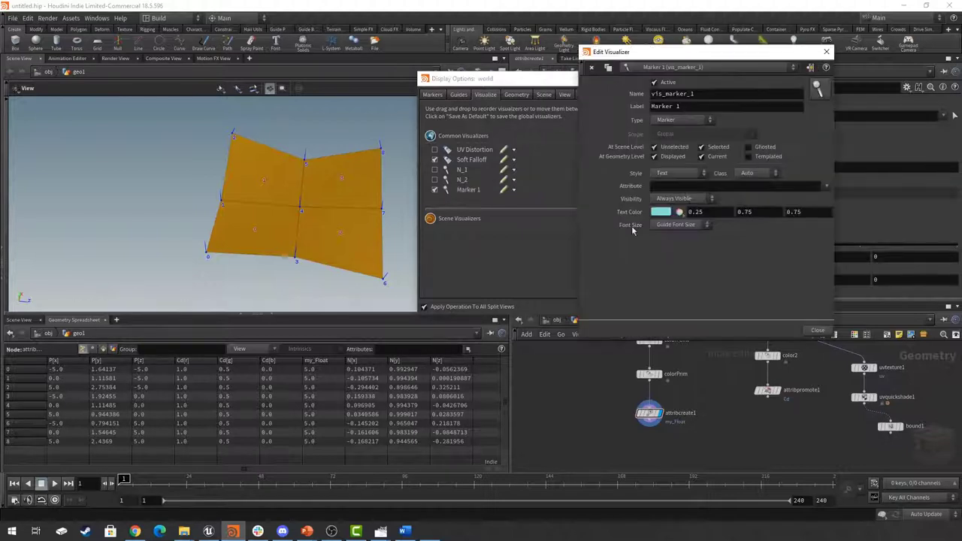
# Set both the name and the label of the new marker visualizer to my_Float
pyautogui.doubleClick(673, 94)
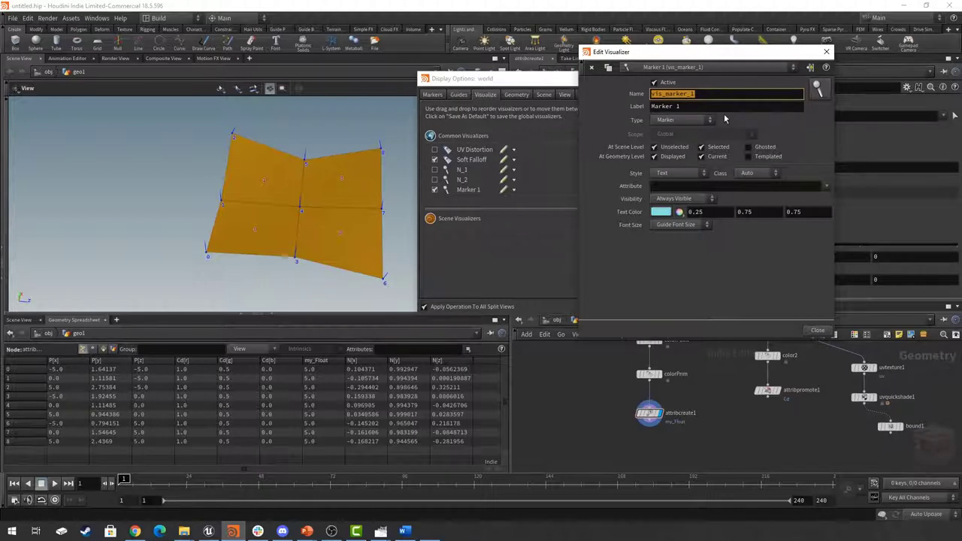
pyautogui.write('my_float')
pyautogui.press('BackSpace')
pyautogui.press('BackSpace')
pyautogui.press('BackSpace')
pyautogui.press('BackSpace')
pyautogui.write('Float')
pyautogui.press('Return')
pyautogui.hotkey('ctrl', 'c')
pyautogui.click(708, 107)
pyautogui.hotkey('ctrl', 'v')
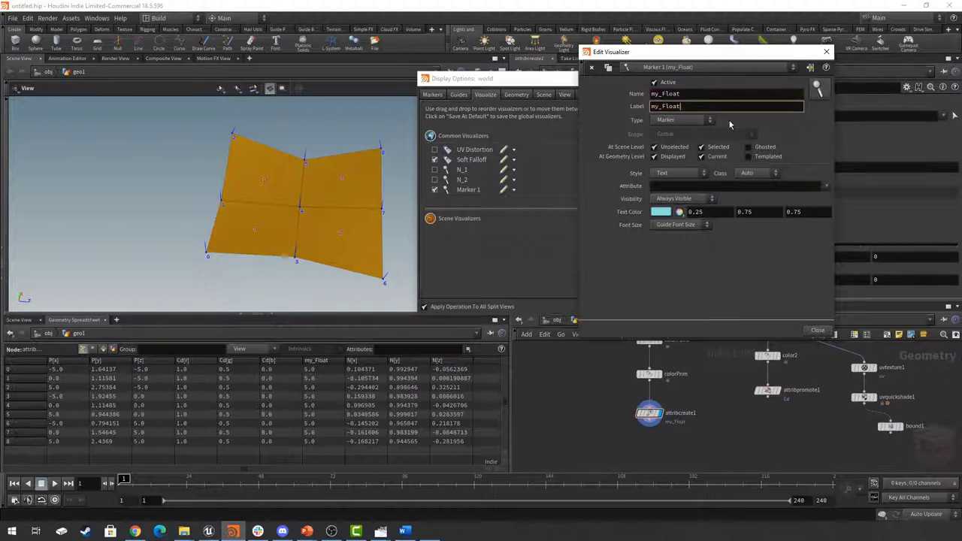
pyautogui.press('Return')
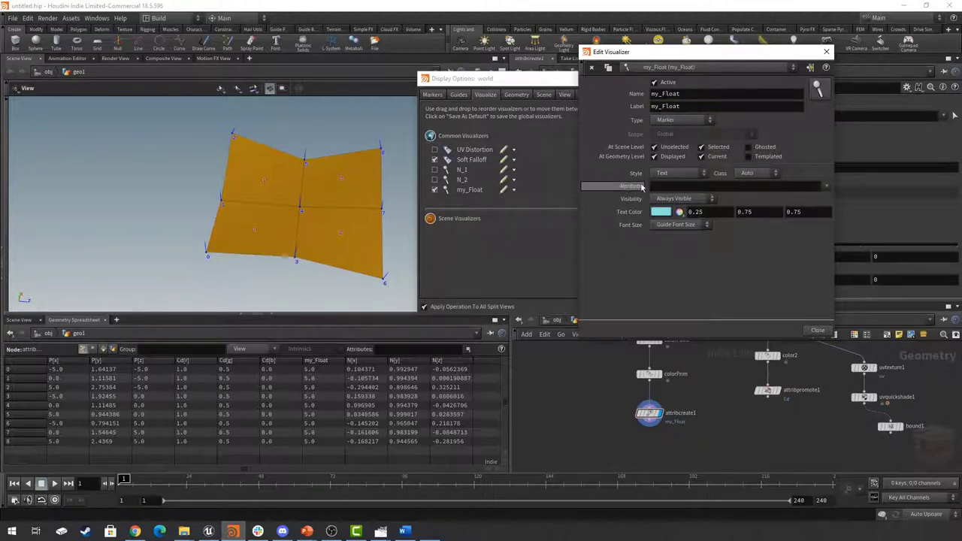
# Set the marker visualizer's attribute to my_Float so its values are drawn on the points
pyautogui.click(730, 186)
pyautogui.hotkey('ctrl', 'v')
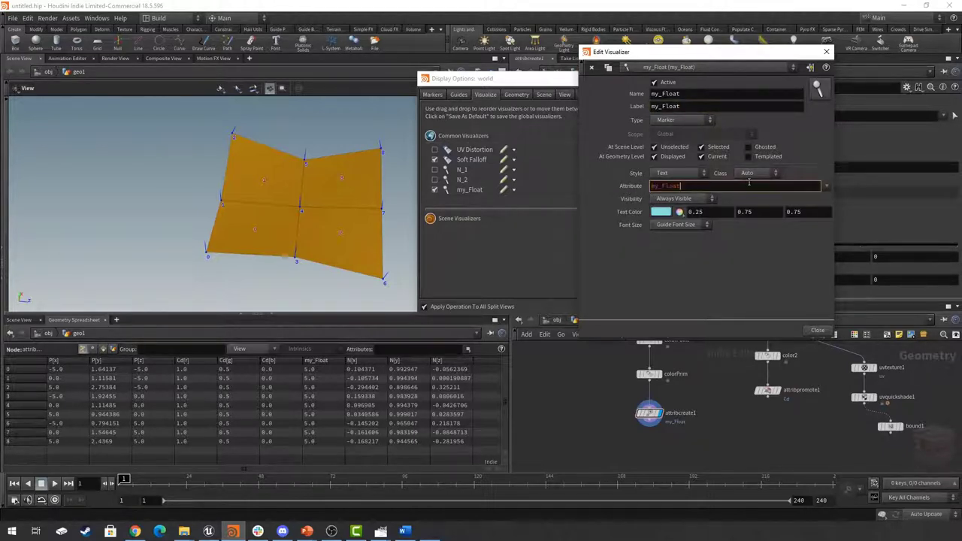
pyautogui.press('Return')
pyautogui.click(689, 186)
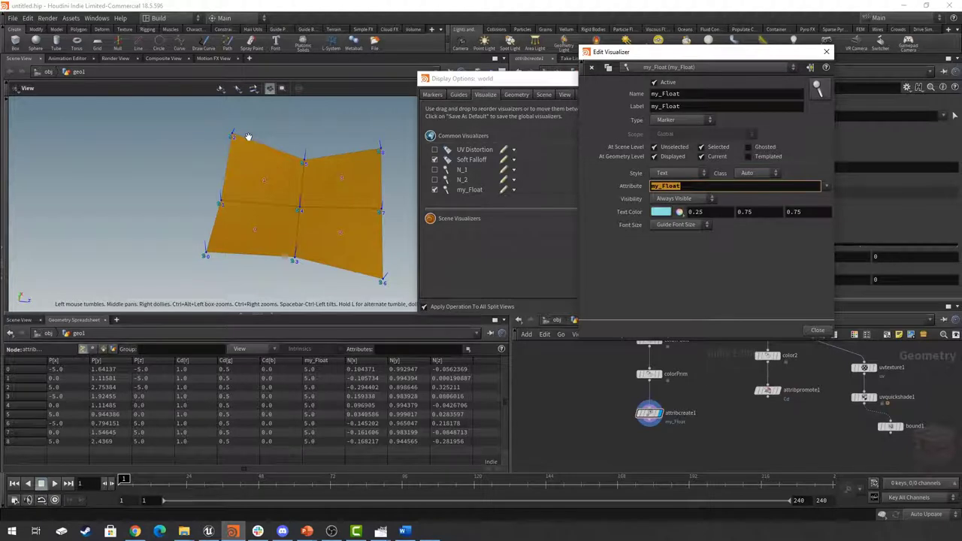
# Set the my_Float marker visualizer's class to Point
pyautogui.moveTo(236, 138); pyautogui.dragTo(333, 185)
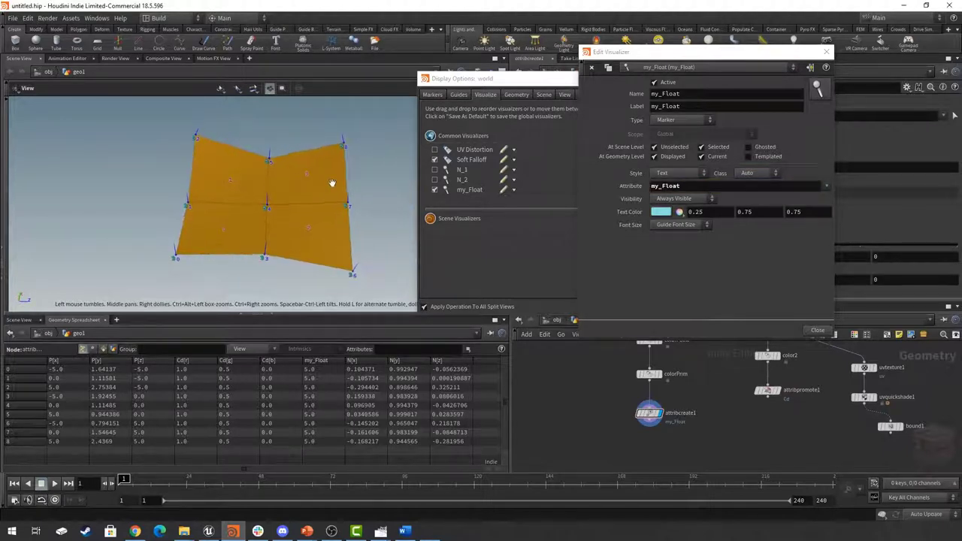
pyautogui.click(755, 173)
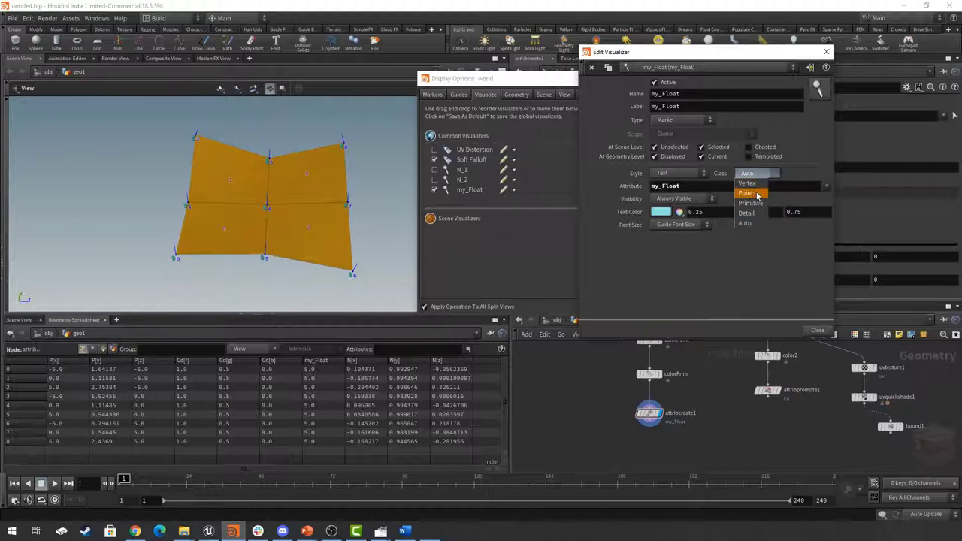
pyautogui.click(752, 193)
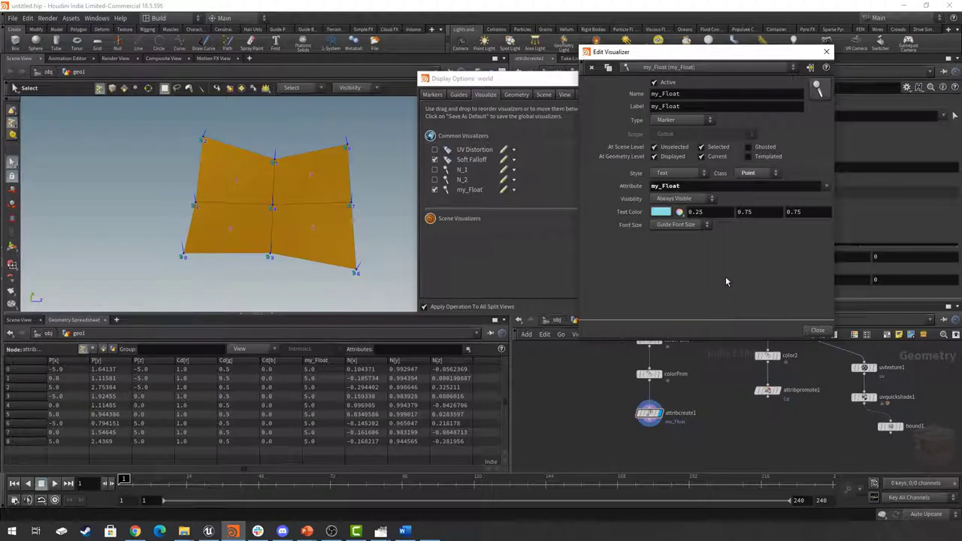
# Try the Near Pointer visibility for the my_Float visualizer on a point at the grid's edge
pyautogui.click(675, 200)
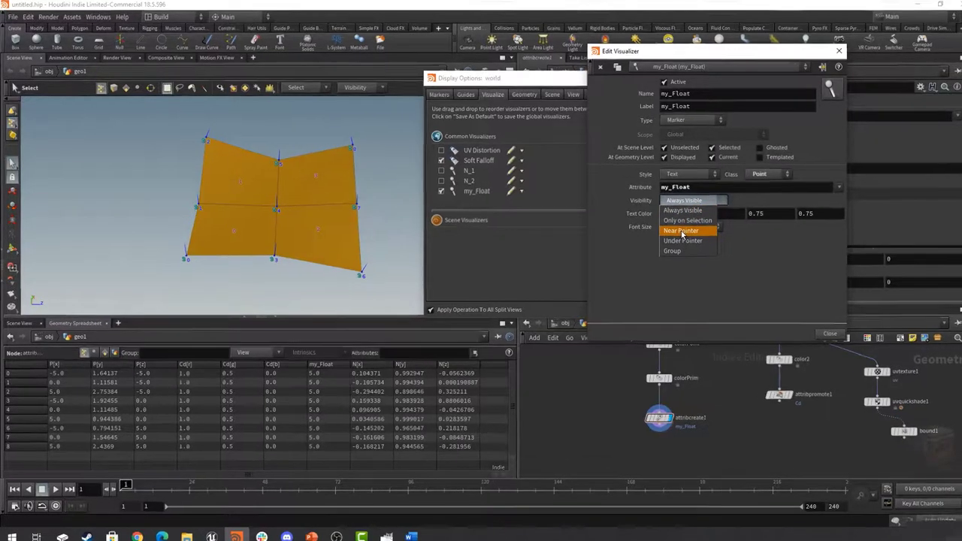
pyautogui.click(657, 232)
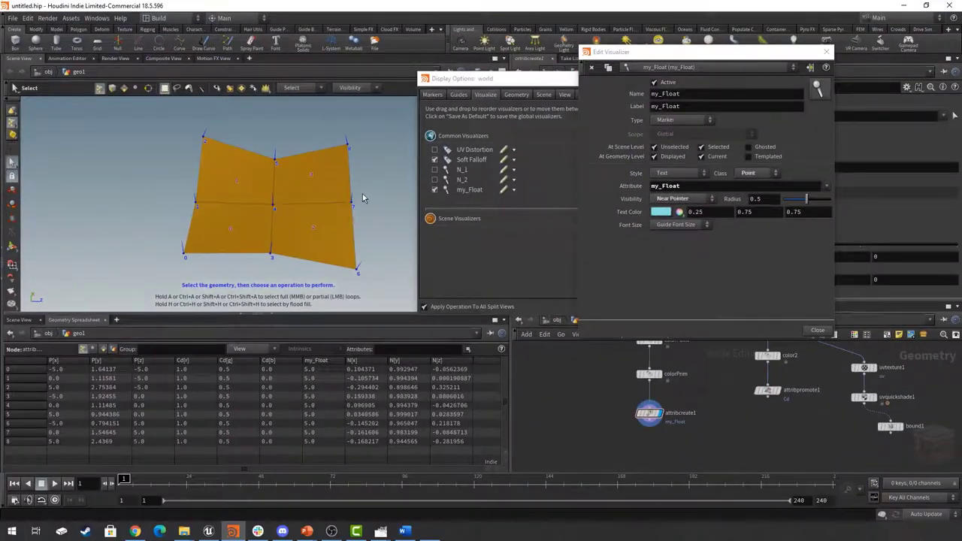
pyautogui.click(363, 197)
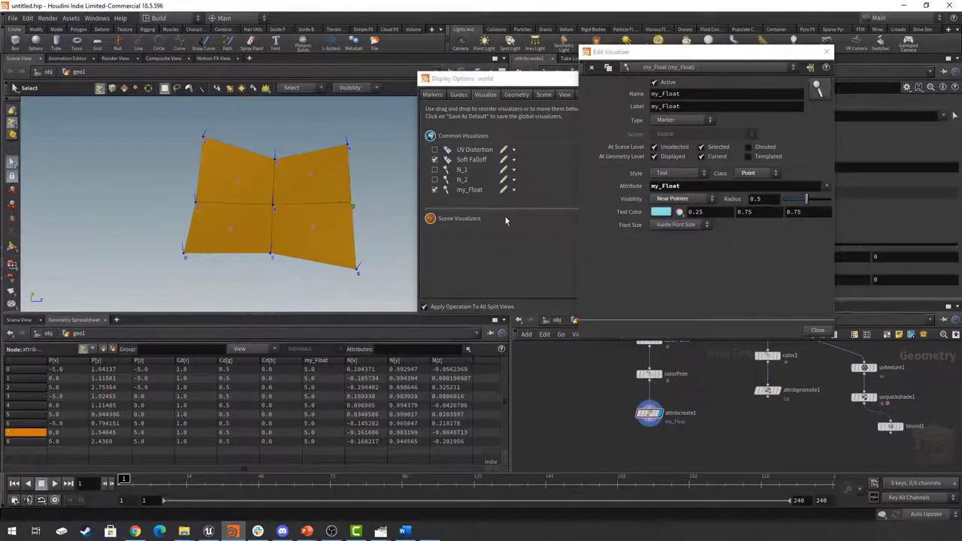
# Try the Only on Selection visibility for the my_Float visualizer with six of the grid's points selected
pyautogui.click(707, 199)
pyautogui.click(671, 221)
pyautogui.moveTo(369, 123); pyautogui.dragTo(161, 221)
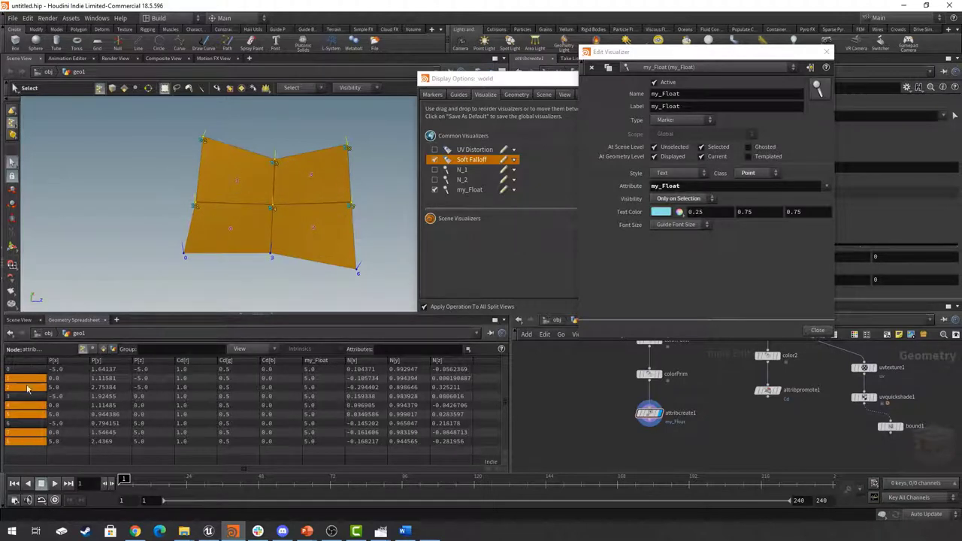
# Return the my_Float visualizer's visibility to Always Visible and clear the point selection
pyautogui.click(687, 198)
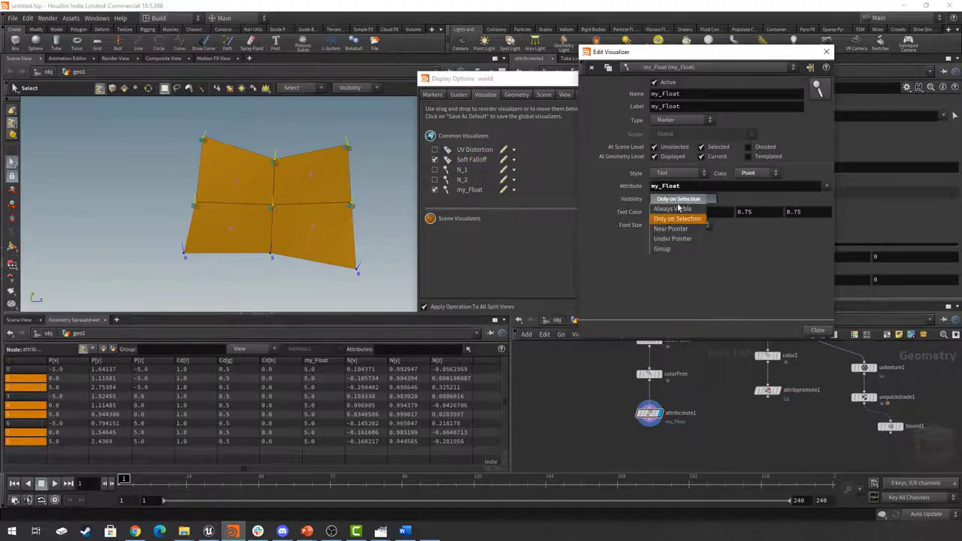
pyautogui.click(663, 212)
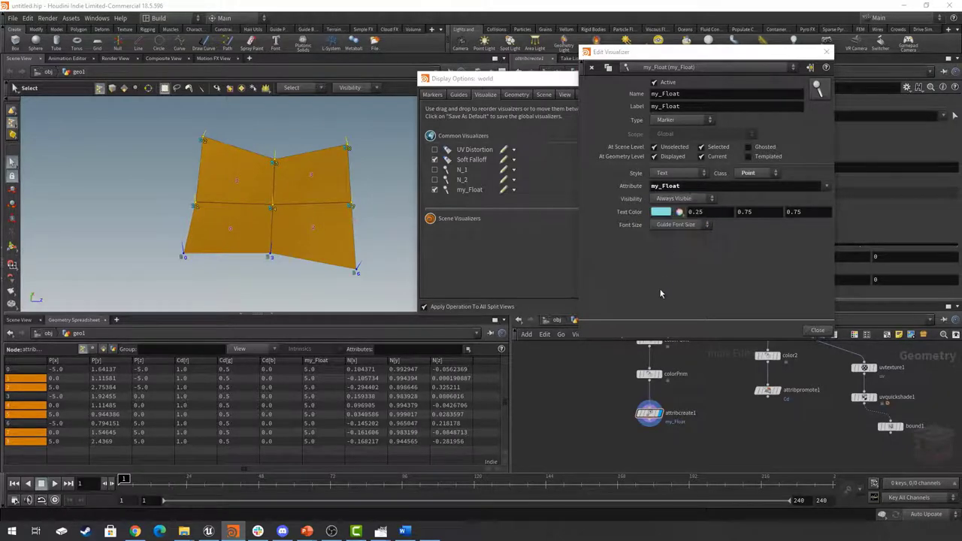
pyautogui.click(380, 148)
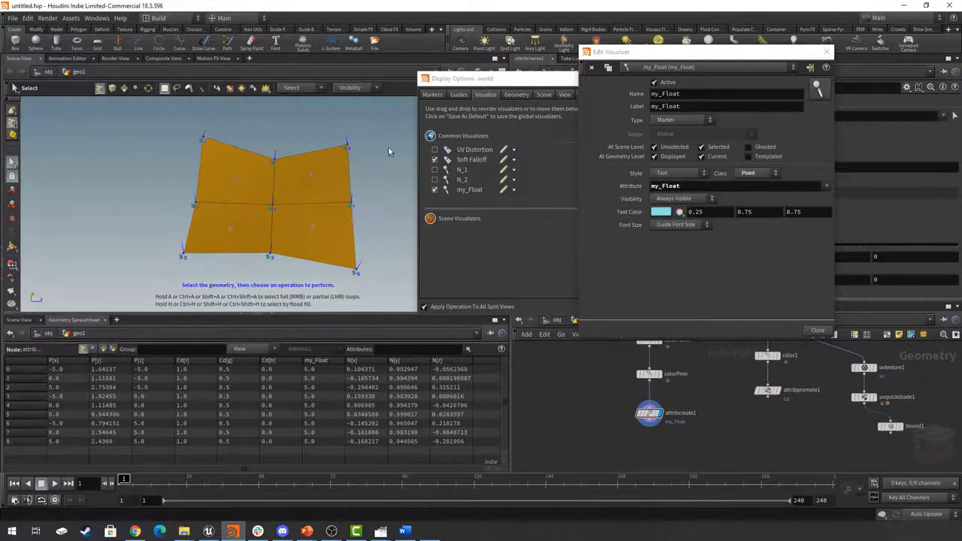
# Try several text colors for the my_Float visualizer and settle on pure green (0, 1, 0)
pyautogui.click(662, 213)
pyautogui.click(587, 98)
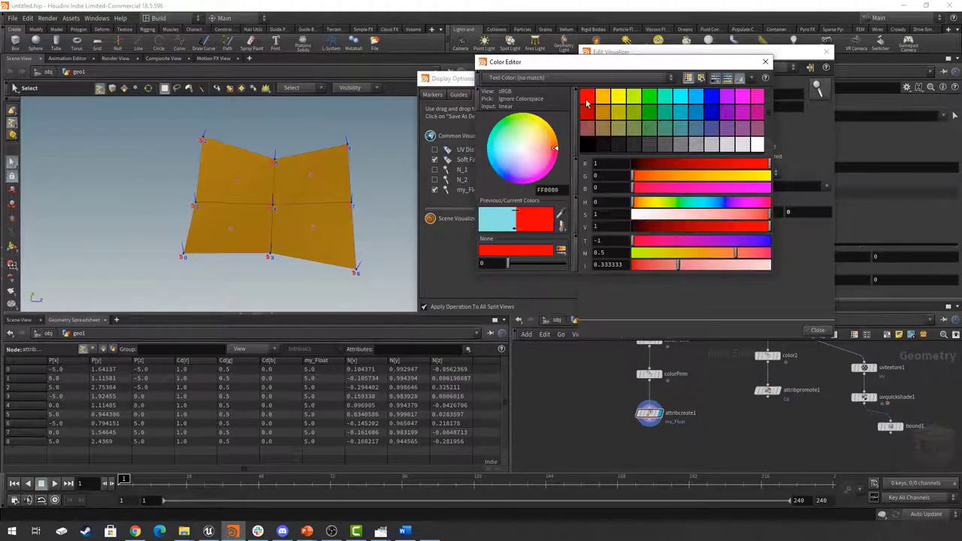
pyautogui.click(666, 98)
pyautogui.click(710, 98)
pyautogui.click(693, 98)
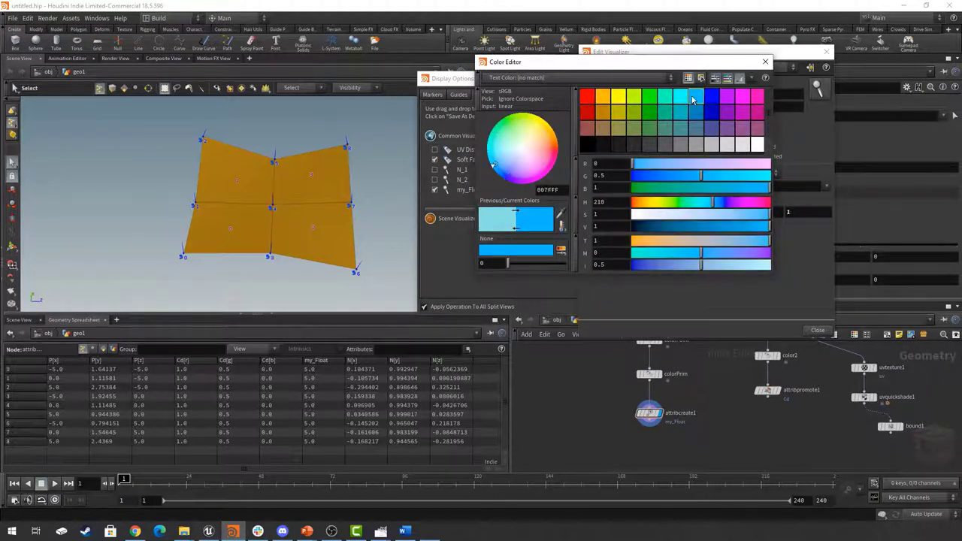
pyautogui.click(652, 100)
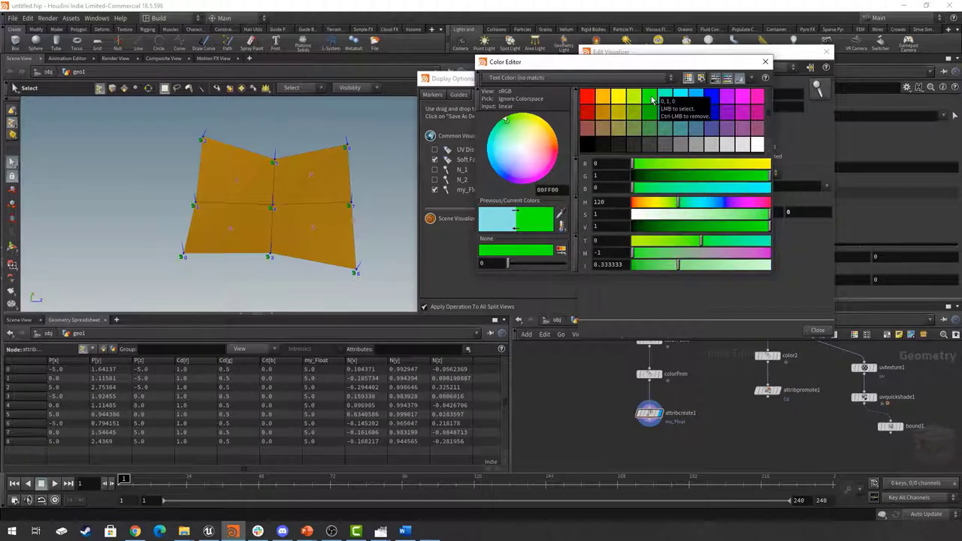
pyautogui.click(765, 62)
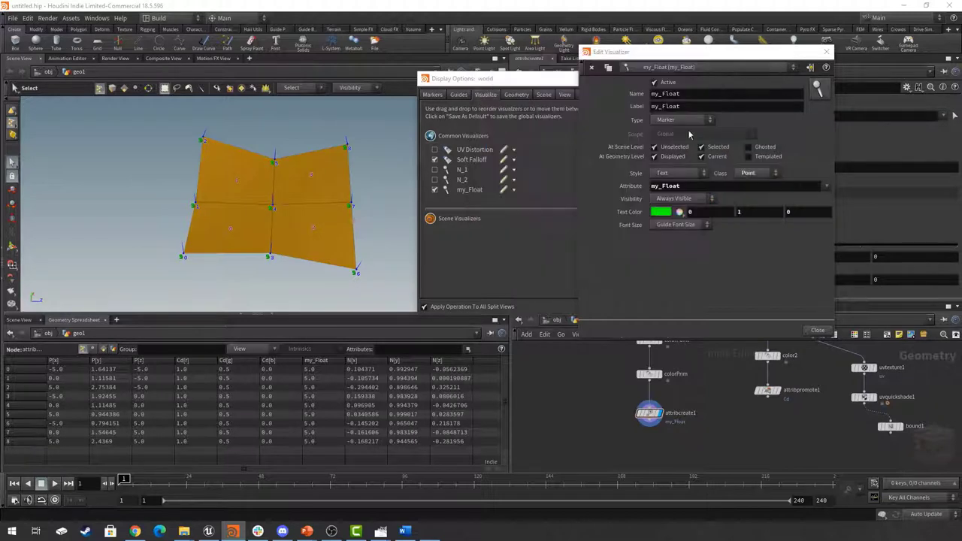
# Set the my_Float visualizer's font size to Large and close the visualizer and display options windows
pyautogui.click(679, 224)
pyautogui.click(672, 265)
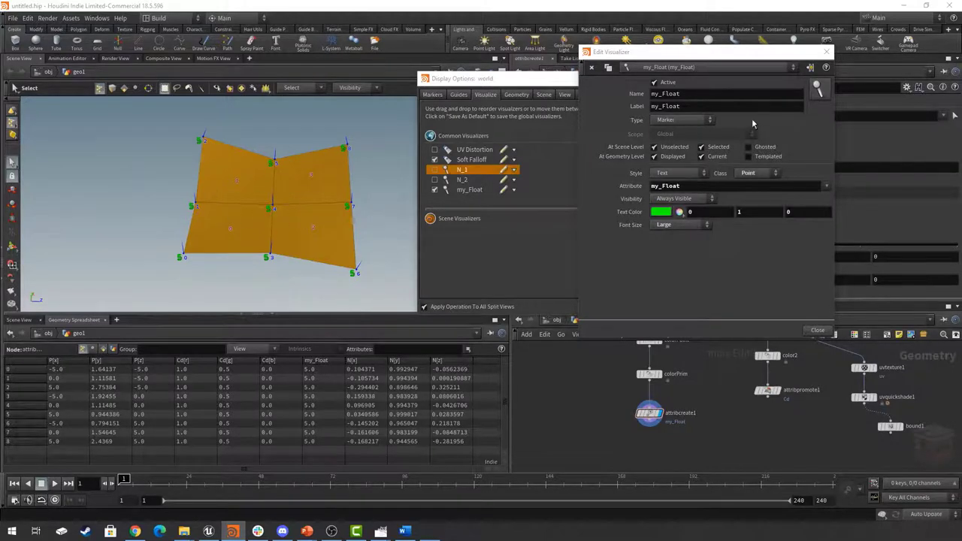
pyautogui.press('Escape')
pyautogui.press('Escape')
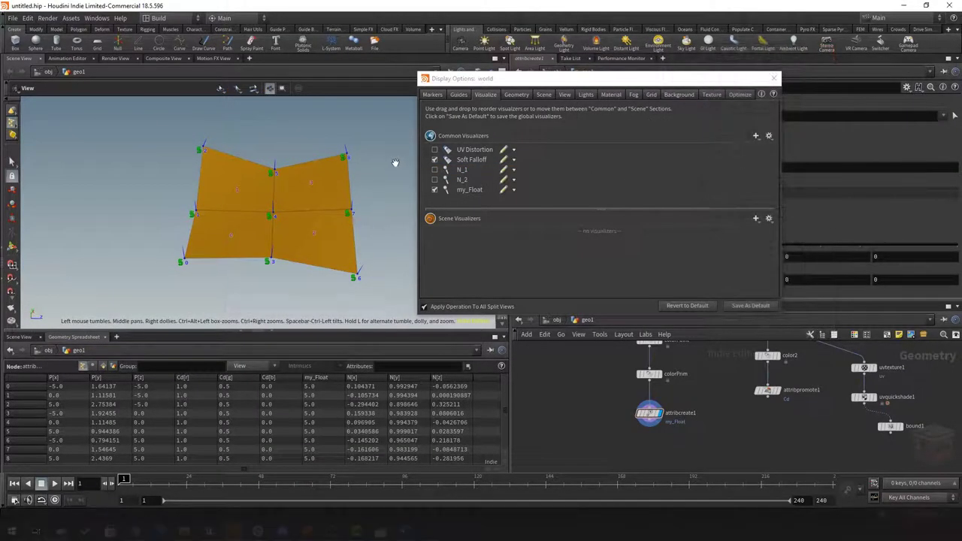
pyautogui.click(774, 78)
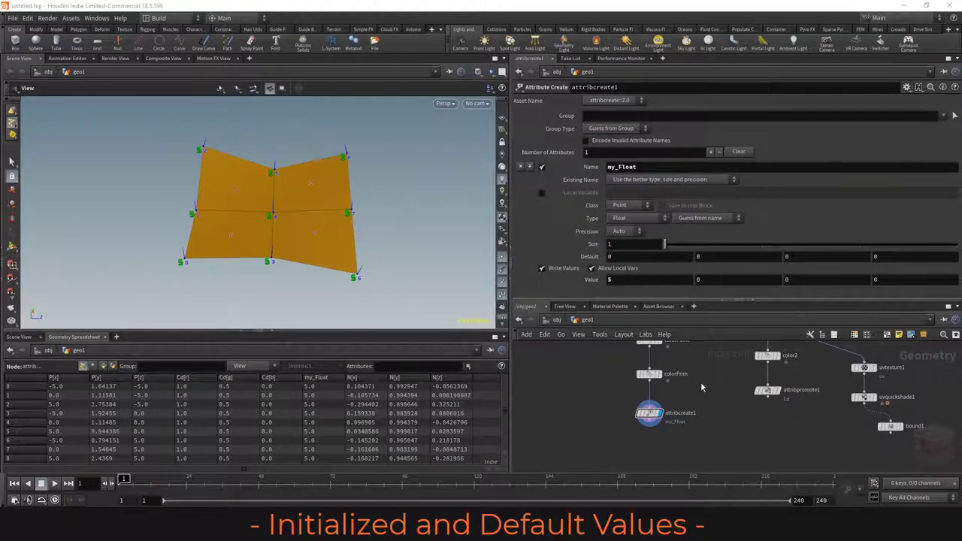
# Select the attribcreate1 node and set its group to 0 1 2 3 4
pyautogui.click(649, 413)
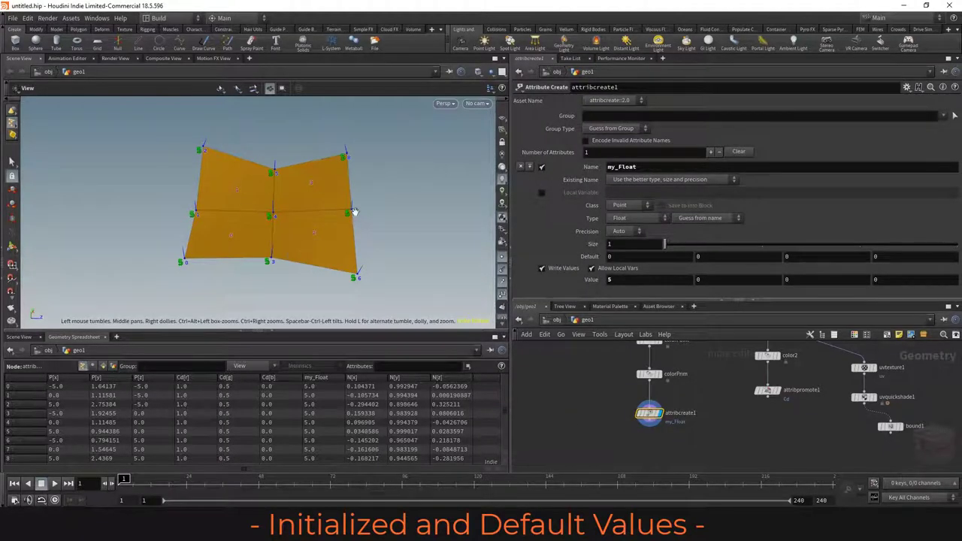
pyautogui.moveTo(354, 212); pyautogui.dragTo(369, 189)
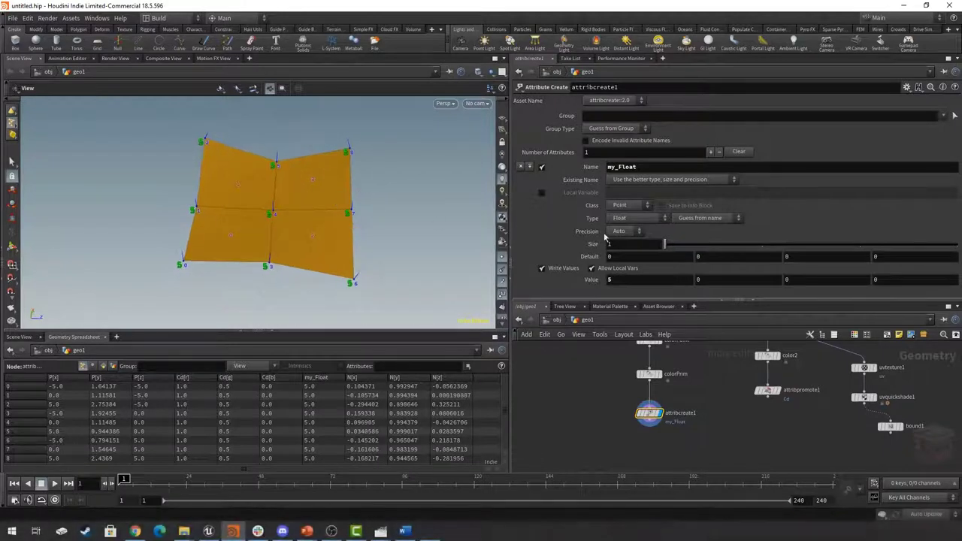
pyautogui.click(616, 116)
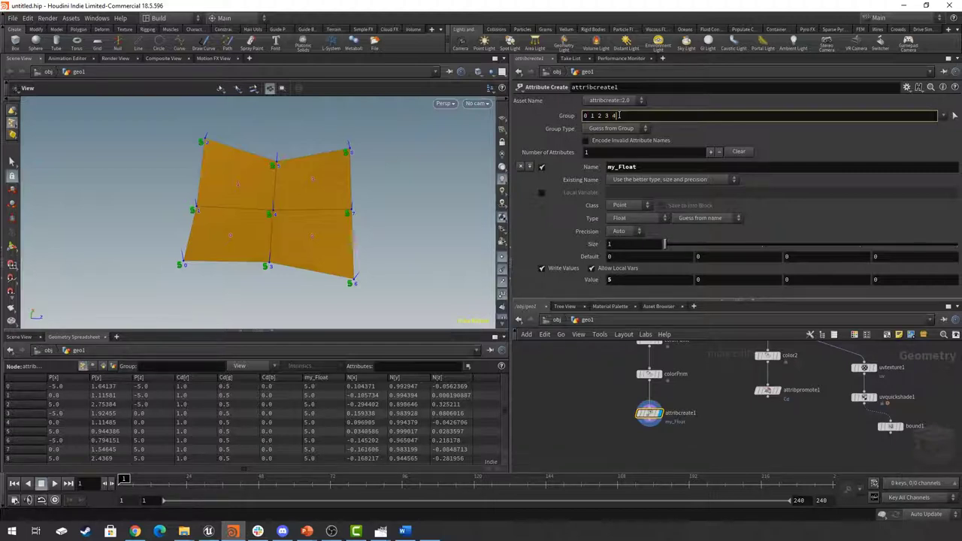
pyautogui.press('Return')
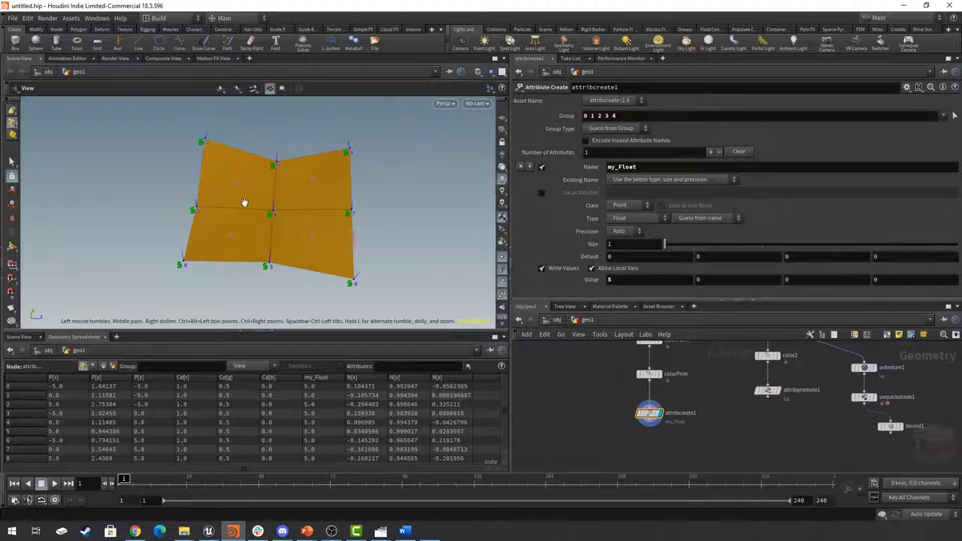
pyautogui.moveTo(268, 221); pyautogui.dragTo(316, 230)
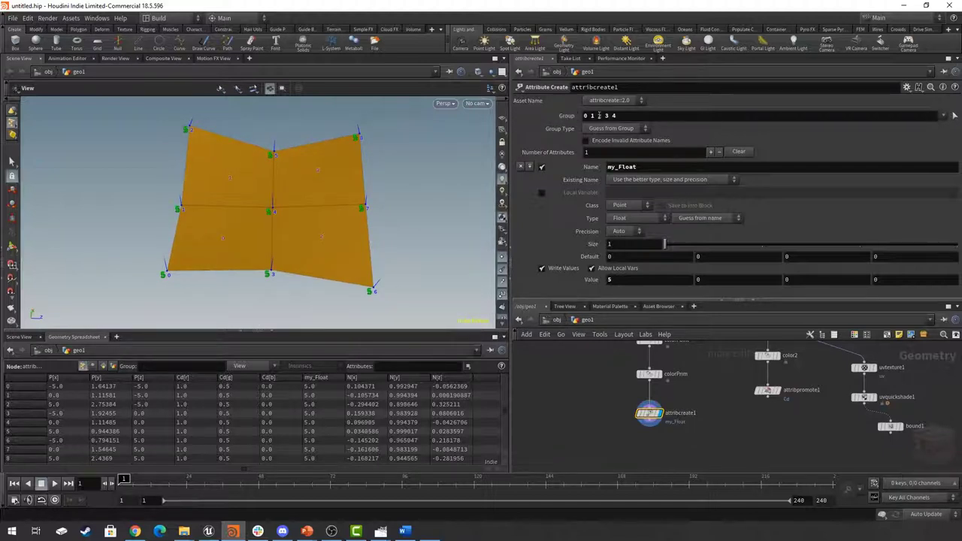
# Set attribcreate1's group type to Points and highlight the my_Float values of points 0 to 4 in the spreadsheet
pyautogui.click(616, 131)
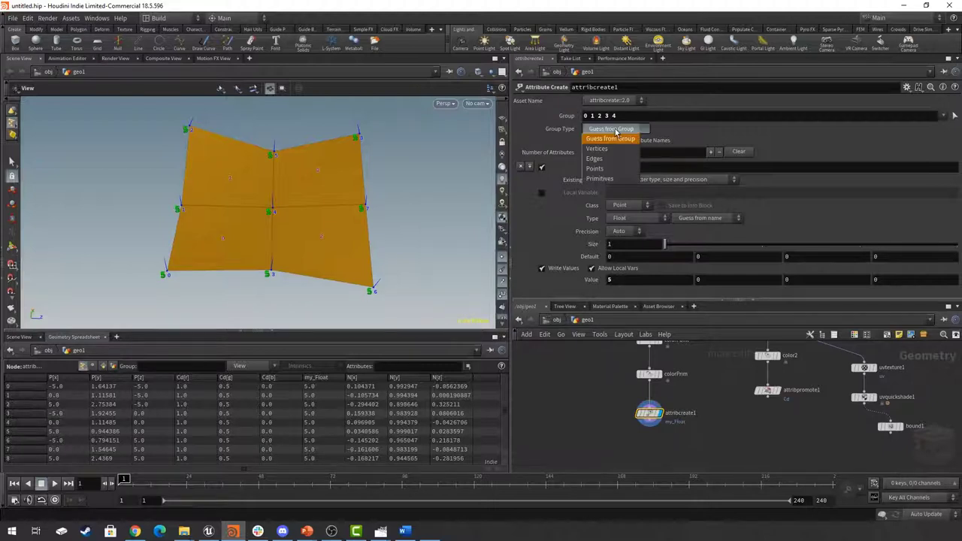
pyautogui.click(602, 170)
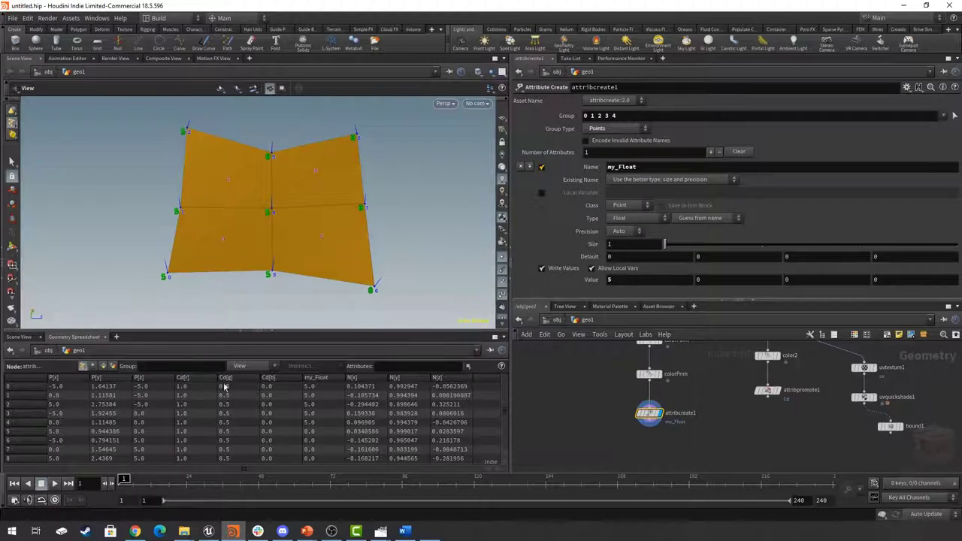
pyautogui.moveTo(326, 387); pyautogui.dragTo(324, 423)
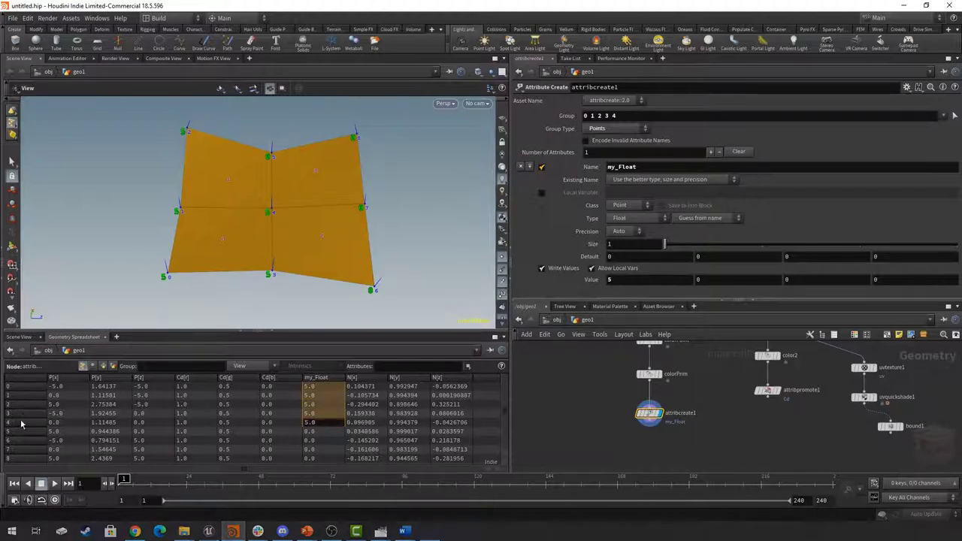
pyautogui.click(325, 423)
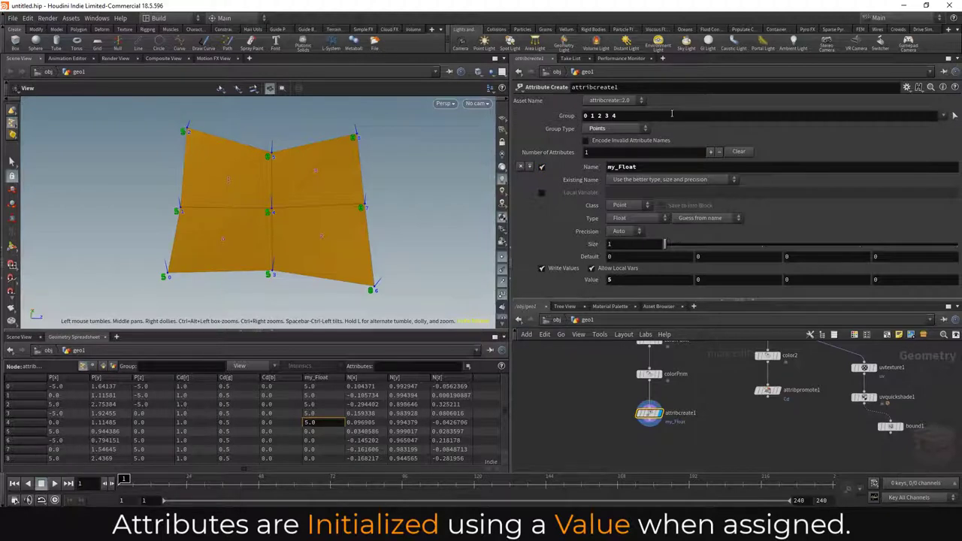
# Replace the listed point numbers in attribcreate1's group with the range 0-4
pyautogui.click(672, 115)
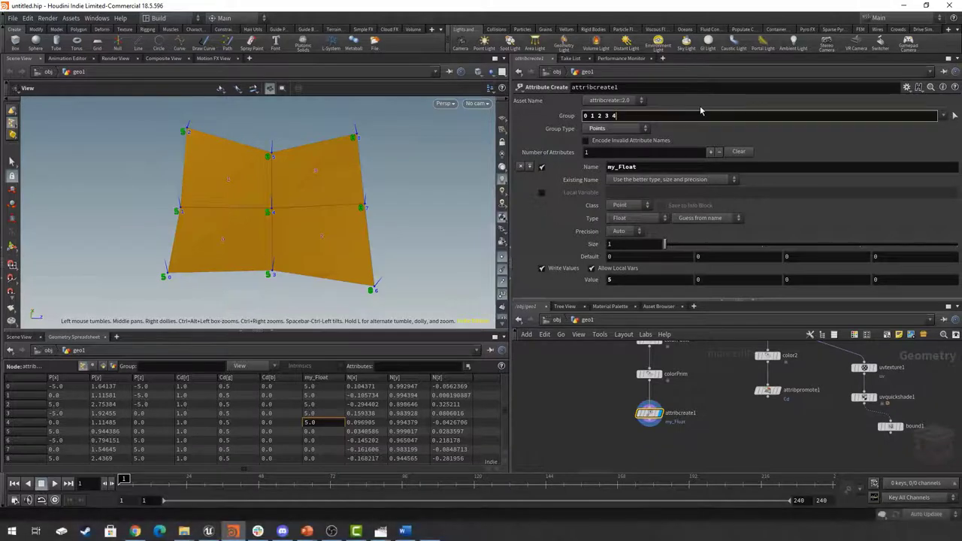
pyautogui.hotkey('ctrl', 'a')
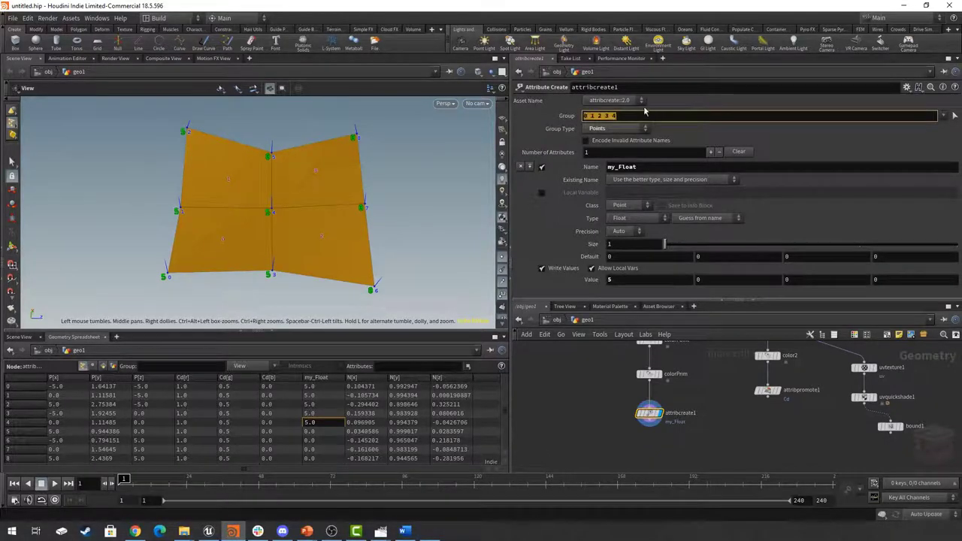
pyautogui.write('0-4')
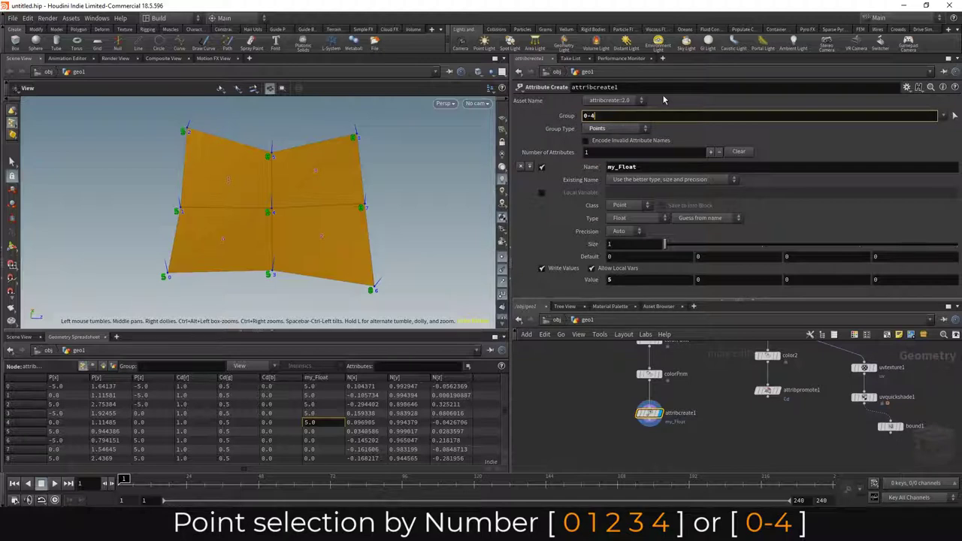
pyautogui.press('Return')
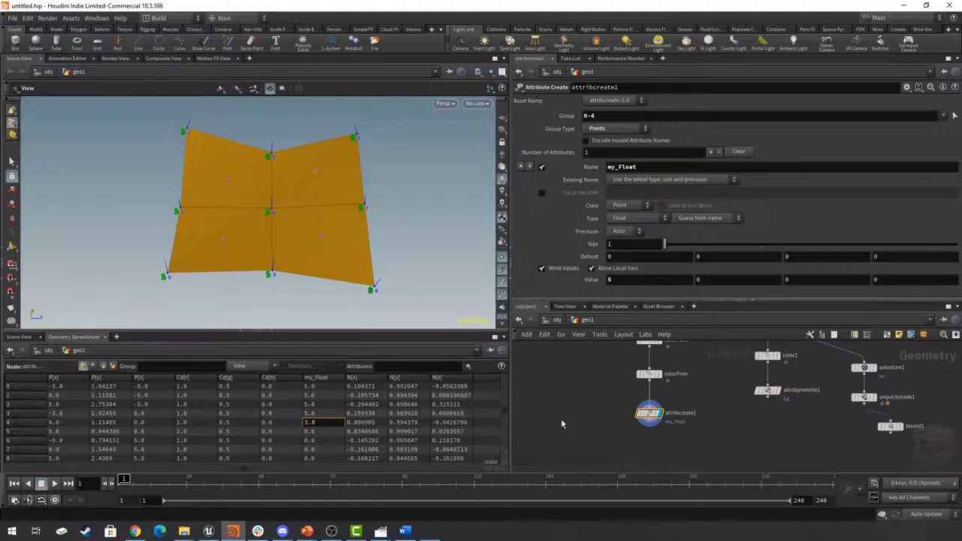
# Highlight the my_Float values of points 5 to 8 and set the attribute's first default value to 2
pyautogui.moveTo(593, 432)
pyautogui.mouseDown(button='middle')
pyautogui.moveTo(593, 419)
pyautogui.moveTo(582, 419)
pyautogui.mouseUp(button='middle')
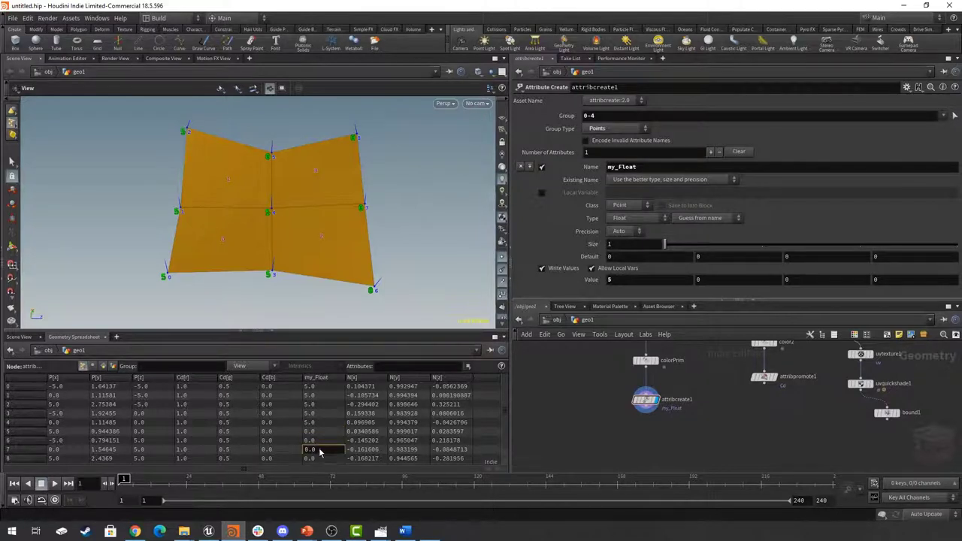
pyautogui.moveTo(320, 459); pyautogui.dragTo(322, 433)
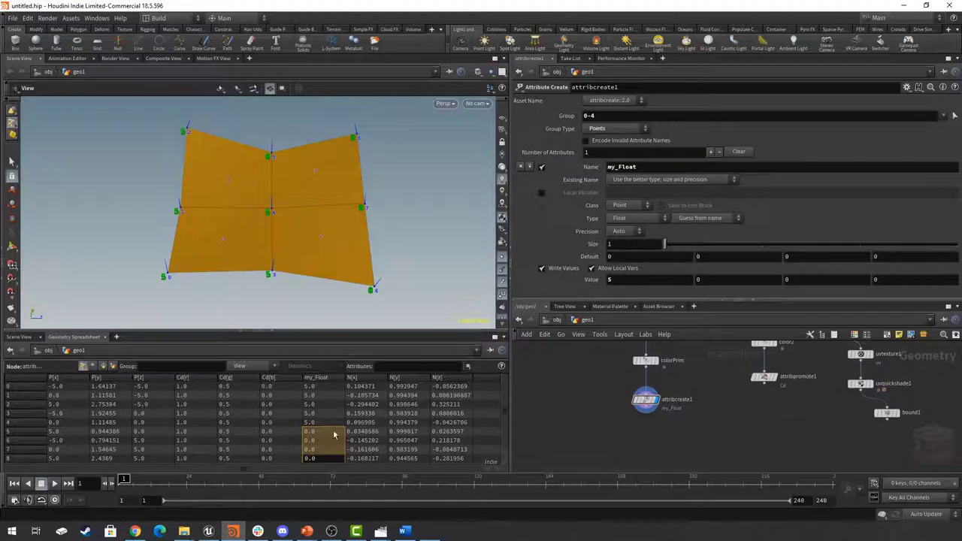
pyautogui.click(644, 399)
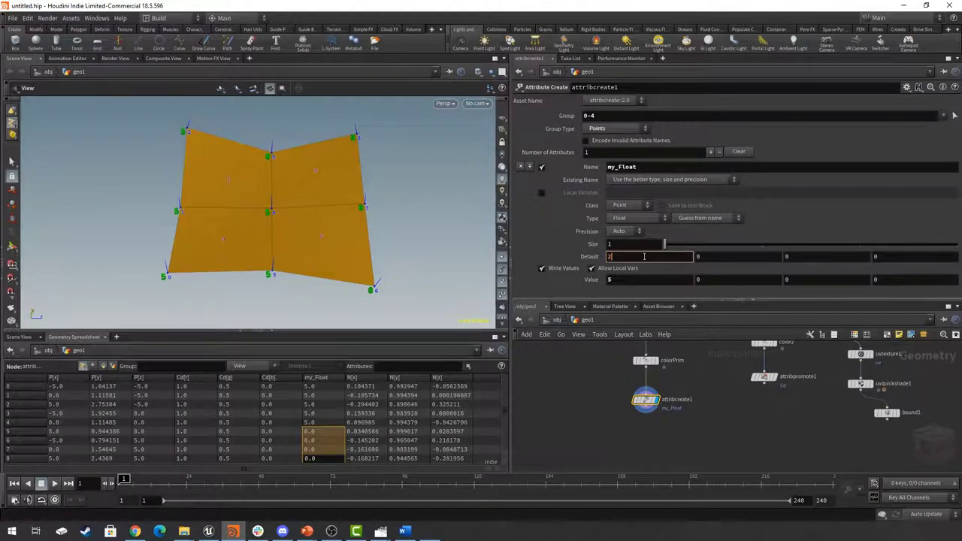
pyautogui.press('Return')
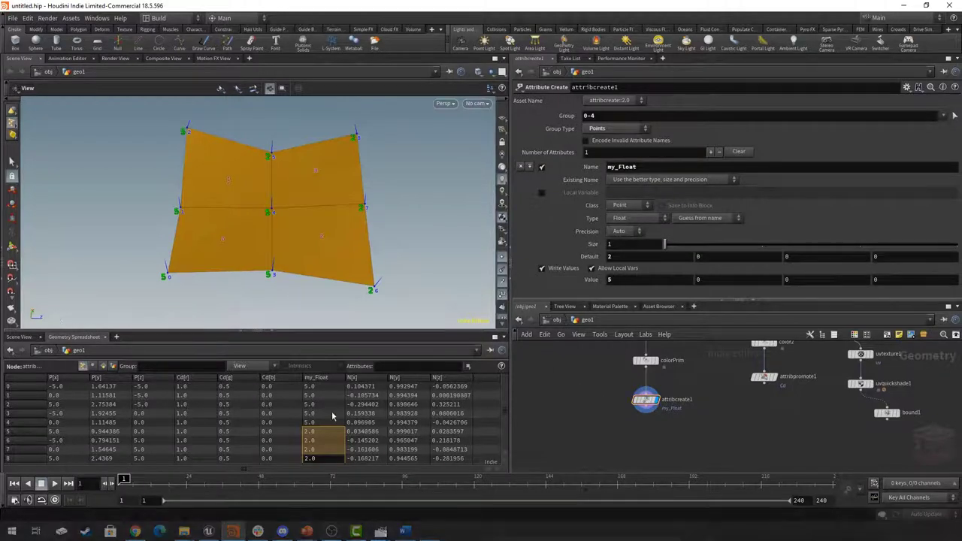
pyautogui.click(318, 387)
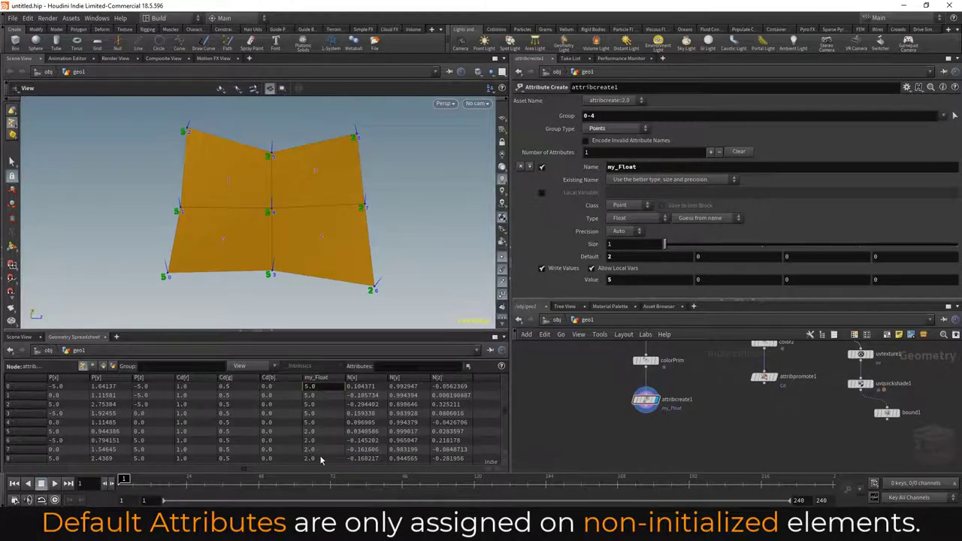
# Enlarge the geometry spreadsheet, highlight the my_Float values of points 5 to 8, and shrink the spreadsheet back down
pyautogui.moveTo(351, 331); pyautogui.dragTo(349, 273)
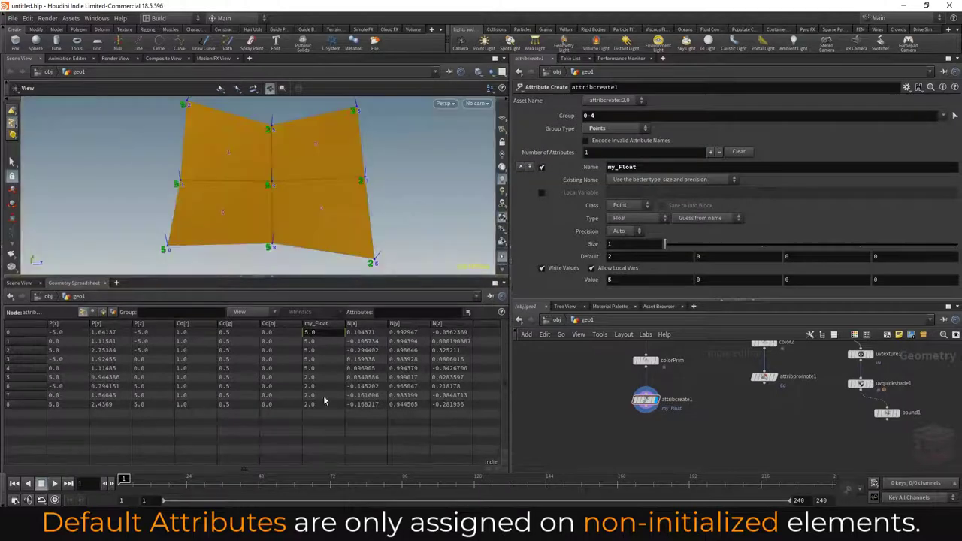
pyautogui.moveTo(323, 406); pyautogui.dragTo(321, 383)
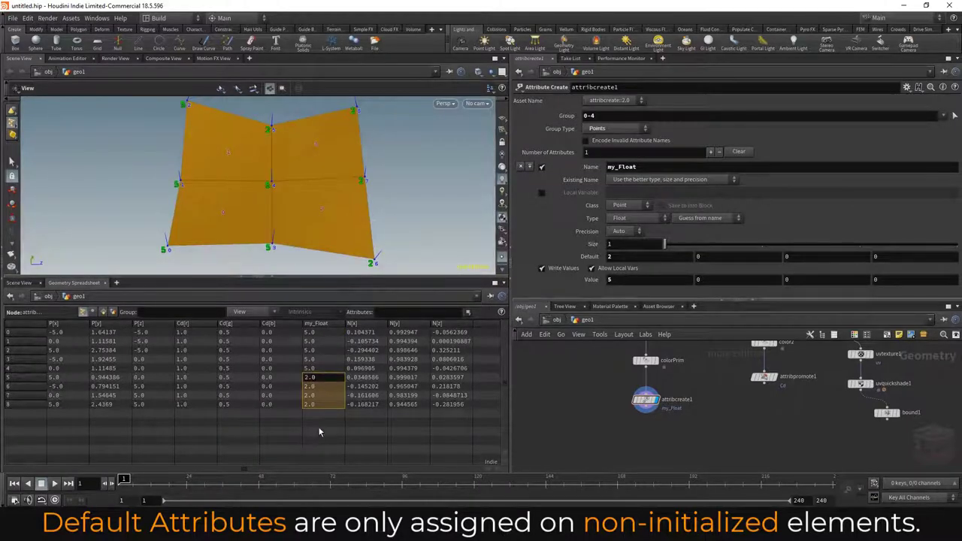
pyautogui.moveTo(344, 276); pyautogui.dragTo(338, 314)
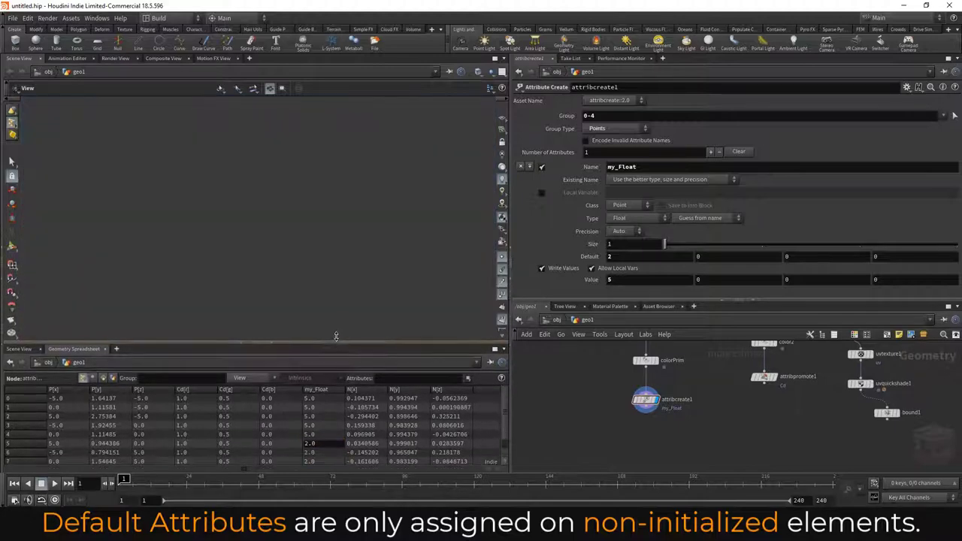
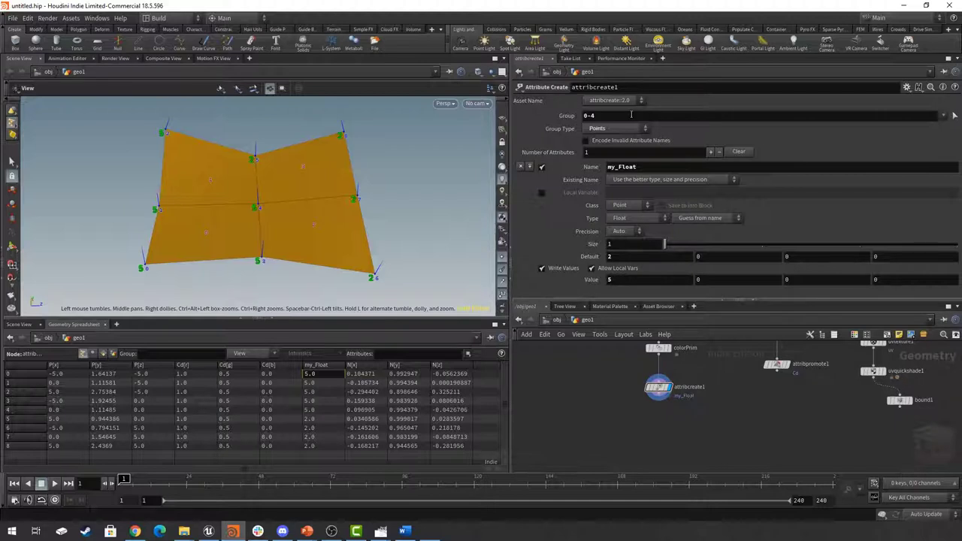
# Select the attribcreate1 node and set its number of attributes to 2
pyautogui.moveTo(716, 363); pyautogui.dragTo(738, 389, button='middle')
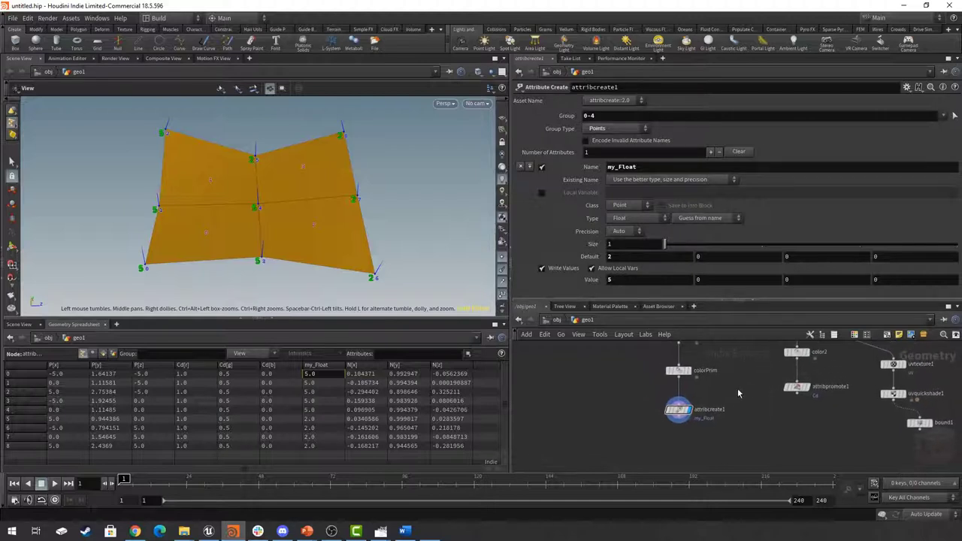
pyautogui.moveTo(738, 388); pyautogui.dragTo(658, 425)
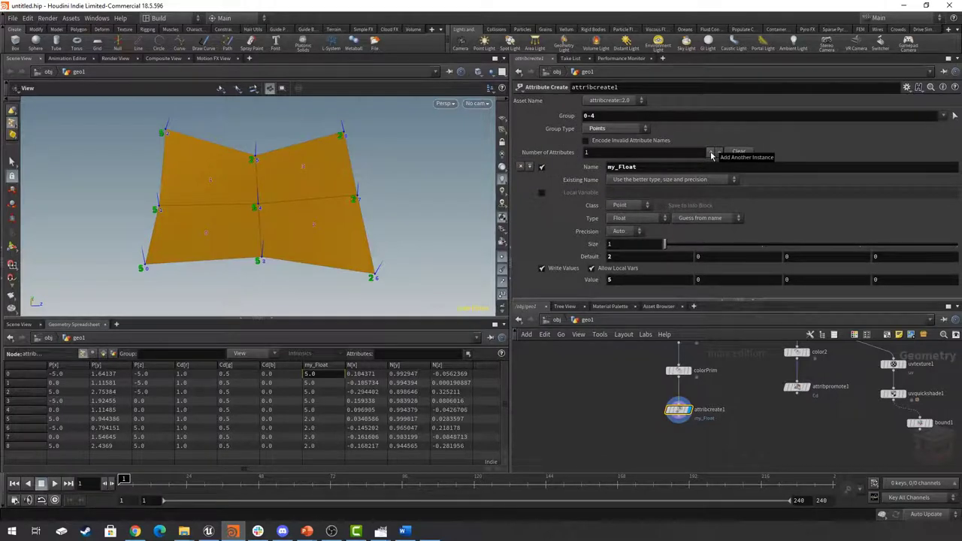
pyautogui.click(627, 153)
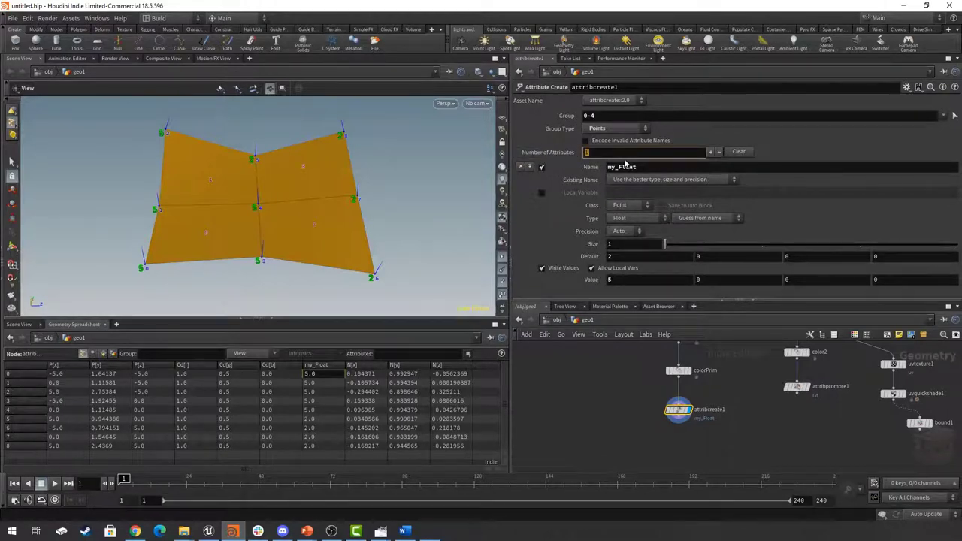
pyautogui.write('2')
pyautogui.press('Return')
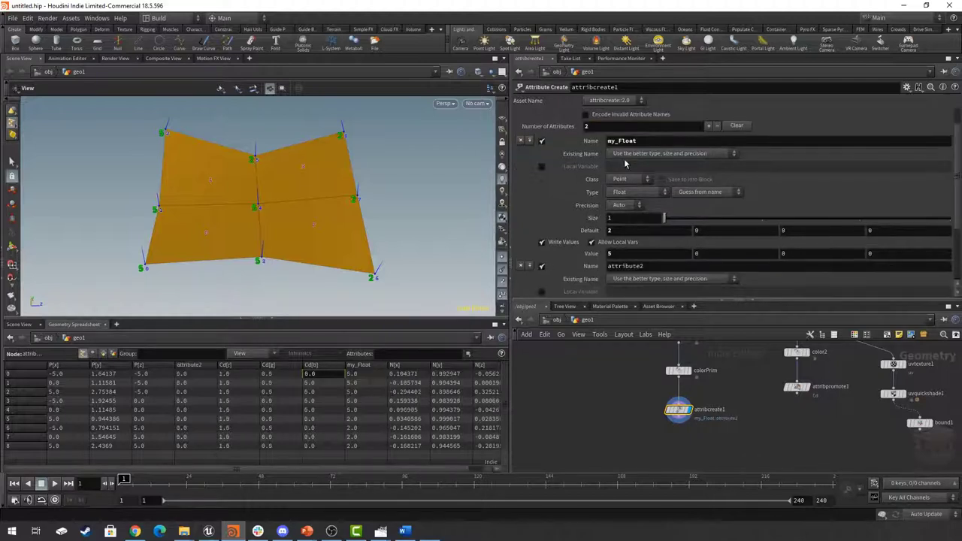
# Name attribcreate1's second attribute my_Int and set its type to Integer
pyautogui.scroll(-3, 586, 159)
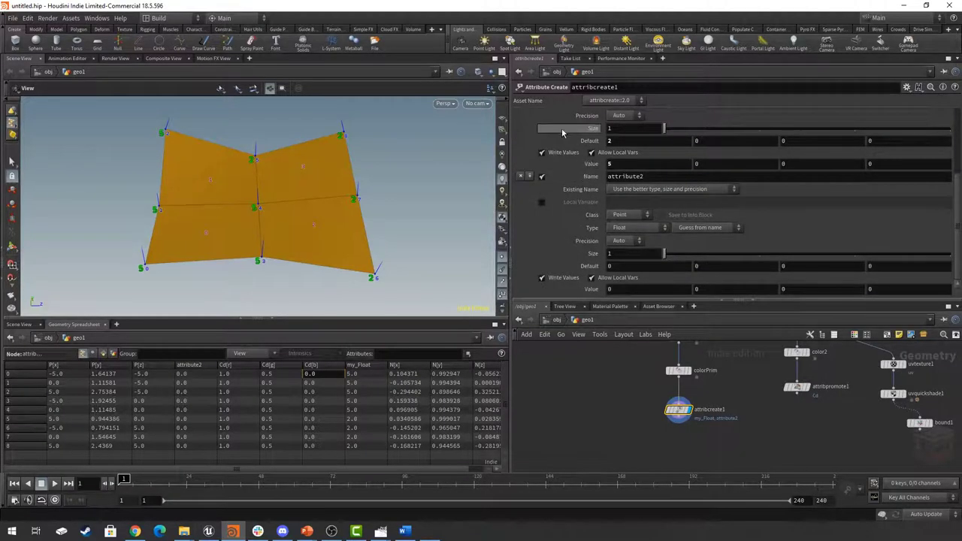
pyautogui.doubleClick(678, 175)
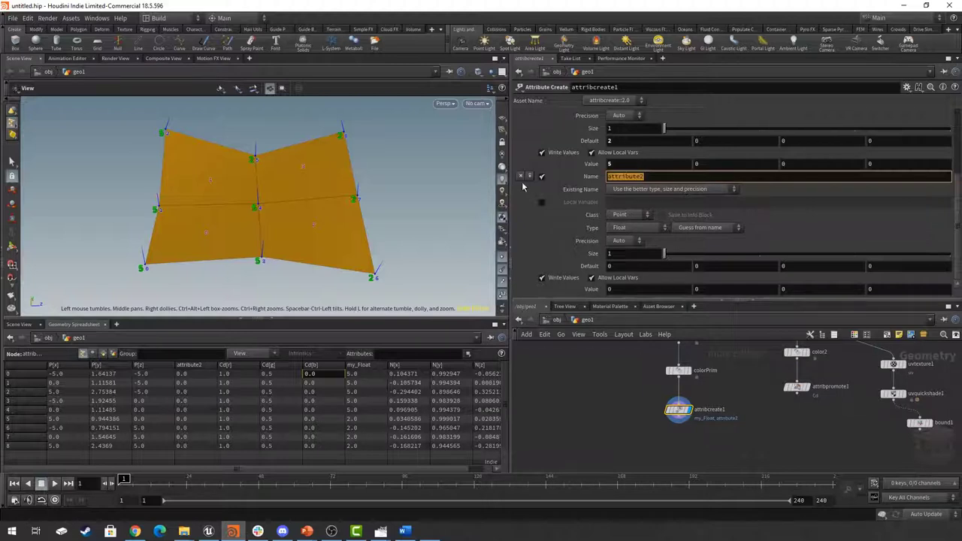
pyautogui.write('my_Int')
pyautogui.press('Return')
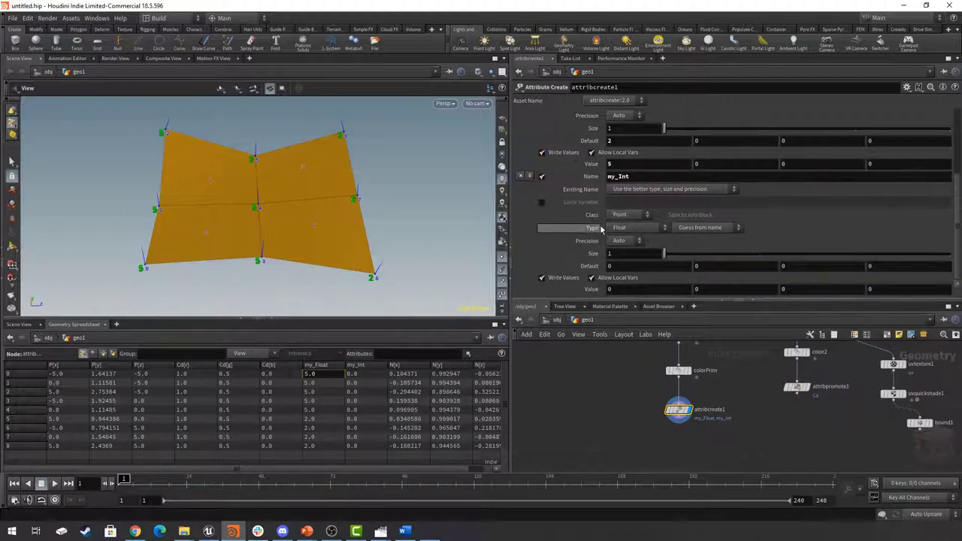
pyautogui.click(621, 228)
pyautogui.click(623, 248)
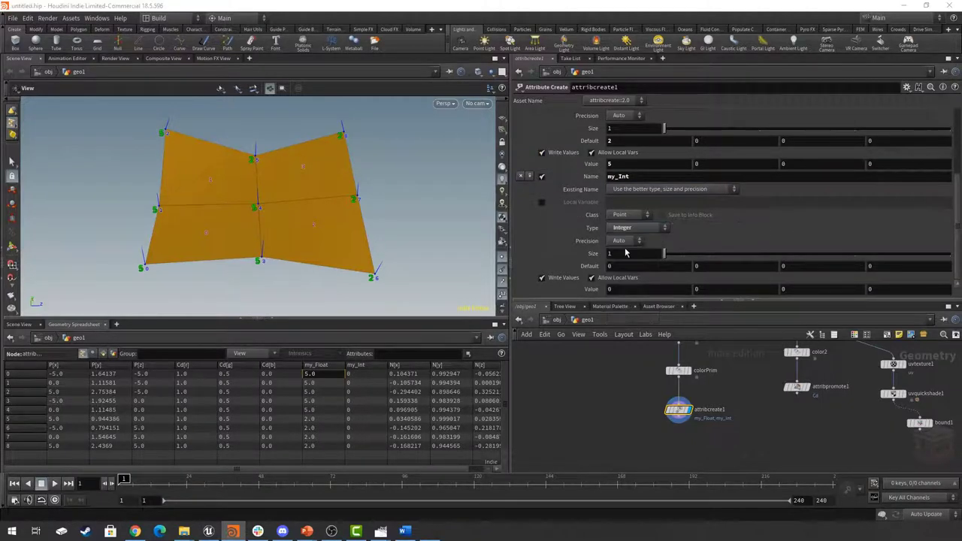
# Set the my_Int attribute's first value component to 3 and its first default component to 2
pyautogui.click(624, 288)
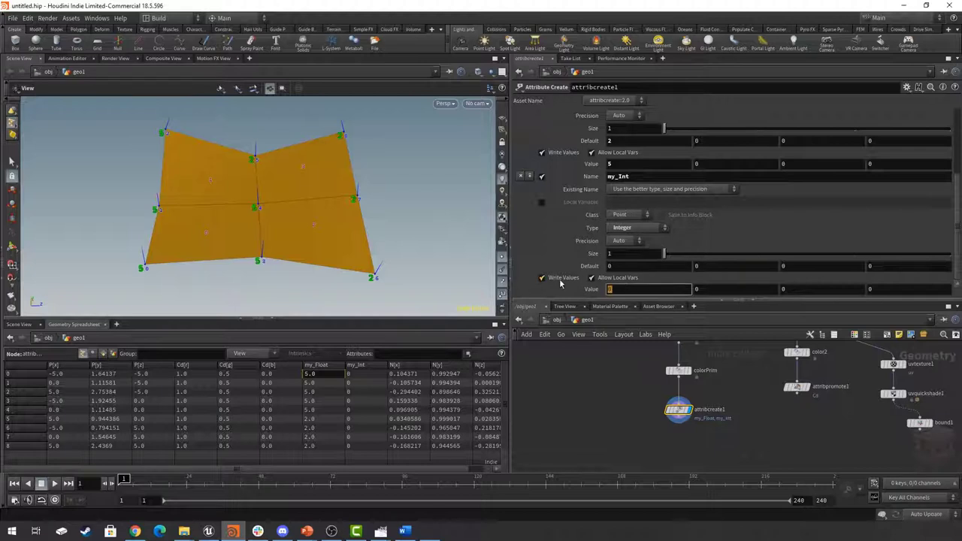
pyautogui.write('3')
pyautogui.click(610, 266)
pyautogui.write('2')
pyautogui.press('Return')
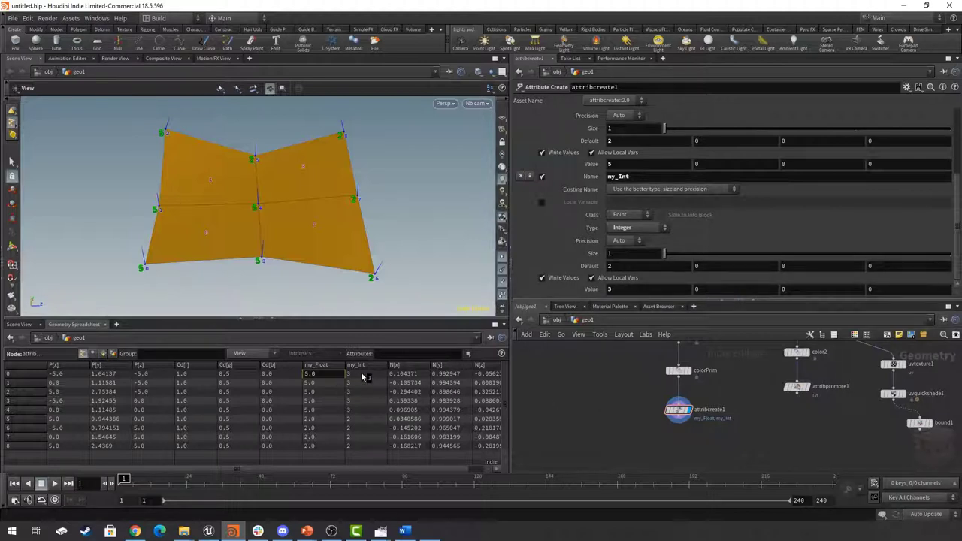
# Compare the my_Int values of points 0 to 4 with that of point 5 in the geometry spreadsheet
pyautogui.moveTo(363, 377); pyautogui.dragTo(369, 407)
pyautogui.click(373, 421)
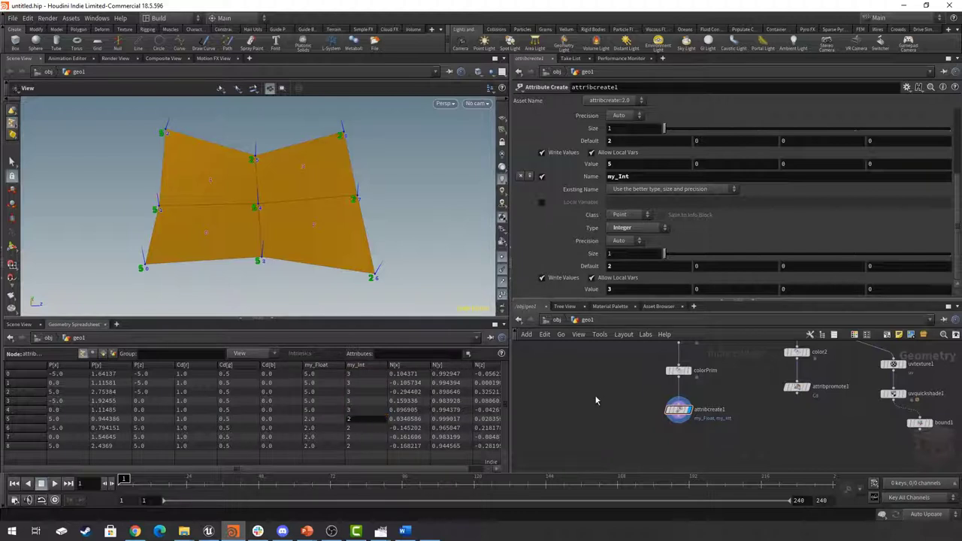
pyautogui.moveTo(401, 194)
pyautogui.mouseDown()
pyautogui.moveTo(412, 194)
pyautogui.moveTo(405, 200)
pyautogui.mouseUp()
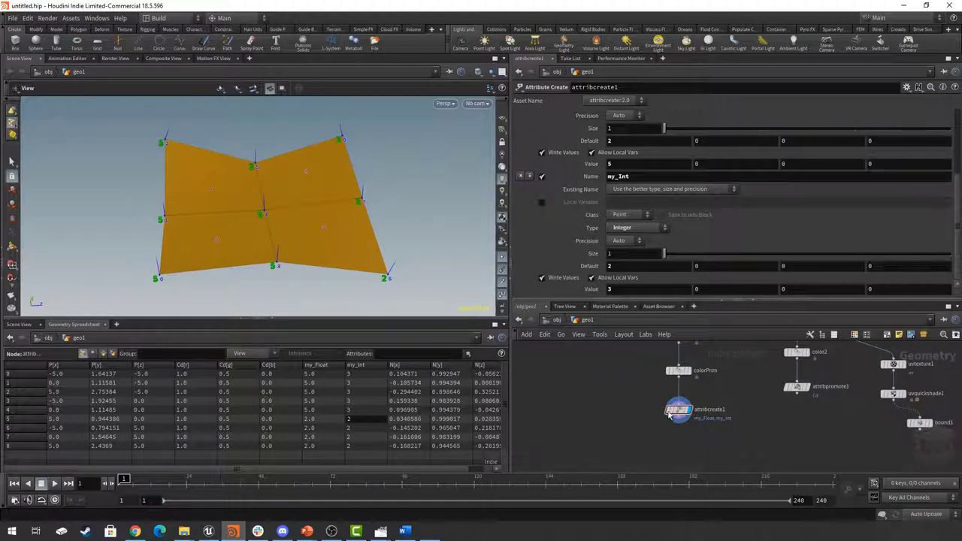
# Turn on viewport visualization of the my_Int point attribute from attribcreate1's node info, and close the info window
pyautogui.moveTo(679, 412)
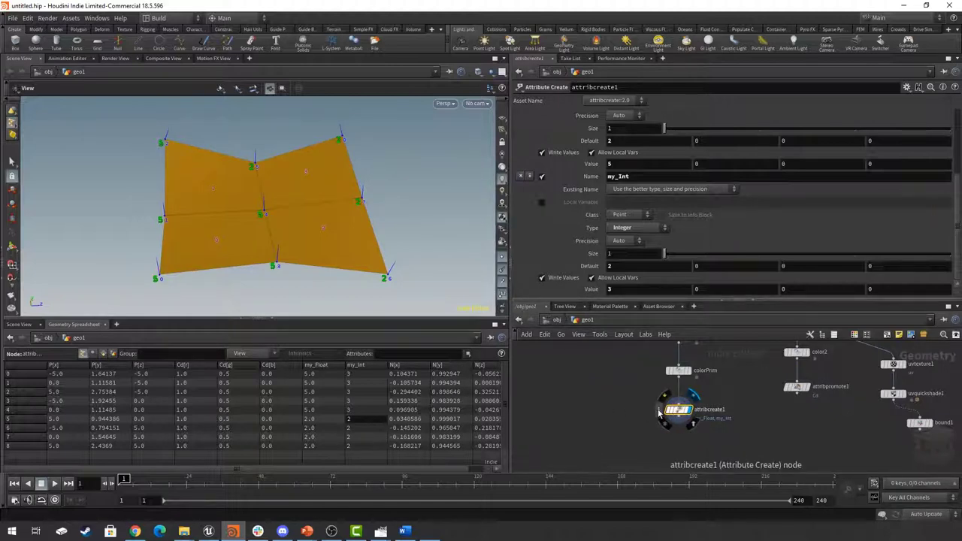
pyautogui.click(659, 412)
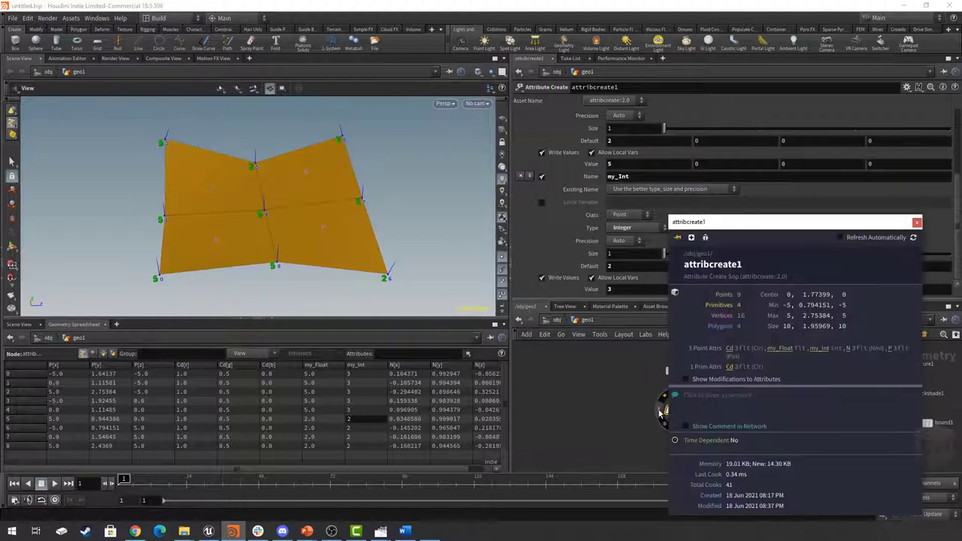
pyautogui.moveTo(759, 225); pyautogui.dragTo(323, 67)
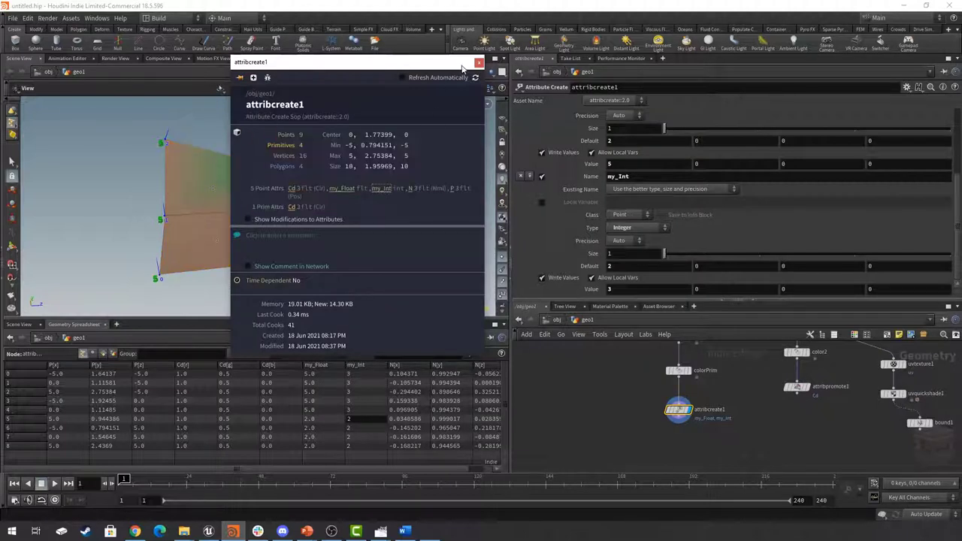
pyautogui.click(480, 64)
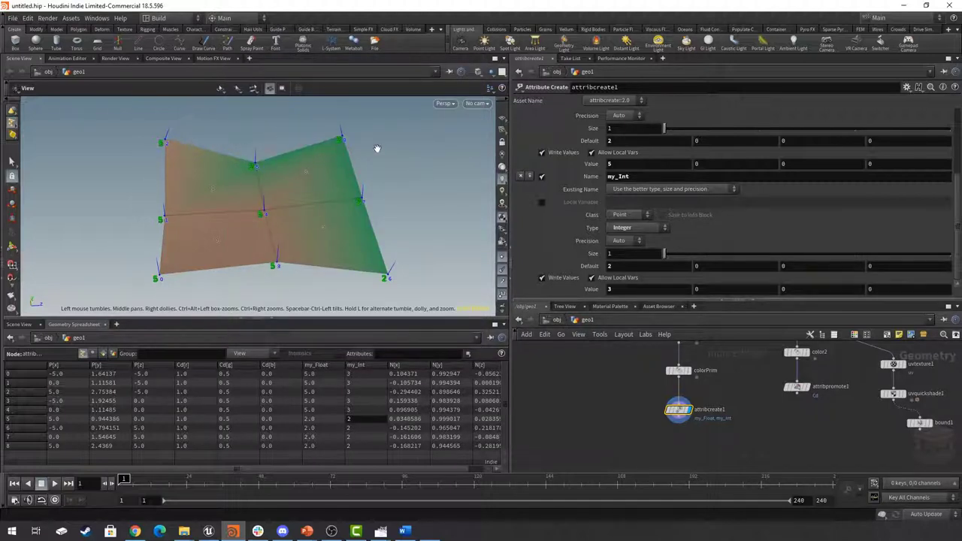
# Edit the my_Int scene visualizer in the display options and set its type to Marker
pyautogui.press('d')
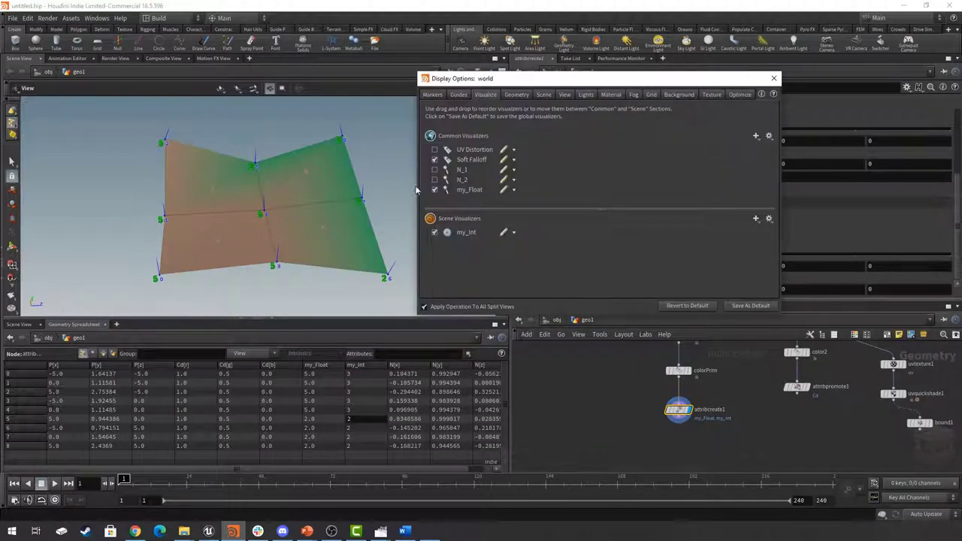
pyautogui.click(463, 232)
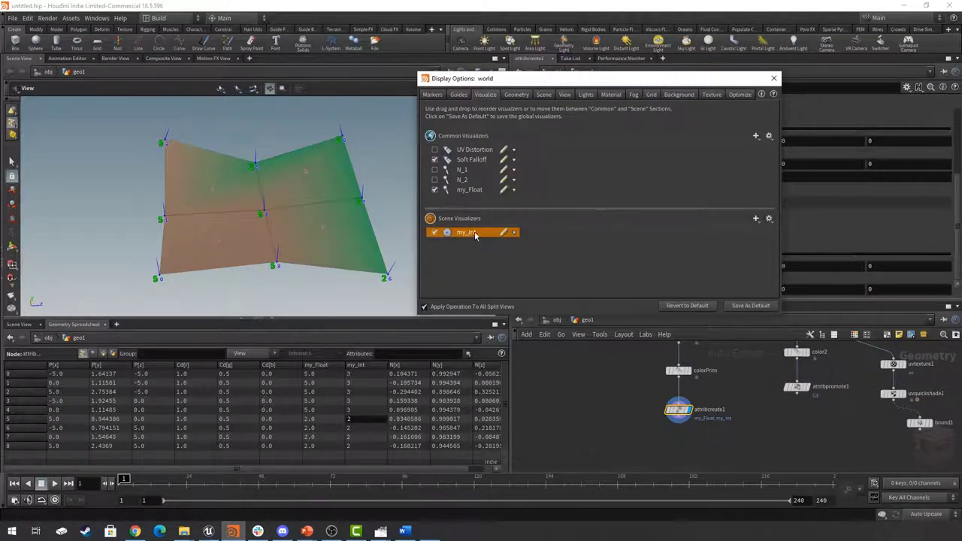
pyautogui.click(503, 233)
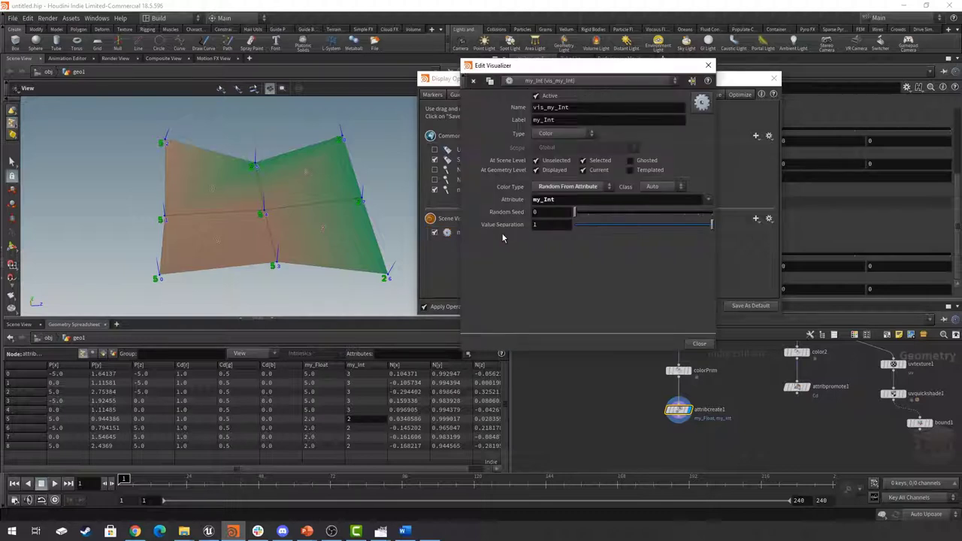
pyautogui.click(549, 135)
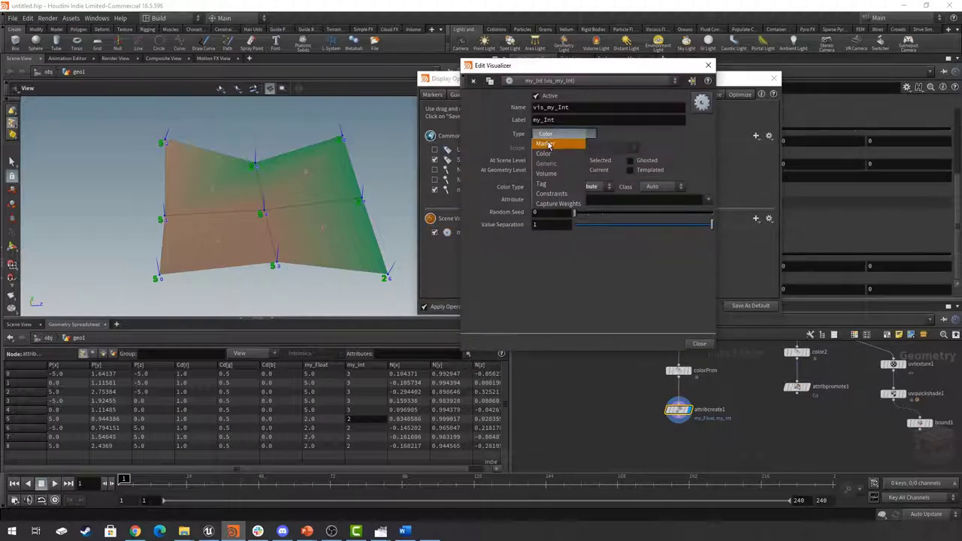
pyautogui.click(548, 146)
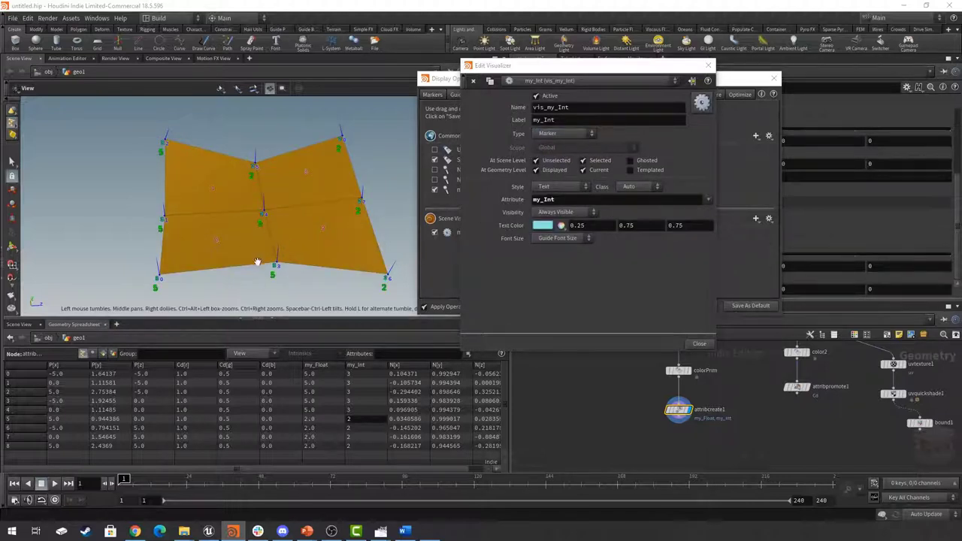
pyautogui.moveTo(282, 266); pyautogui.dragTo(275, 238, button='right')
pyautogui.moveTo(275, 238); pyautogui.dragTo(277, 226)
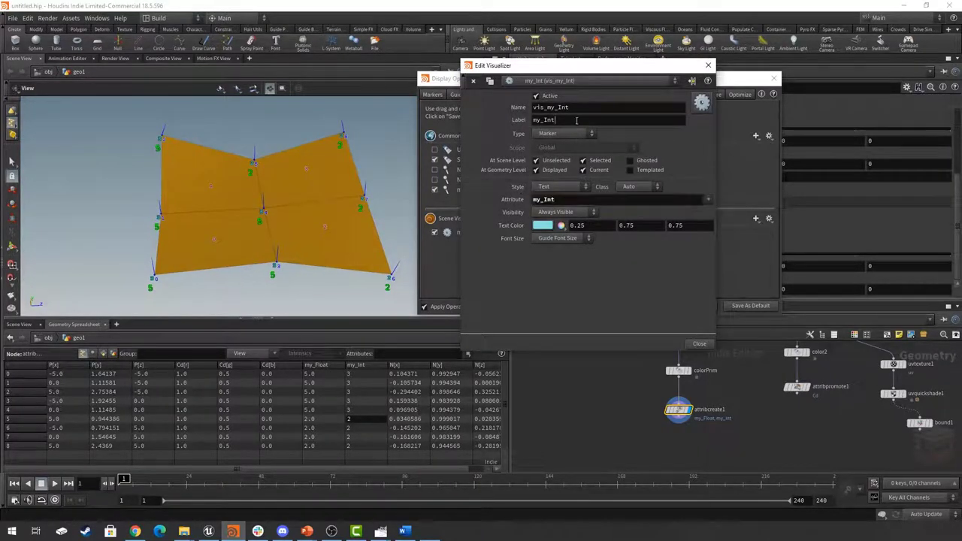
# Set the my_Int visualizer's text color to yellow (1, 1, 0) and close the visualizer and display options windows
pyautogui.click(576, 120)
pyautogui.click(597, 202)
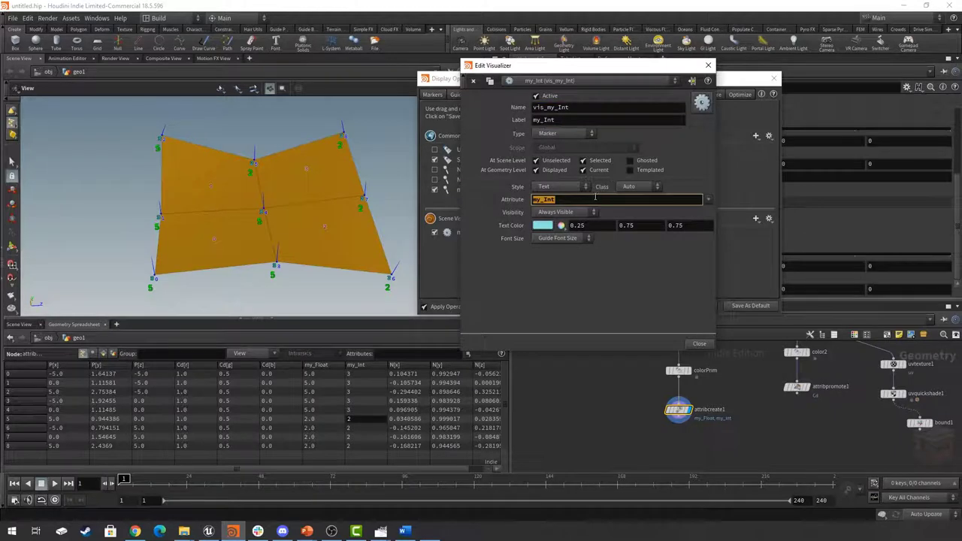
pyautogui.click(544, 227)
pyautogui.click(618, 97)
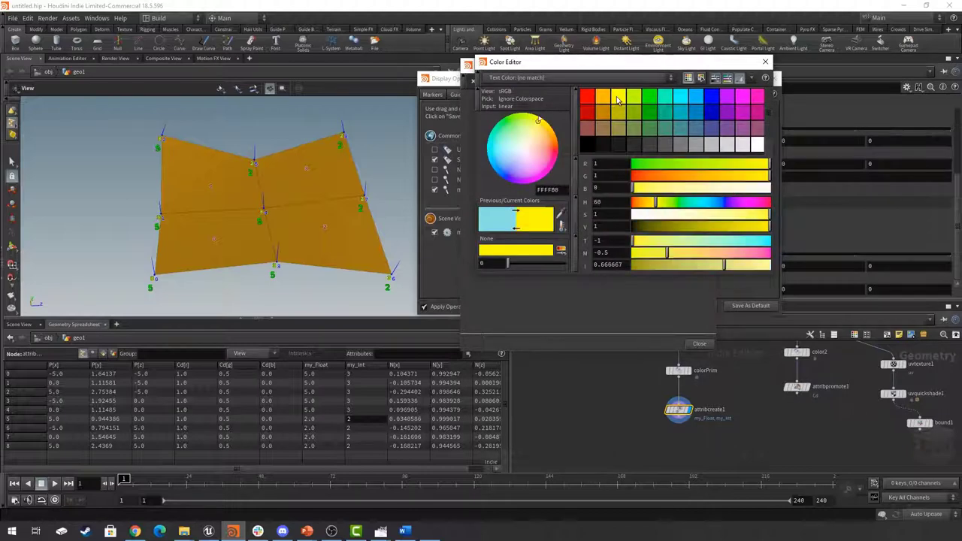
pyautogui.click(765, 62)
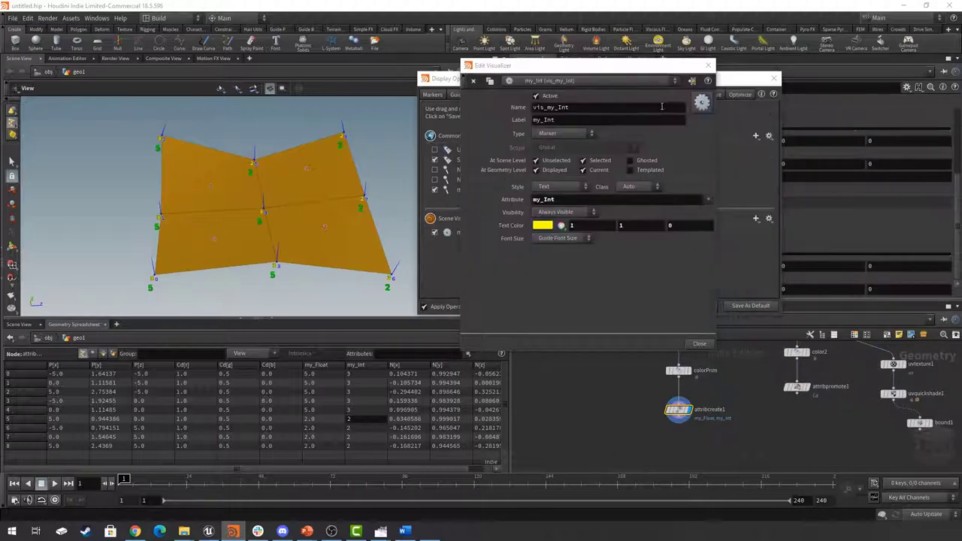
pyautogui.click(708, 65)
pyautogui.click(774, 78)
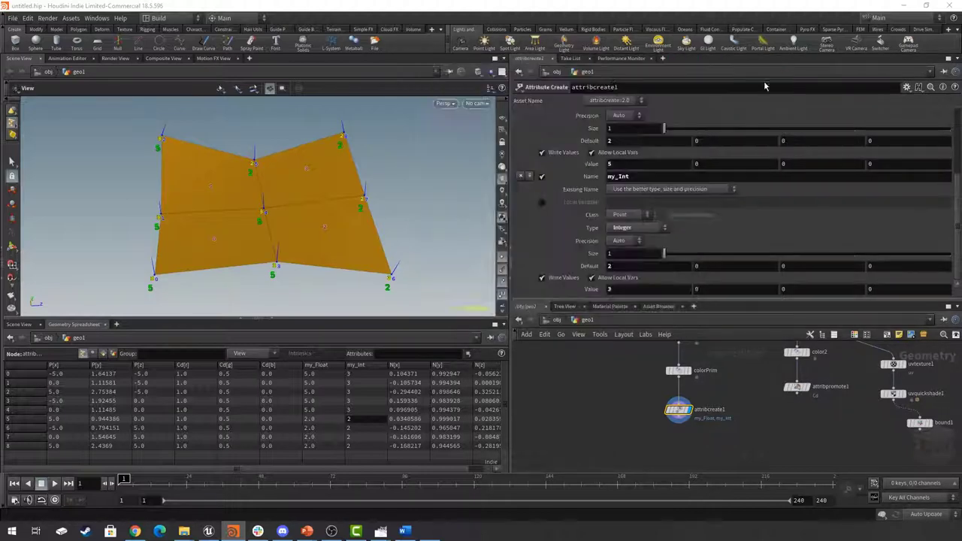
# Add a second Attribute Create node to the network below attribcreate1
pyautogui.moveTo(741, 399); pyautogui.dragTo(736, 390, button='middle')
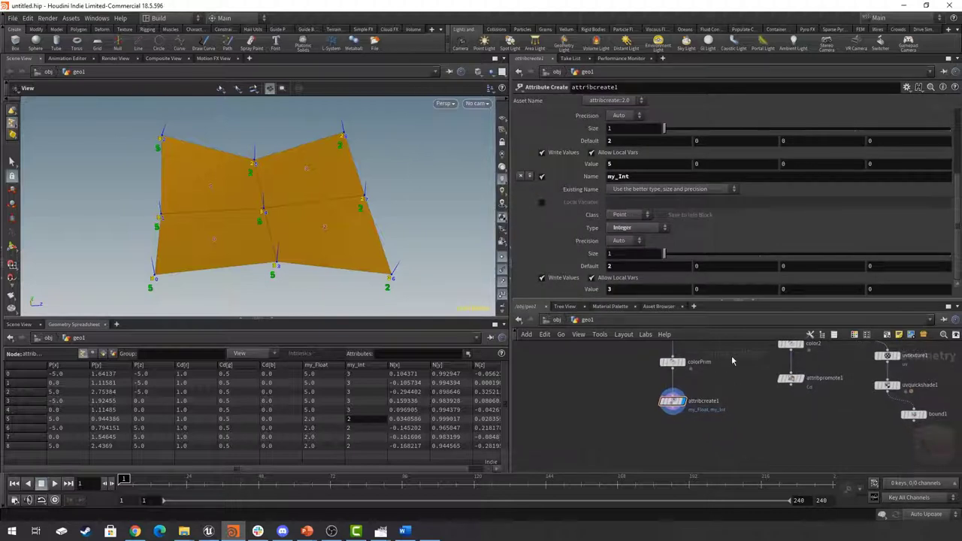
pyautogui.scroll(5, 579, 189)
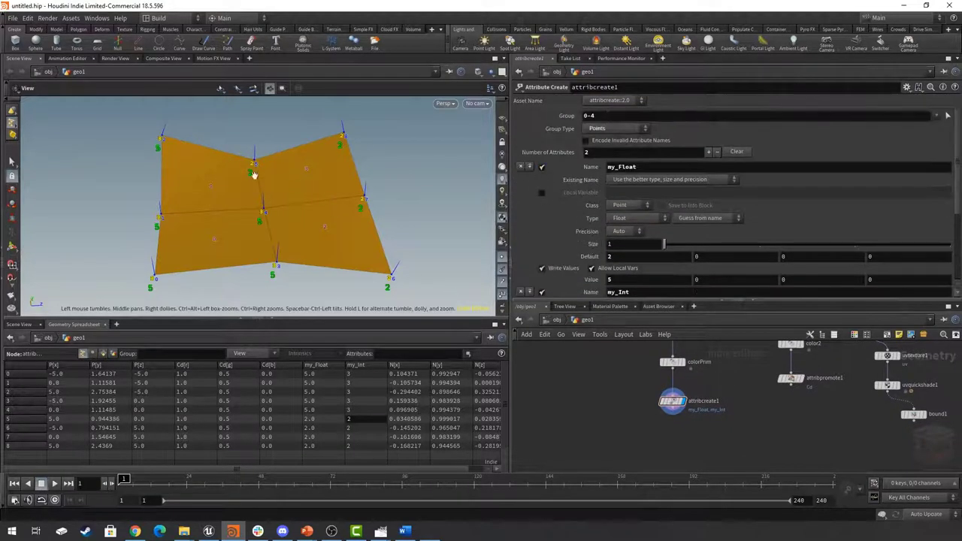
pyautogui.moveTo(739, 435); pyautogui.dragTo(715, 425, button='middle')
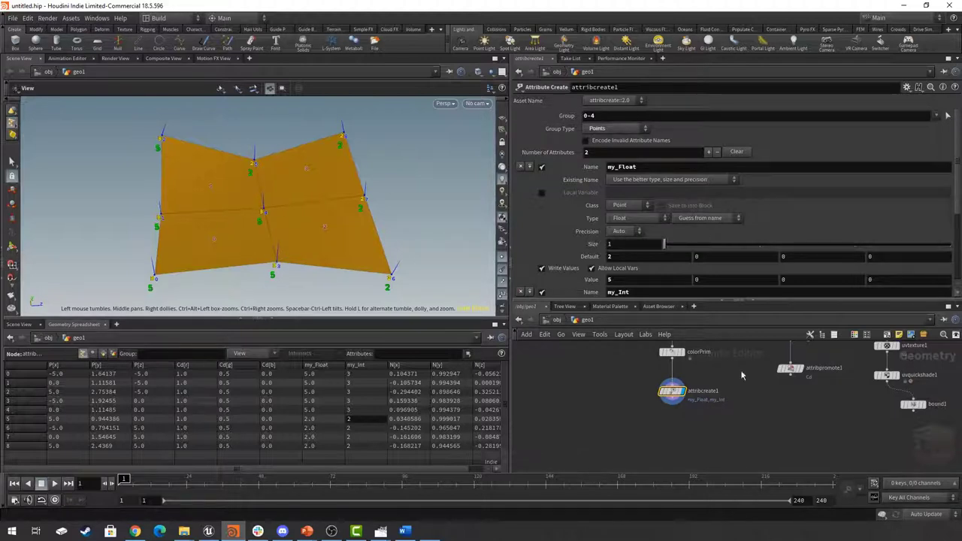
pyautogui.press('Tab')
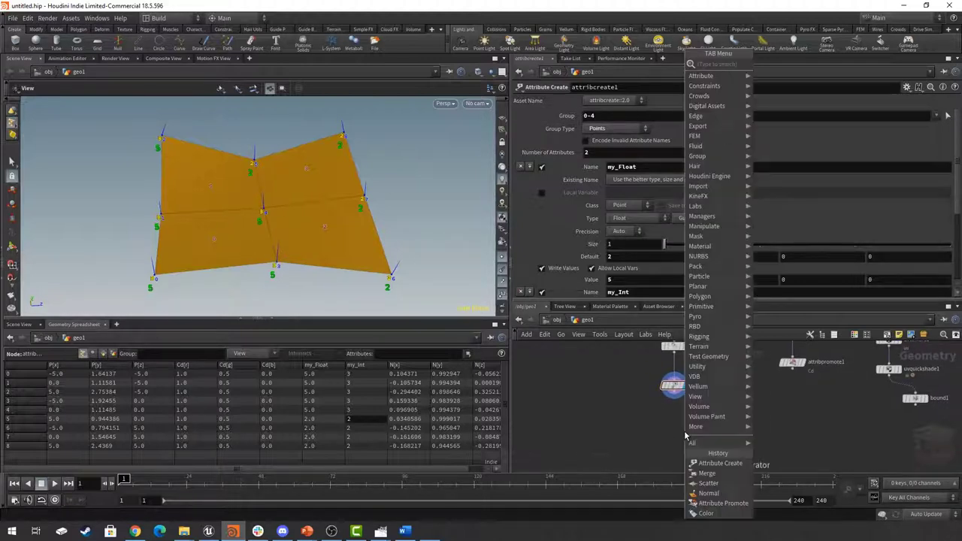
pyautogui.write('attribcre')
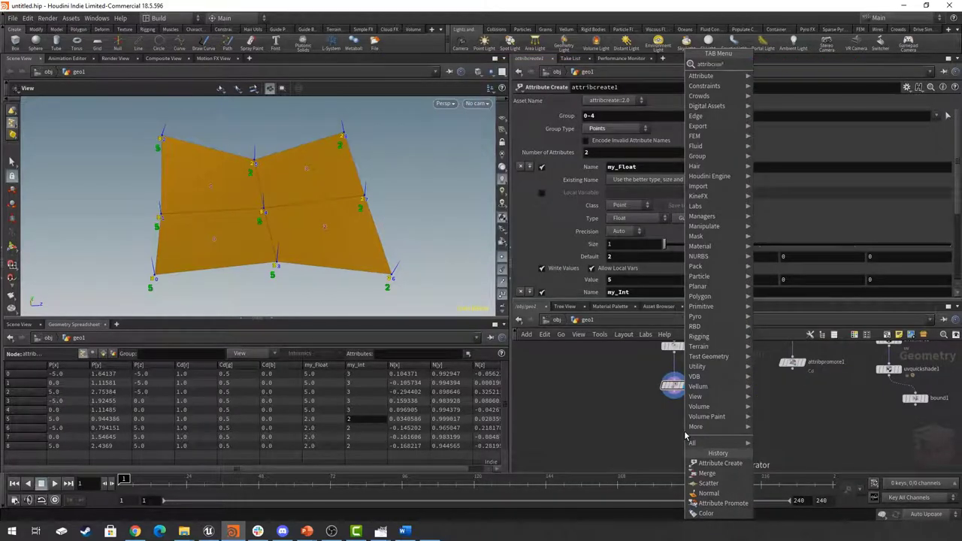
pyautogui.press('Return')
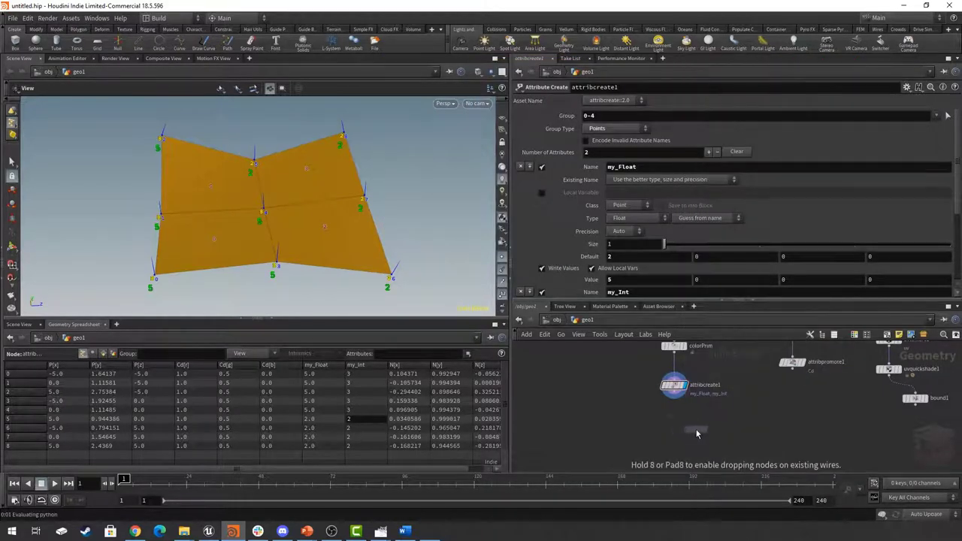
pyautogui.click(675, 414)
# Connect attribcreate1's output to the new attribcreate2 node and make attribcreate2 the displayed node
pyautogui.scroll(3, 694, 405)
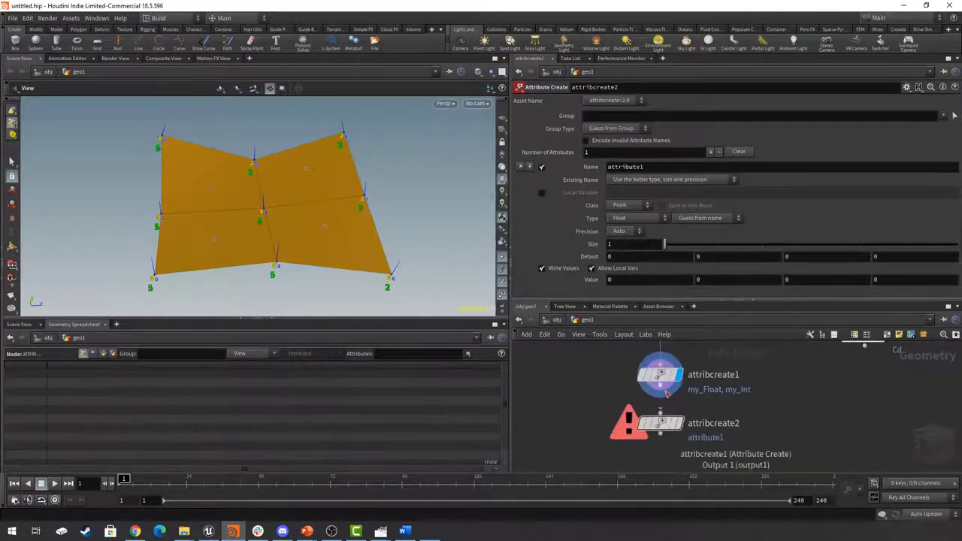
pyautogui.click(660, 391)
pyautogui.click(660, 418)
pyautogui.click(681, 428)
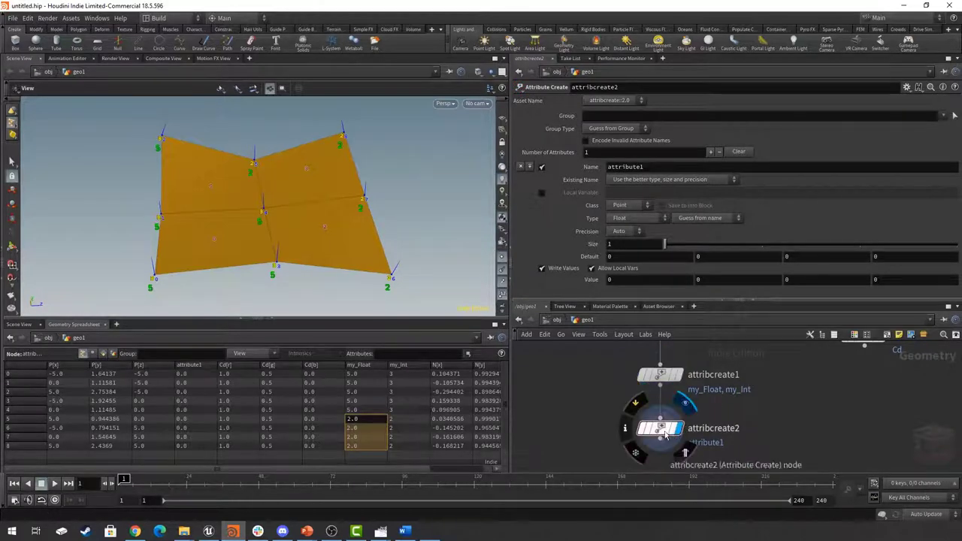
# Name attribcreate2's attribute my_String and set its type to String
pyautogui.click(669, 167)
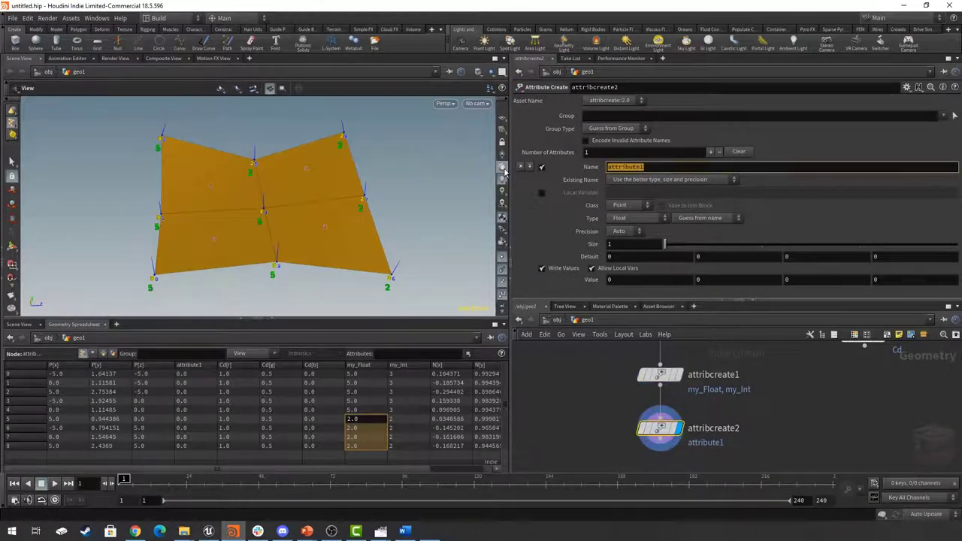
pyautogui.write('my_')
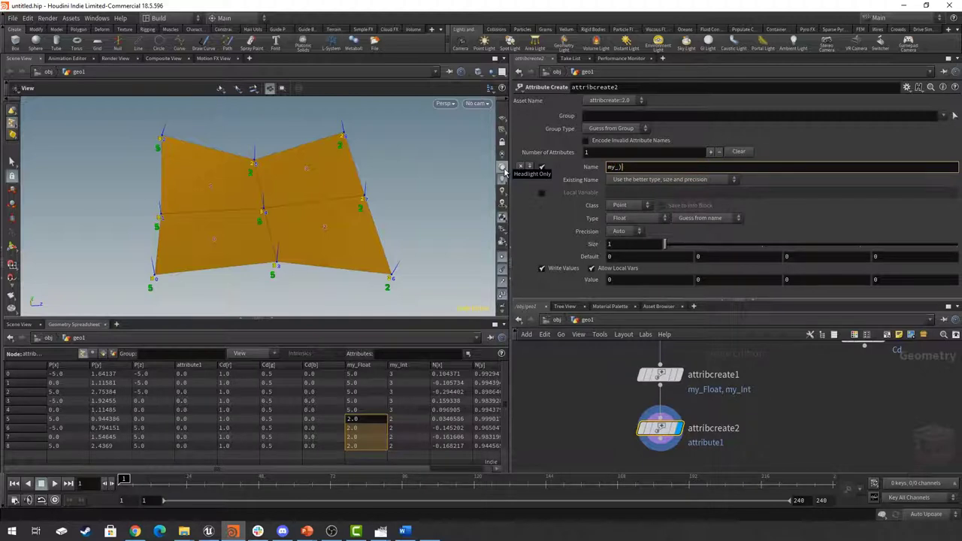
pyautogui.write('String')
pyautogui.press('Return')
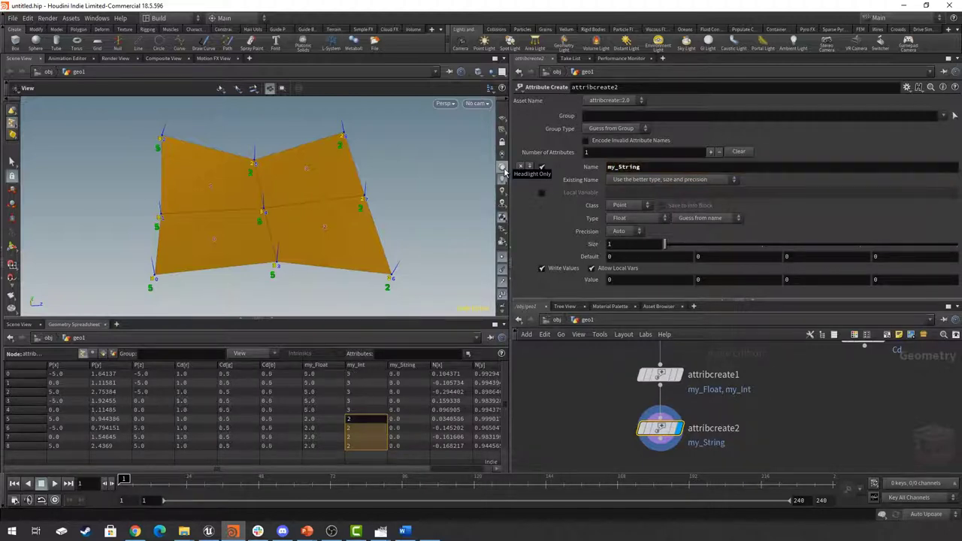
pyautogui.click(630, 218)
pyautogui.click(628, 259)
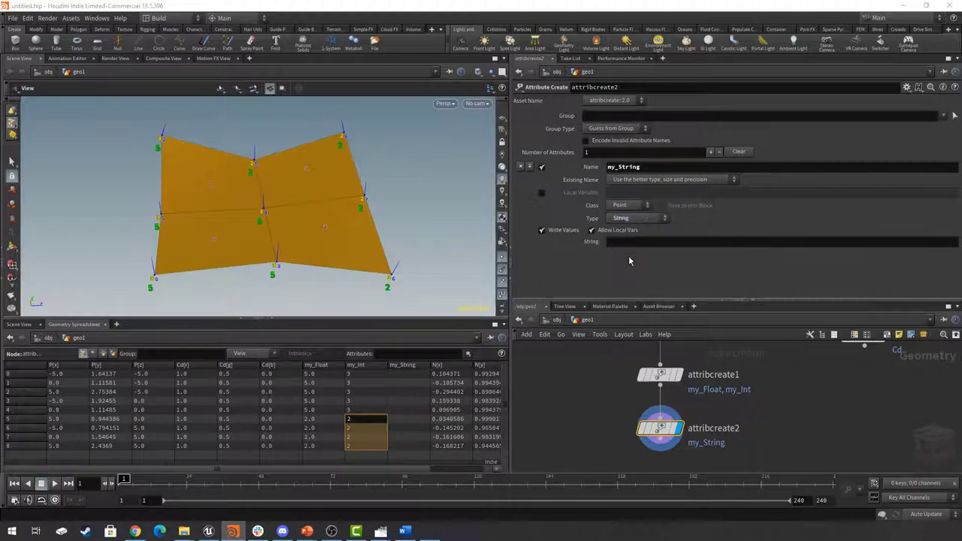
# Set the string value of my_String to ABCDEFG
pyautogui.click(619, 242)
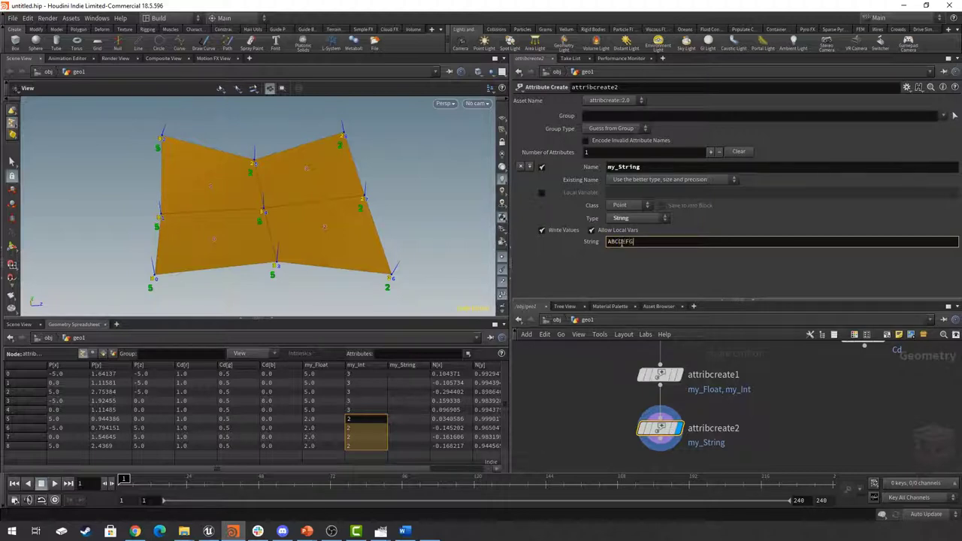
pyautogui.write('ABCDEFG')
pyautogui.press('Return')
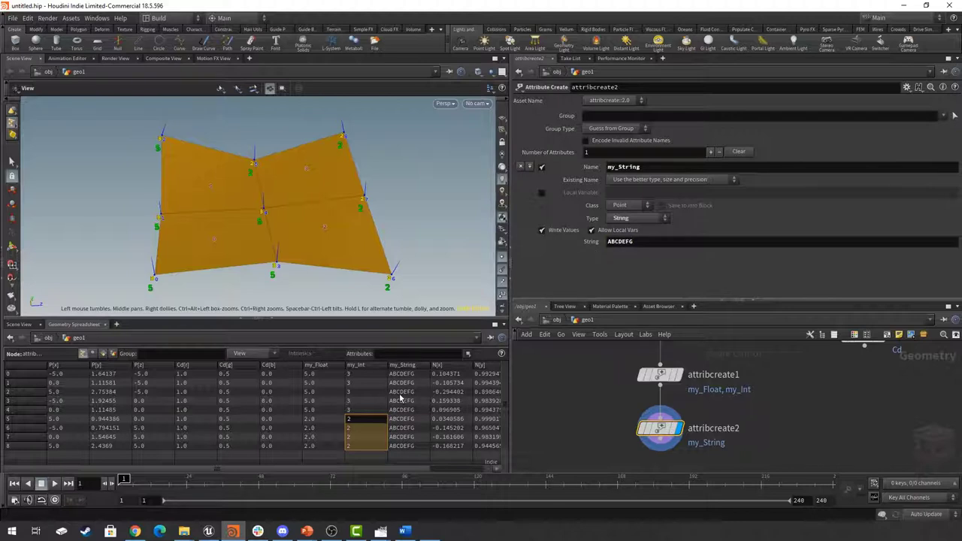
# Restrict attribcreate2 to a group of points 4-5 and 7-8 by selecting them in the viewport
pyautogui.click(660, 428)
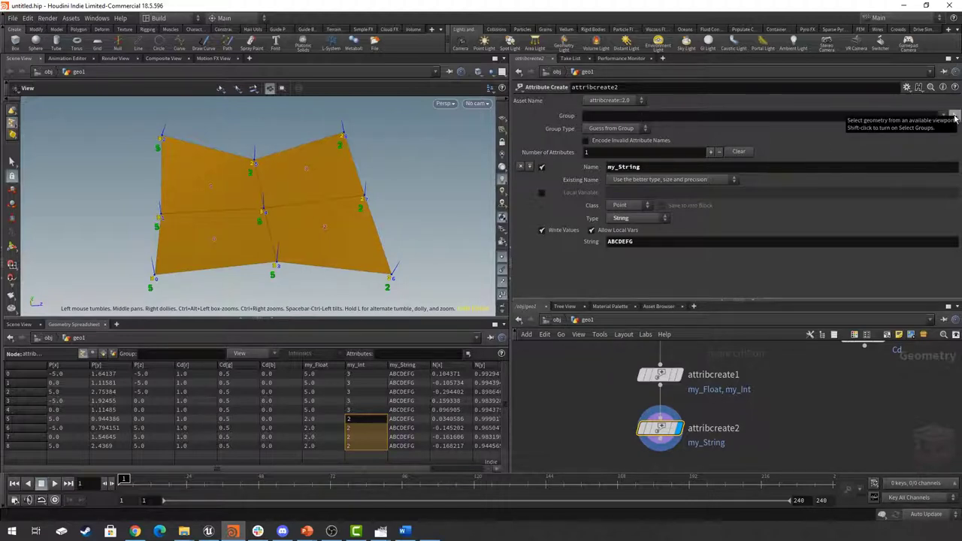
pyautogui.click(956, 118)
pyautogui.moveTo(405, 117); pyautogui.dragTo(204, 225)
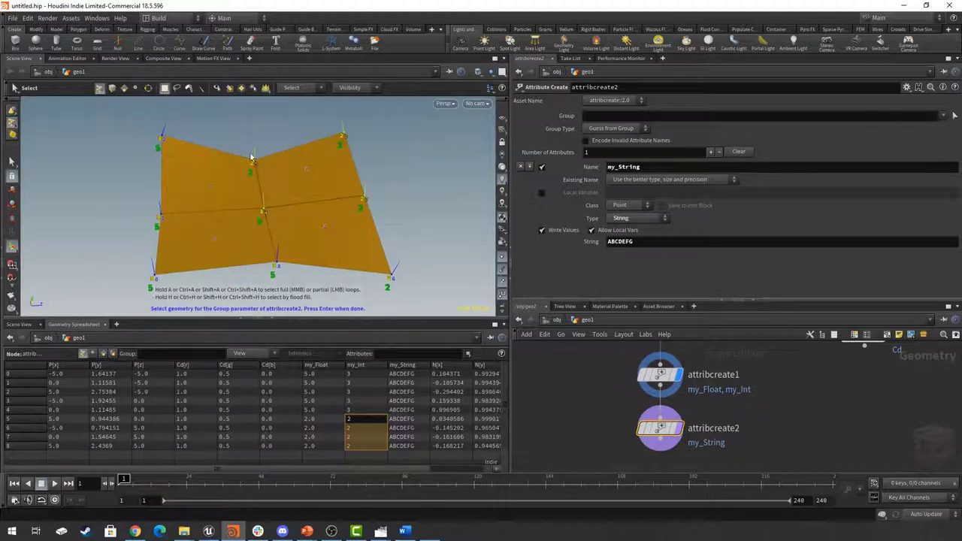
pyautogui.rightClick(355, 153)
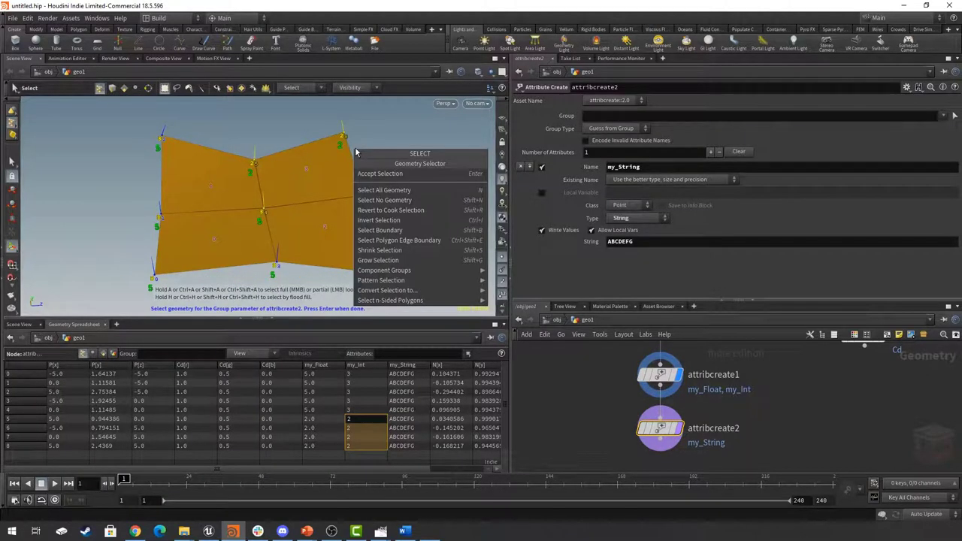
pyautogui.click(396, 177)
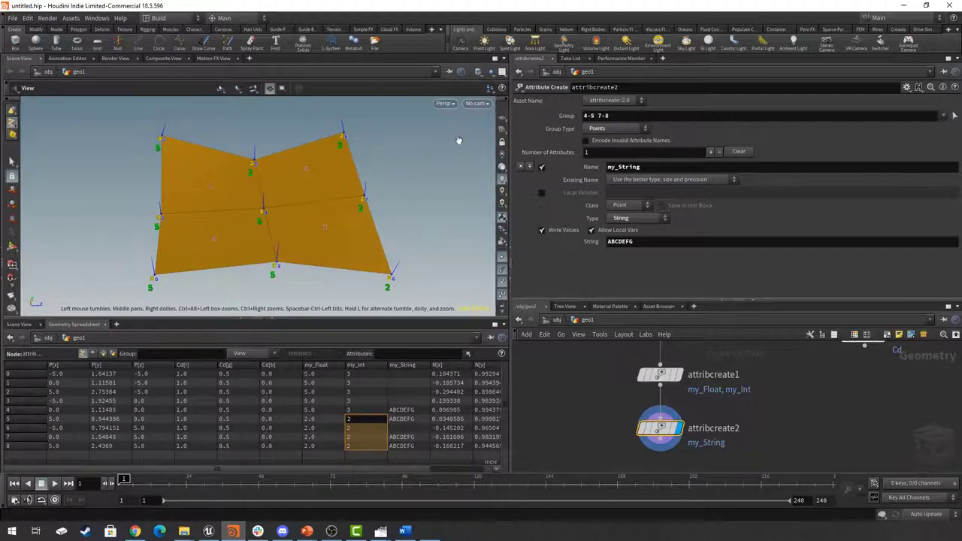
# Switch my_String's class and attribcreate2's group type to primitives, and show the primitive attributes in the geometry spreadsheet
pyautogui.click(622, 206)
pyautogui.click(616, 223)
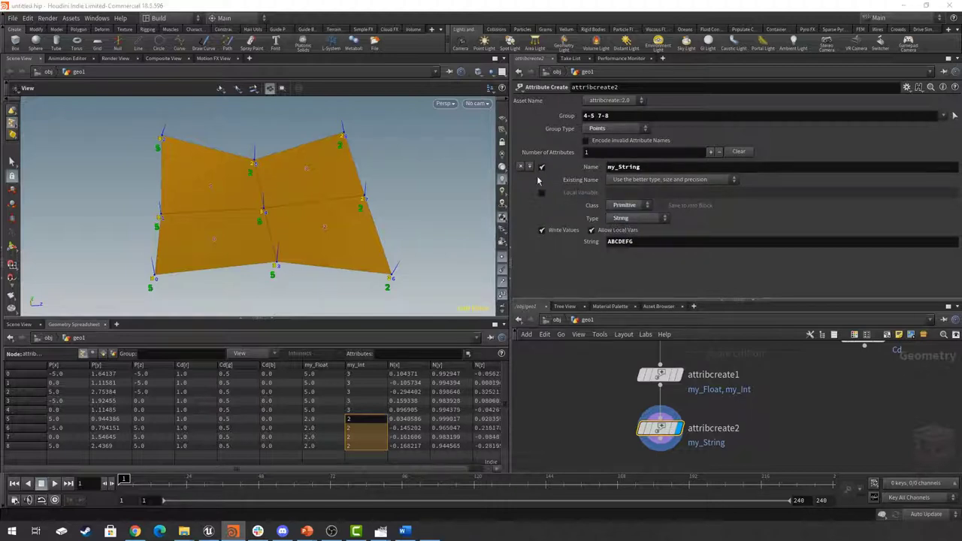
pyautogui.click(103, 353)
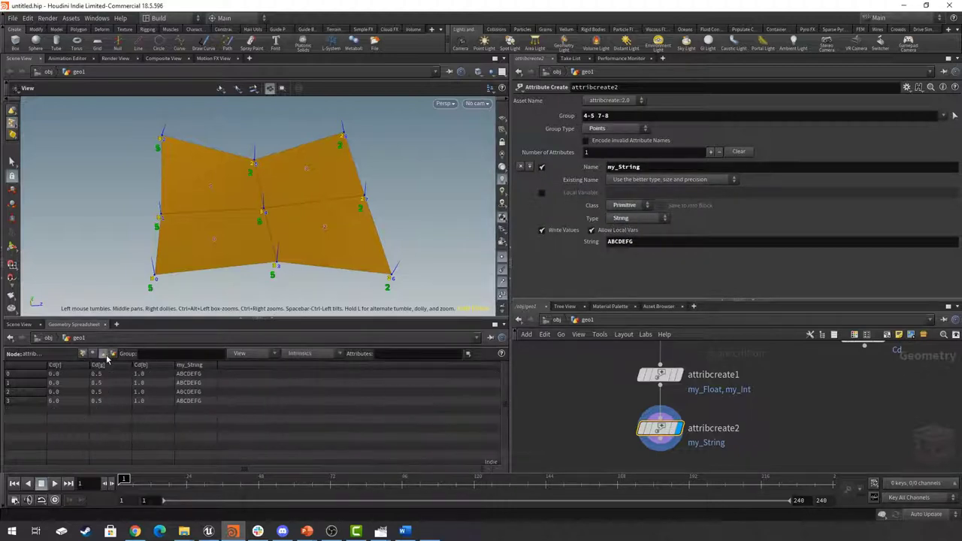
pyautogui.click(609, 130)
pyautogui.click(609, 180)
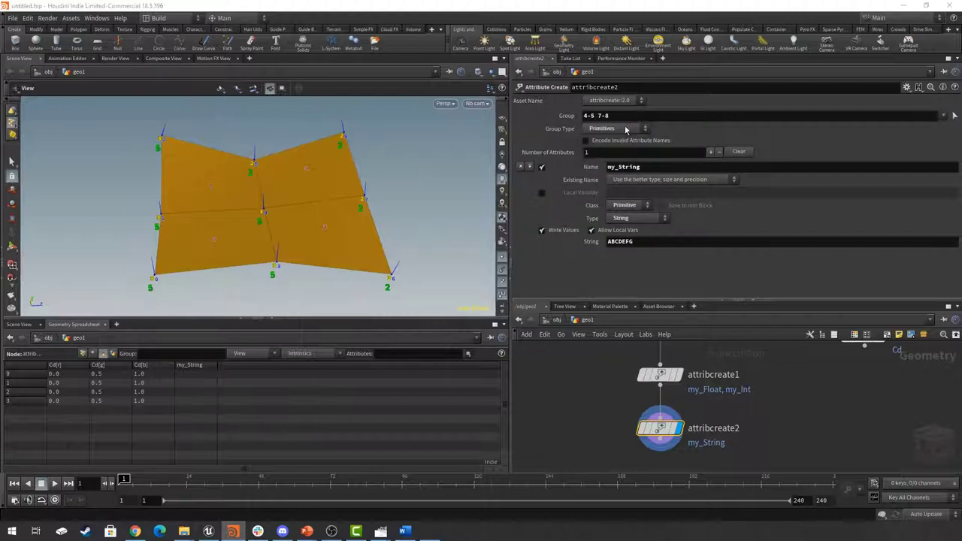
# Replace attribcreate2's point group with primitives 1-3 selected in the viewport
pyautogui.click(12, 162)
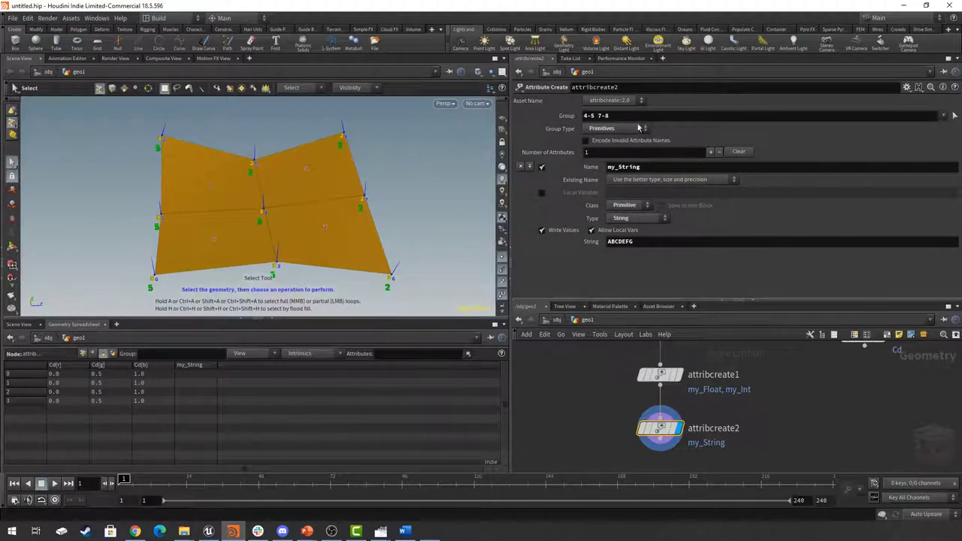
pyautogui.doubleClick(704, 117)
pyautogui.press('BackSpace')
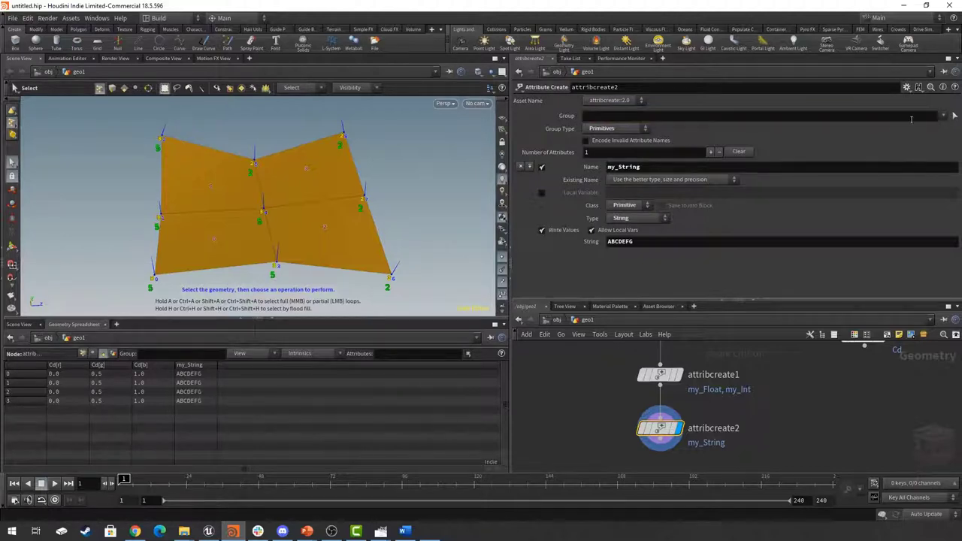
pyautogui.click(953, 118)
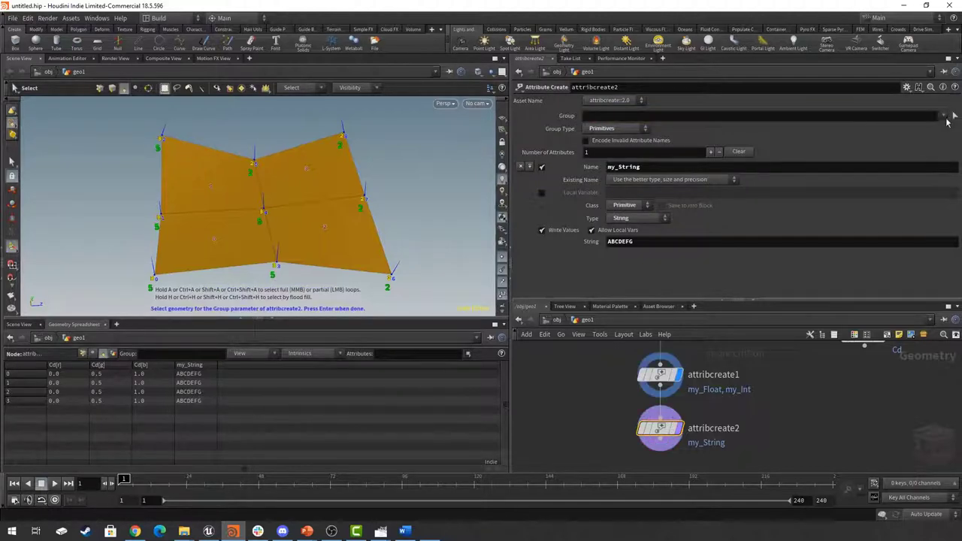
pyautogui.click(225, 175)
pyautogui.keyDown('shift'); pyautogui.click(299, 174); pyautogui.keyUp('shift')
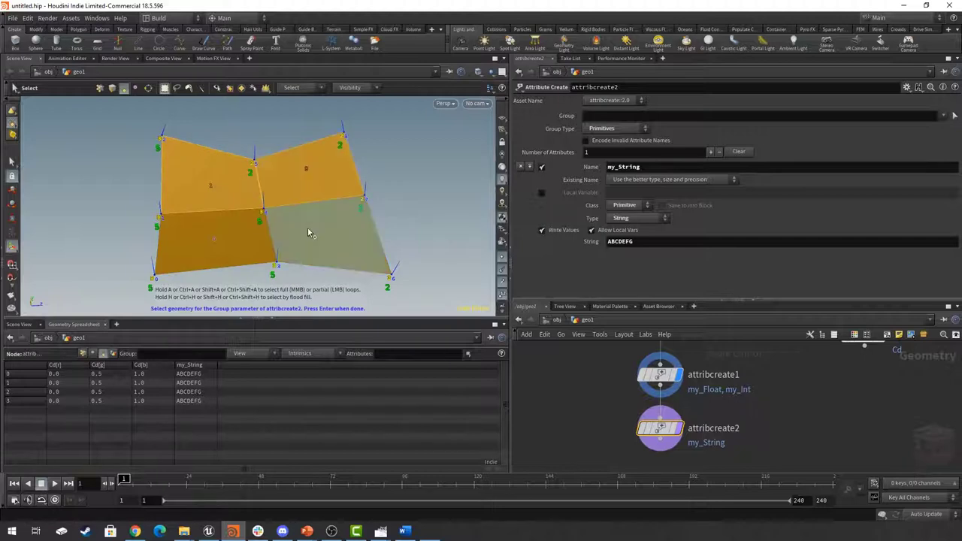
pyautogui.keyDown('shift'); pyautogui.click(318, 240); pyautogui.keyUp('shift')
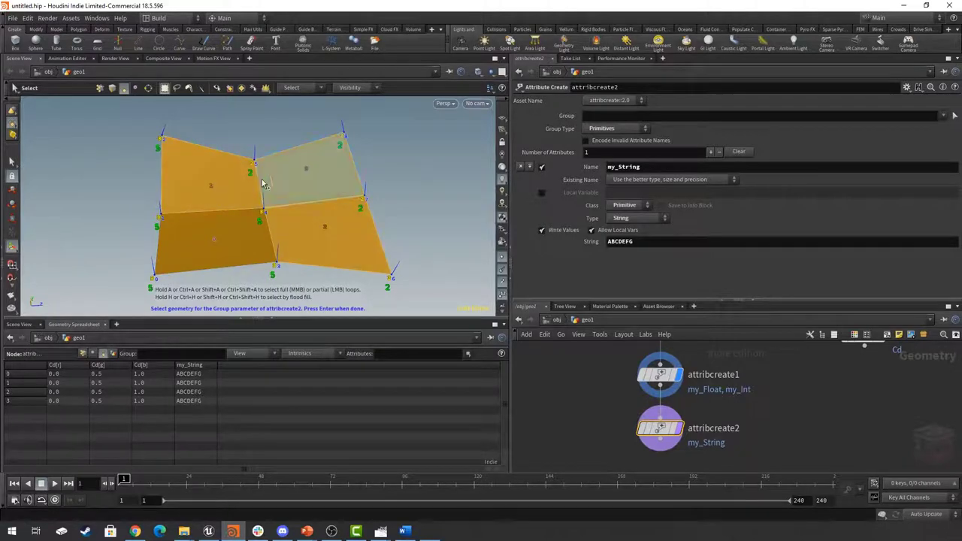
pyautogui.rightClick(382, 152)
pyautogui.click(409, 179)
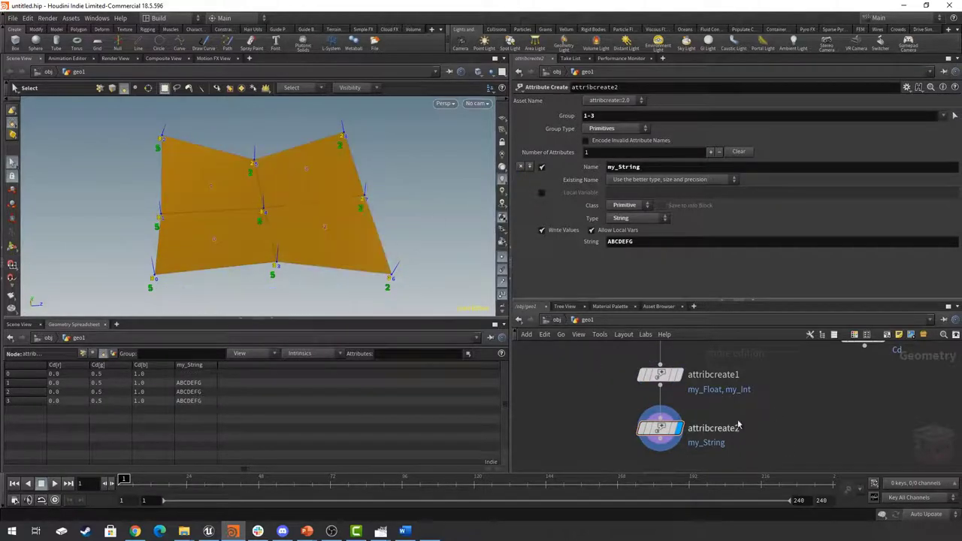
# Turn on viewport visualization of the my_String primitive attribute from attribcreate2's node info, and close the info window
pyautogui.scroll(-2, 762, 387)
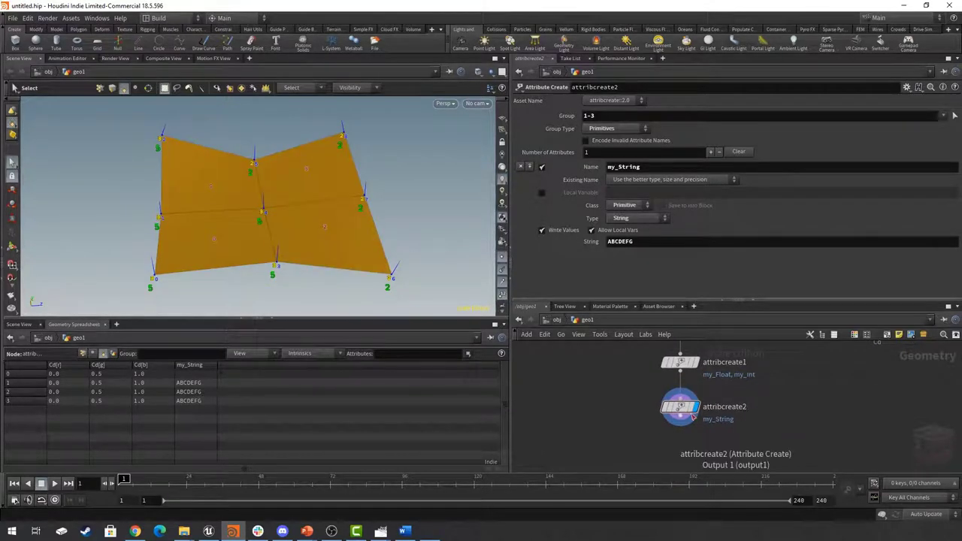
pyautogui.moveTo(680, 409)
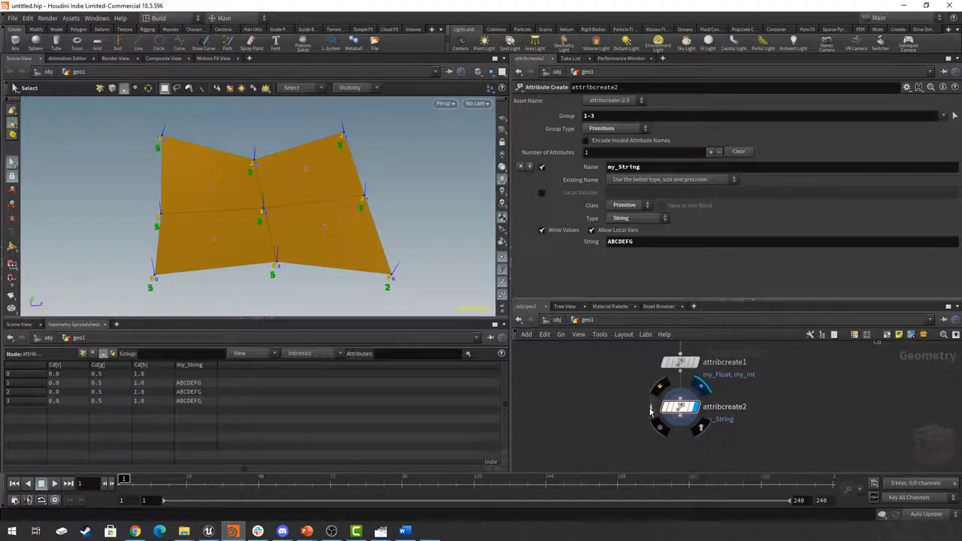
pyautogui.click(650, 408)
pyautogui.moveTo(804, 224); pyautogui.dragTo(590, 35)
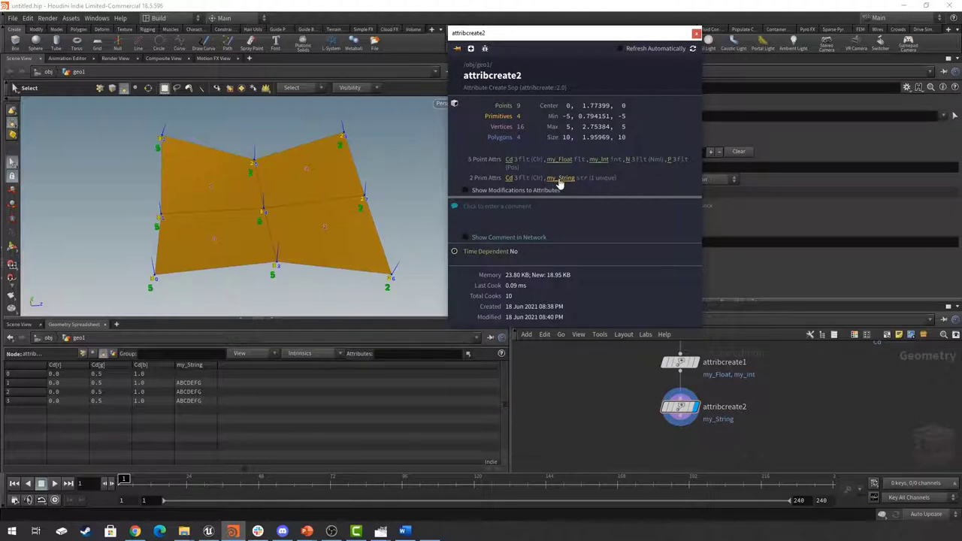
pyautogui.click(560, 179)
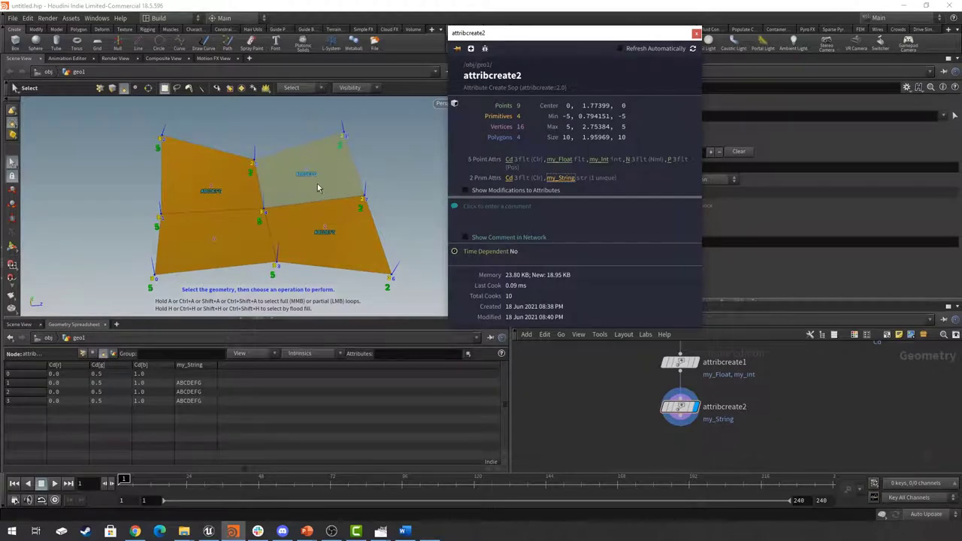
pyautogui.click(696, 33)
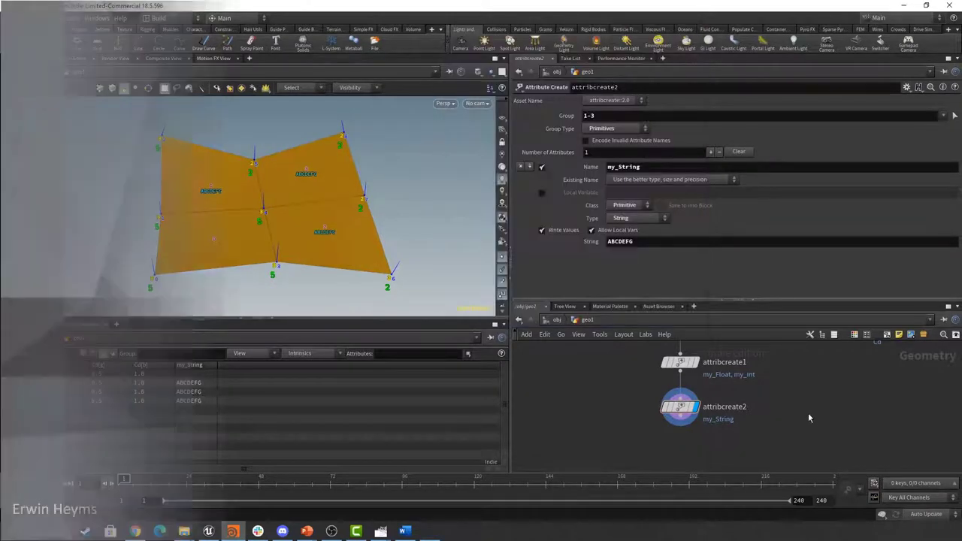